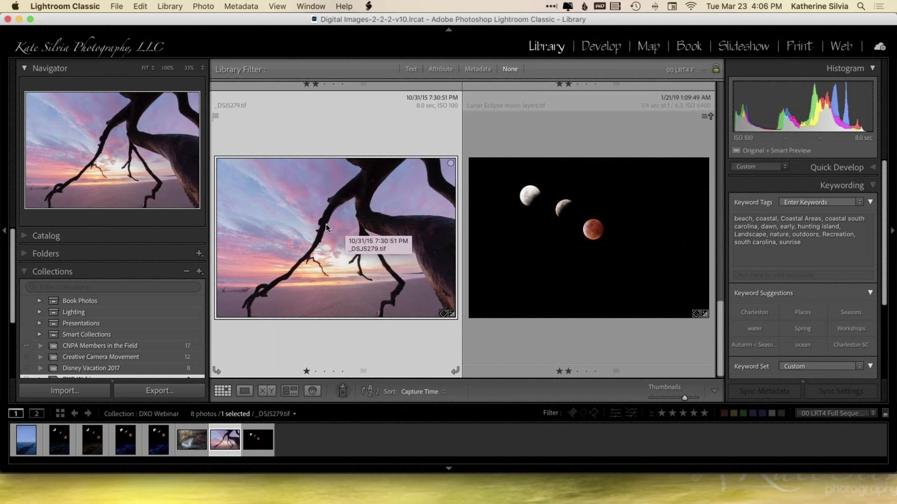
# Open a copy of _DSJ5279.tif with Lightroom adjustments in Color Efex Pro 4, dismiss the TIFF notice and make the editor full screen
pyautogui.rightClick(312, 132)
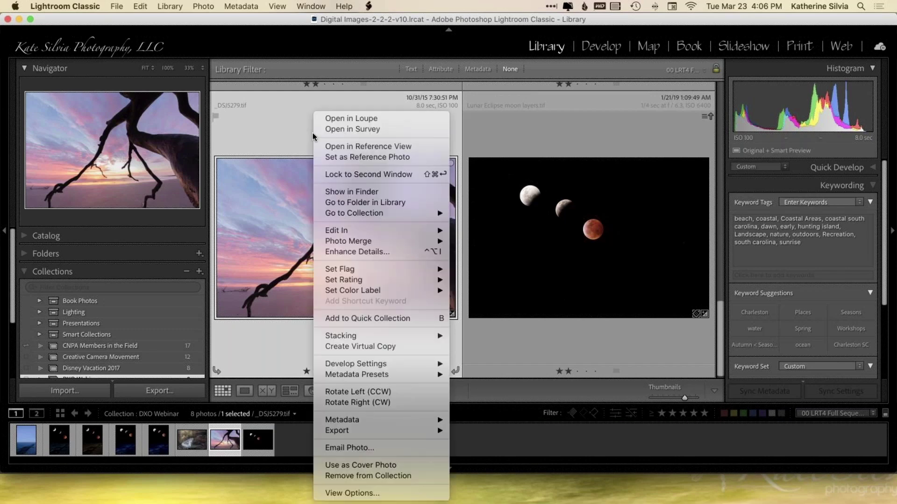
pyautogui.moveTo(413, 228)
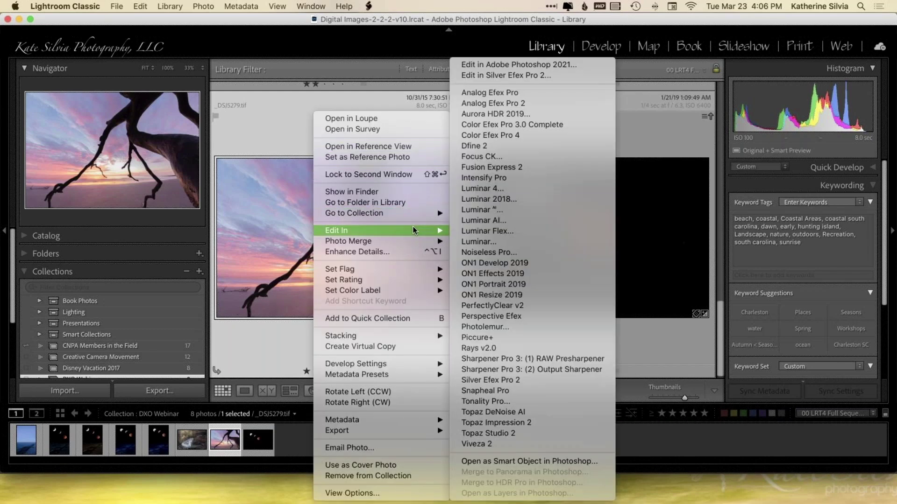
pyautogui.click(524, 135)
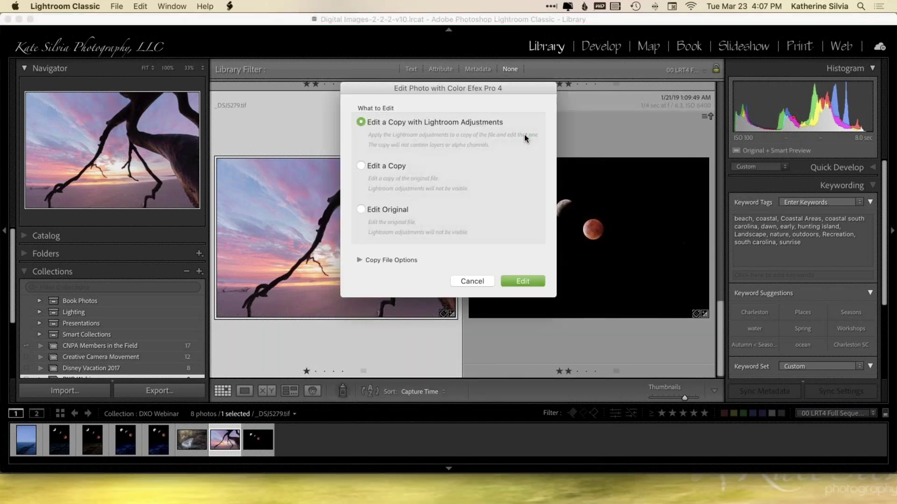
pyautogui.click(526, 282)
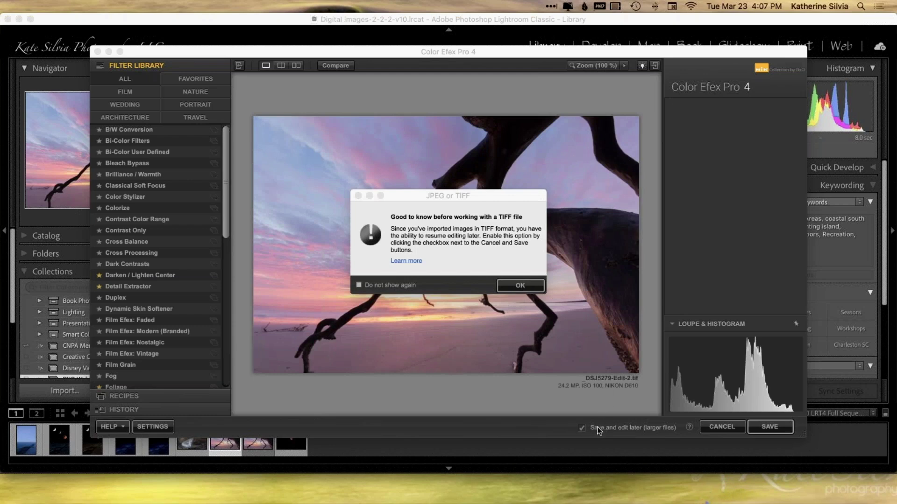
pyautogui.click(523, 286)
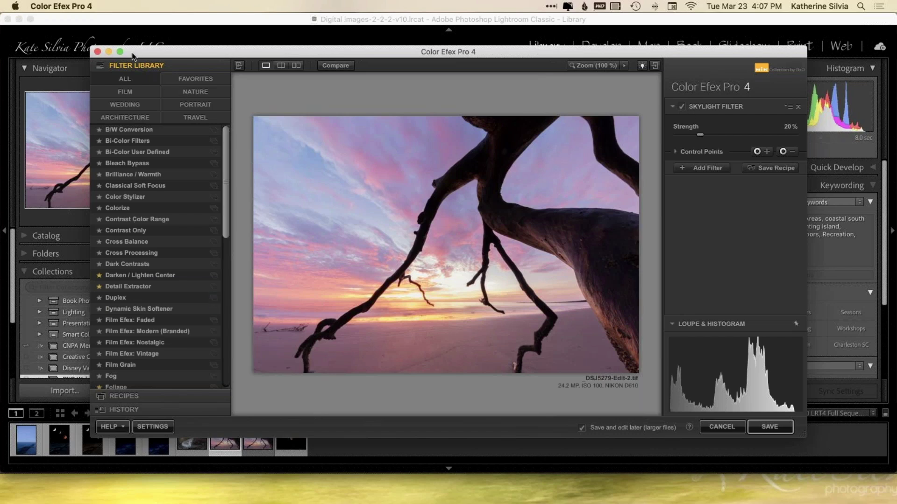
pyautogui.click(120, 52)
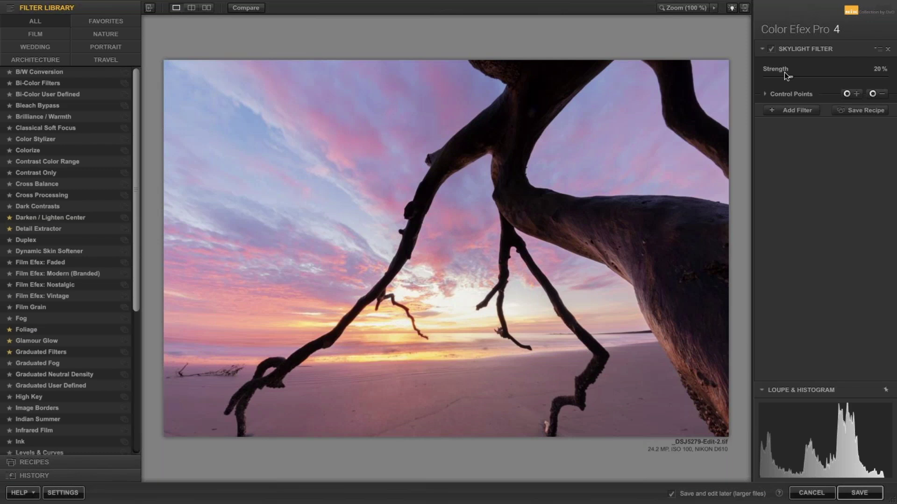
# Toggle the Skylight Filter off and on to preview its effect, and set its strength to 16%
pyautogui.click(771, 49)
pyautogui.click(772, 50)
pyautogui.click(771, 49)
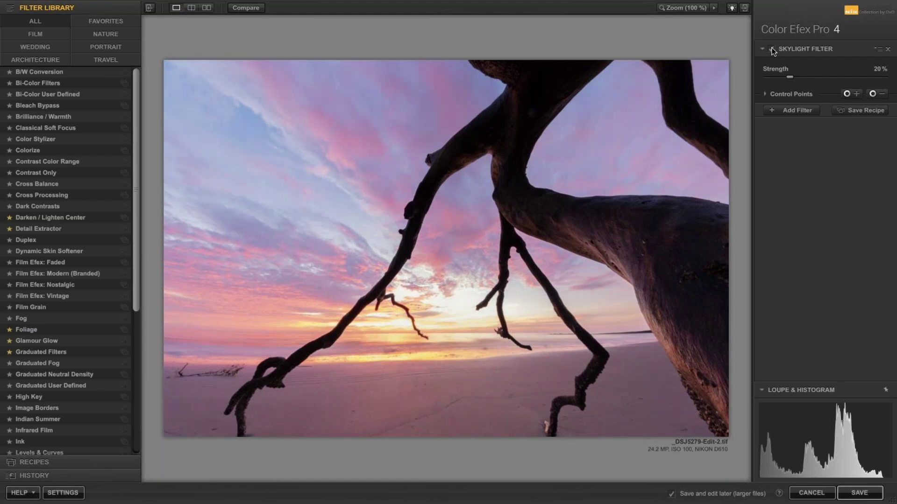
pyautogui.click(772, 50)
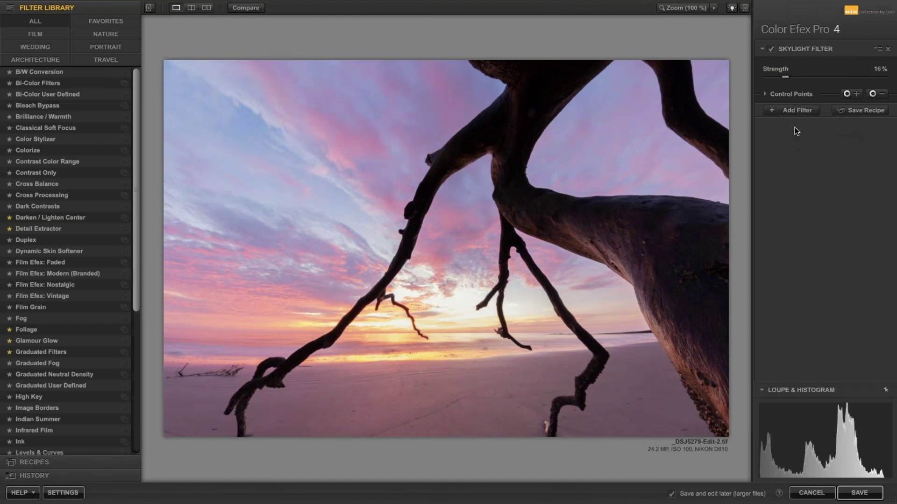
# Add a second Skylight Filter to the filter stack
pyautogui.click(796, 111)
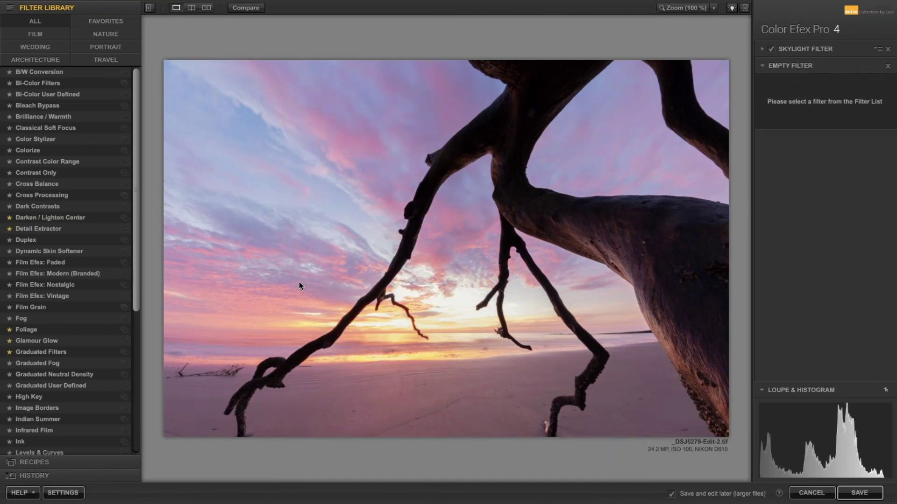
pyautogui.scroll(-7, 97, 359)
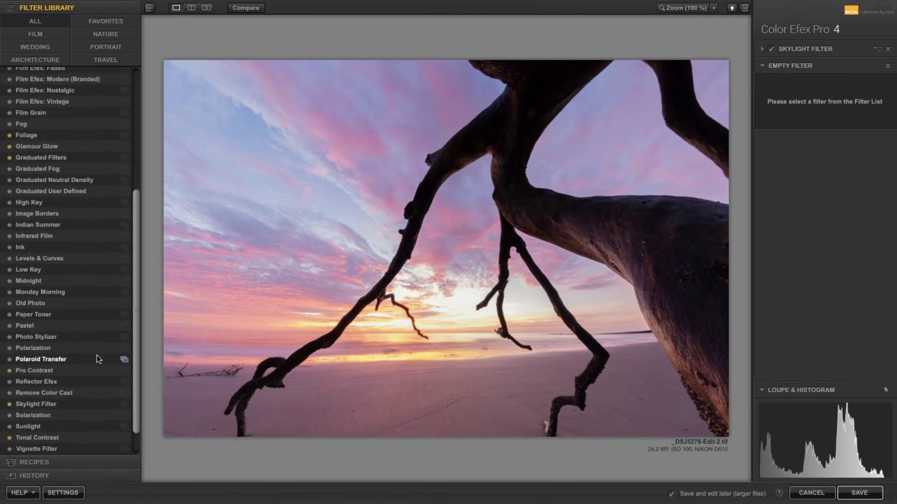
pyautogui.click(75, 373)
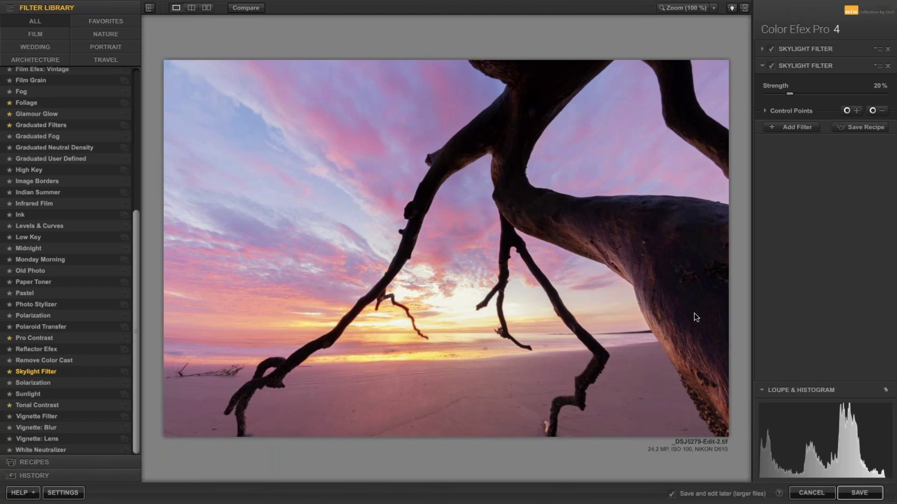
# Place six positive control points of size 13% along the tree trunk and set the second Skylight Filter's strength to 69%
pyautogui.click(857, 112)
pyautogui.click(625, 247)
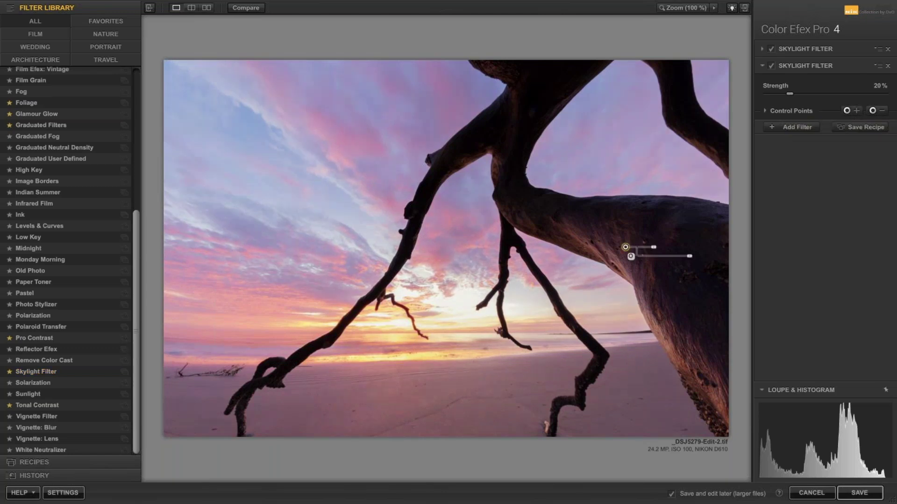
pyautogui.moveTo(654, 249); pyautogui.dragTo(654, 252)
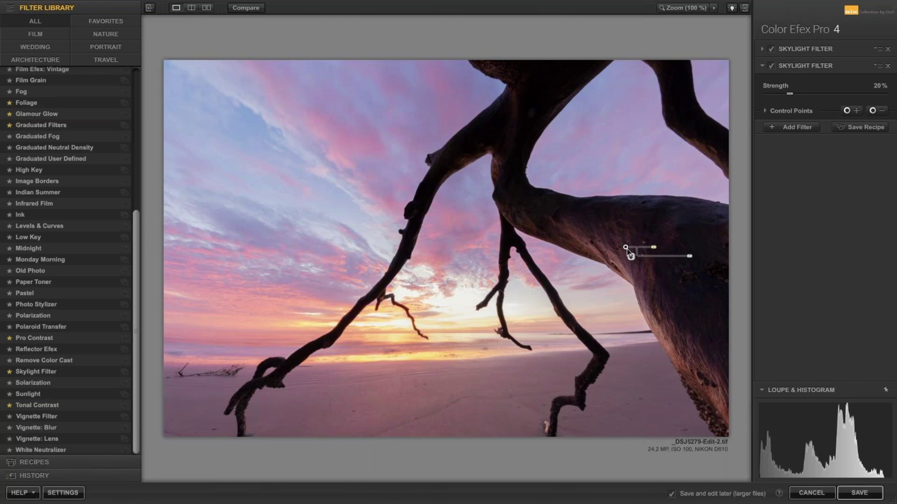
pyautogui.moveTo(654, 248)
pyautogui.mouseDown()
pyautogui.moveTo(688, 241)
pyautogui.moveTo(650, 248)
pyautogui.mouseUp()
pyautogui.moveTo(626, 249); pyautogui.dragTo(502, 157)
pyautogui.moveTo(793, 94); pyautogui.dragTo(846, 94)
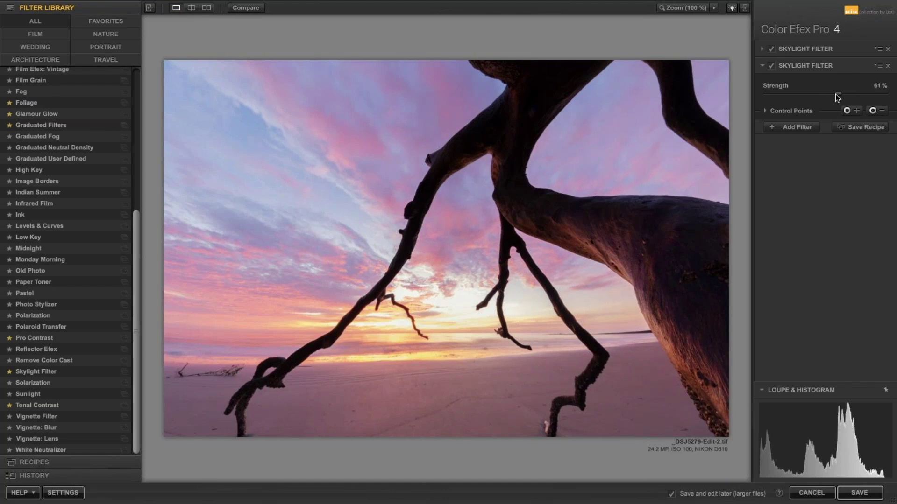
pyautogui.moveTo(837, 94); pyautogui.dragTo(846, 94)
# With the control point masks shown, add five negative control points of size 20% over the sky, water and sand, then hide the masks
pyautogui.click(766, 110)
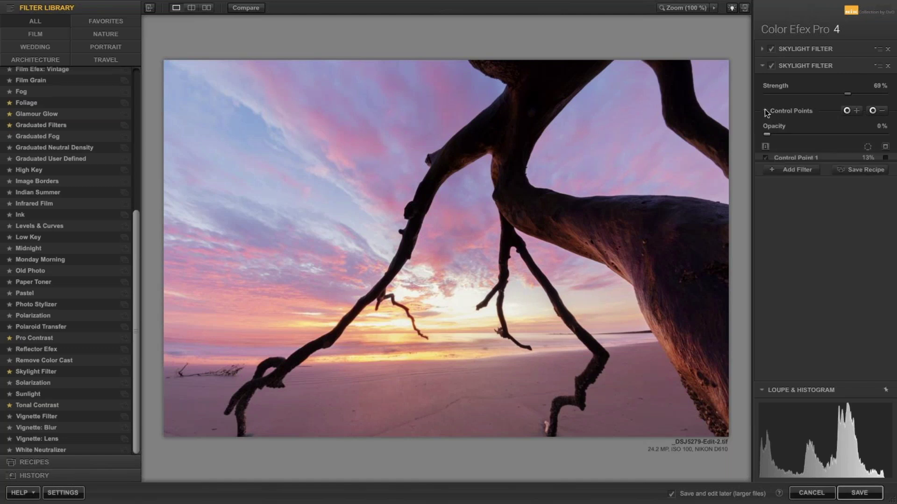
pyautogui.click(885, 147)
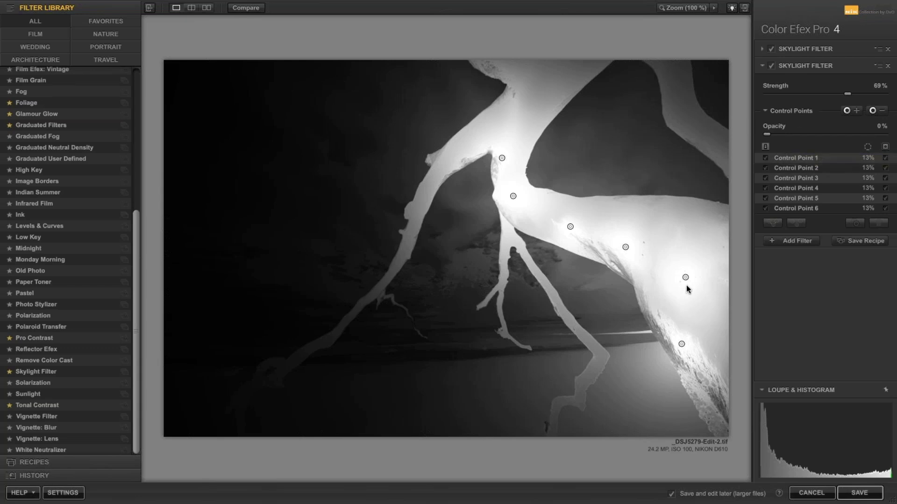
pyautogui.click(877, 113)
pyautogui.click(603, 157)
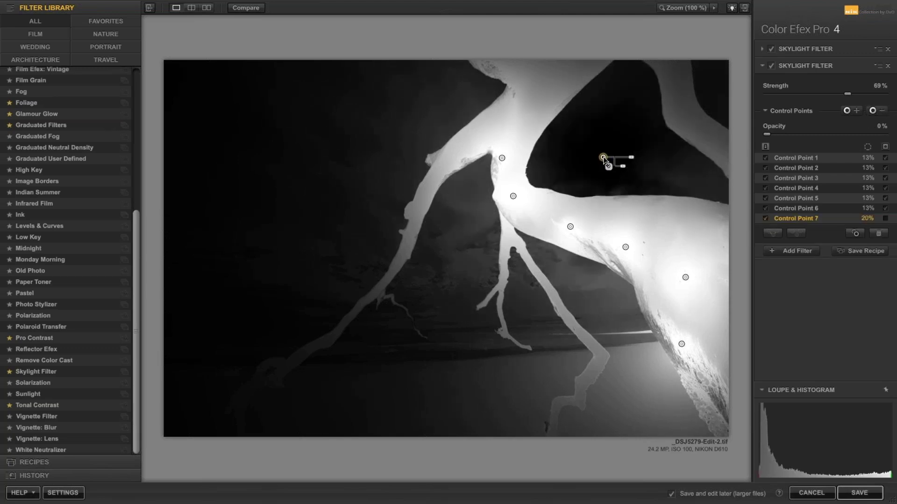
pyautogui.moveTo(604, 157); pyautogui.dragTo(454, 277)
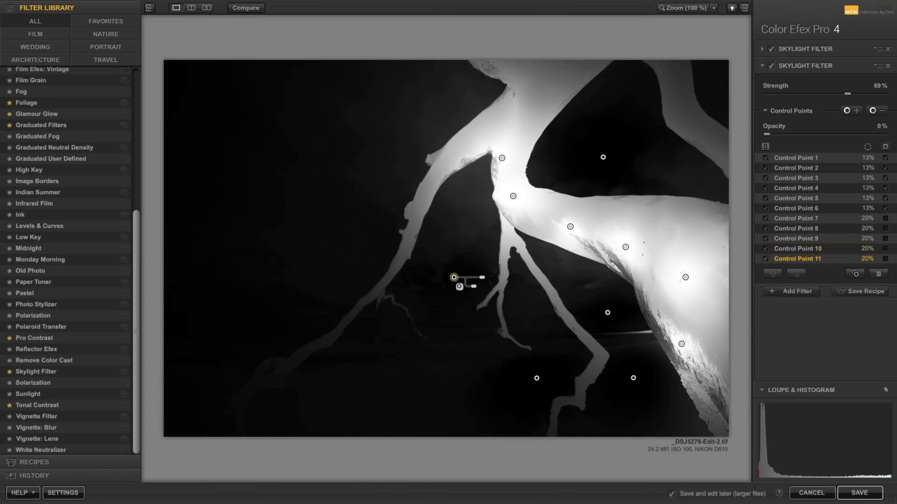
pyautogui.click(470, 239)
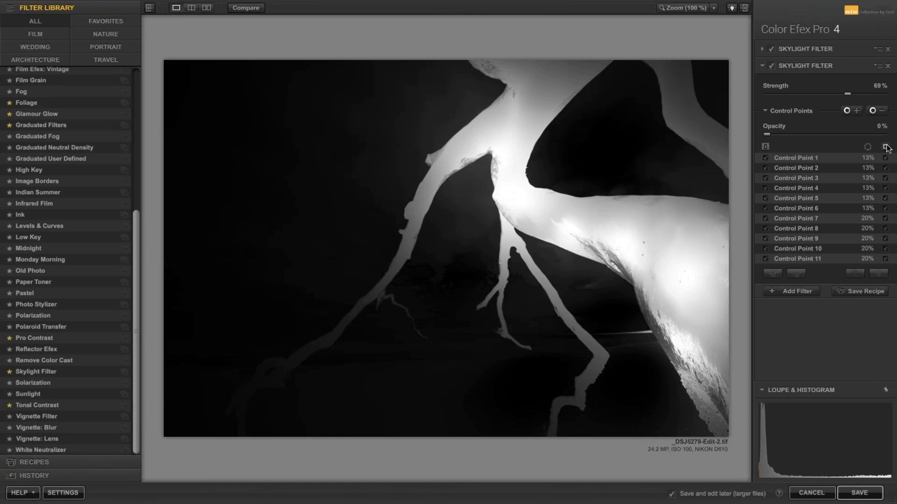
pyautogui.click(885, 148)
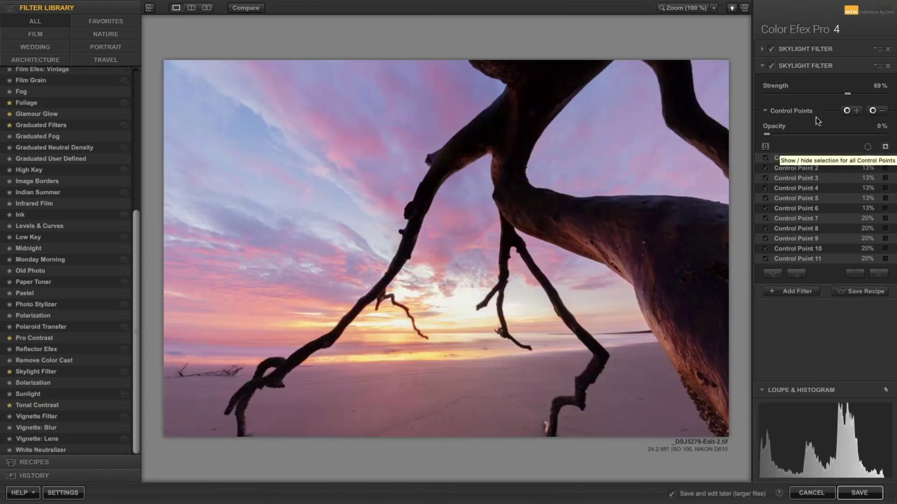
# Compare the image with both Skylight Filters applied against the original
pyautogui.click(251, 10)
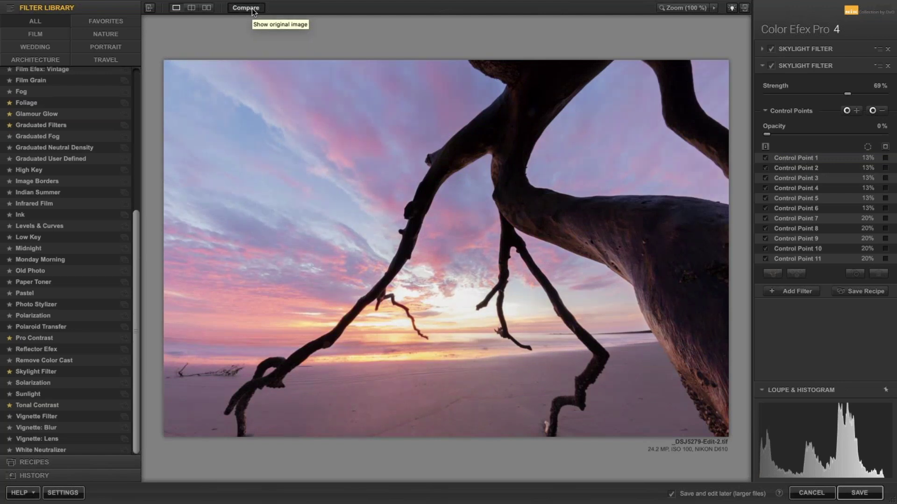
pyautogui.click(253, 12)
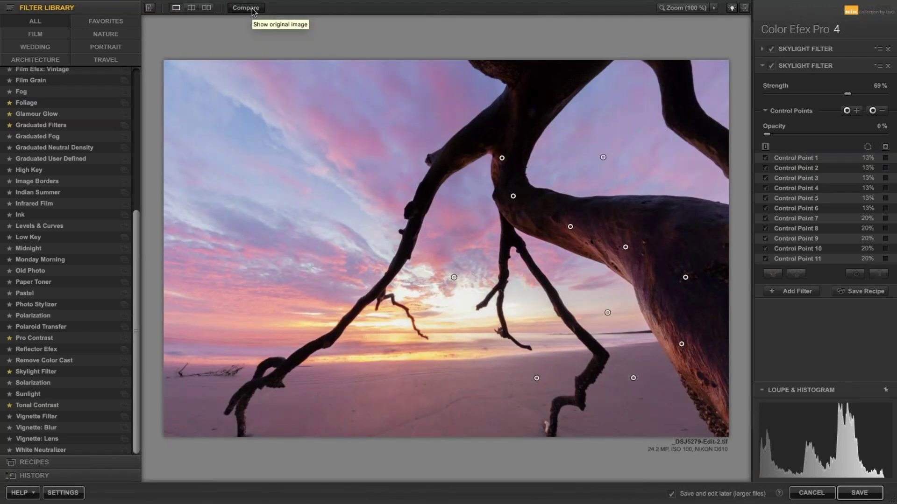
pyautogui.click(253, 10)
pyautogui.click(253, 12)
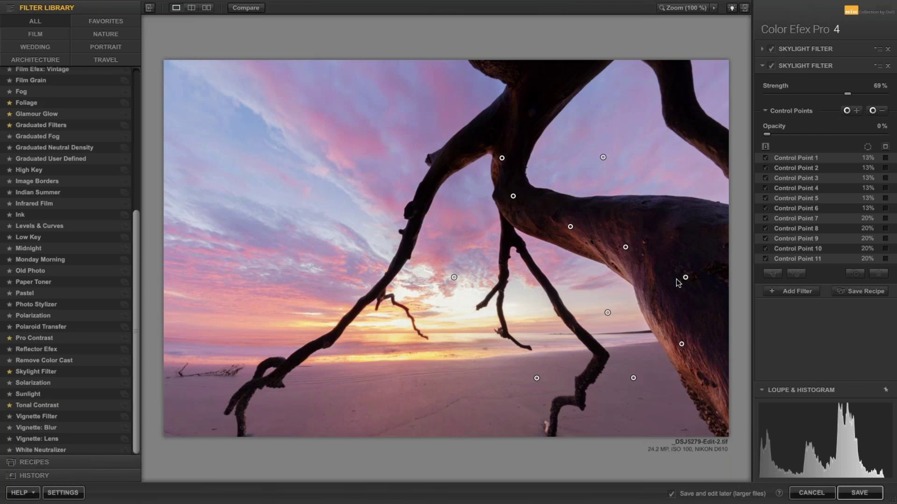
# Add a Tonal Contrast filter and limit it to the tree with positive control points along the trunk
pyautogui.click(806, 292)
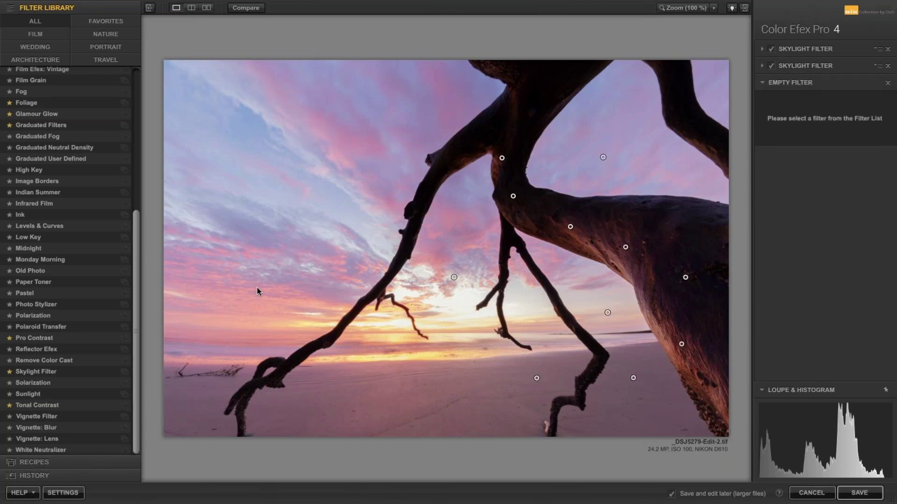
pyautogui.click(55, 404)
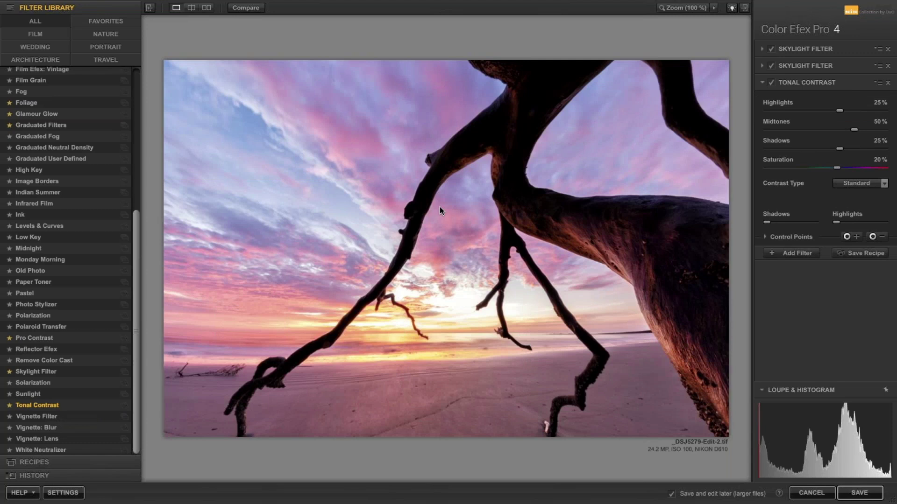
pyautogui.click(856, 237)
pyautogui.click(618, 249)
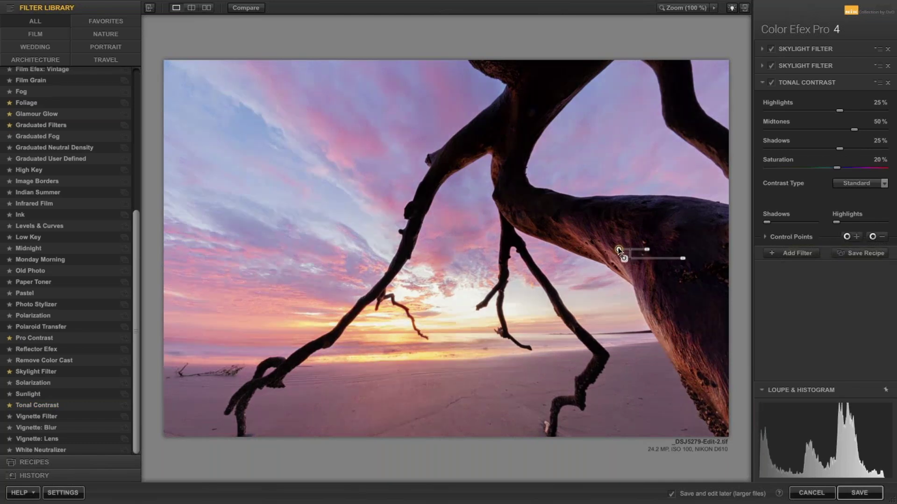
pyautogui.moveTo(618, 249); pyautogui.dragTo(512, 142)
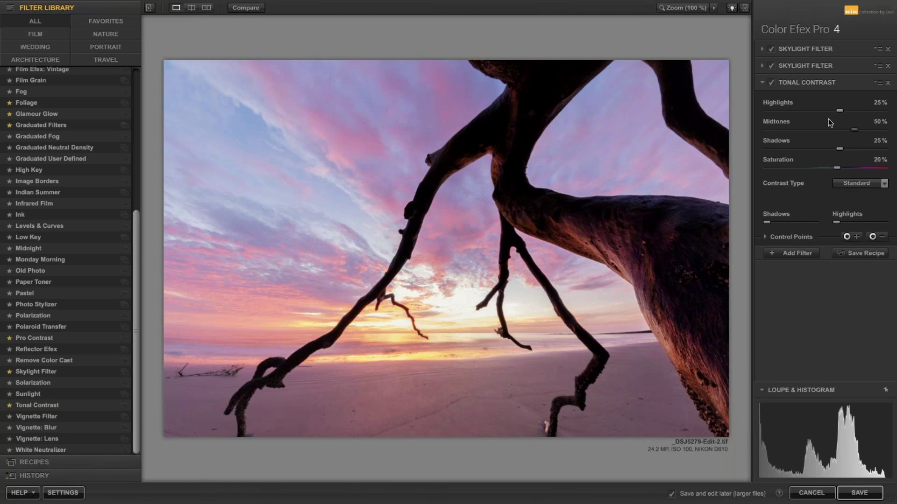
# Toggle the Tonal Contrast filter off and on to examine its effect on the trunk
pyautogui.click(771, 83)
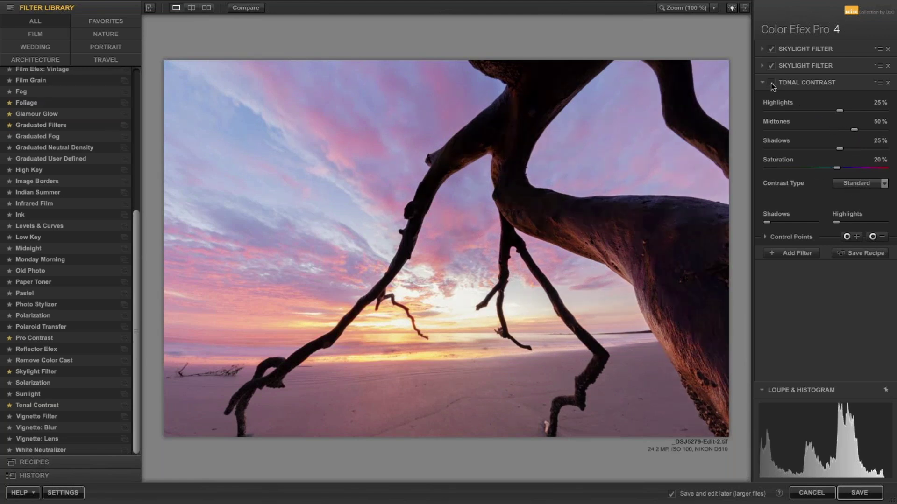
pyautogui.click(771, 83)
pyautogui.click(771, 83)
pyautogui.click(770, 82)
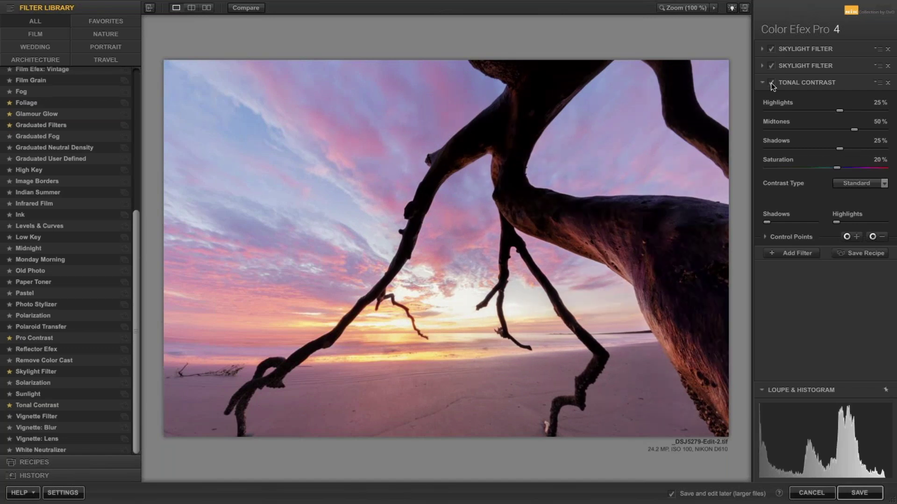
# Compare the fully filtered image with the original and save the edited copy back to Lightroom Classic
pyautogui.click(252, 9)
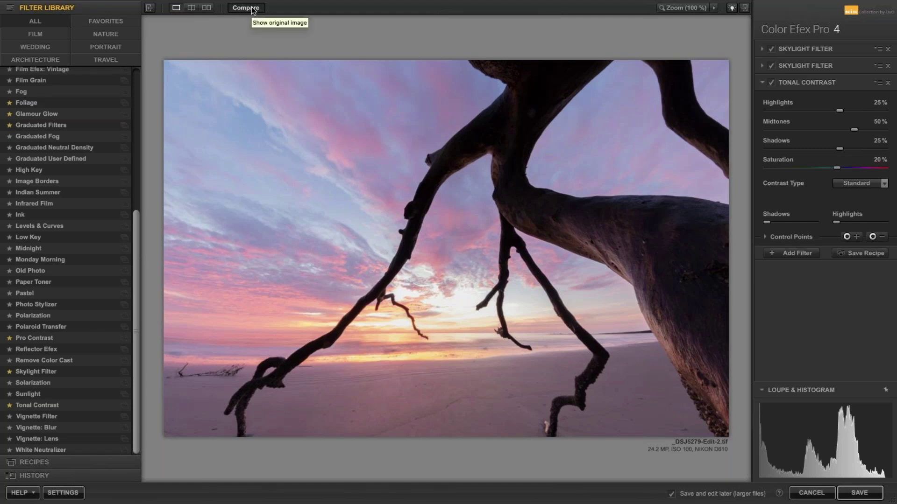
pyautogui.click(252, 9)
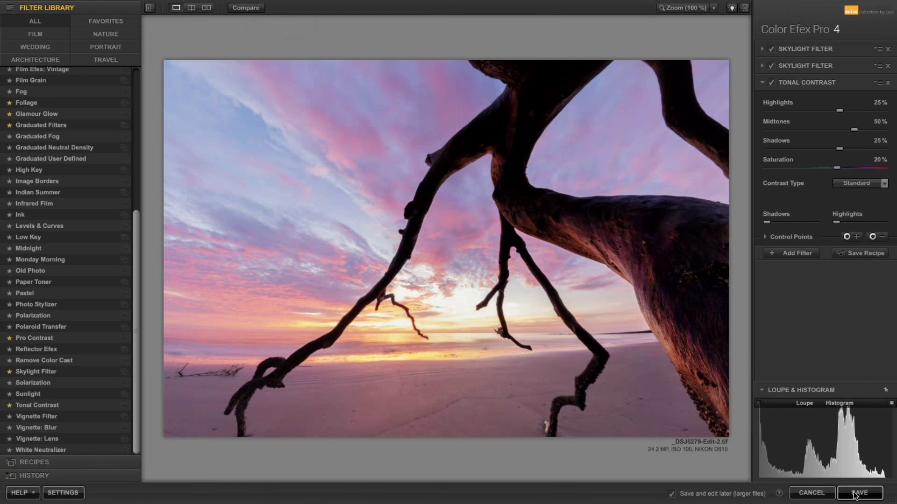
pyautogui.click(864, 496)
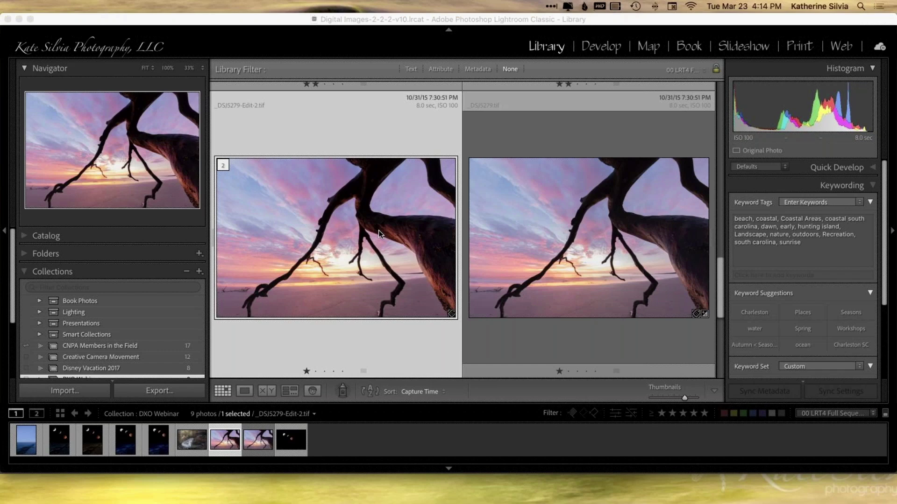
pyautogui.scroll(5, 582, 256)
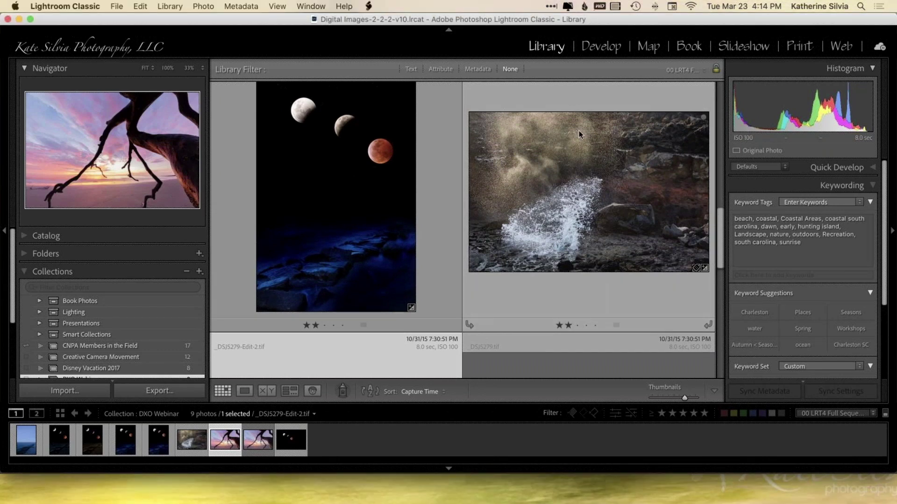
pyautogui.click(590, 172)
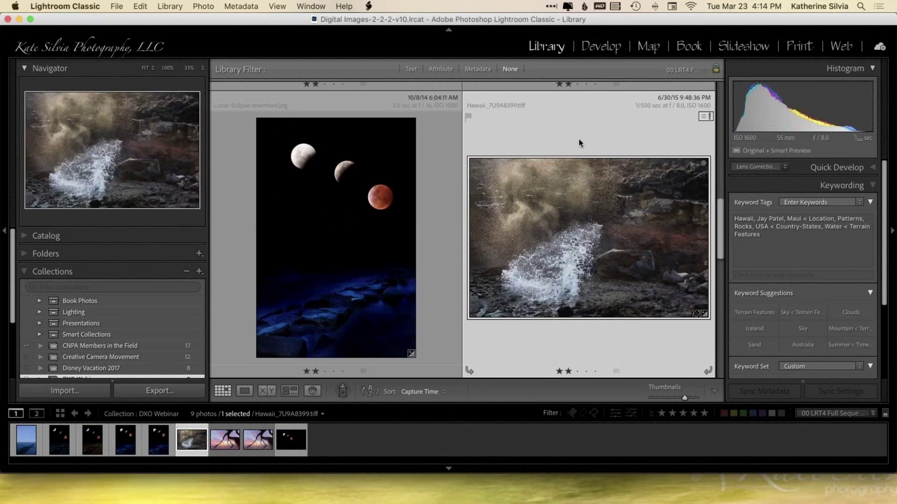
pyautogui.rightClick(583, 133)
pyautogui.moveTo(668, 236)
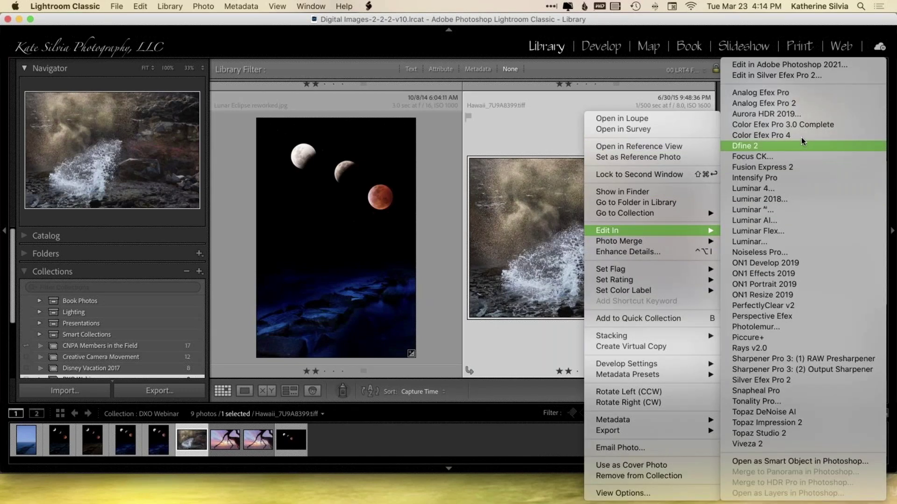
pyautogui.click(811, 66)
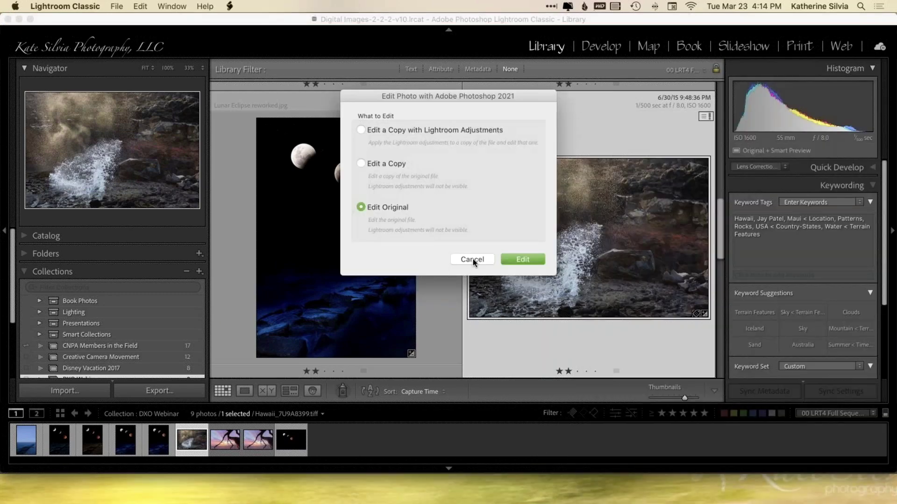
pyautogui.click(473, 259)
# Switch to Photoshop with Hawaii_7U9A8399.tiff open, move the Nik palette off the image, and fit the whole photo in view
pyautogui.click(290, 496)
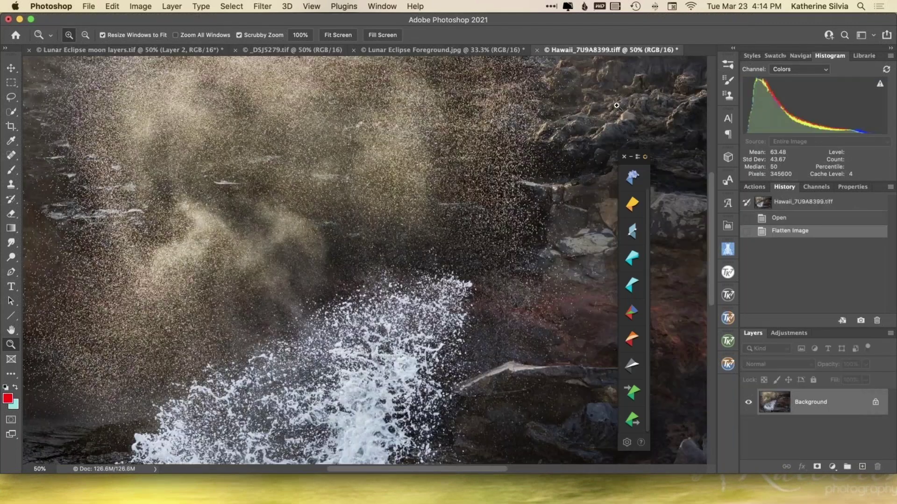
pyautogui.click(591, 50)
pyautogui.moveTo(634, 154); pyautogui.dragTo(859, 19)
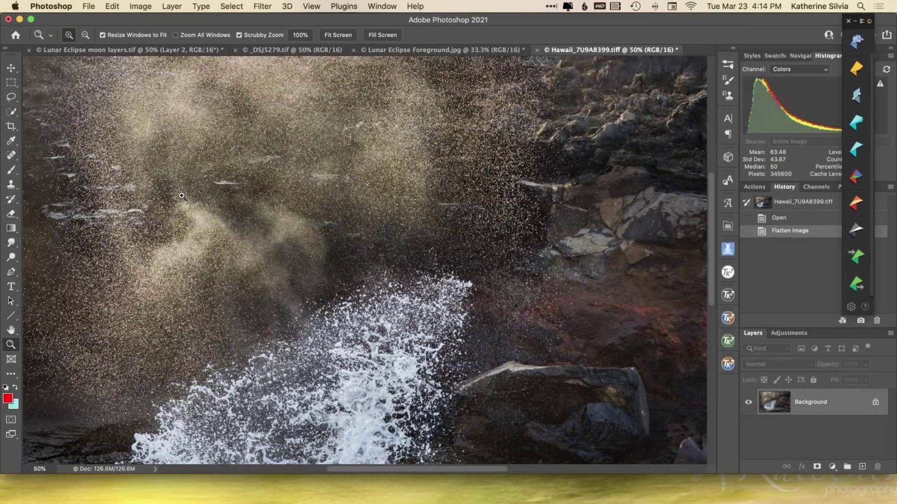
pyautogui.click(31, 20)
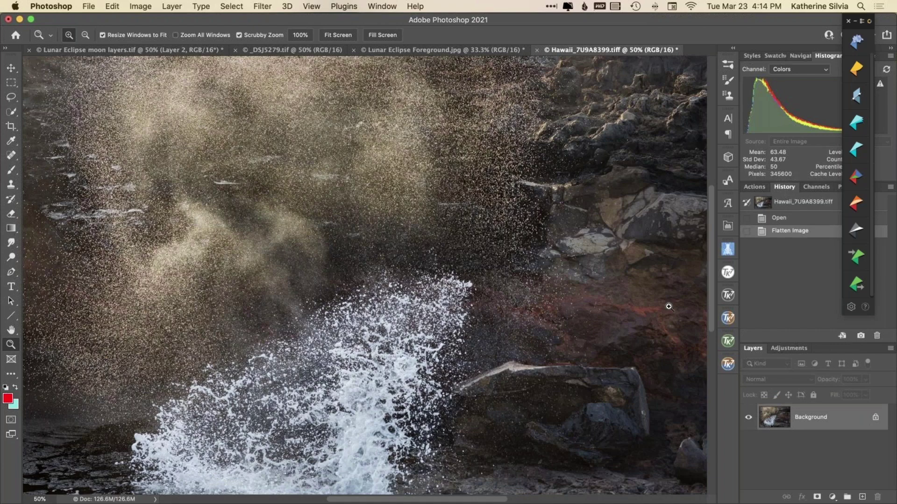
pyautogui.keyDown('alt'); pyautogui.click(565, 289); pyautogui.keyUp('alt')
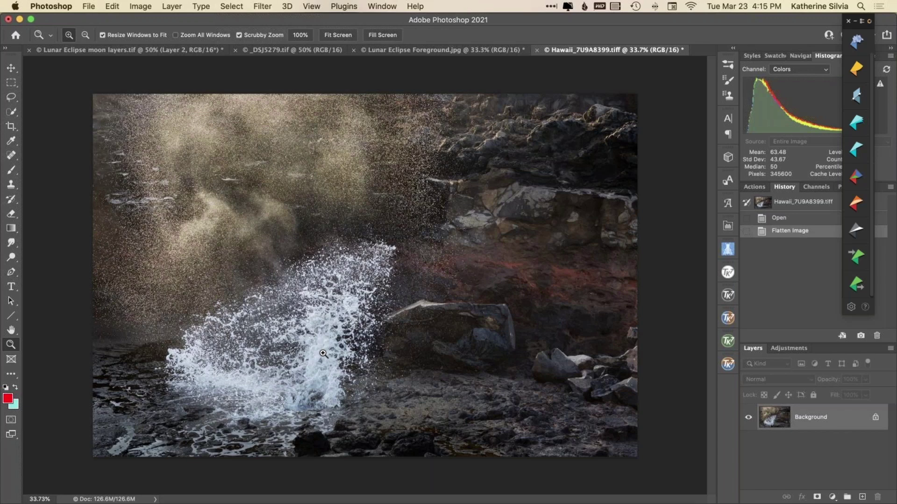
# Launch the Silver Efex Pro 2 filter from the Nik Collection on the Hawaii photo and enlarge its window to full screen
pyautogui.click(262, 7)
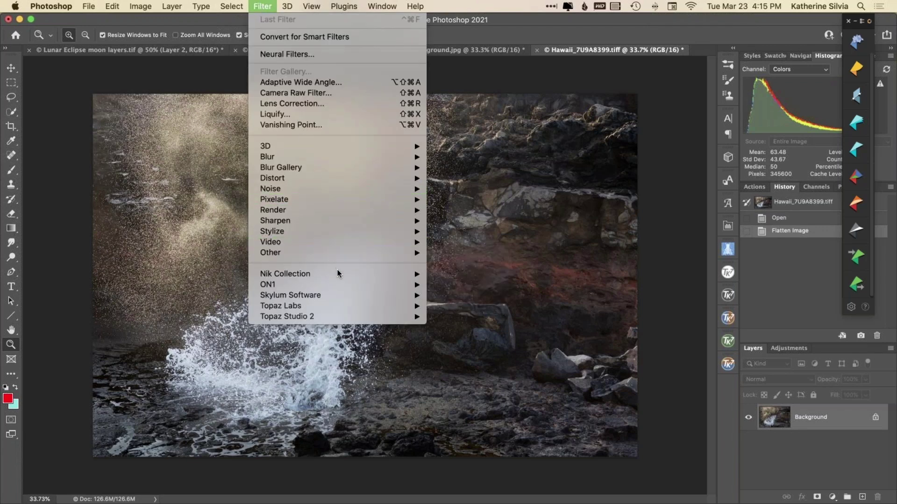
pyautogui.moveTo(337, 274)
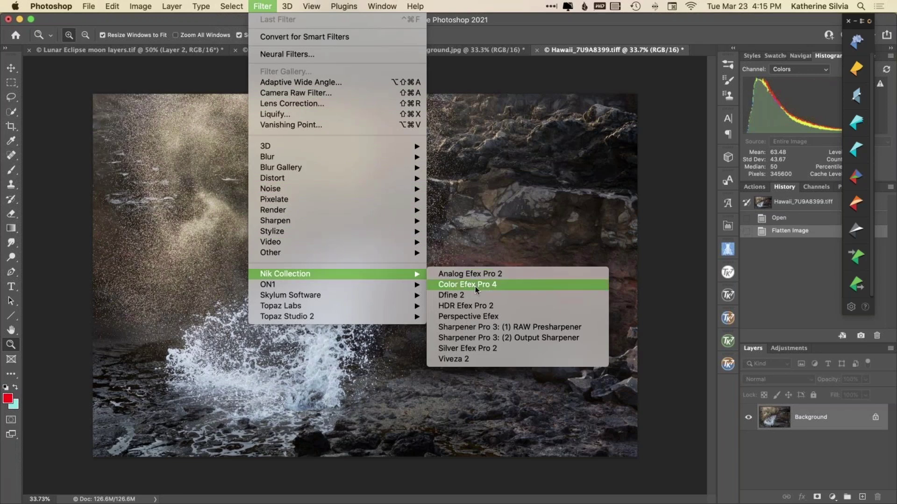
pyautogui.click(489, 350)
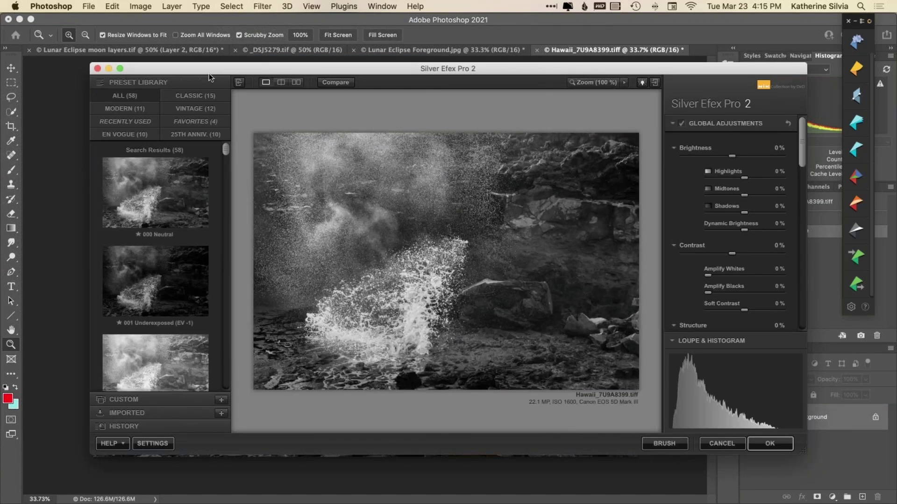
pyautogui.click(120, 69)
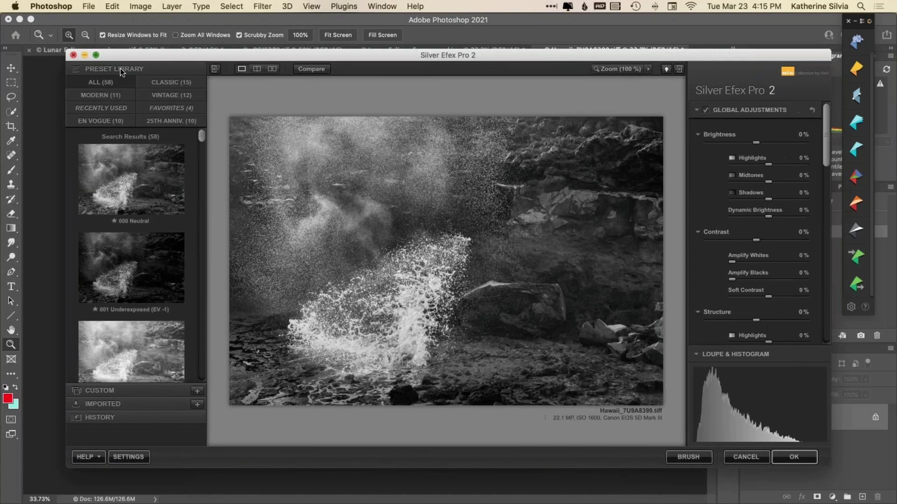
# Look through the preset library and the global, selective, color filter, film type and finishing adjustments
pyautogui.scroll(-8, 85, 156)
pyautogui.scroll(-6, 85, 152)
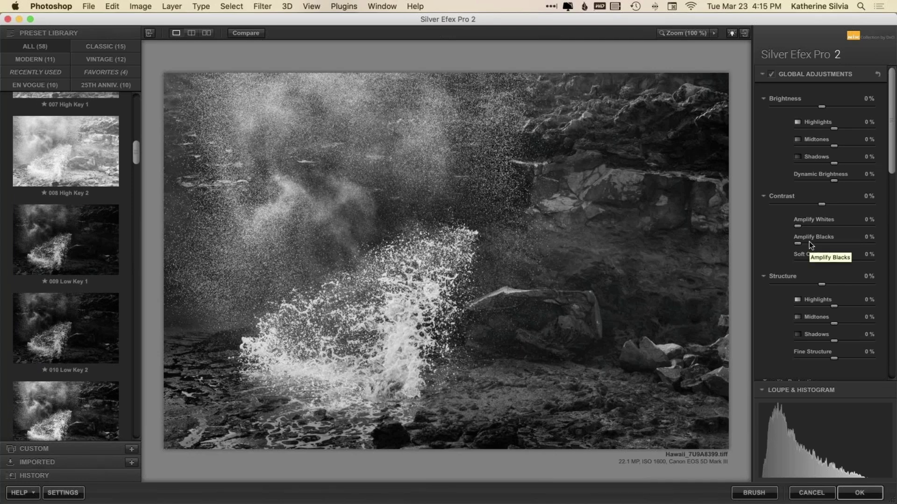
pyautogui.scroll(-10, 809, 242)
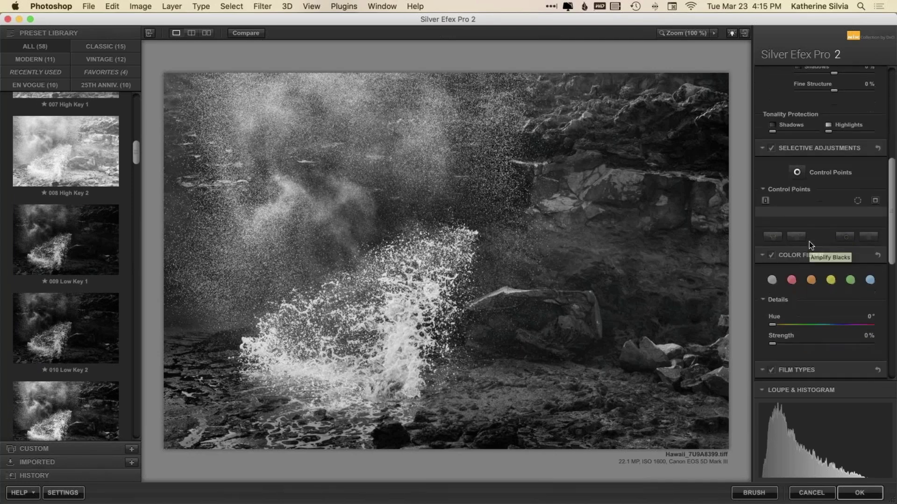
pyautogui.scroll(-10, 809, 242)
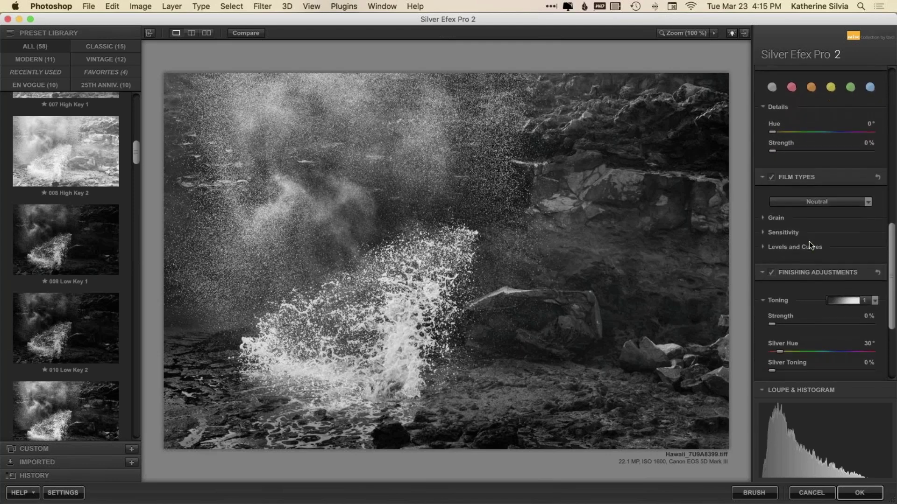
pyautogui.scroll(-2, 809, 242)
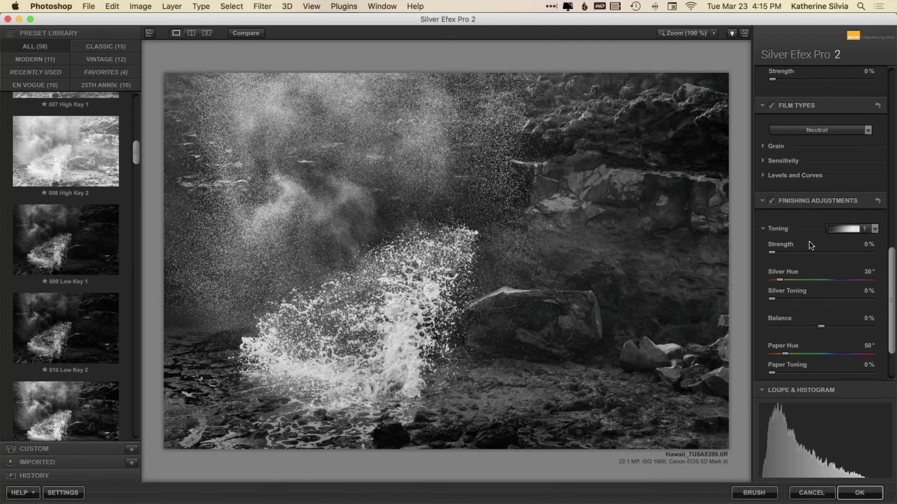
pyautogui.scroll(-8, 809, 242)
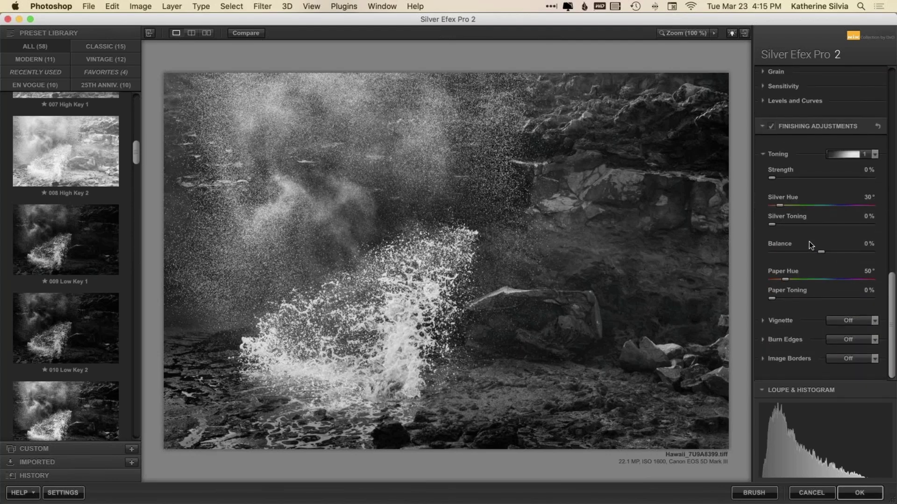
pyautogui.scroll(15, 809, 242)
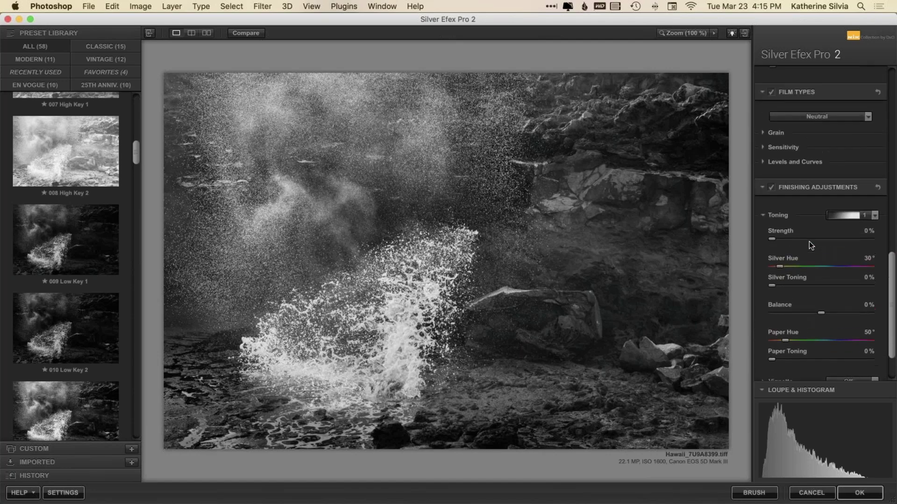
# Try the Ilford Delta 100 Pro film type on the photo and return it to Neutral
pyautogui.click(840, 230)
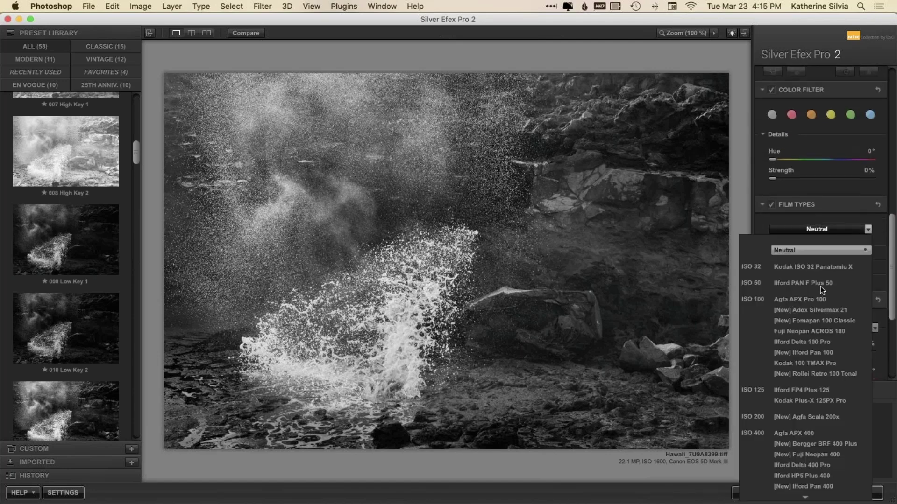
pyautogui.scroll(-5, 816, 469)
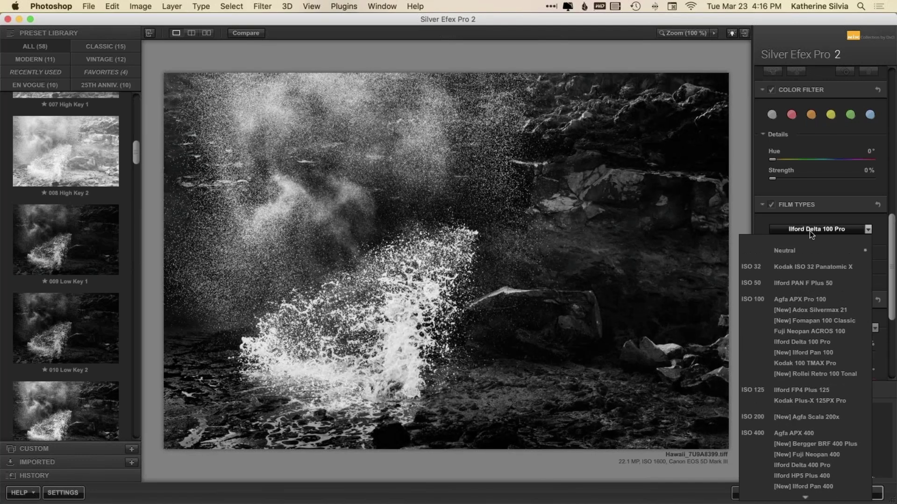
pyautogui.click(809, 231)
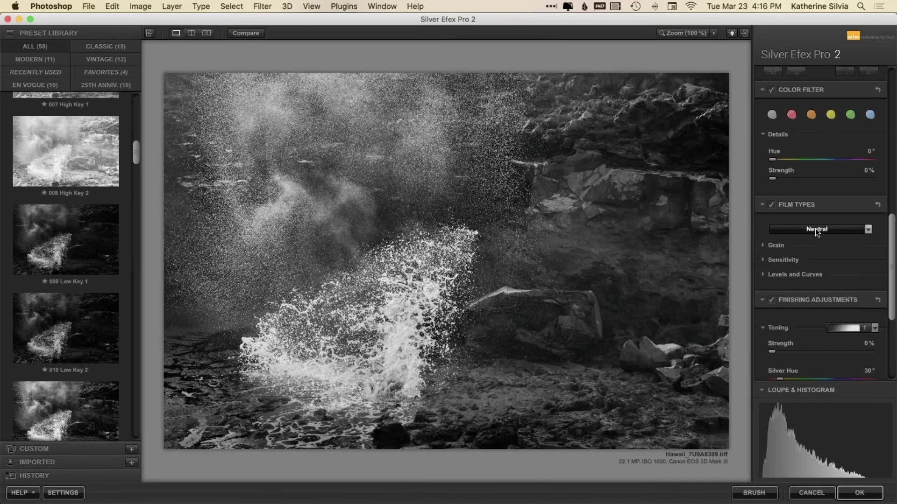
# Test the red and yellow color filters, choose the blue one at hue 240°, and set its strength to 111%
pyautogui.scroll(5, 814, 228)
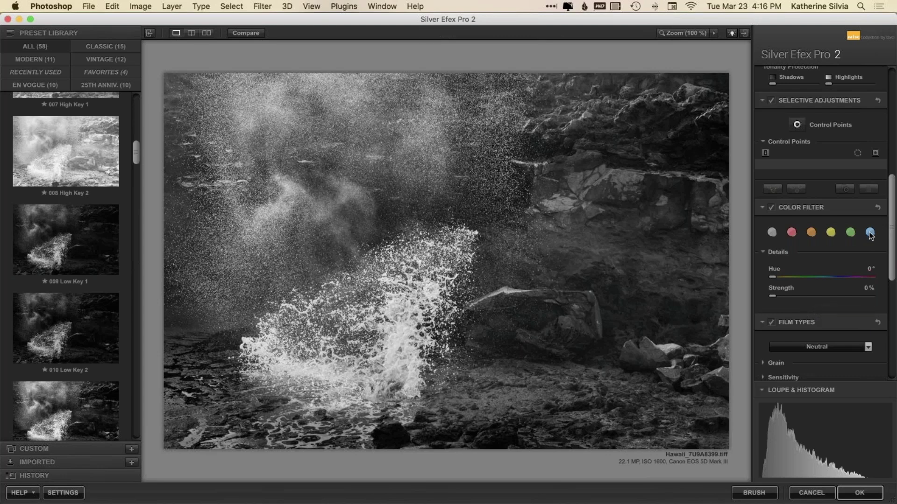
pyautogui.click(791, 233)
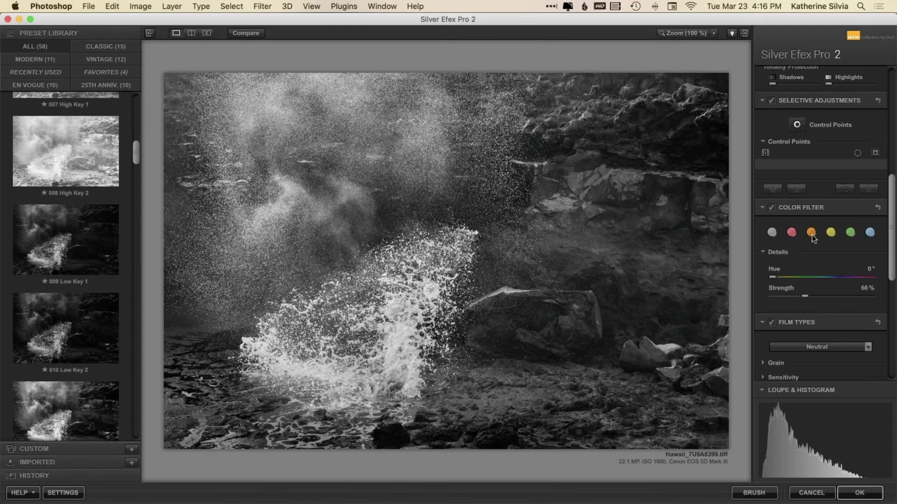
pyautogui.click(831, 234)
pyautogui.click(870, 233)
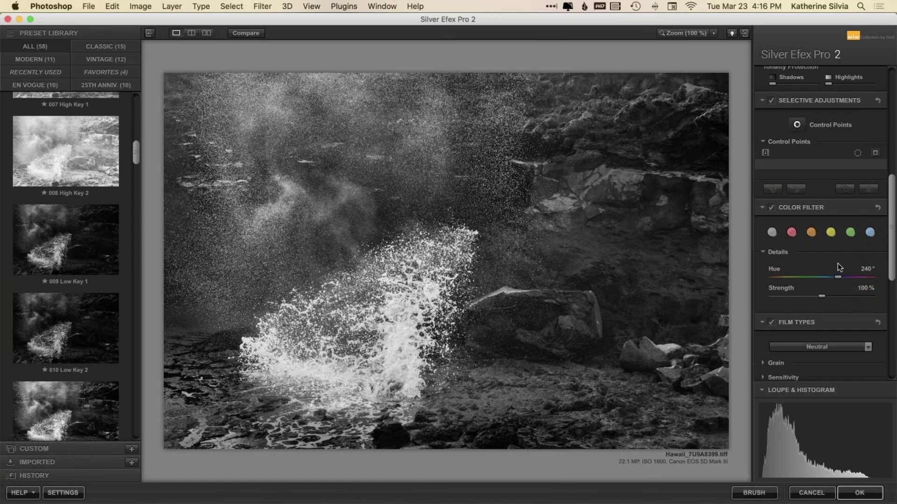
pyautogui.click(828, 295)
pyautogui.moveTo(828, 295); pyautogui.dragTo(828, 295)
# Place a control point on the light rock in the upper cliff and slightly raise its brightness and structure
pyautogui.scroll(6, 824, 307)
pyautogui.scroll(5, 824, 307)
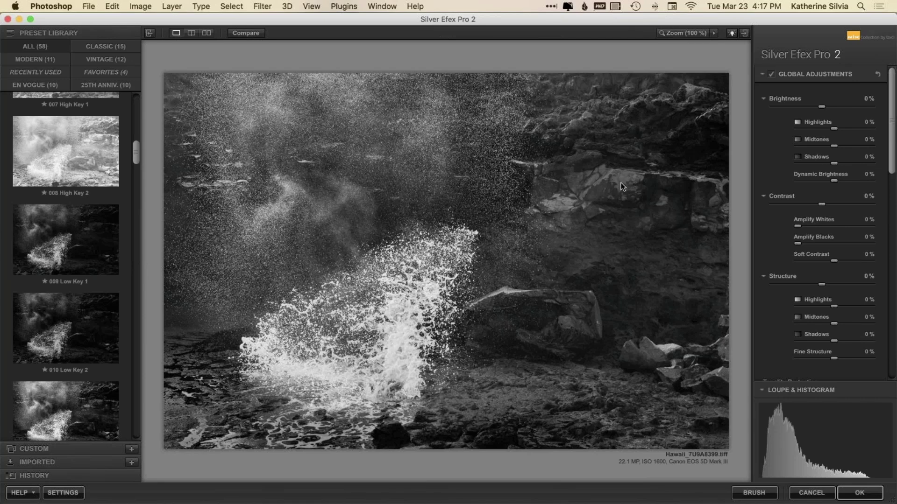
pyautogui.scroll(-10, 789, 223)
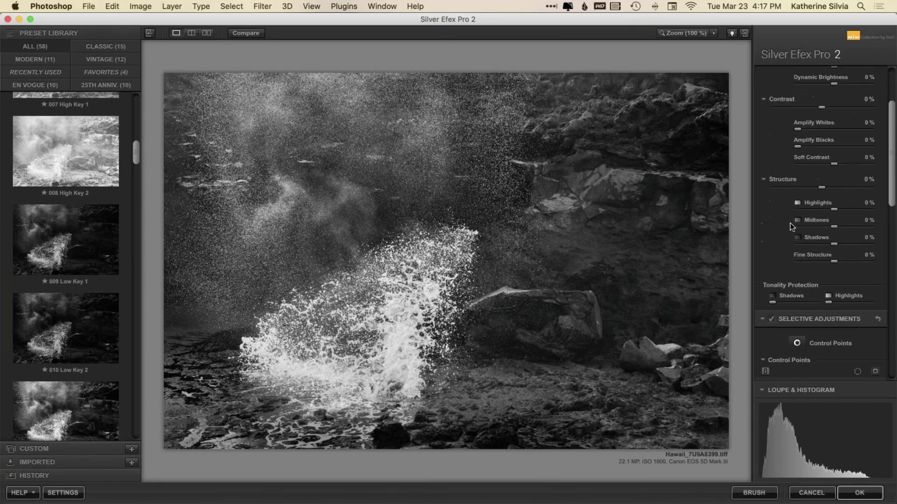
pyautogui.scroll(-3, 790, 223)
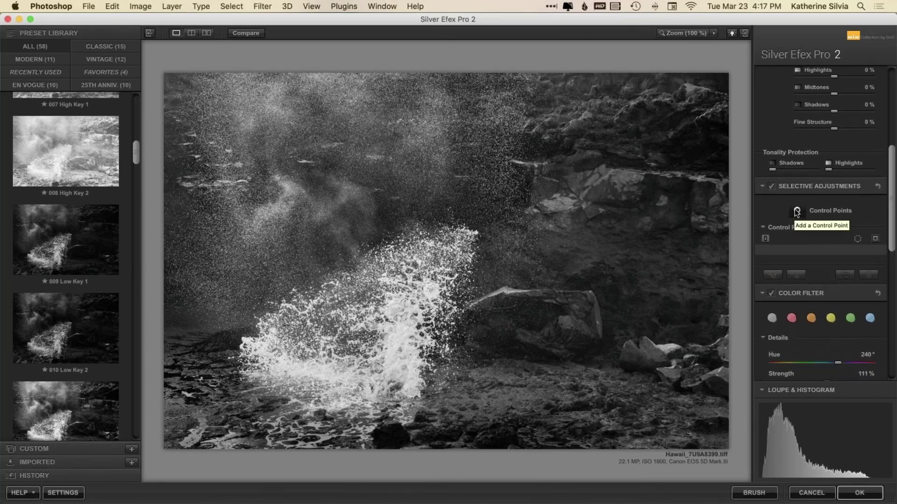
pyautogui.click(797, 211)
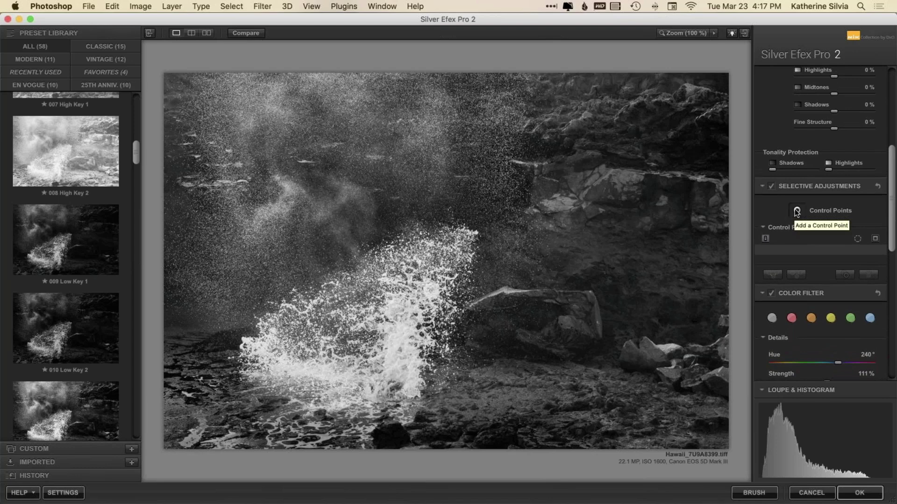
pyautogui.click(619, 176)
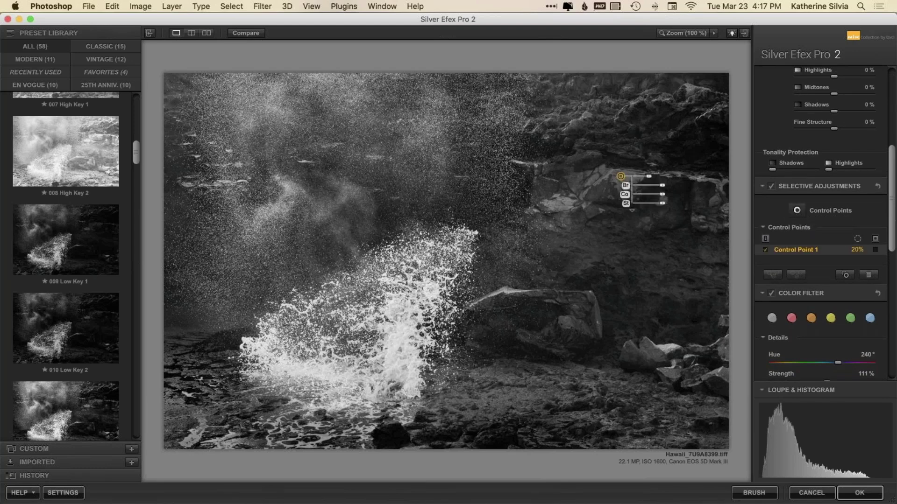
pyautogui.click(632, 211)
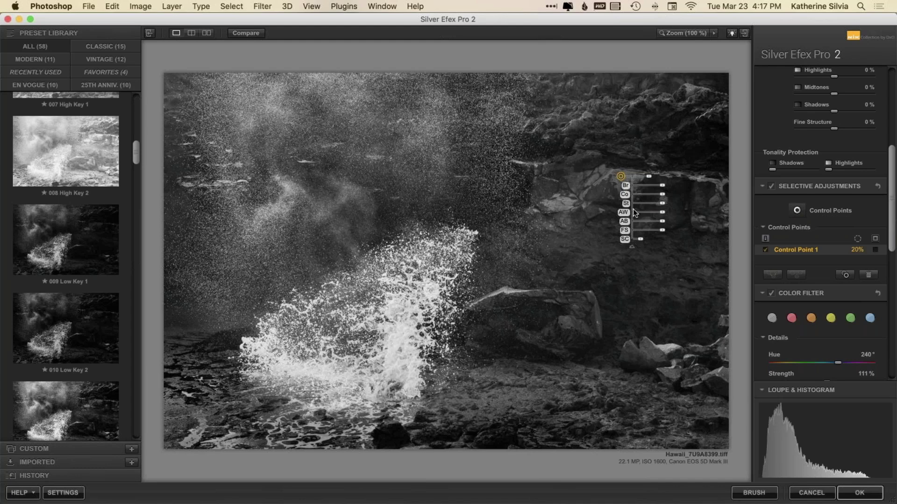
pyautogui.moveTo(662, 185)
pyautogui.mouseDown()
pyautogui.moveTo(663, 196)
pyautogui.moveTo(668, 190)
pyautogui.mouseUp()
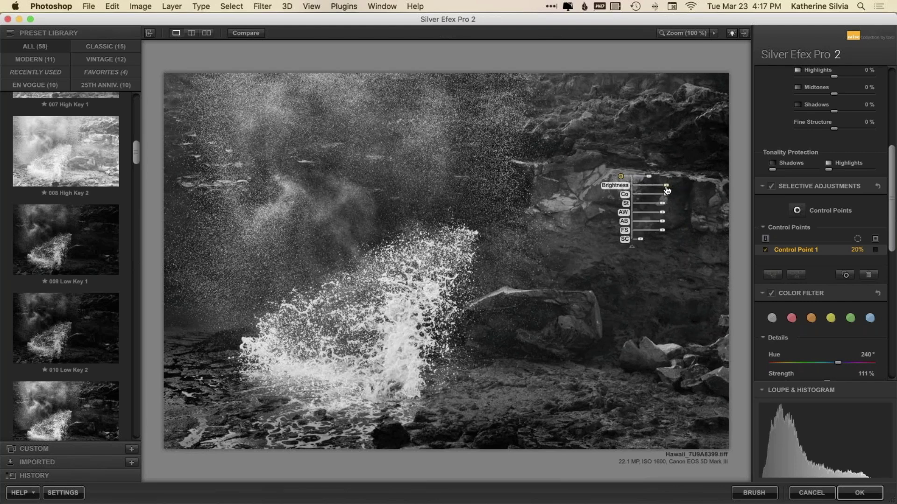
pyautogui.moveTo(664, 206)
pyautogui.mouseDown()
pyautogui.moveTo(666, 213)
pyautogui.moveTo(667, 204)
pyautogui.mouseUp()
pyautogui.click(685, 192)
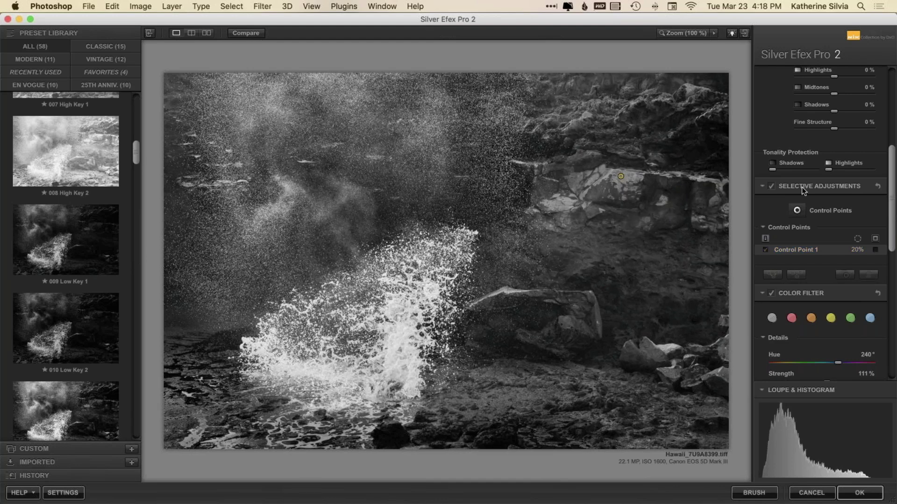
# Add three more control points down the dark cliff face below the first one
pyautogui.click(797, 210)
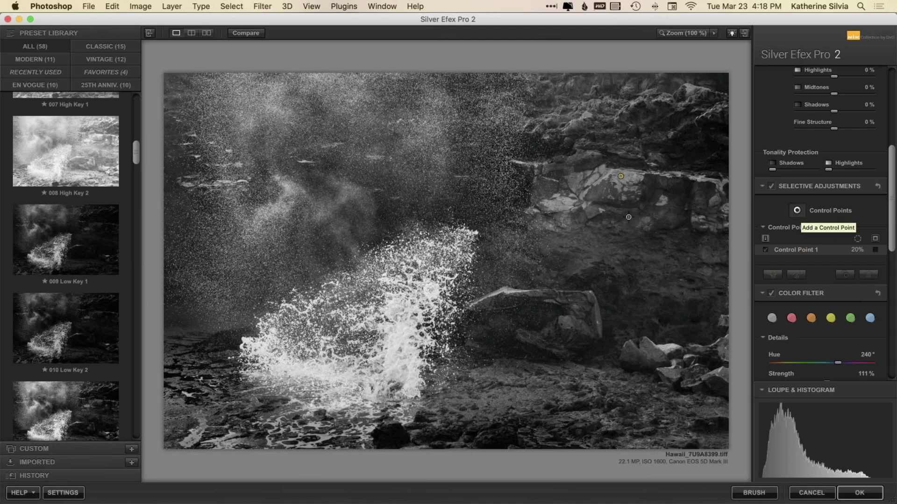
pyautogui.click(629, 208)
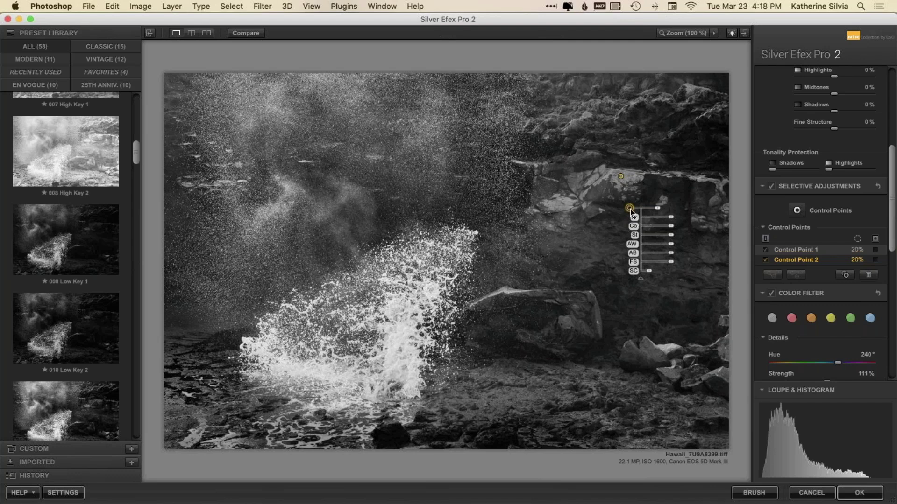
pyautogui.moveTo(630, 208); pyautogui.dragTo(619, 251)
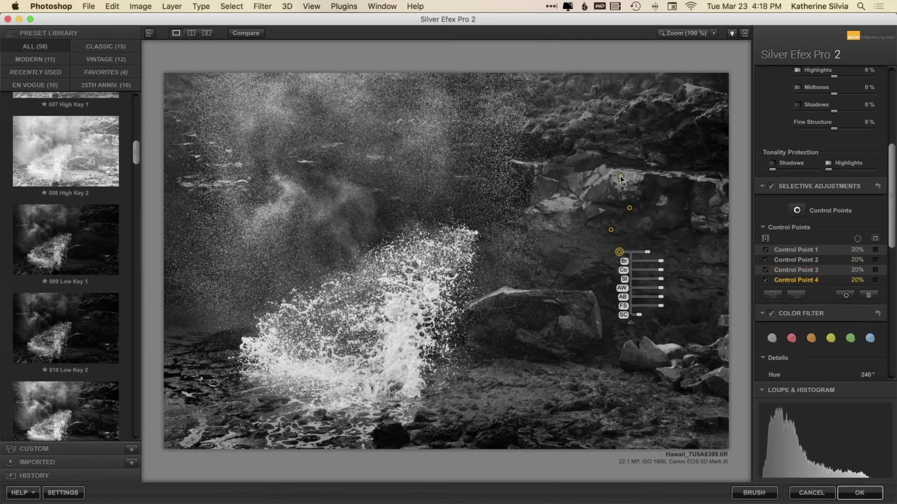
# Duplicate the light rock's control point onto the rock area to its left and shrink the original's size to 11% and the copy's to 9%
pyautogui.click(620, 177)
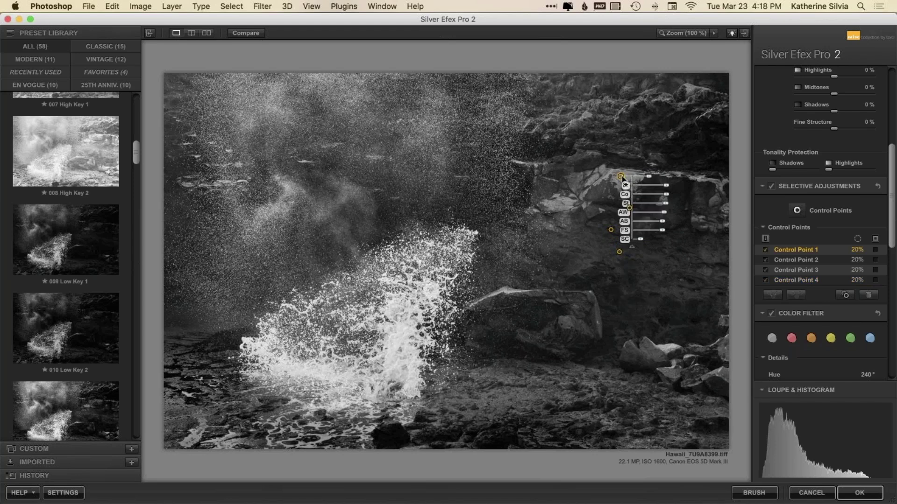
pyautogui.moveTo(621, 176); pyautogui.dragTo(592, 177)
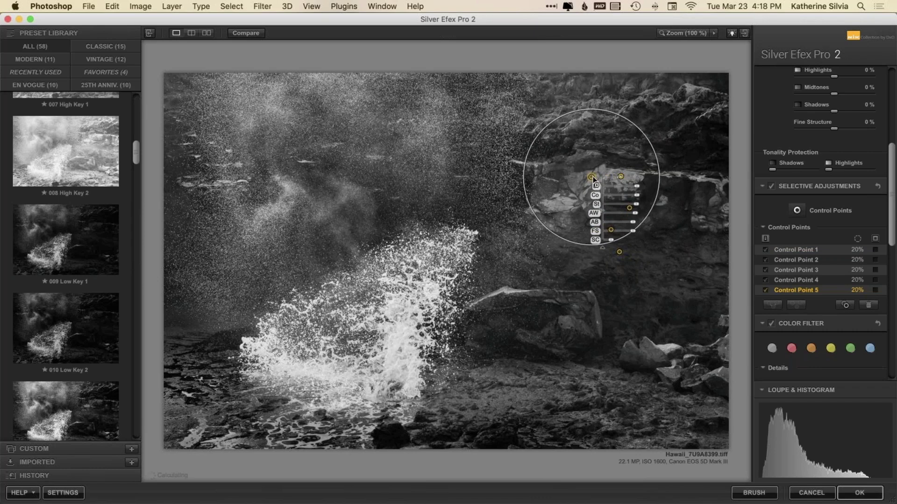
pyautogui.click(622, 177)
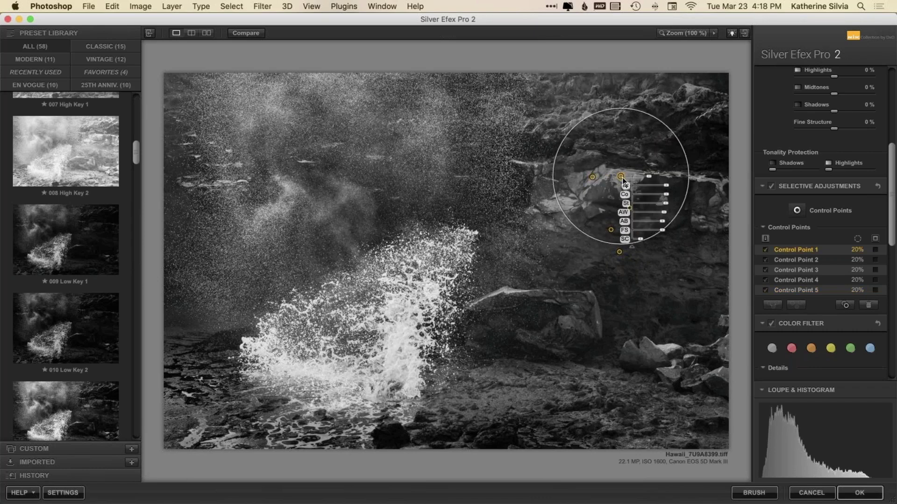
pyautogui.moveTo(647, 177); pyautogui.dragTo(643, 180)
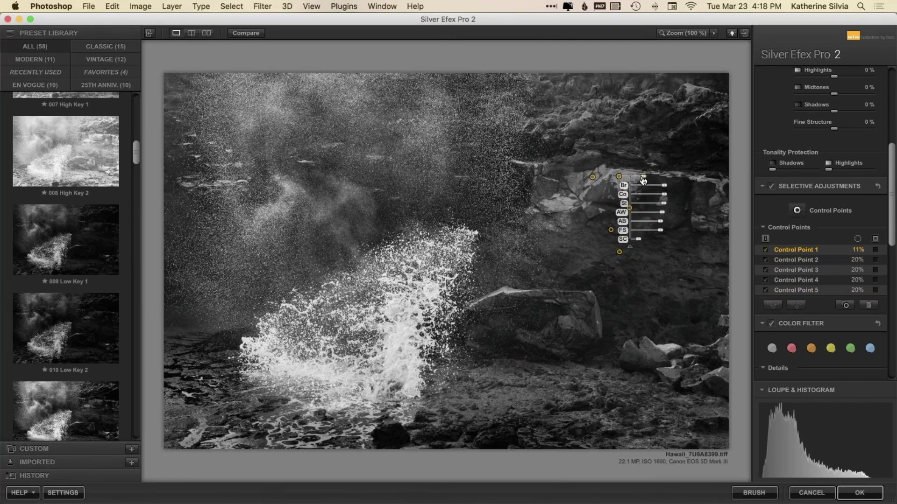
pyautogui.click(593, 177)
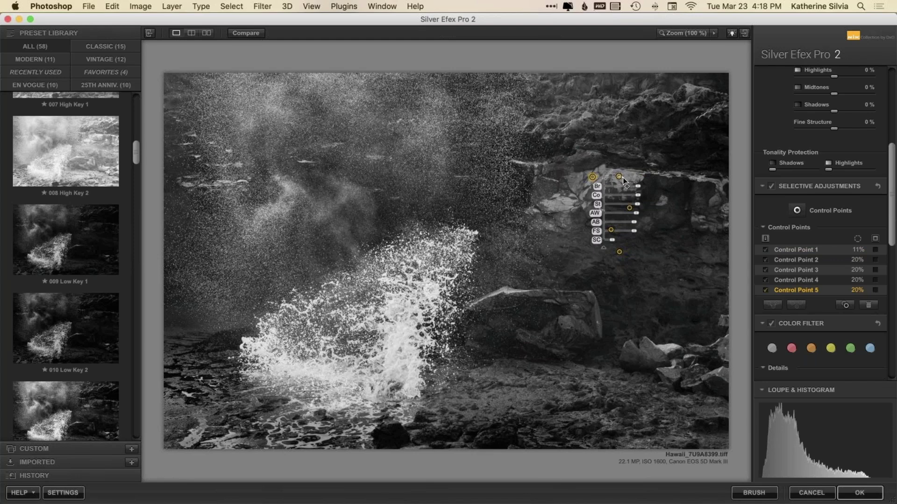
pyautogui.moveTo(594, 180); pyautogui.dragTo(612, 187)
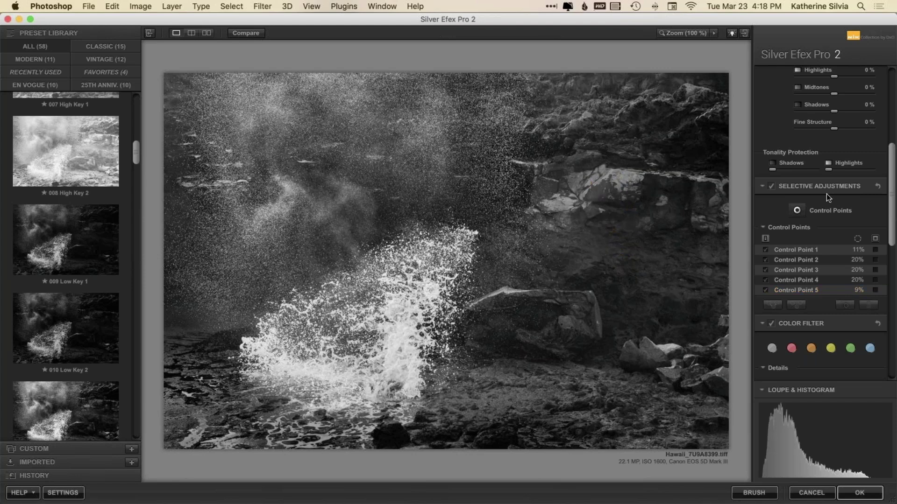
# Toggle the selective adjustments off and on to compare the cliff with and without the control points
pyautogui.click(771, 186)
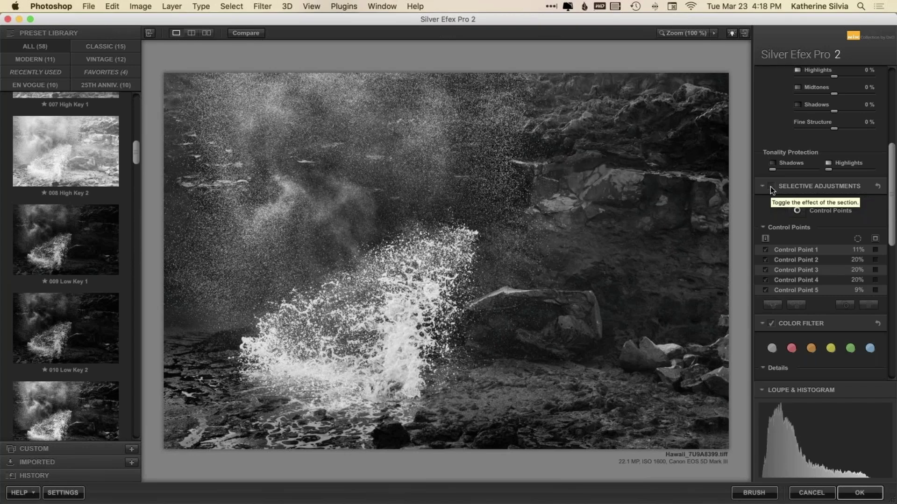
pyautogui.click(770, 186)
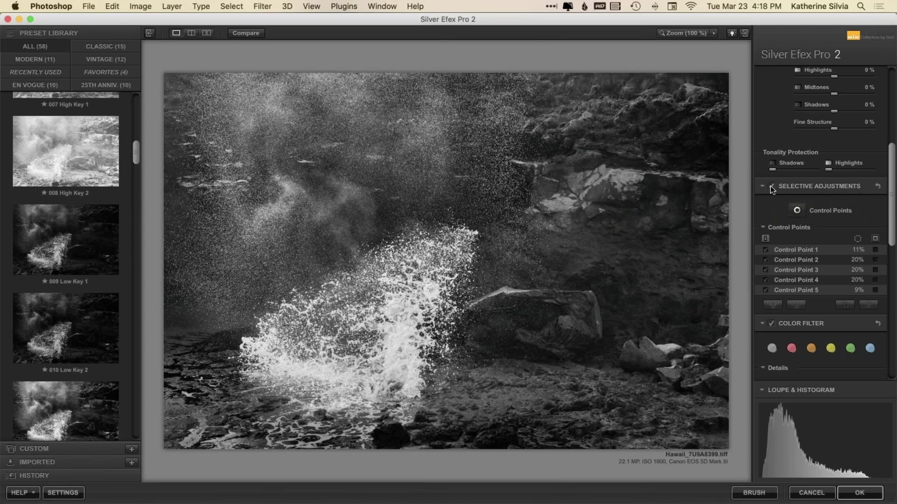
pyautogui.click(771, 186)
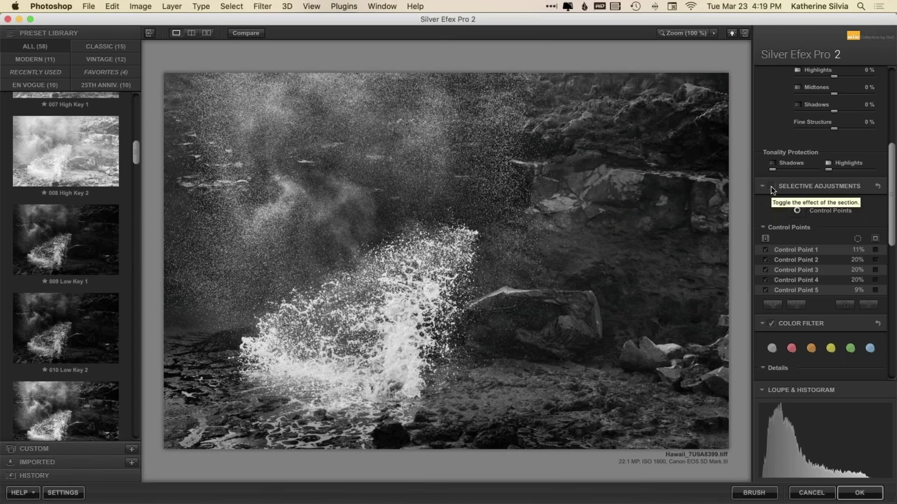
pyautogui.click(771, 186)
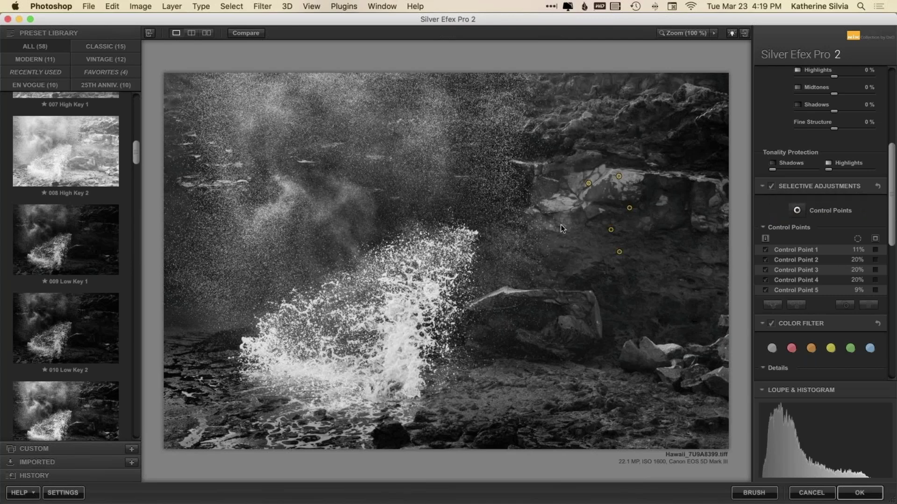
# Place a control point on the misty spray above the splash and slightly raise its brightness, structure and amplify whites
pyautogui.click(797, 211)
pyautogui.click(273, 211)
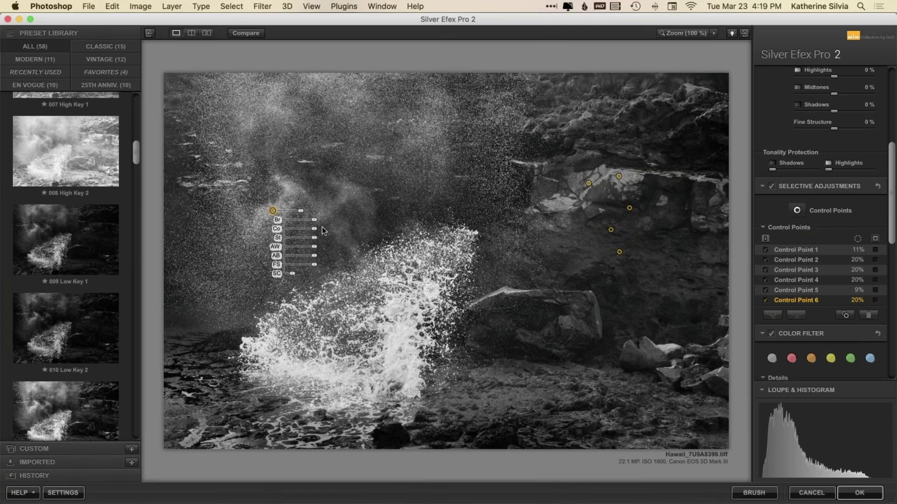
pyautogui.moveTo(316, 223); pyautogui.dragTo(320, 250)
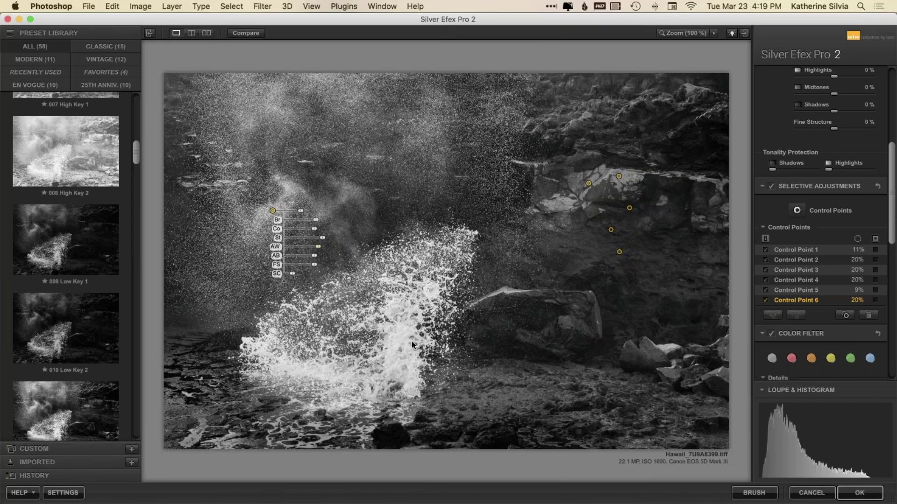
# Show the photo's Zone 8 areas, inspect the splash highlights at 200% zoom, and return to the full view
pyautogui.moveTo(795, 481)
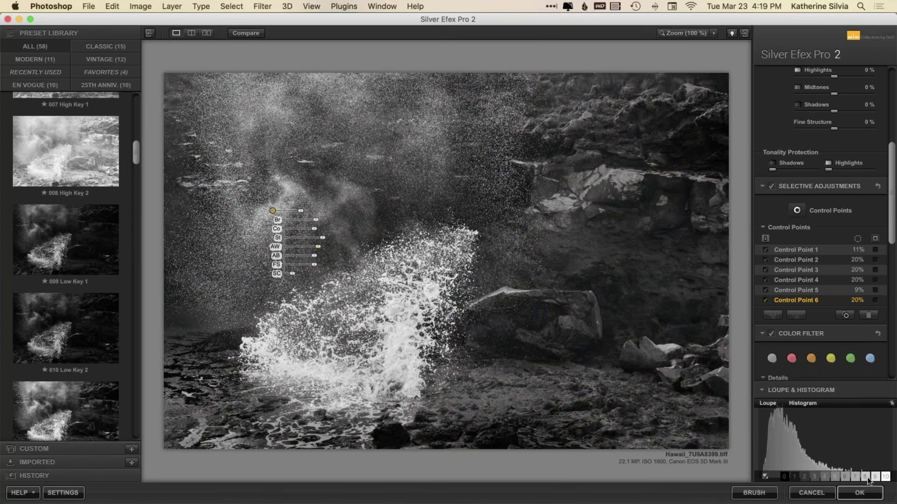
pyautogui.moveTo(862, 479)
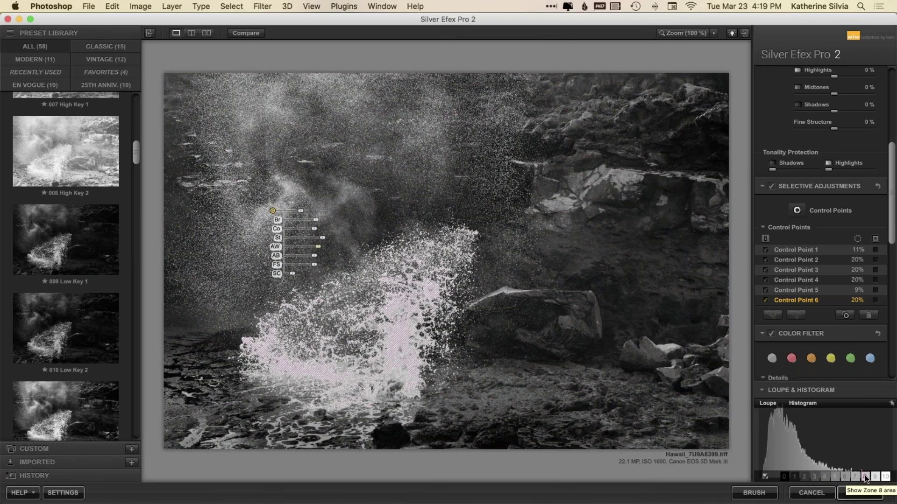
pyautogui.click(715, 33)
pyautogui.click(717, 43)
pyautogui.moveTo(694, 91)
pyautogui.mouseDown()
pyautogui.moveTo(677, 102)
pyautogui.moveTo(691, 107)
pyautogui.mouseUp()
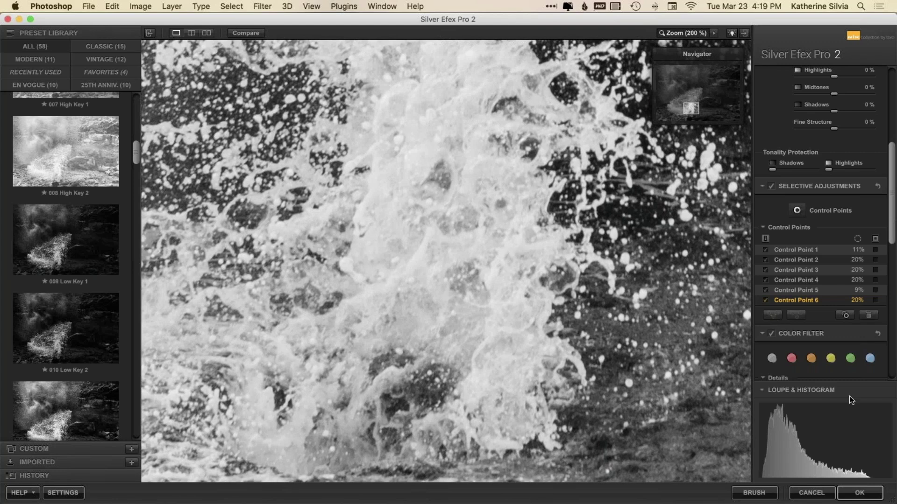
pyautogui.moveTo(865, 454)
pyautogui.moveTo(865, 476)
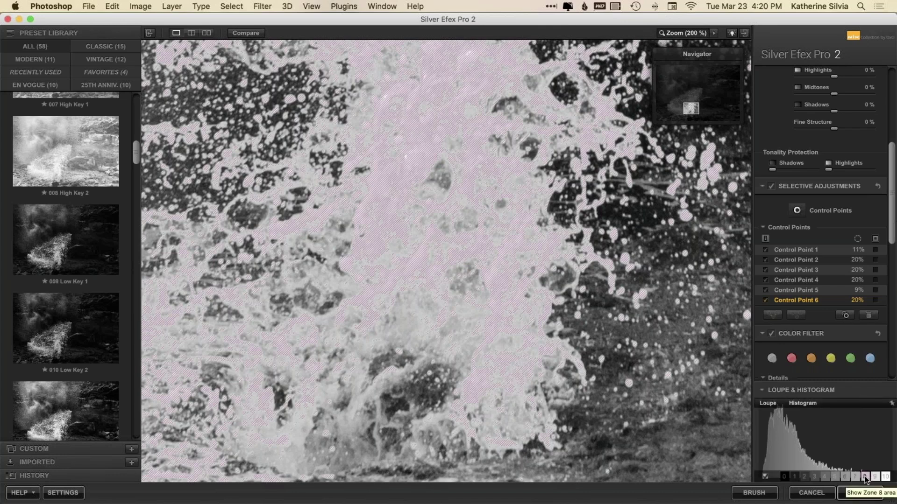
pyautogui.click(865, 479)
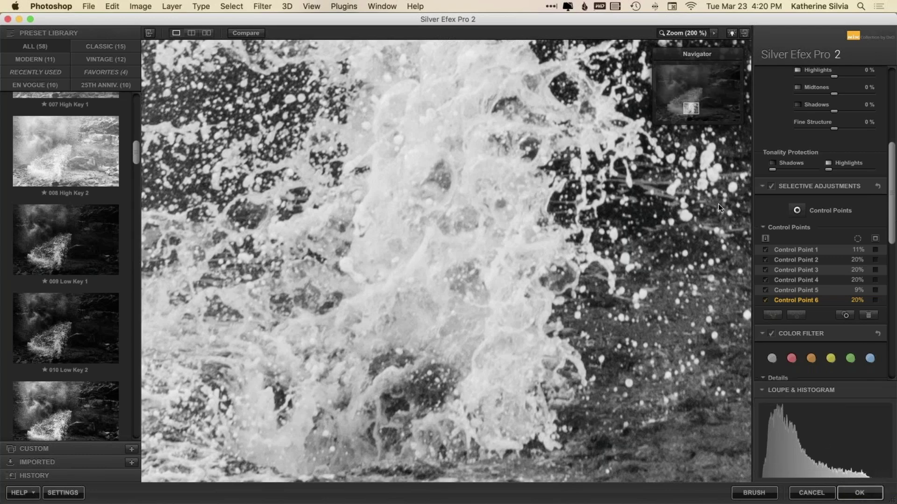
pyautogui.click(691, 34)
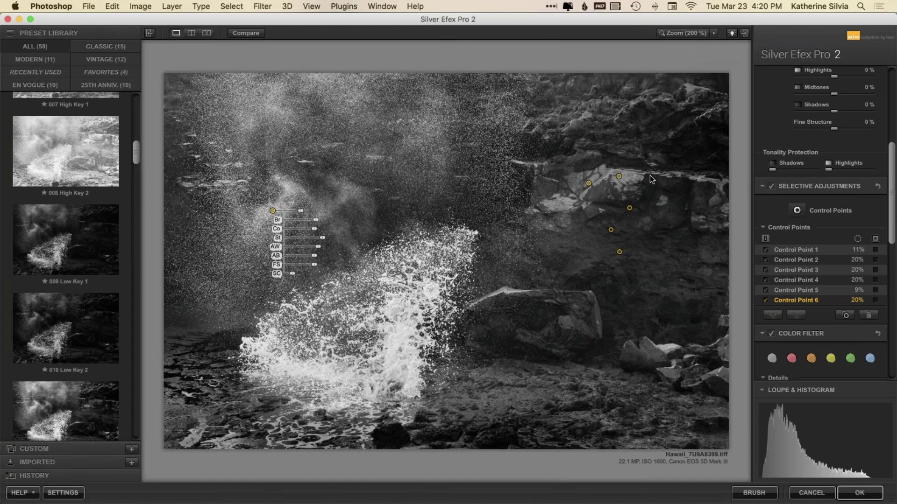
# Deselect the spray's control point and compare the photo with and without all the selective adjustments
pyautogui.click(663, 282)
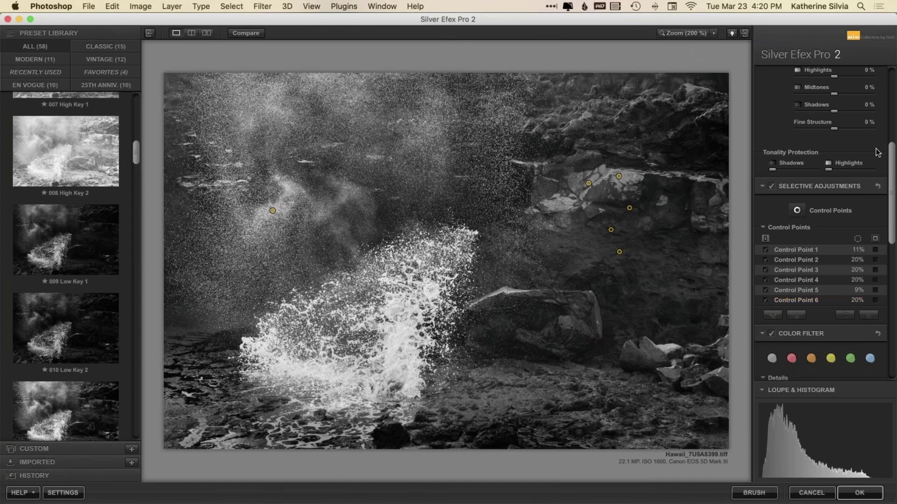
pyautogui.click(771, 186)
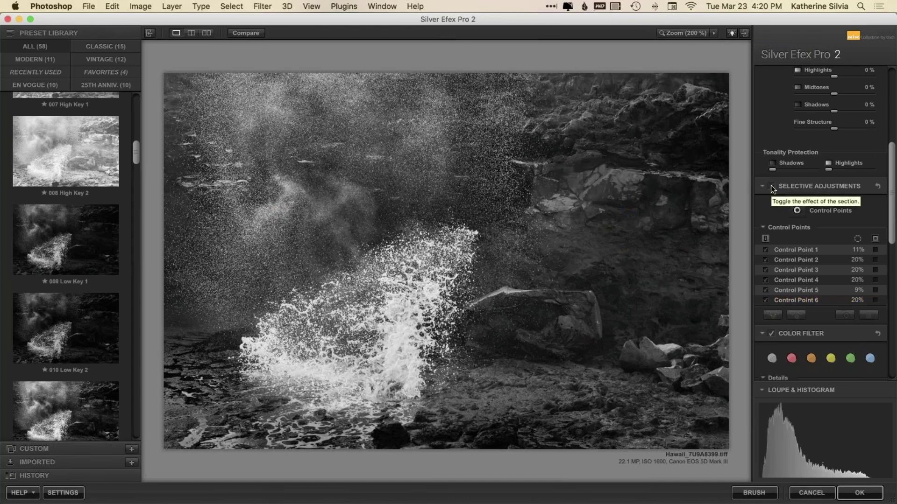
pyautogui.click(772, 186)
pyautogui.click(772, 187)
pyautogui.click(772, 187)
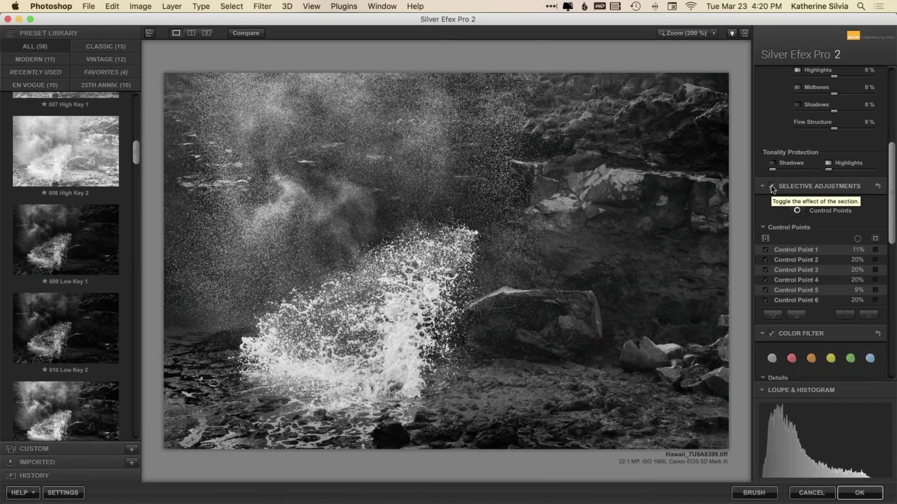
pyautogui.click(771, 186)
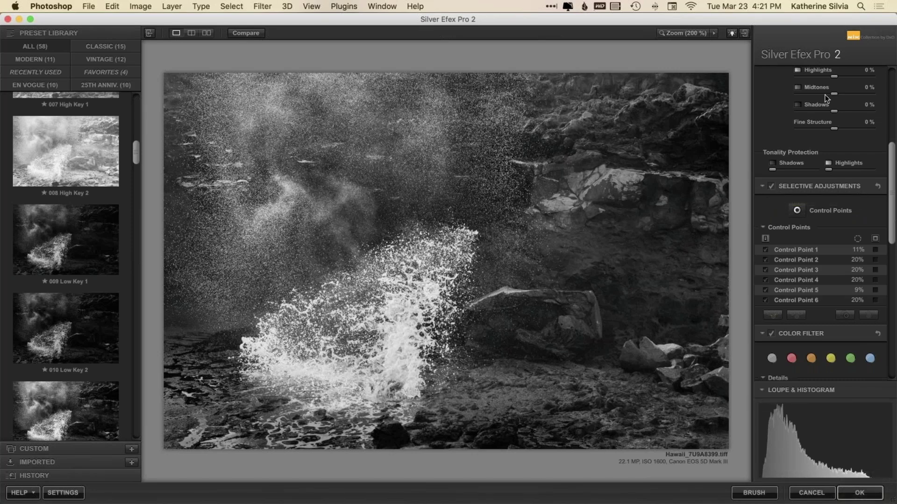
# Set Amplify Blacks to 89% and the midtones structure to 11% for the whole photo
pyautogui.scroll(10, 827, 75)
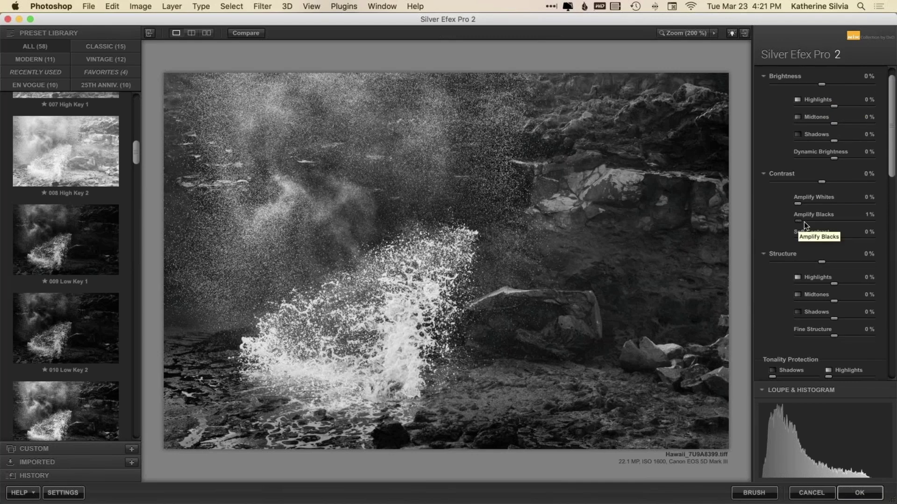
pyautogui.moveTo(806, 221); pyautogui.dragTo(863, 220)
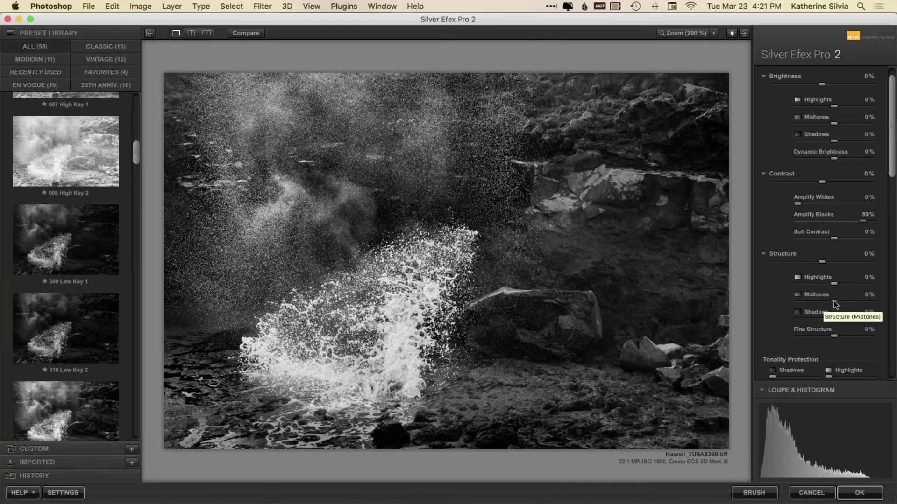
pyautogui.moveTo(833, 302); pyautogui.dragTo(838, 304)
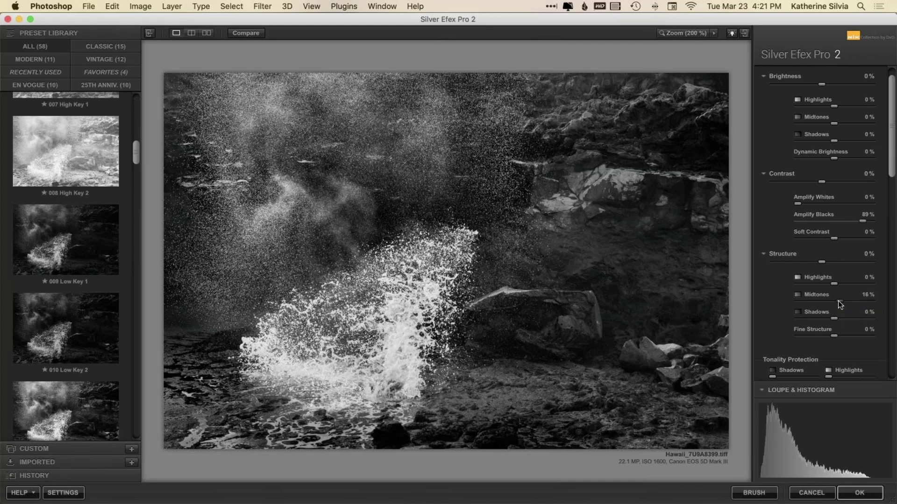
# Compare the black and white edit with the original image
pyautogui.click(255, 33)
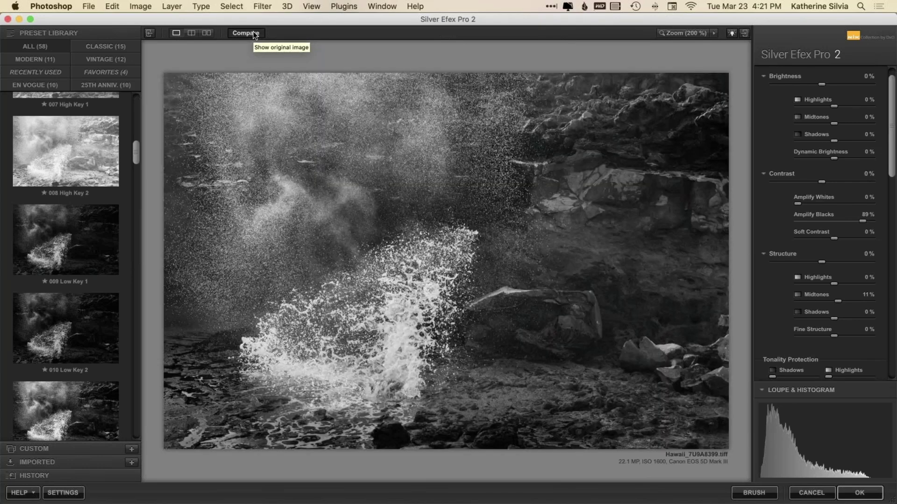
pyautogui.click(254, 34)
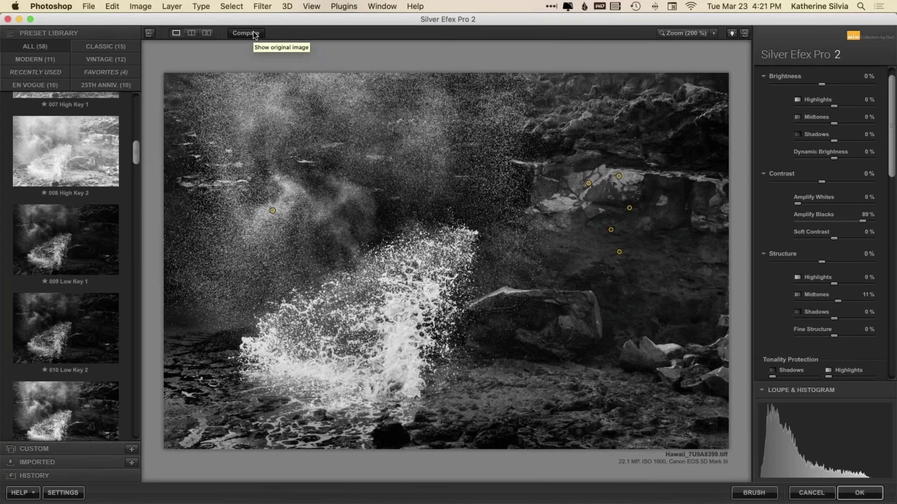
pyautogui.click(255, 33)
pyautogui.click(255, 34)
# Preview toning presets such as Coffee 14 in the finishing adjustments and return the toning to Neutral 1
pyautogui.scroll(-10, 820, 286)
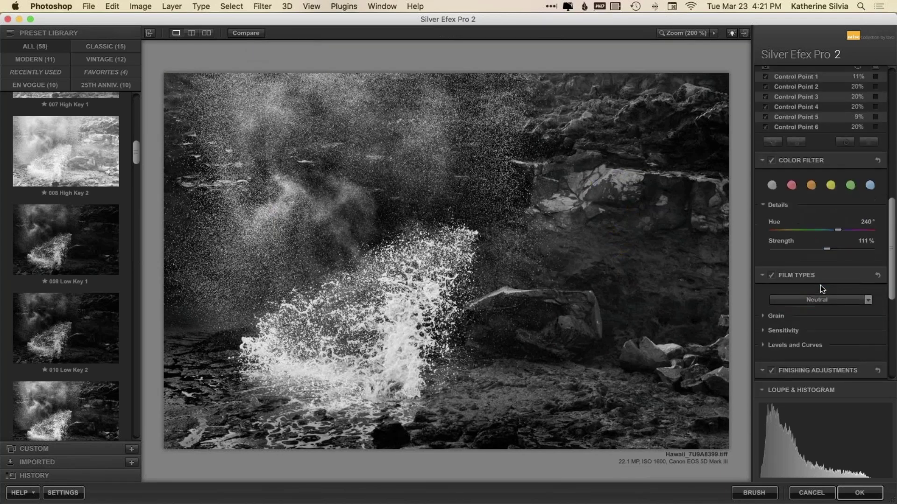
pyautogui.scroll(-5, 809, 285)
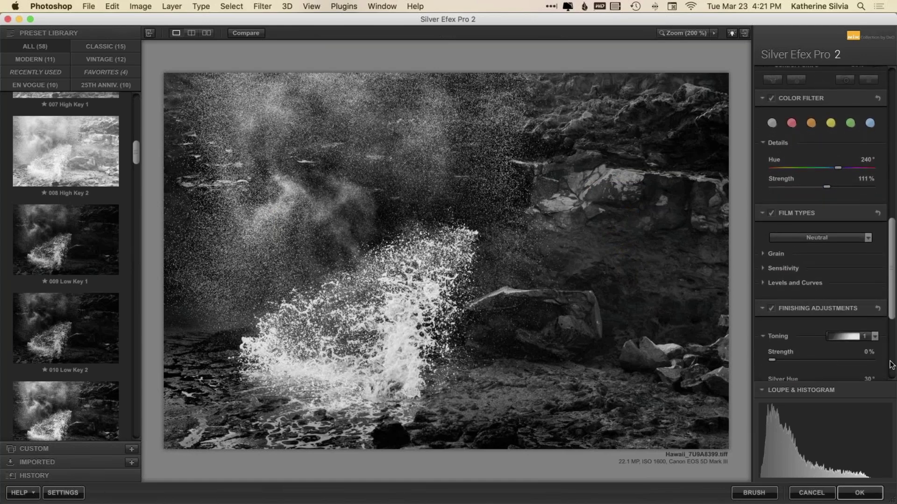
pyautogui.click(874, 336)
pyautogui.scroll(-3, 849, 280)
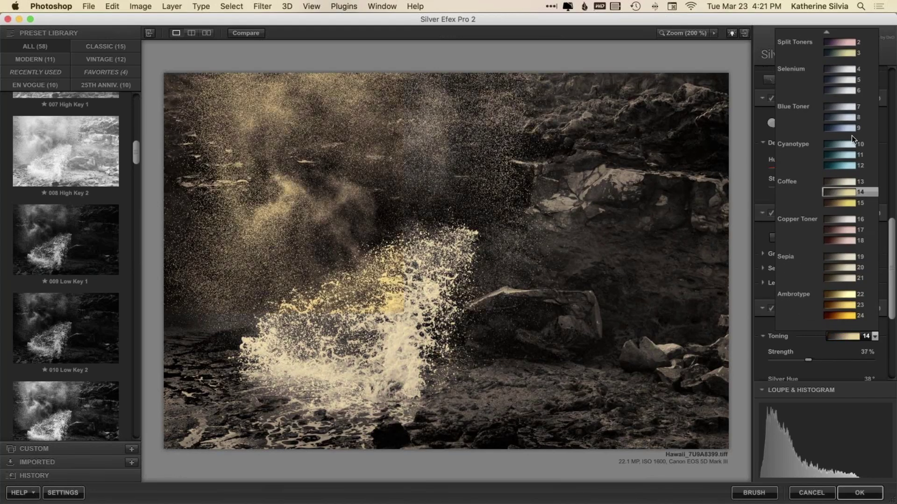
pyautogui.scroll(2, 854, 88)
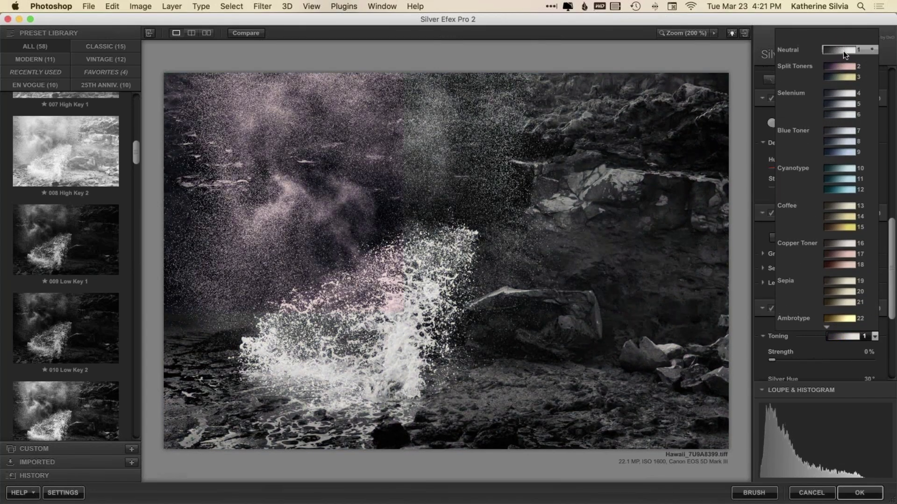
pyautogui.click(843, 42)
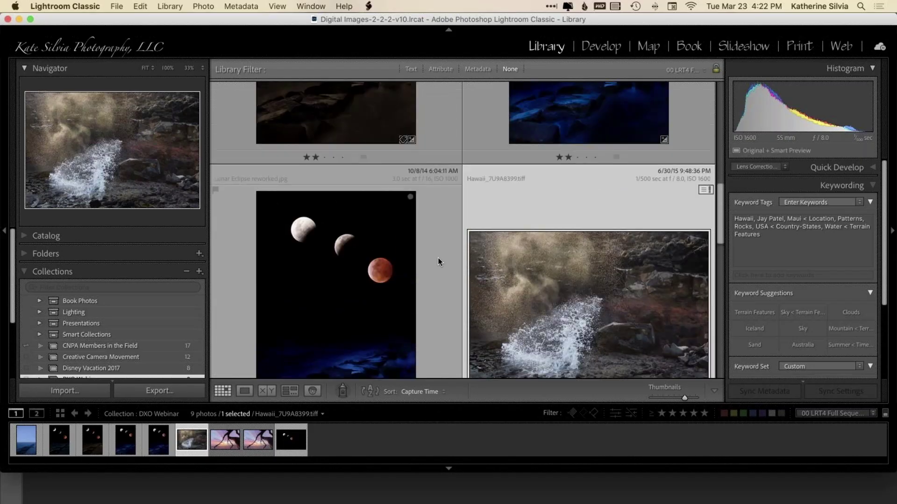
# Switch to Lightroom Classic and look through the lunar eclipse photos in the DXO Webinar collection
pyautogui.scroll(3, 438, 257)
pyautogui.scroll(-3, 440, 242)
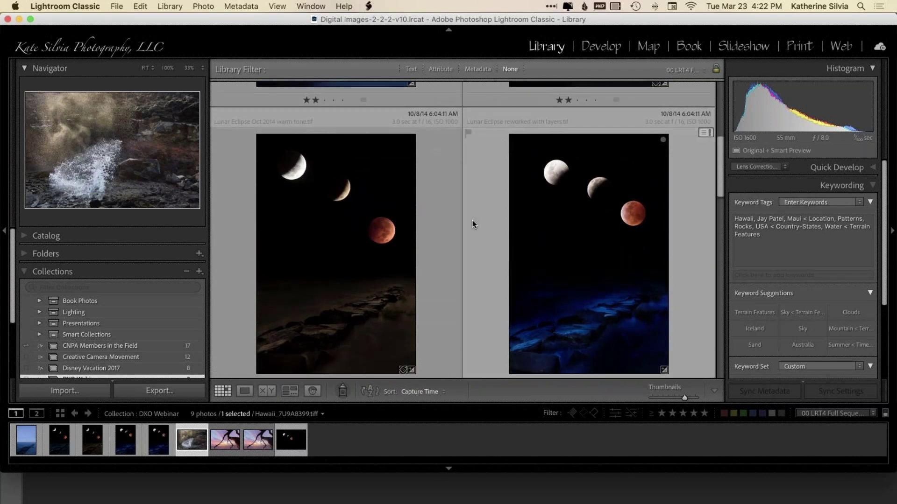
pyautogui.scroll(5, 472, 220)
pyautogui.scroll(1, 473, 220)
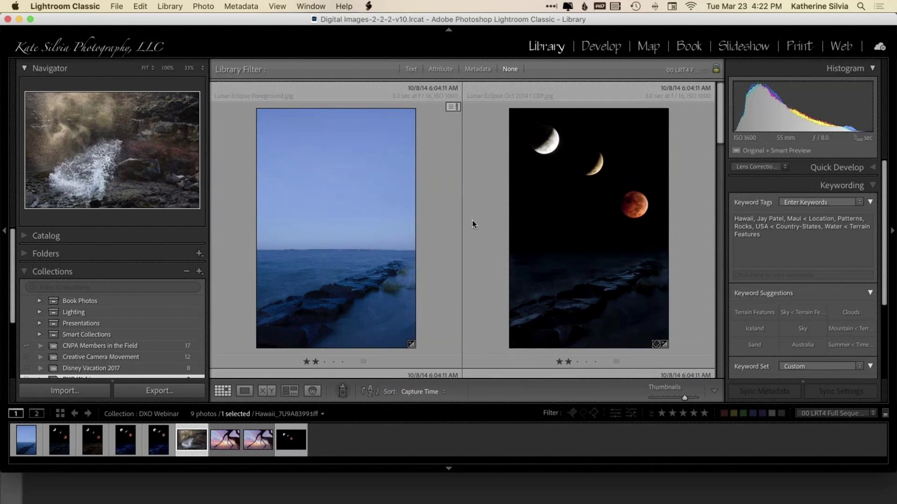
pyautogui.scroll(-4, 473, 221)
pyautogui.scroll(-5, 472, 220)
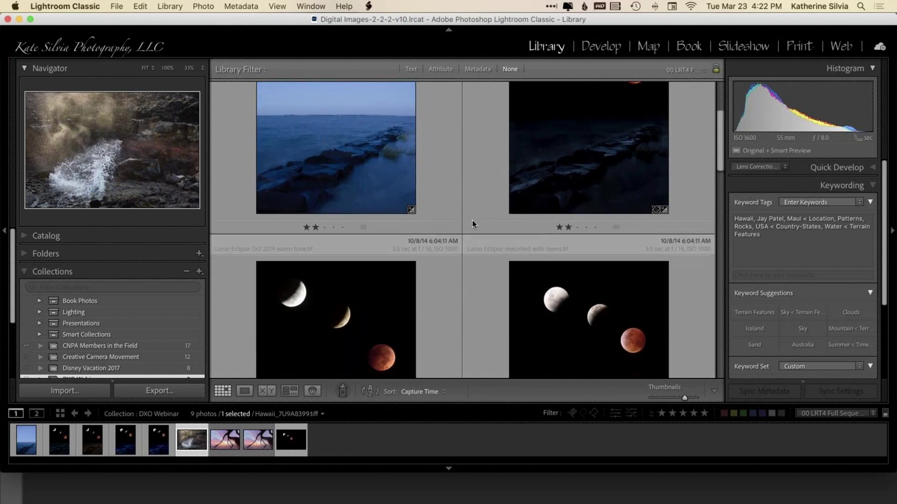
# Review the lunar eclipse foreground, the moon layers and the composite Lunar Eclipse Oct 2014 1 CEP.jpg in the collection
pyautogui.scroll(9, 472, 220)
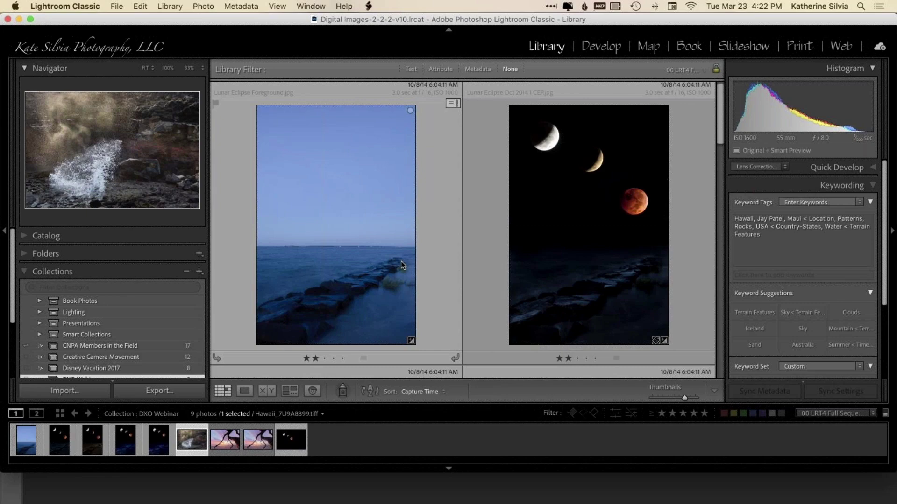
pyautogui.scroll(-10, 401, 261)
pyautogui.scroll(8, 400, 262)
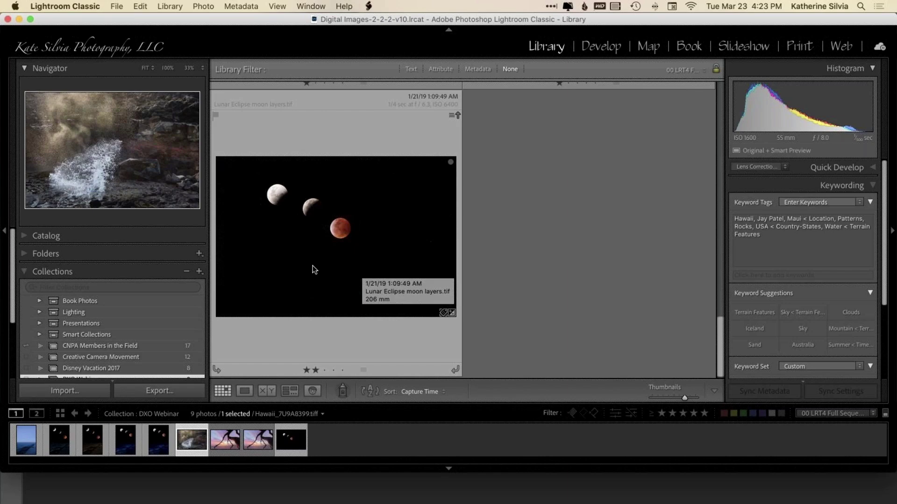
pyautogui.scroll(10, 312, 270)
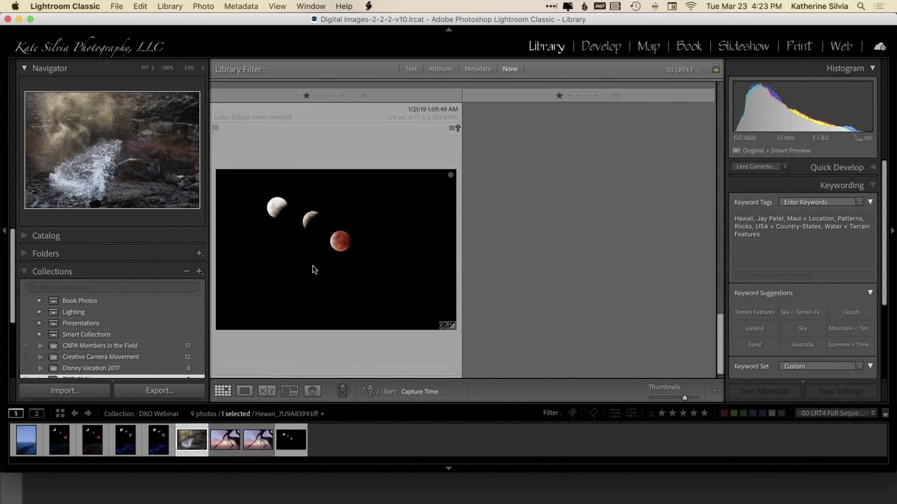
pyautogui.scroll(5, 312, 270)
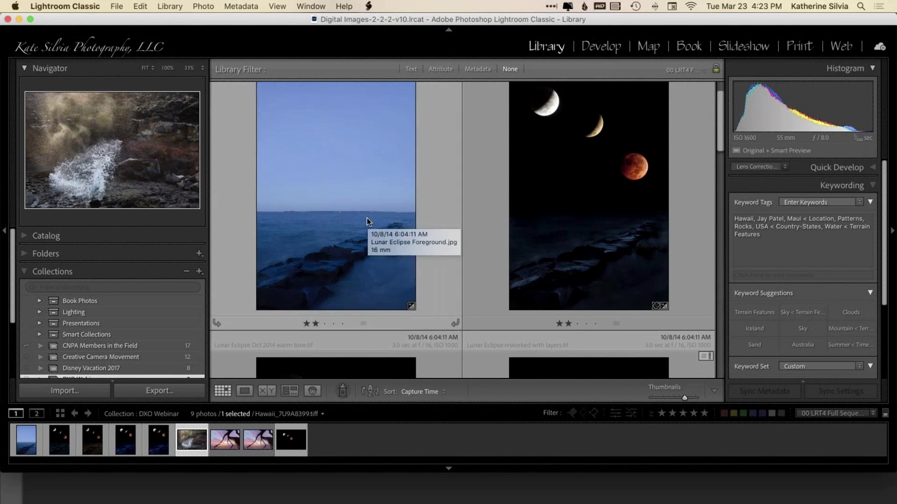
pyautogui.click(488, 195)
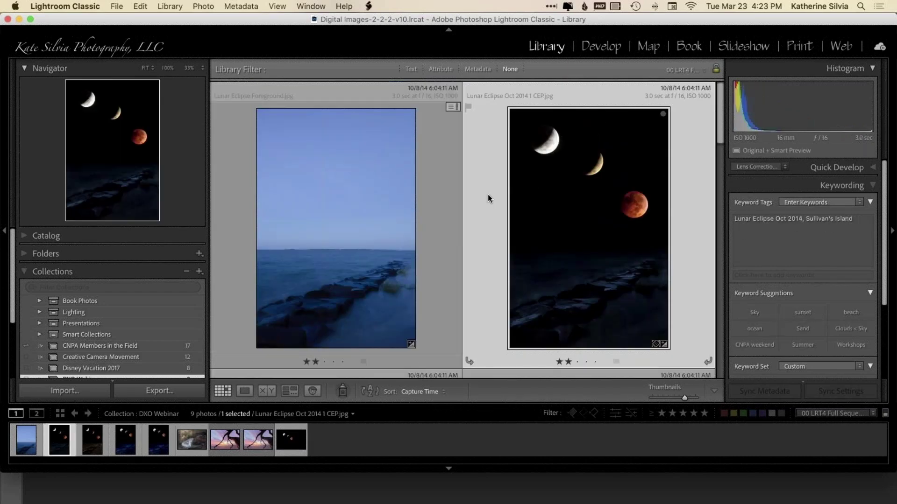
pyautogui.doubleClick(487, 194)
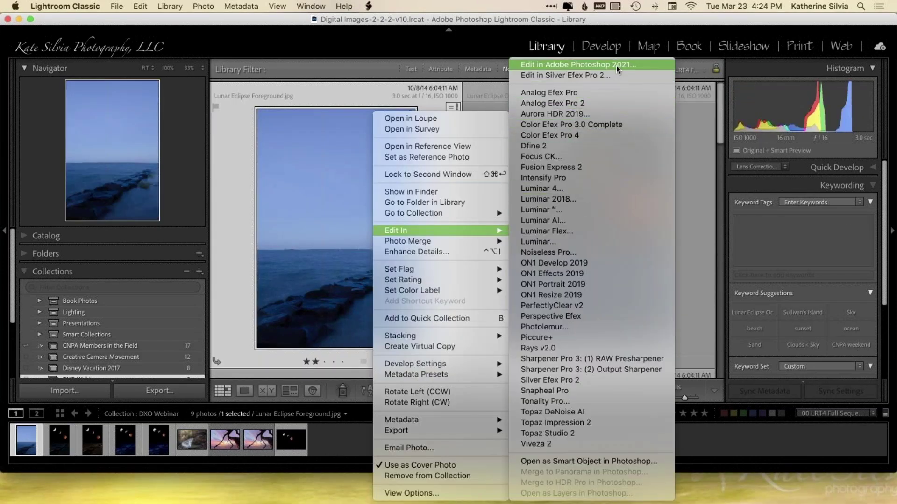
# Open the original Lunar Eclipse Foreground.jpg in Adobe Photoshop 2021, overwriting the settings on disk
pyautogui.click(616, 65)
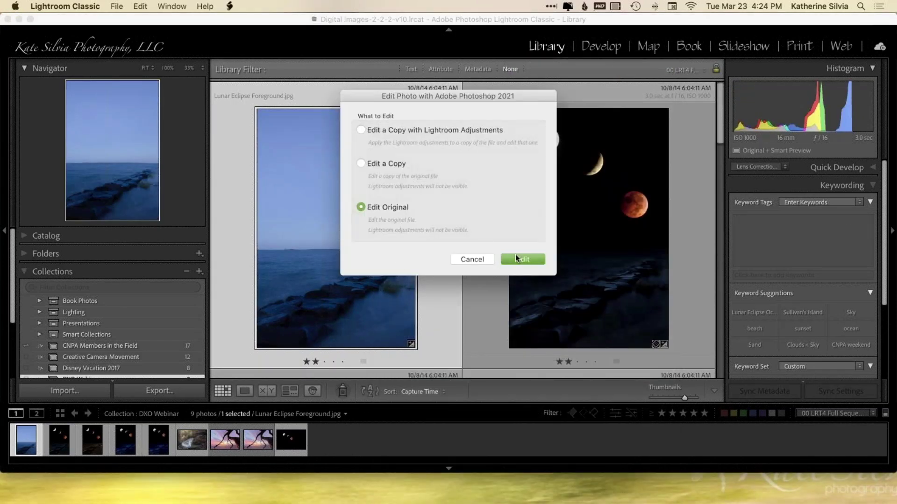
pyautogui.click(522, 259)
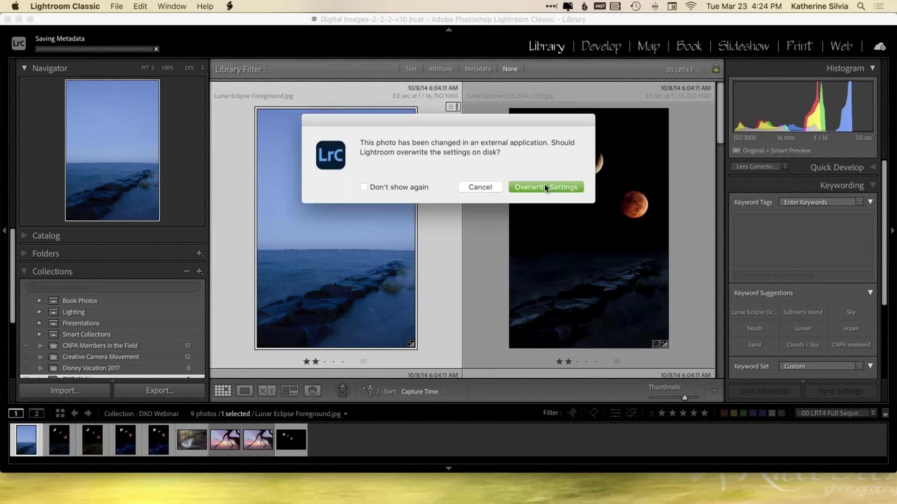
pyautogui.click(545, 187)
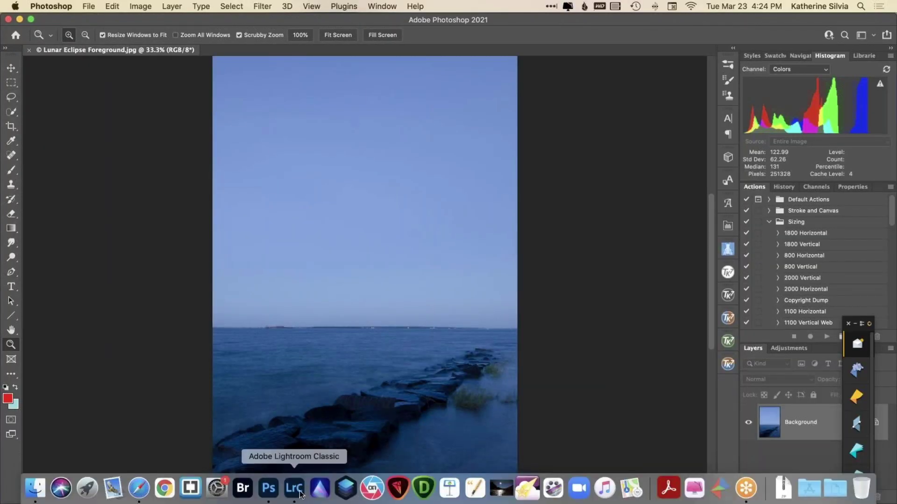
# Return to Lightroom Classic and open the original Lunar Eclipse moon layers.tif in Adobe Photoshop 2021
pyautogui.click(295, 496)
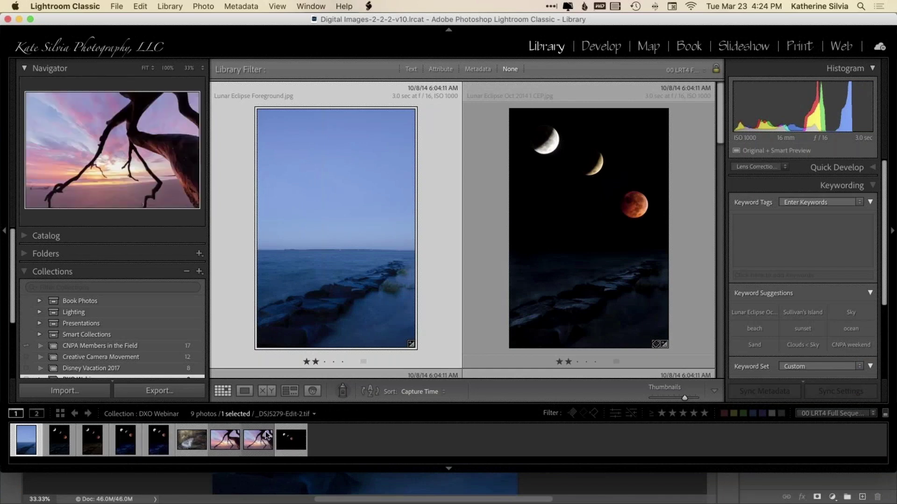
pyautogui.rightClick(284, 442)
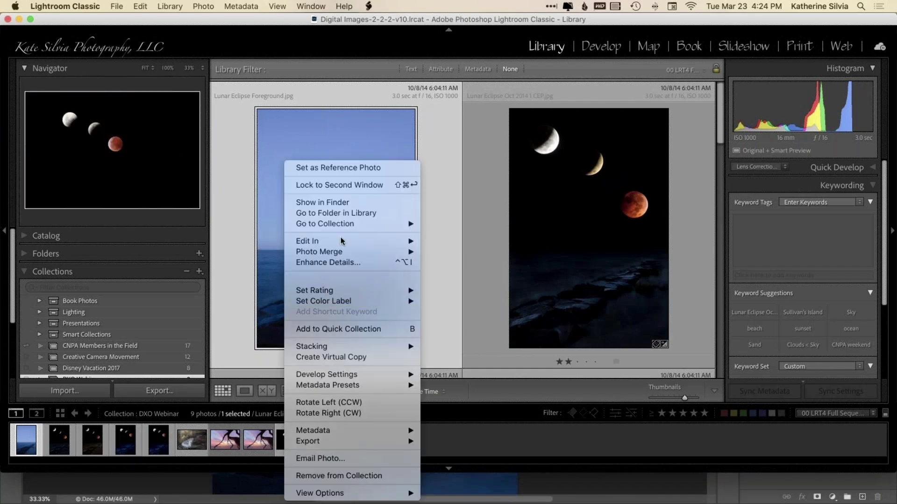
pyautogui.moveTo(343, 241)
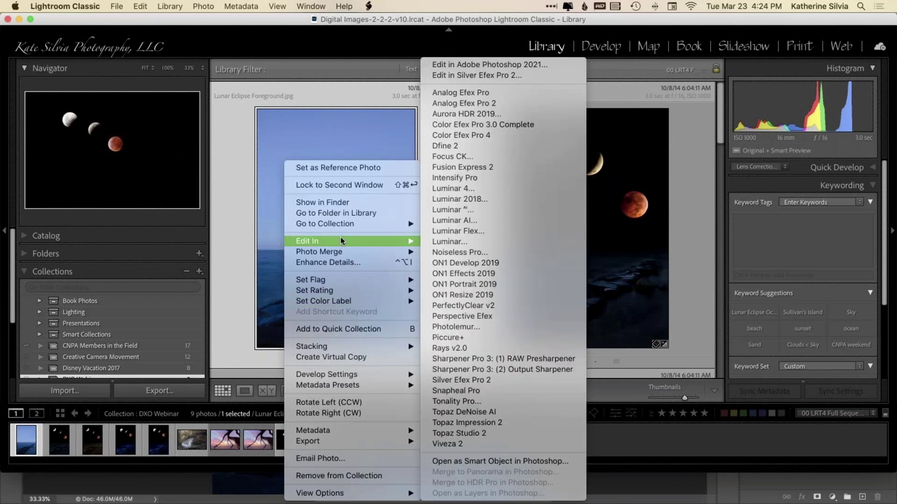
pyautogui.click(503, 65)
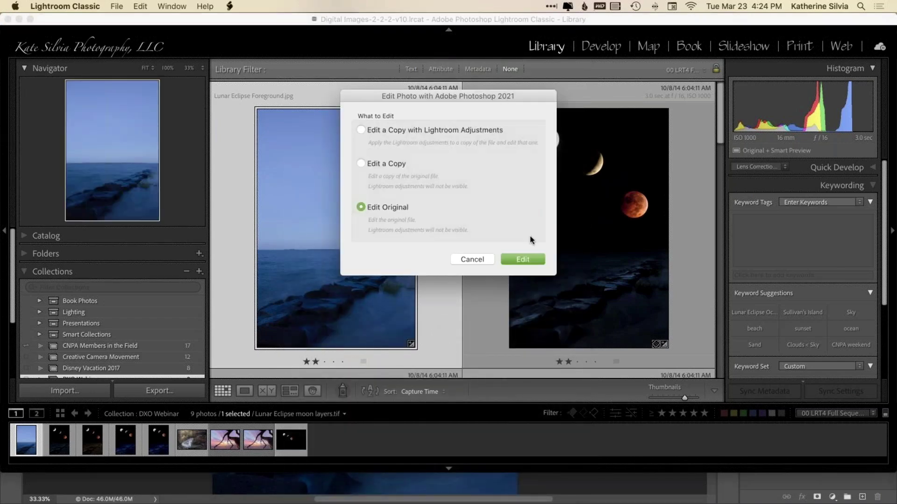
pyautogui.click(523, 260)
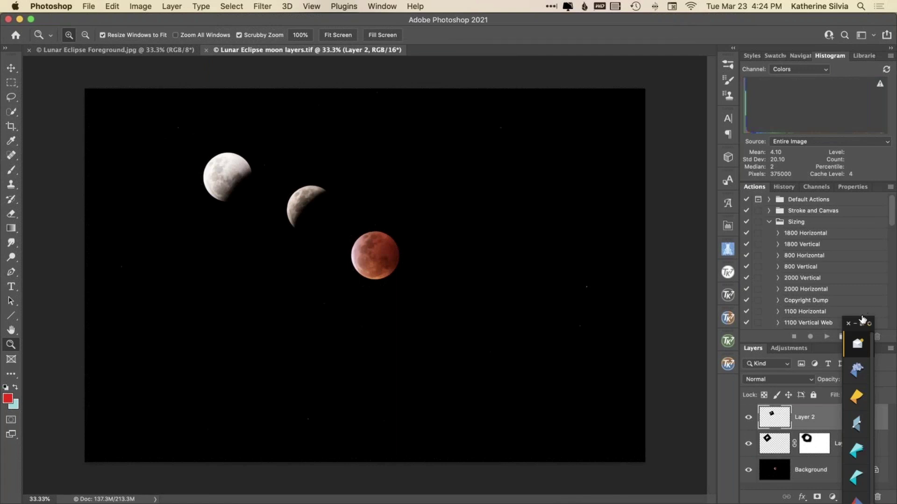
# Move the Nik palette clear of the layer list and toggle Layer 2 and Layer 1 to inspect their moons
pyautogui.moveTo(858, 323); pyautogui.dragTo(872, 13)
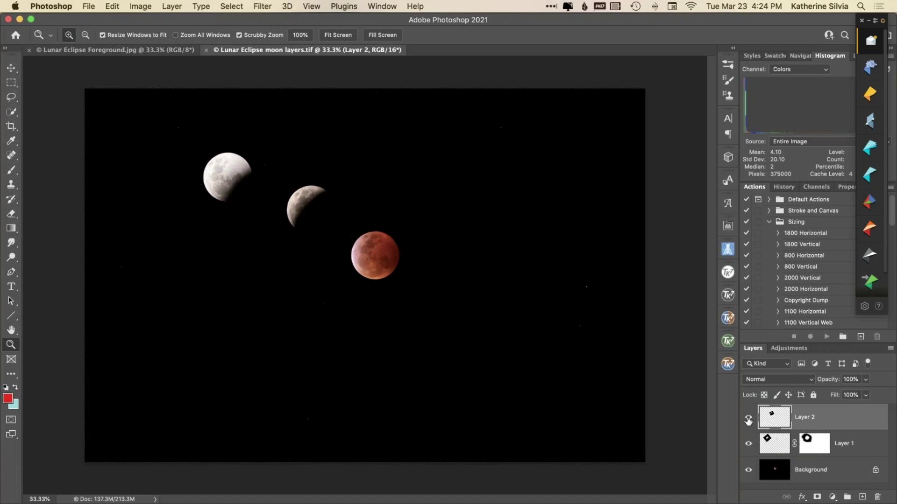
pyautogui.click(749, 419)
pyautogui.click(748, 419)
pyautogui.click(749, 444)
pyautogui.click(749, 446)
# Open Lunar Eclipse Foreground.jpg in the Color Efex Pro 4 filter and enlarge its window to fill the screen
pyautogui.click(159, 51)
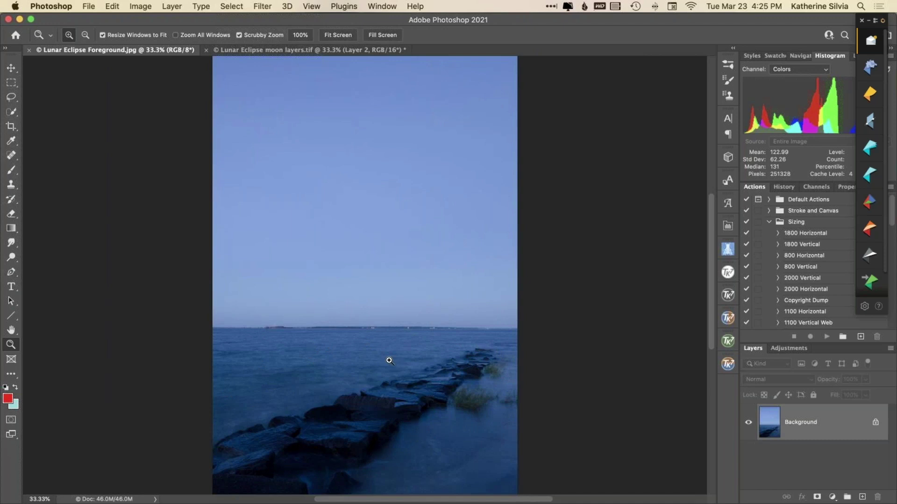
pyautogui.rightClick(389, 361)
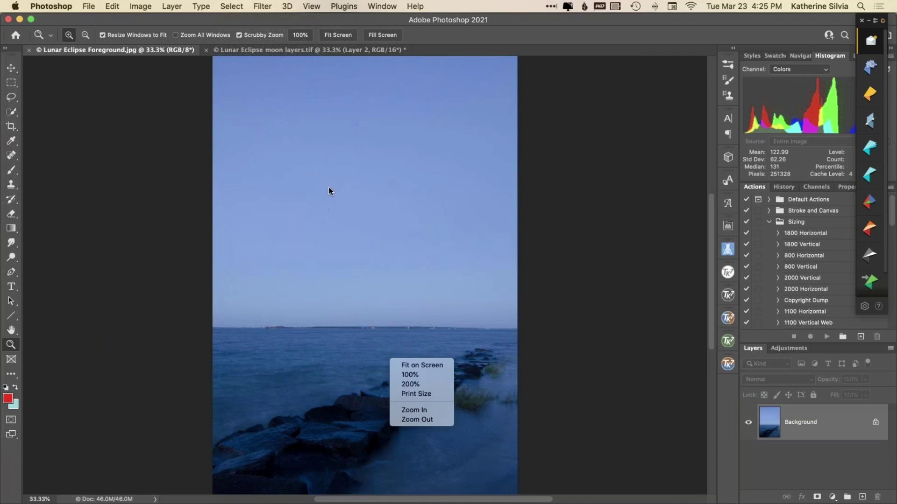
pyautogui.click(268, 8)
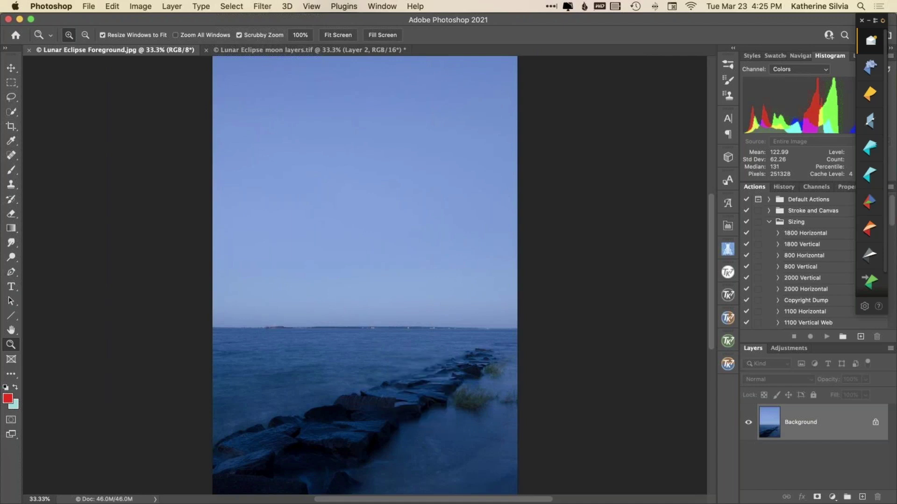
pyautogui.click(262, 6)
pyautogui.moveTo(382, 275)
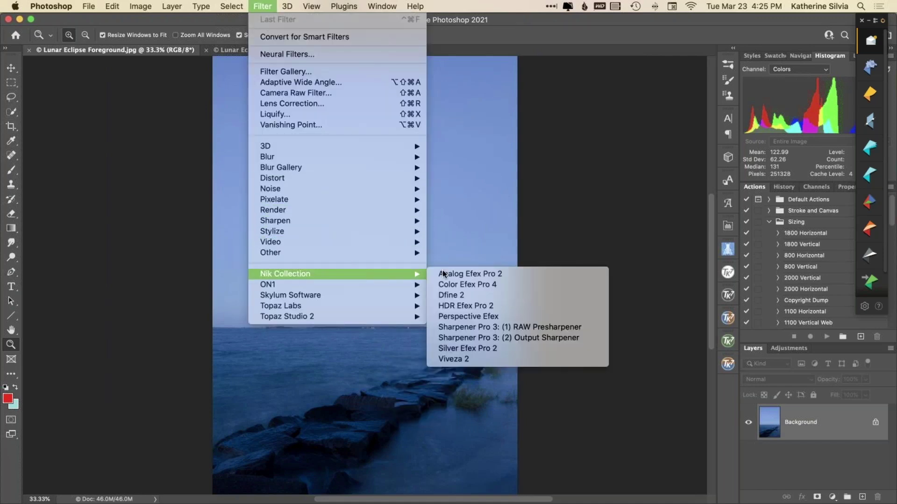
pyautogui.click(478, 285)
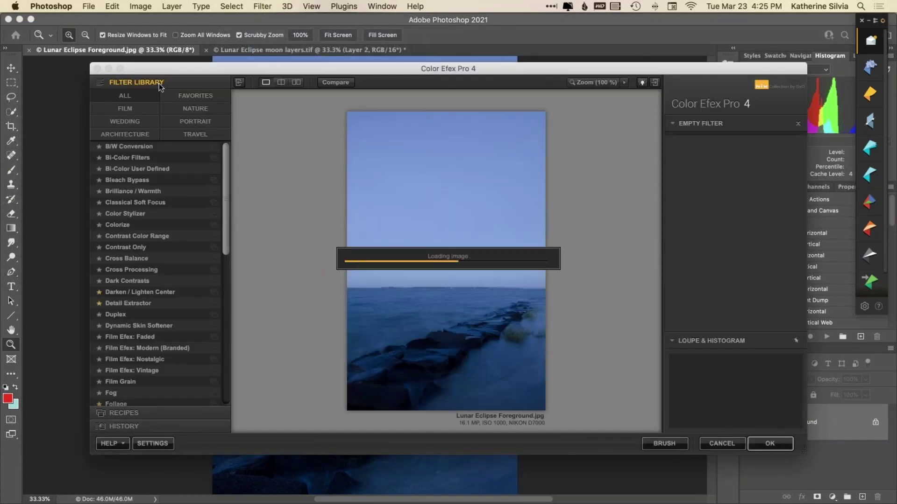
pyautogui.click(120, 69)
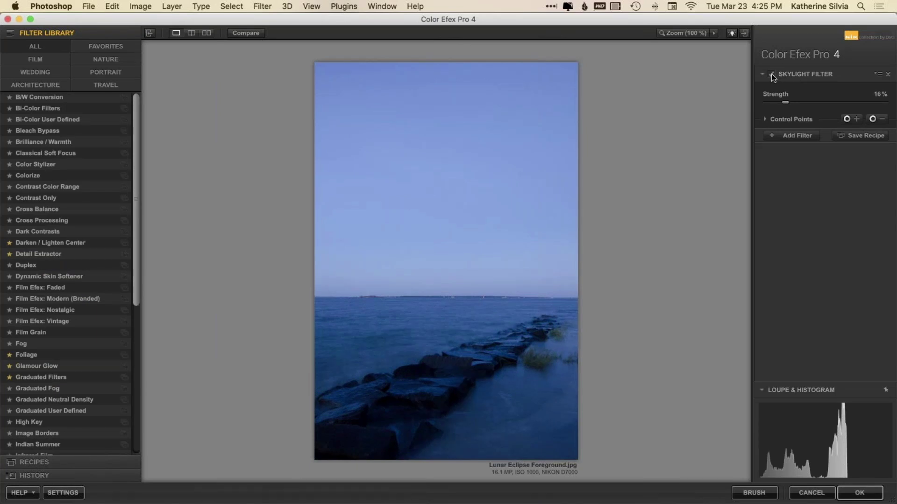
# Compare the photo with and without the Skylight Filter, and replace that filter with Tonal Contrast
pyautogui.click(772, 74)
pyautogui.click(771, 75)
pyautogui.scroll(-4, 75, 303)
pyautogui.scroll(-5, 75, 301)
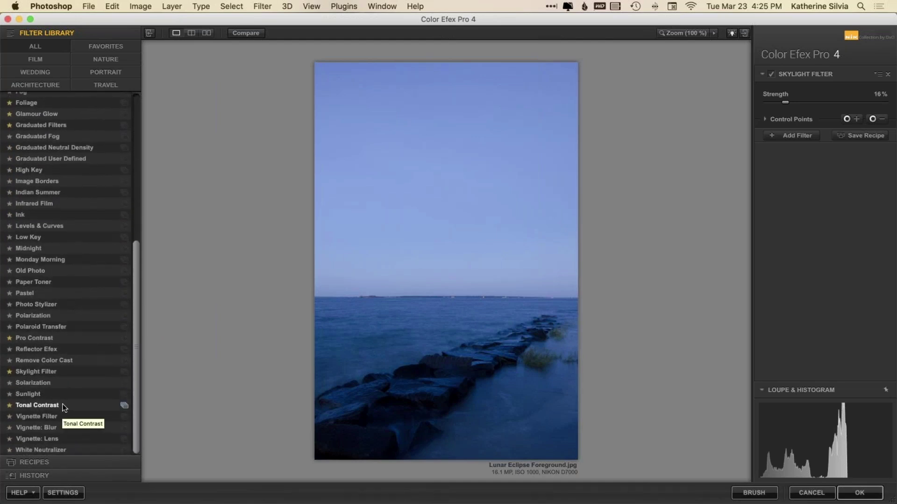
pyautogui.click(63, 406)
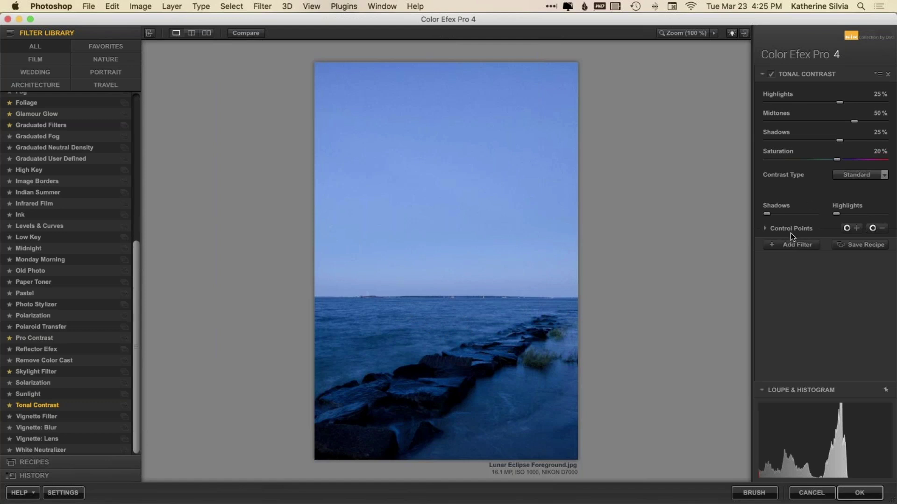
# Place three Tonal Contrast control points at 0% opacity along the rock jetty, previewing the first point's selection mask
pyautogui.click(765, 228)
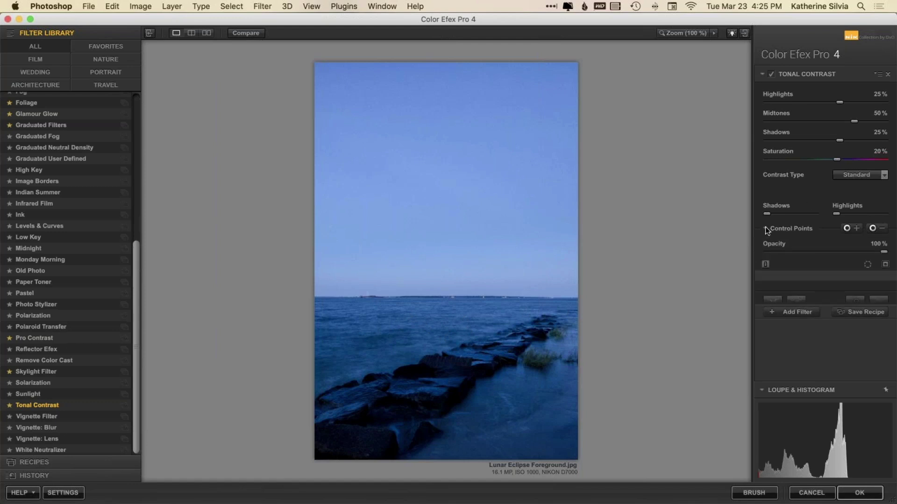
pyautogui.click(856, 229)
pyautogui.click(440, 384)
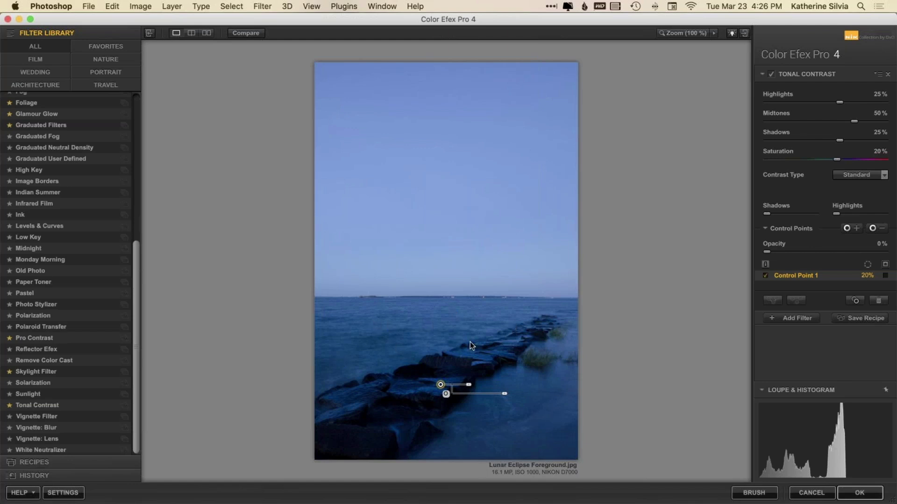
pyautogui.click(885, 277)
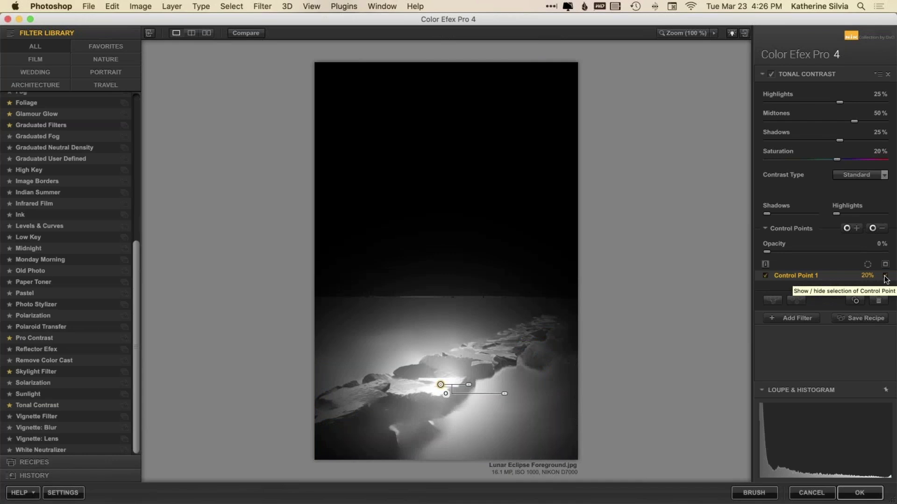
pyautogui.click(885, 276)
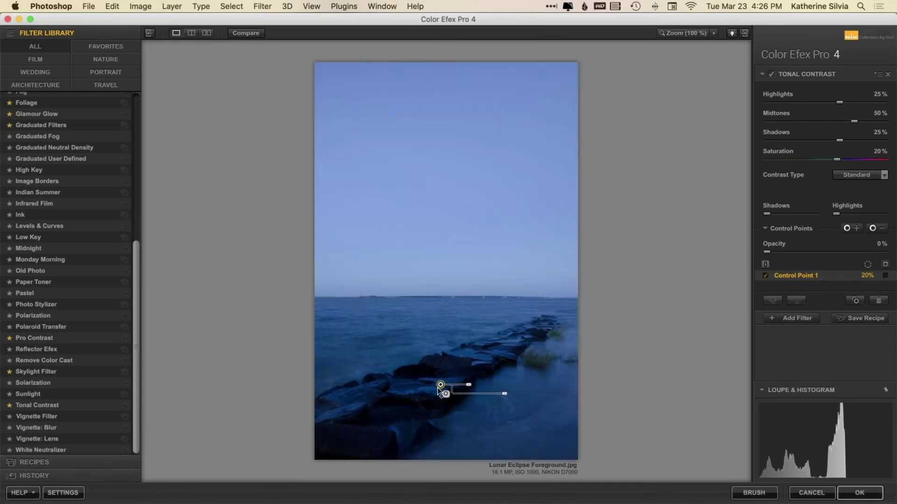
pyautogui.moveTo(439, 390); pyautogui.dragTo(483, 361)
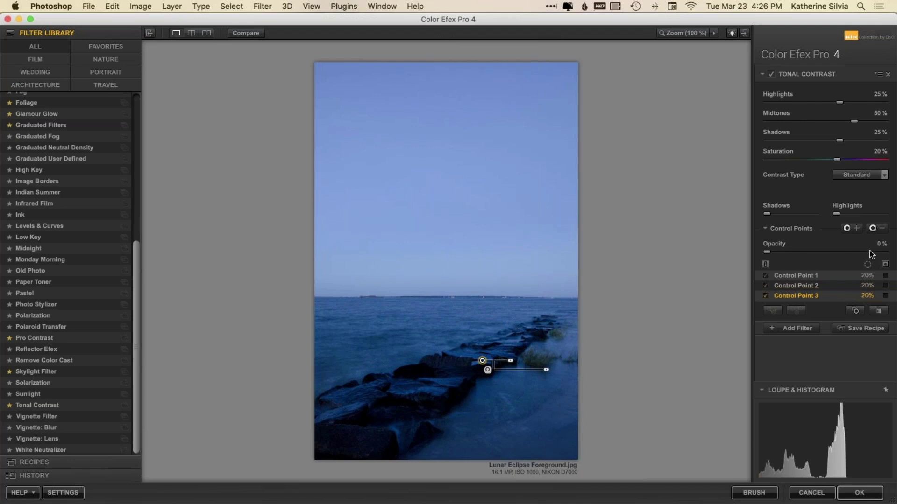
# Add five more 0% opacity control points over the water around the jetty and show the selection mask of all points
pyautogui.click(871, 229)
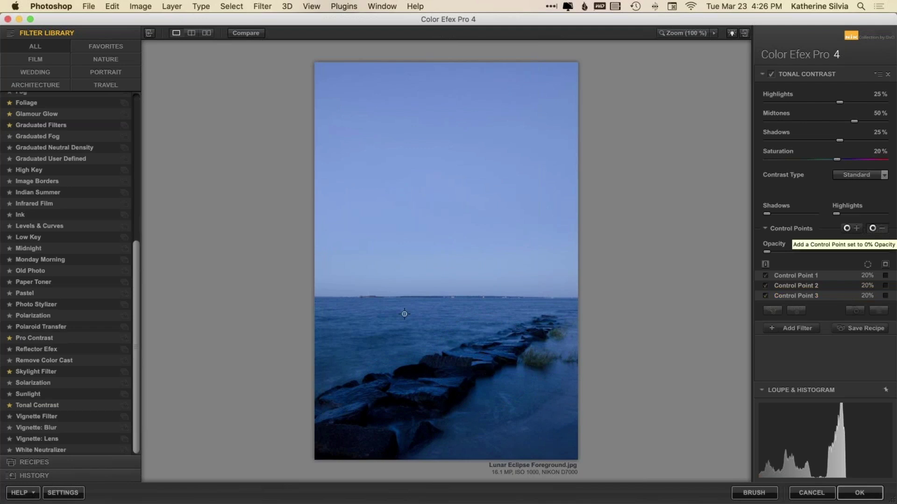
pyautogui.click(372, 328)
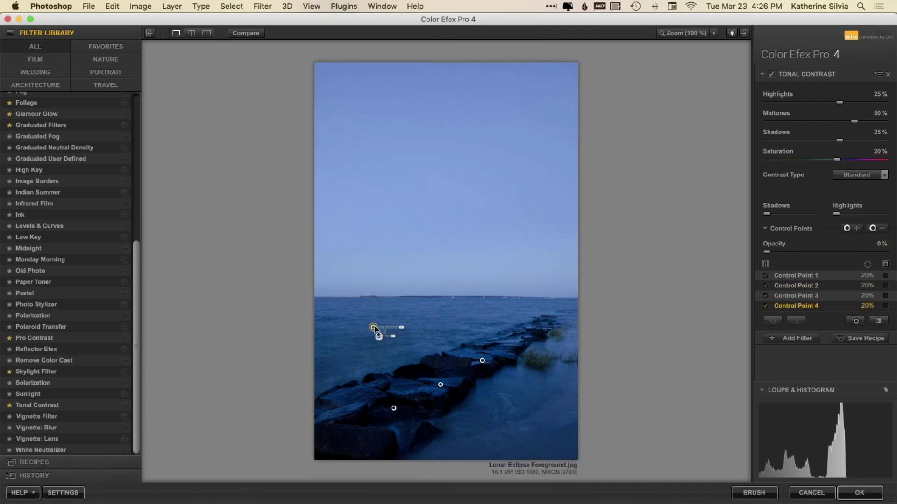
pyautogui.keyDown('alt'); pyautogui.moveTo(374, 328); pyautogui.dragTo(489, 438); pyautogui.keyUp('alt')
pyautogui.click(539, 437)
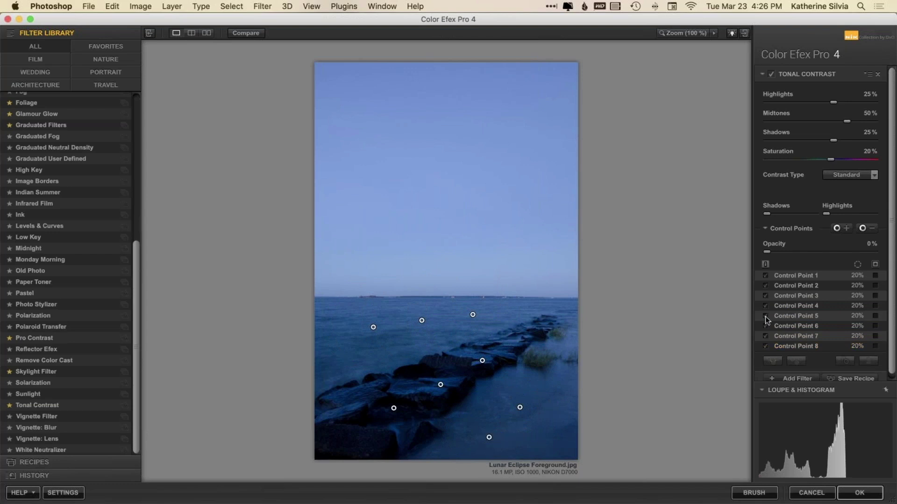
pyautogui.click(876, 265)
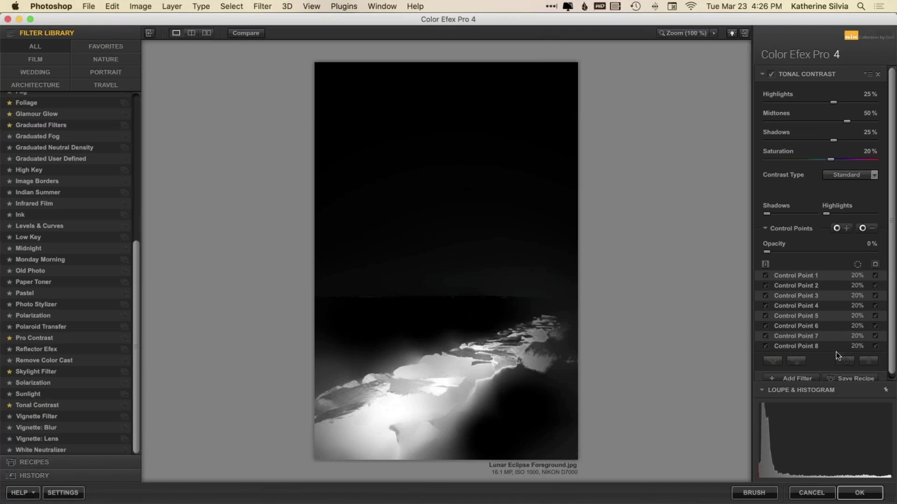
# Add the Monday Morning filter to the stack beneath Tonal Contrast
pyautogui.scroll(-1, 803, 336)
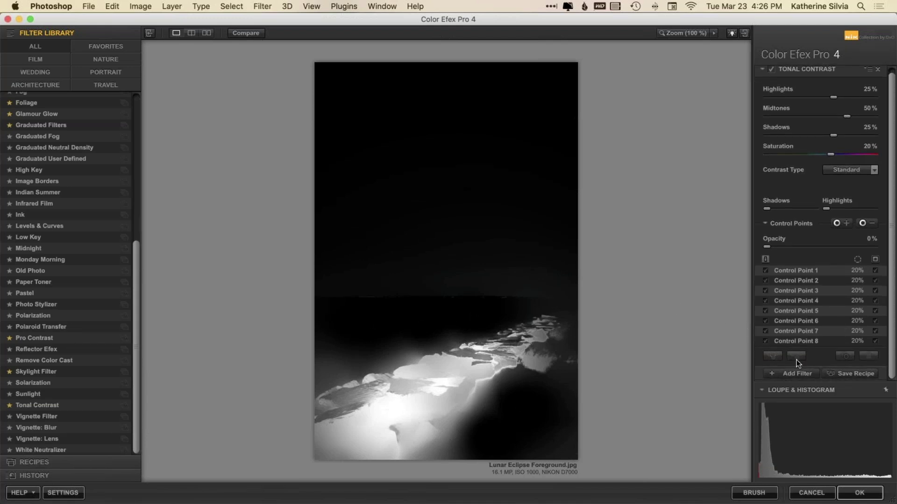
pyautogui.click(797, 374)
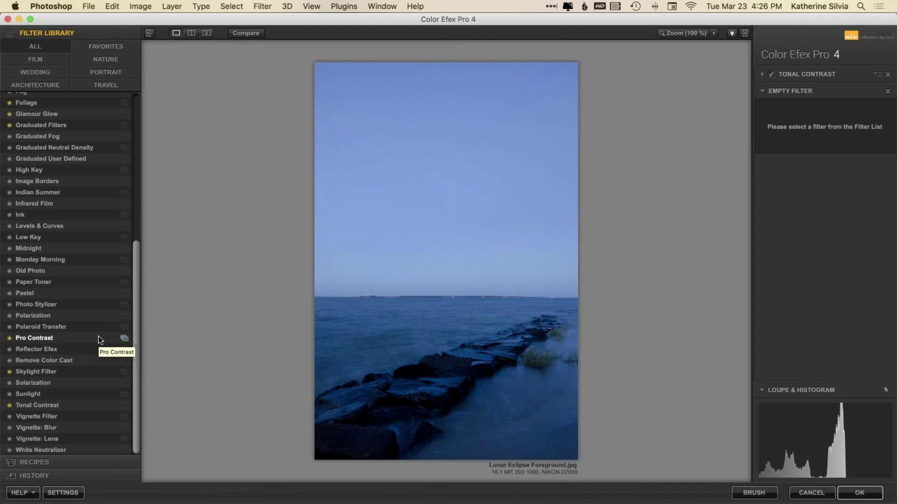
pyautogui.scroll(10, 98, 335)
pyautogui.scroll(-5, 98, 336)
pyautogui.scroll(-1, 98, 335)
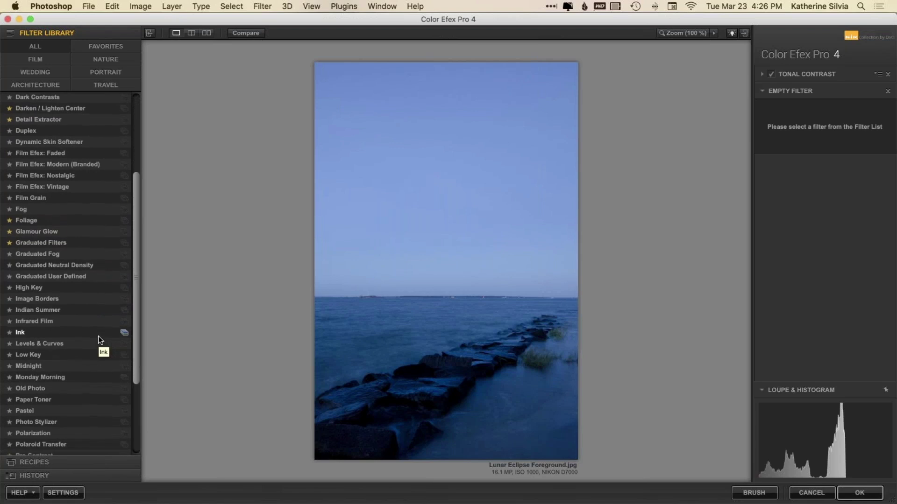
pyautogui.click(80, 377)
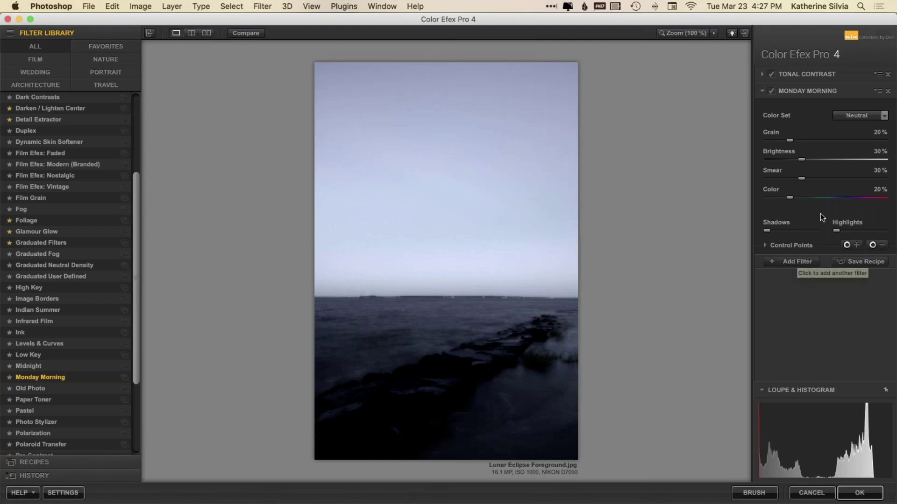
# Place six 0% opacity Monday Morning control points with a size of 11% along the rock jetty
pyautogui.click(765, 244)
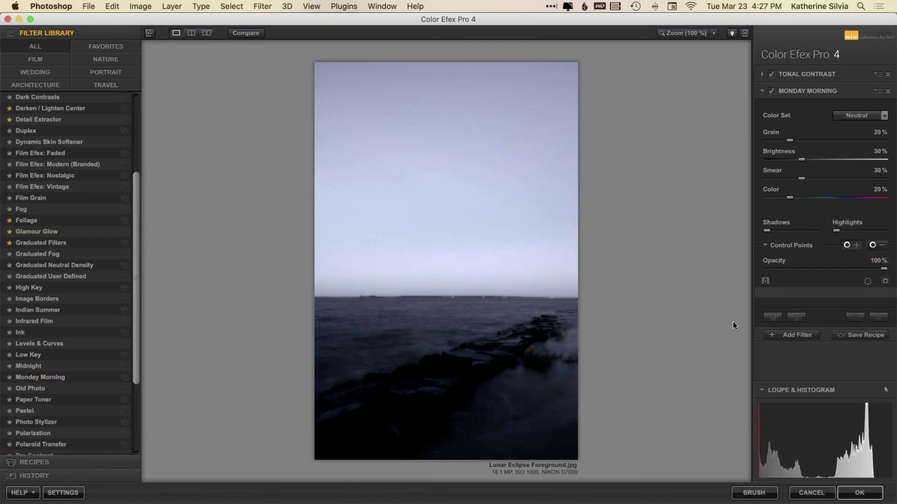
pyautogui.click(876, 246)
pyautogui.click(882, 246)
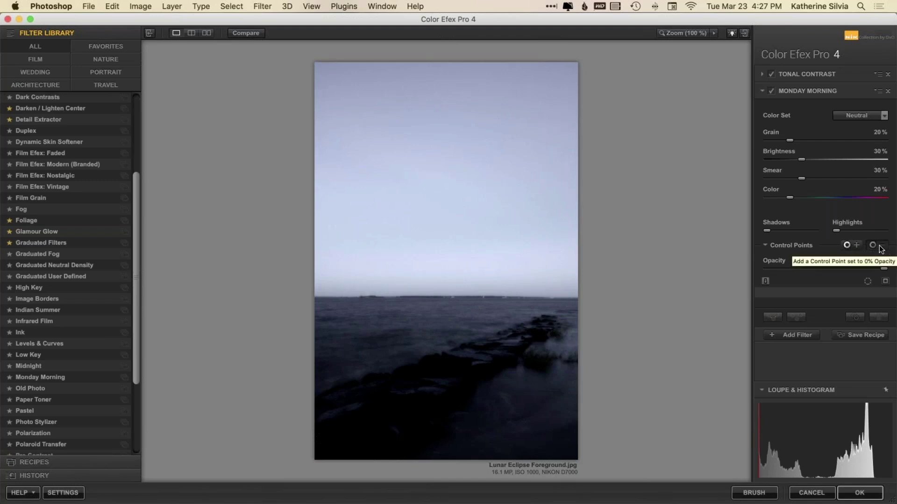
pyautogui.click(486, 358)
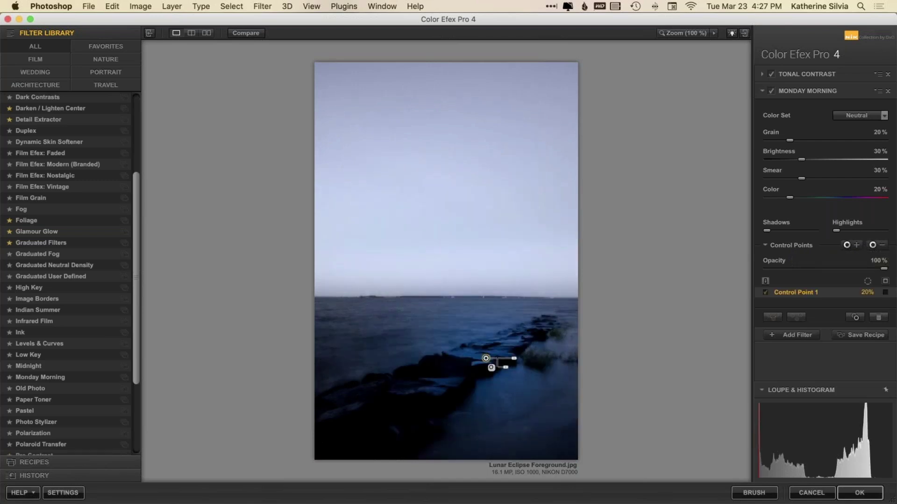
pyautogui.moveTo(516, 363); pyautogui.dragTo(512, 363)
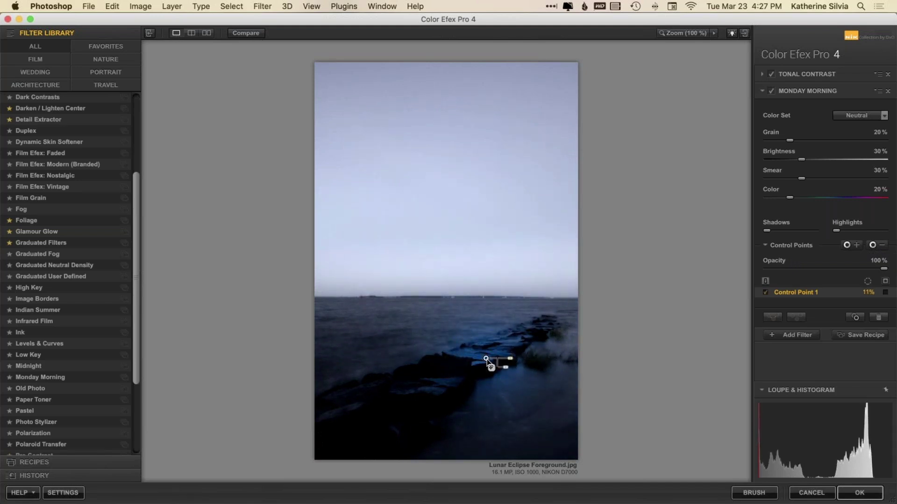
pyautogui.moveTo(486, 359); pyautogui.dragTo(366, 425)
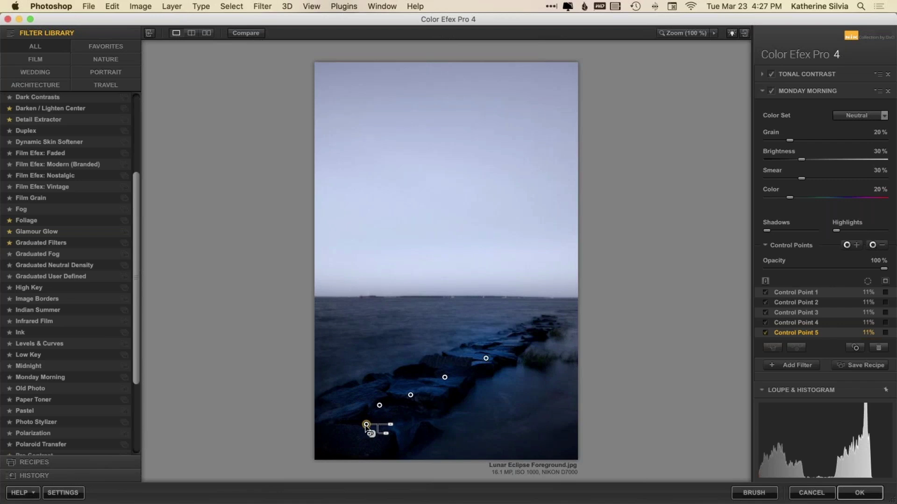
pyautogui.moveTo(366, 424); pyautogui.dragTo(507, 347)
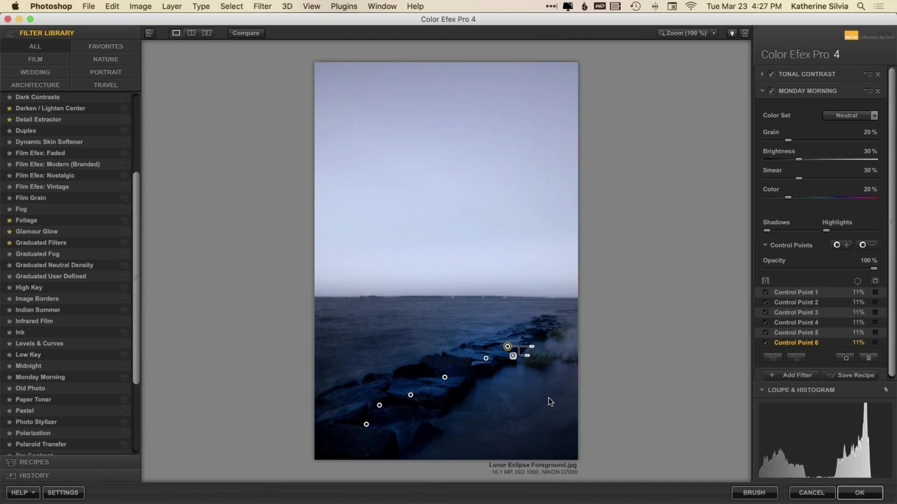
# Add the Midnight filter as a third filter and raise its Shadows to 100%
pyautogui.click(802, 376)
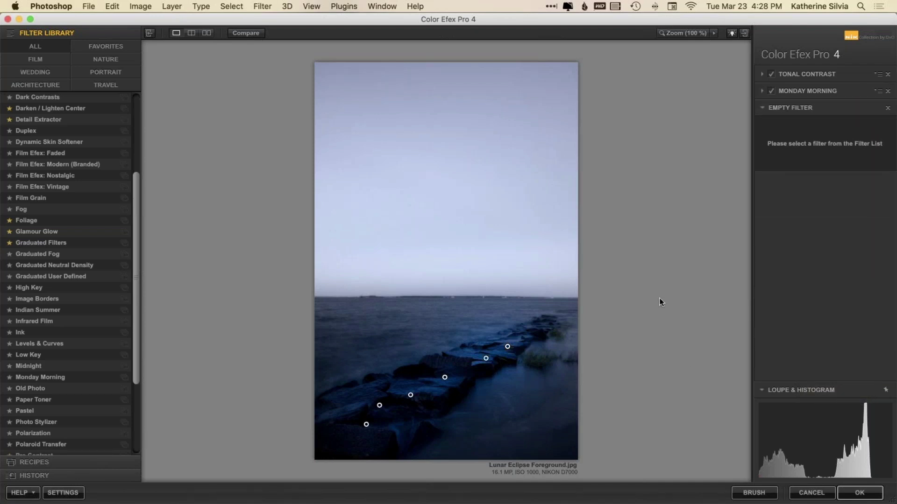
pyautogui.click(61, 367)
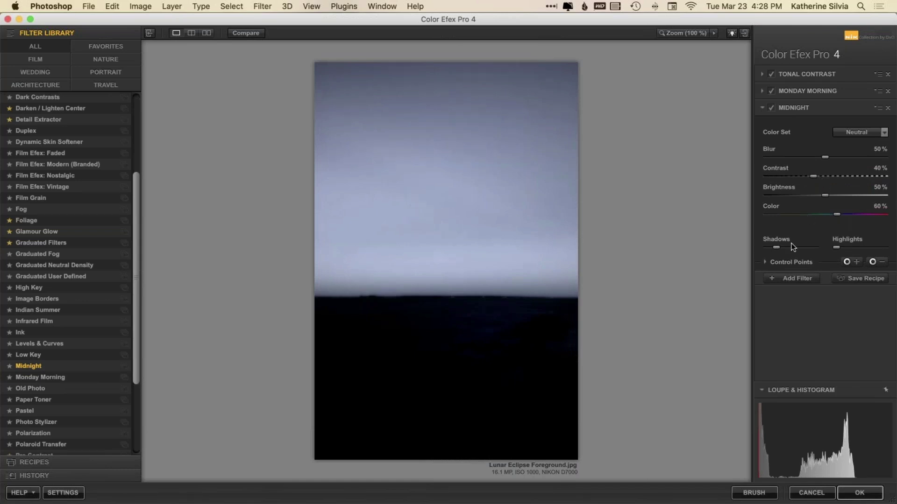
pyautogui.moveTo(775, 248)
pyautogui.moveTo(775, 248); pyautogui.dragTo(814, 247)
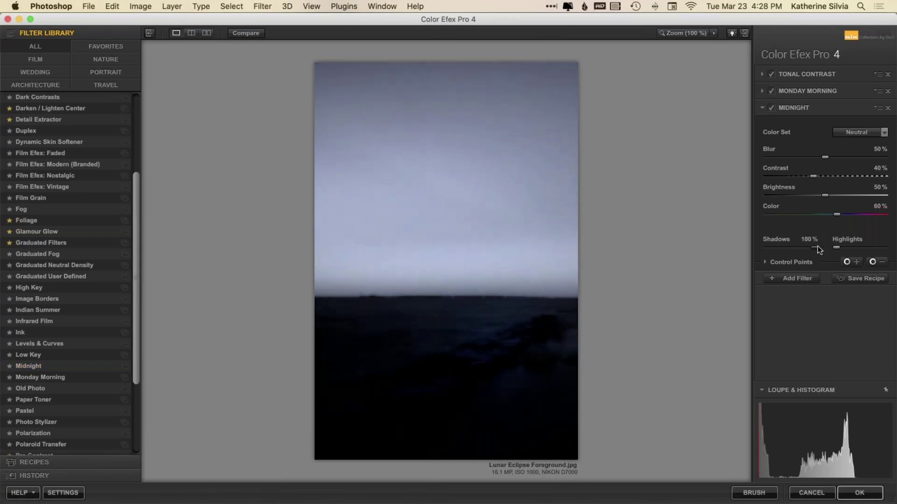
pyautogui.moveTo(840, 248)
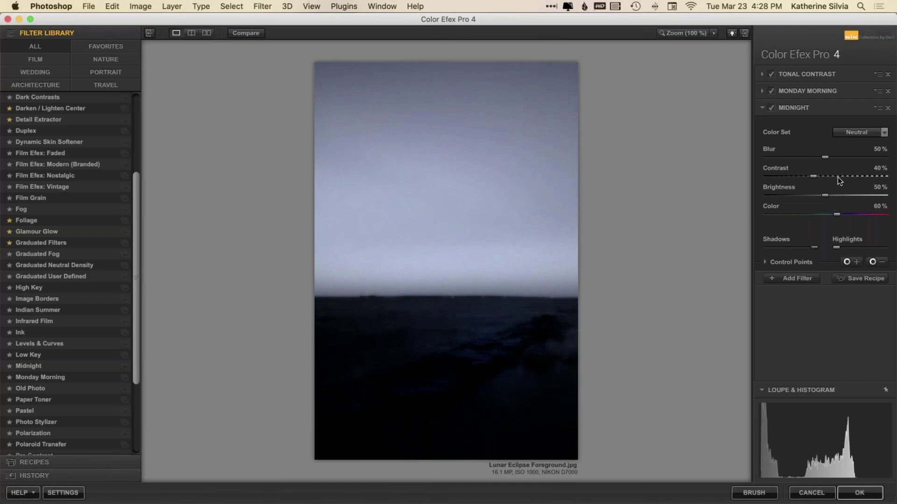
# Place three 100% opacity Midnight control points with a size of 21% over the open water beyond the jetty
pyautogui.click(857, 262)
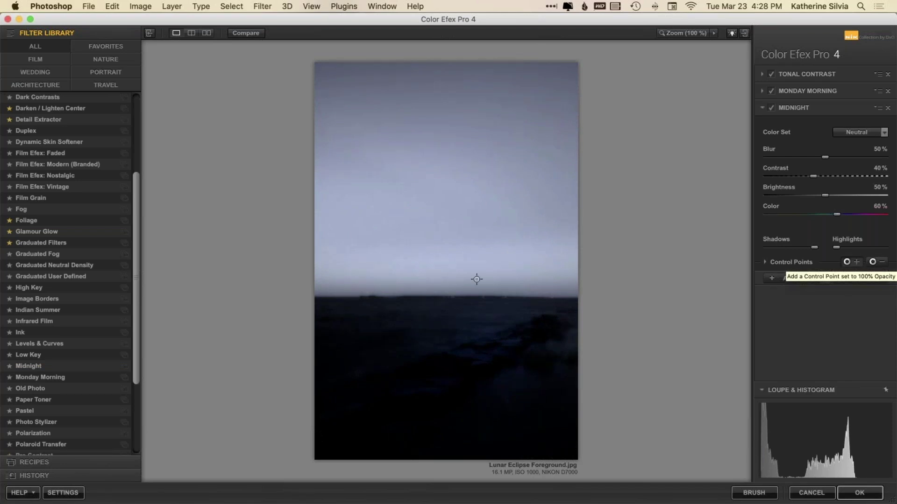
pyautogui.click(404, 335)
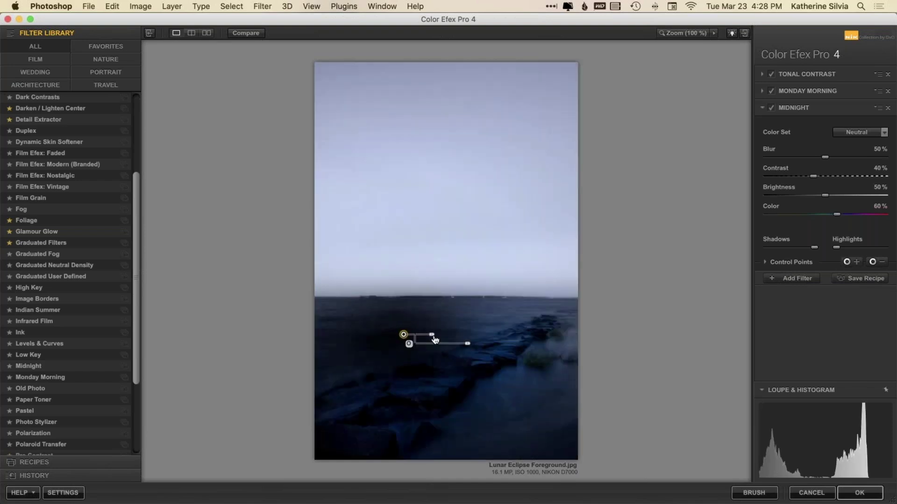
pyautogui.moveTo(433, 337); pyautogui.dragTo(433, 336)
pyautogui.moveTo(404, 335)
pyautogui.mouseDown()
pyautogui.moveTo(359, 320)
pyautogui.moveTo(409, 318)
pyautogui.mouseUp()
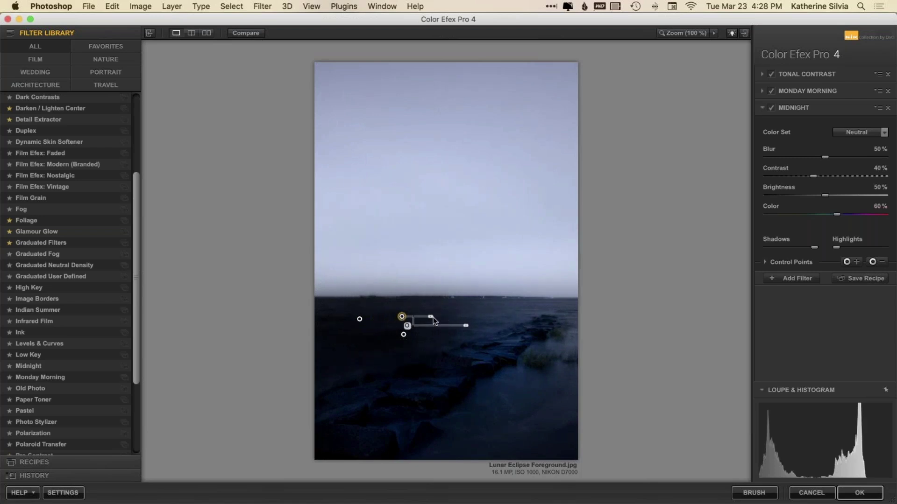
# Lower the opacity of the three water control points, add three more along the horizon, and fine-tune the last one's opacity
pyautogui.moveTo(465, 328); pyautogui.dragTo(453, 329)
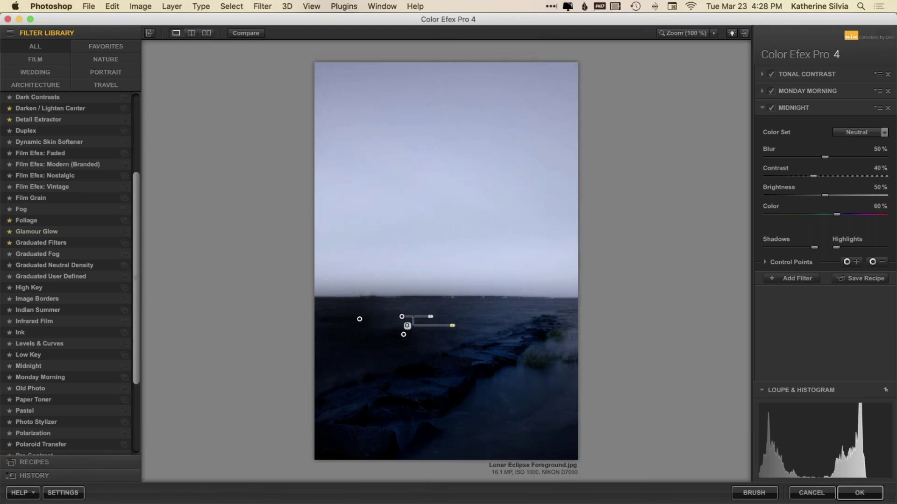
pyautogui.click(404, 334)
pyautogui.moveTo(468, 346); pyautogui.dragTo(459, 344)
pyautogui.click(360, 320)
pyautogui.moveTo(424, 332); pyautogui.dragTo(527, 305)
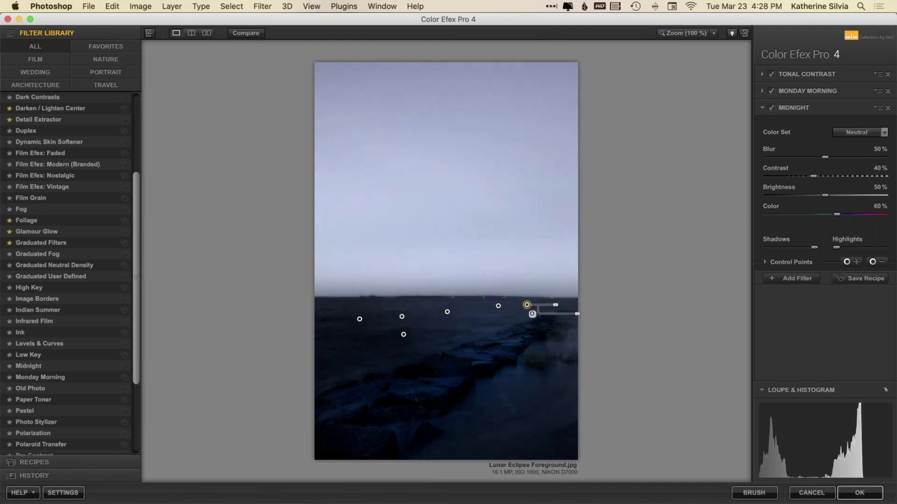
pyautogui.moveTo(578, 317); pyautogui.dragTo(587, 314)
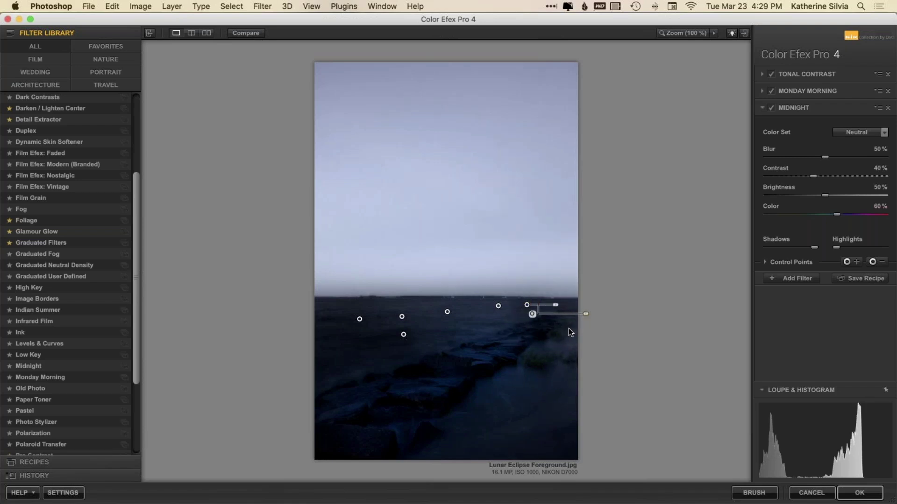
# Place five 0% opacity Midnight control points along the jetty rocks to exclude them from the filter
pyautogui.click(875, 263)
pyautogui.click(880, 263)
pyautogui.click(393, 395)
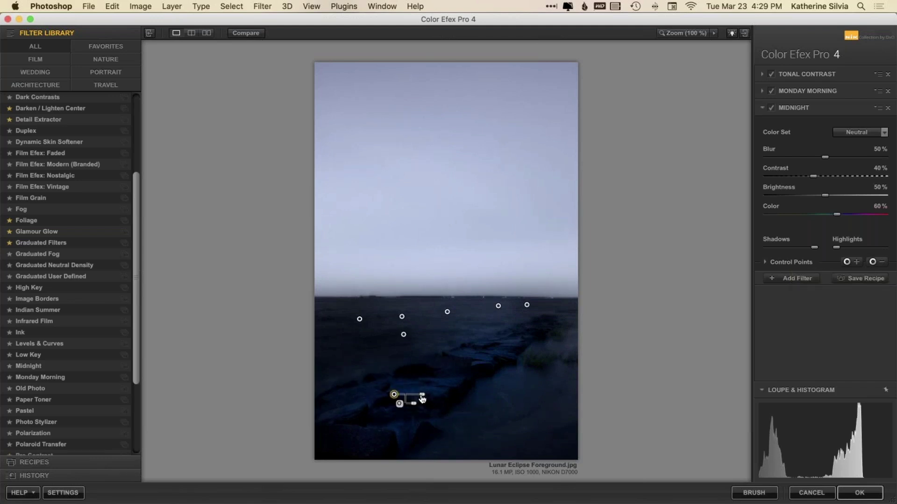
pyautogui.moveTo(395, 395); pyautogui.dragTo(354, 431)
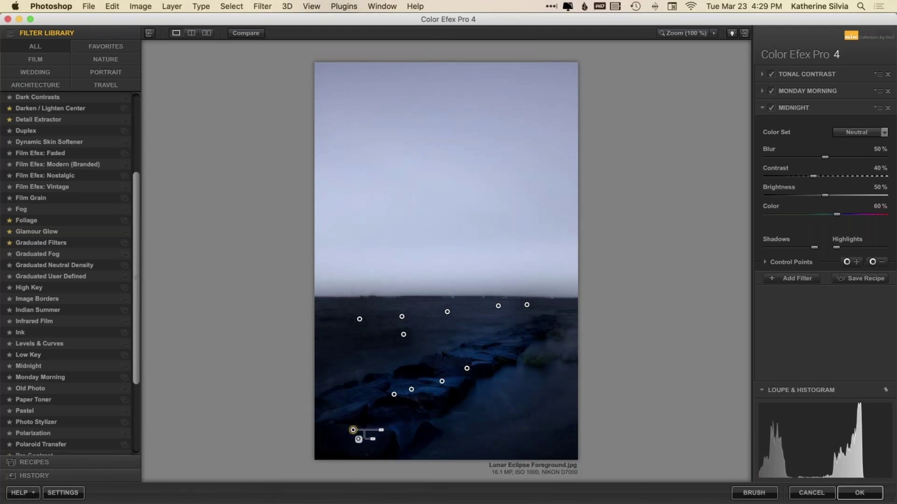
# Preview the selection mask of all Midnight control points, hide it again, and apply the filter stack to the photo
pyautogui.click(765, 262)
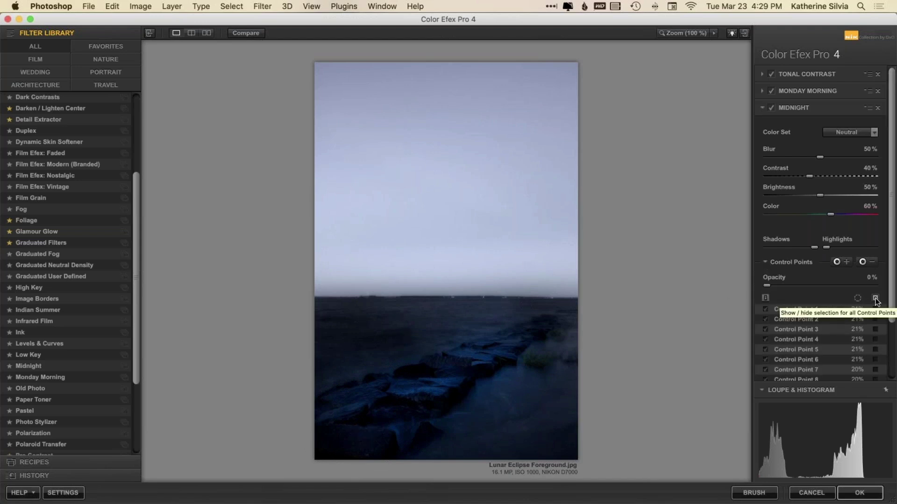
pyautogui.click(875, 298)
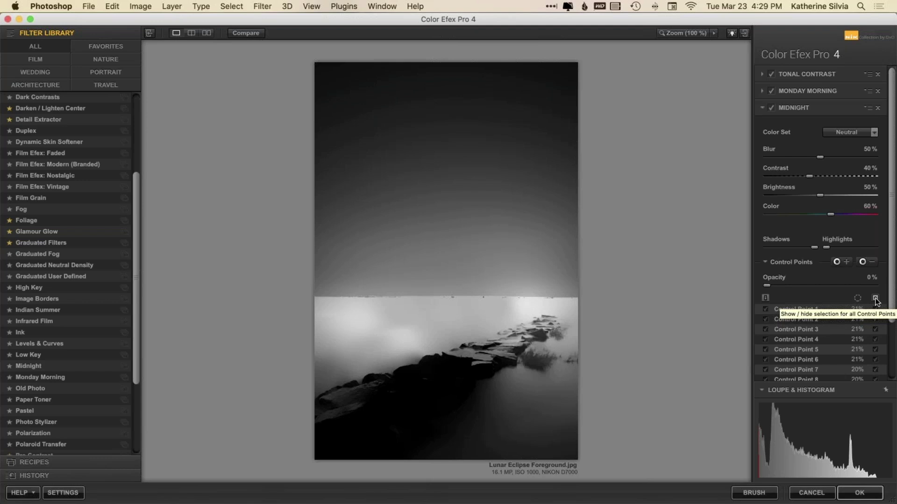
pyautogui.click(876, 299)
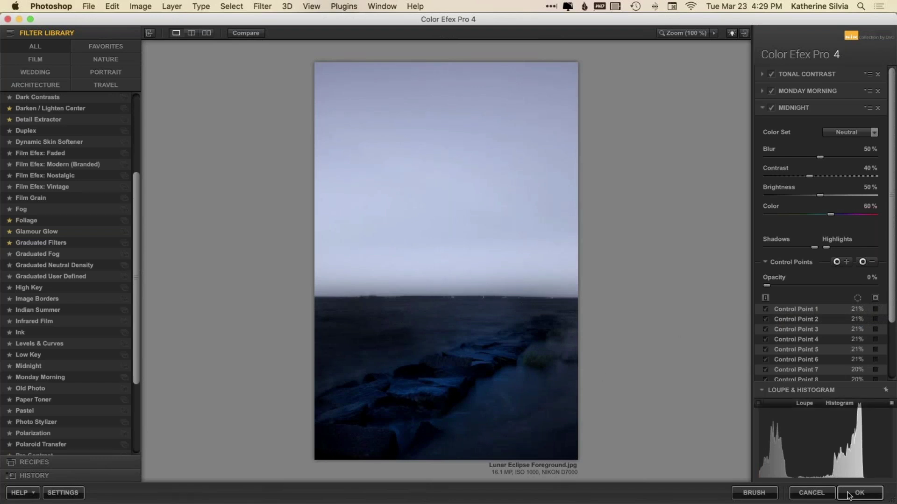
pyautogui.click(864, 499)
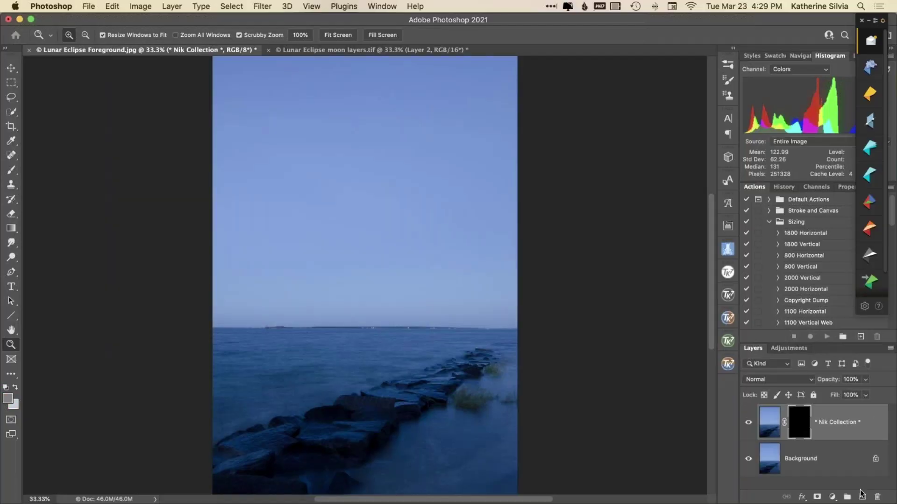
# Switch to Lightroom Classic and open the original Lunar Eclipse moon layers.tif for editing in Adobe Photoshop 2021
pyautogui.press('super+Tab')
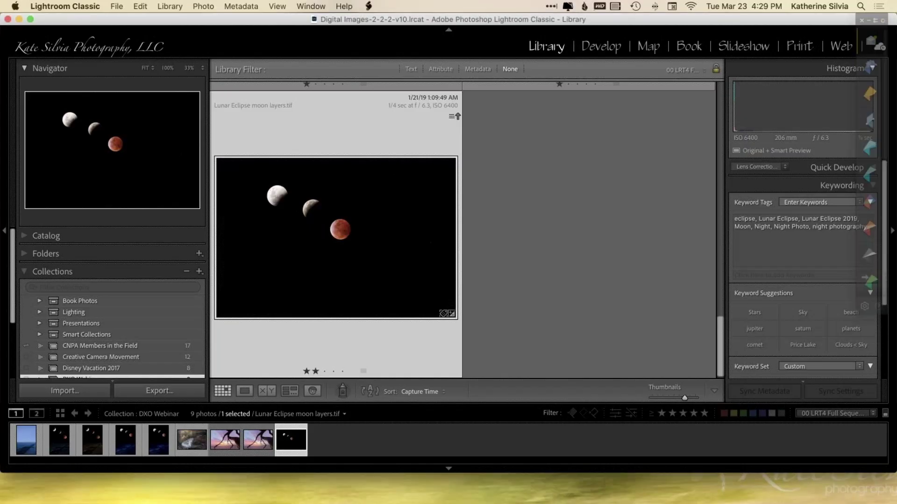
pyautogui.press('super+Tab')
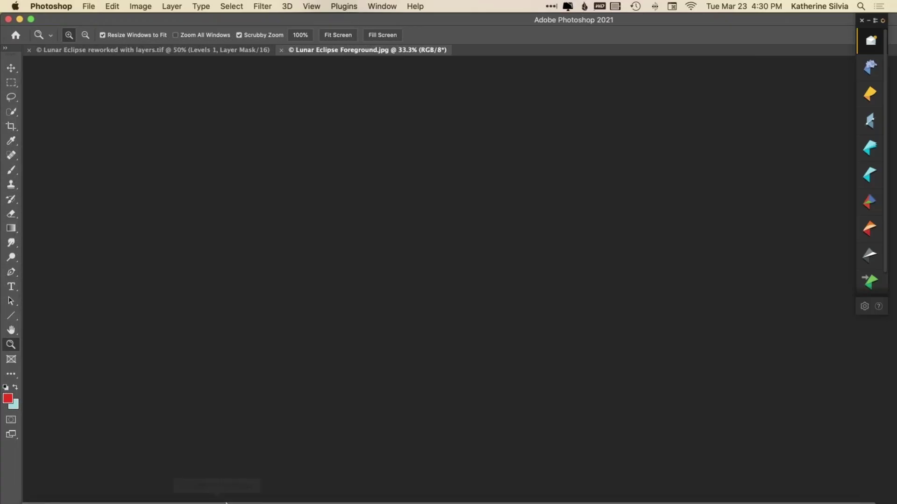
pyautogui.moveTo(243, 489)
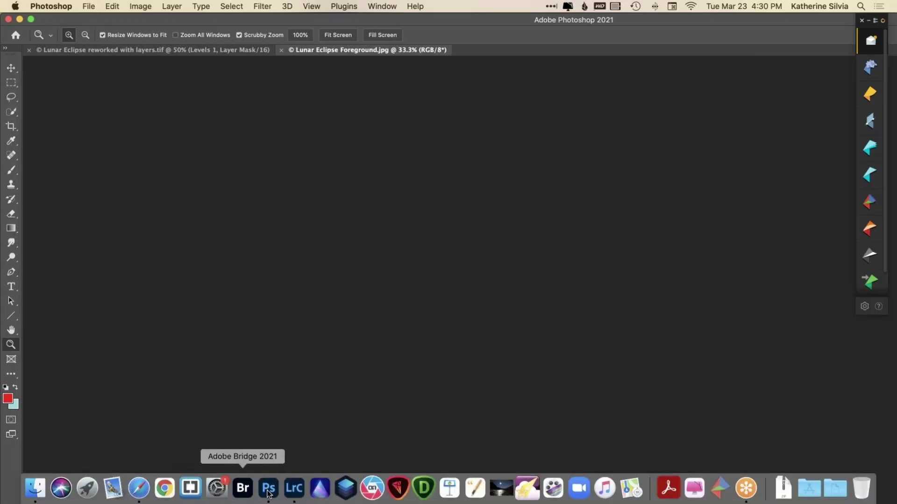
pyautogui.click(294, 489)
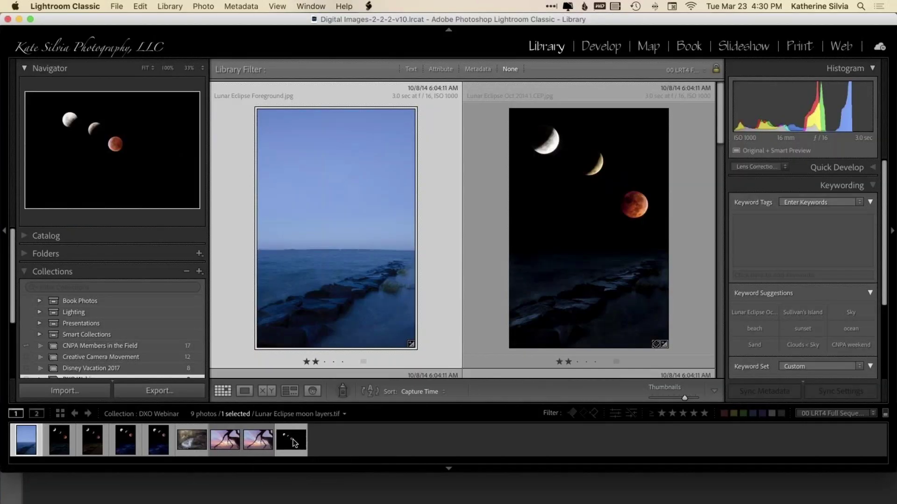
pyautogui.click(294, 443)
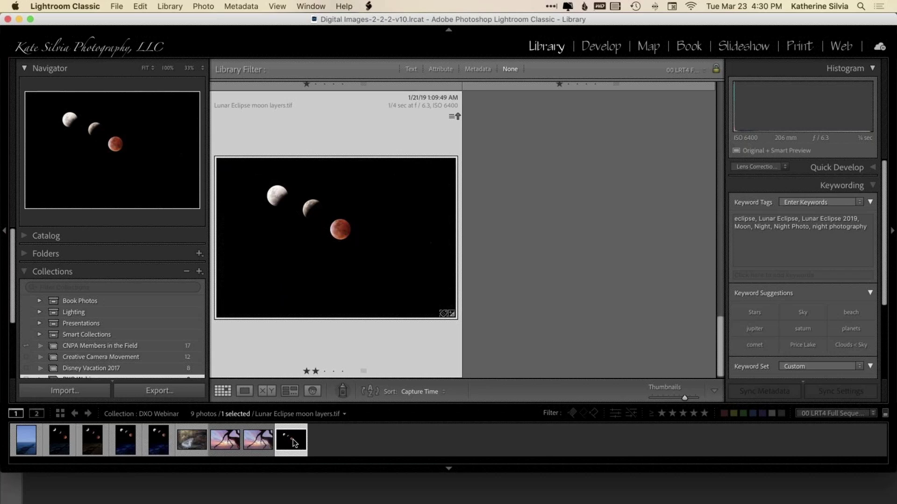
pyautogui.rightClick(332, 147)
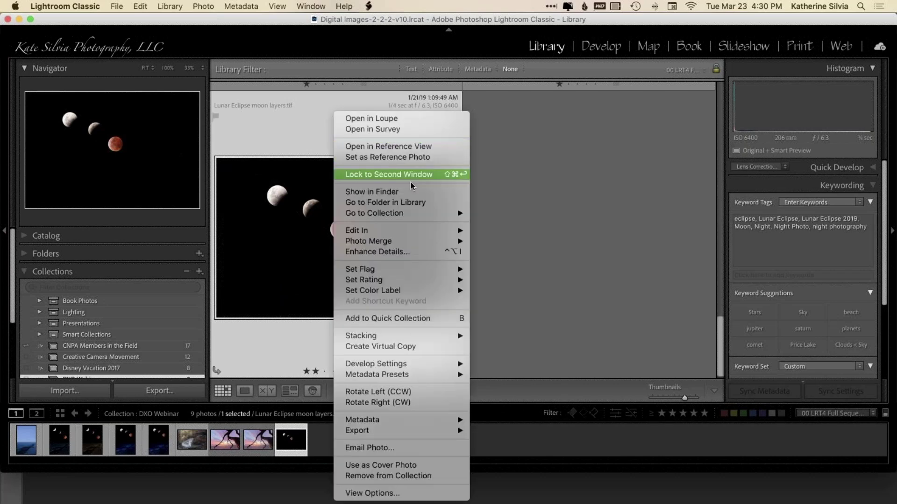
pyautogui.moveTo(423, 230)
pyautogui.click(584, 65)
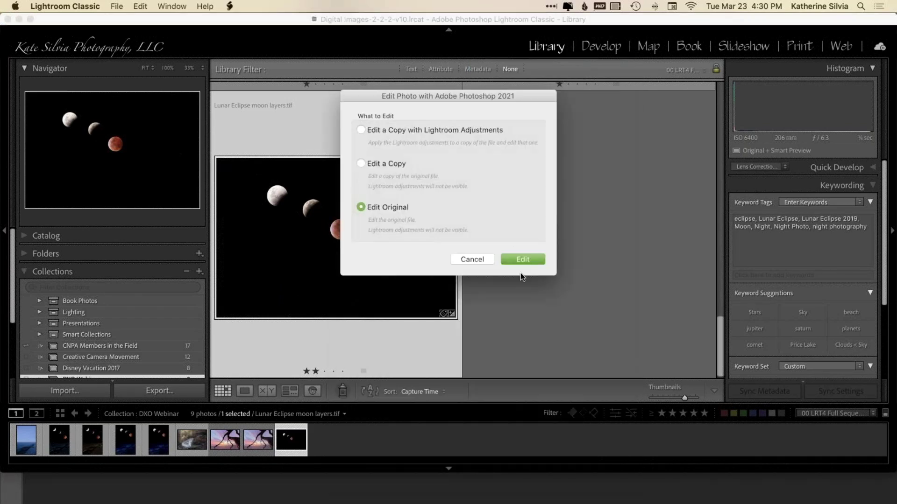
pyautogui.click(524, 261)
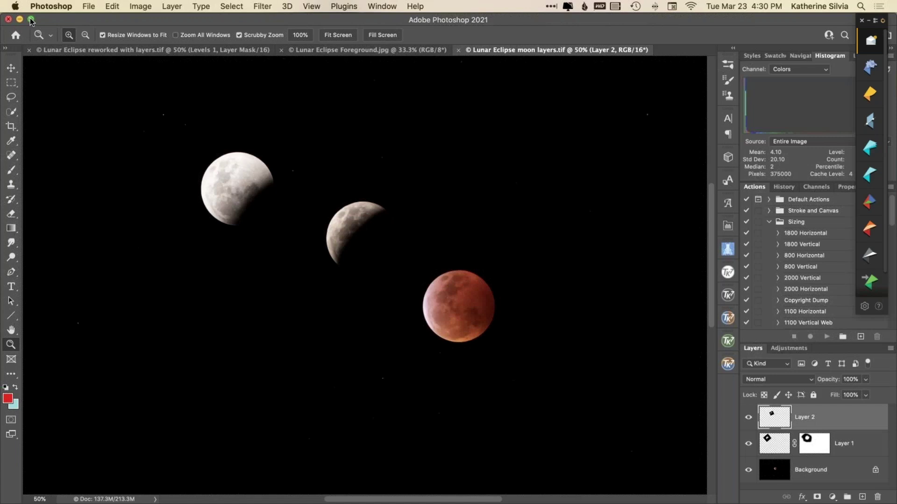
# Flatten all layers of Lunar Eclipse moon layers.tif into a single background
pyautogui.rightClick(808, 474)
pyautogui.click(777, 468)
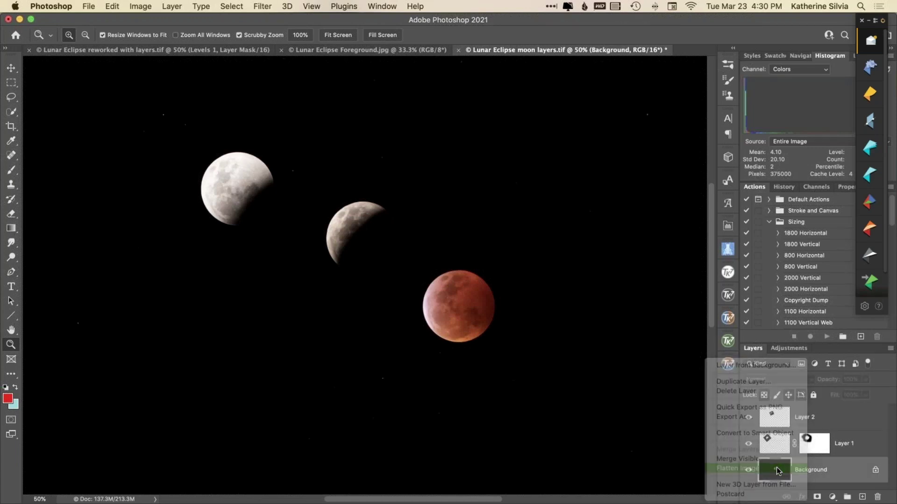
# Copy the flattened moon image into Lunar Eclipse Foreground.jpg as a new layer, accepting the different bit depth
pyautogui.click(355, 51)
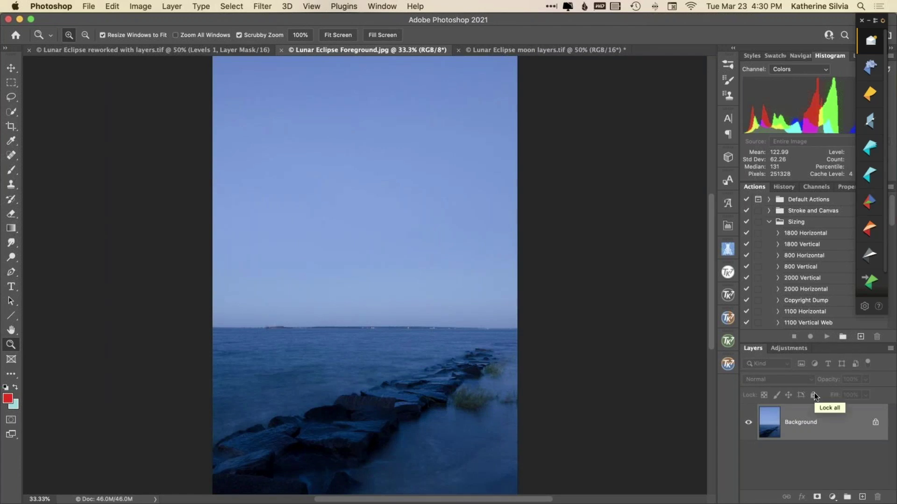
pyautogui.hotkey('ctrl', 'Tab')
pyautogui.press('v')
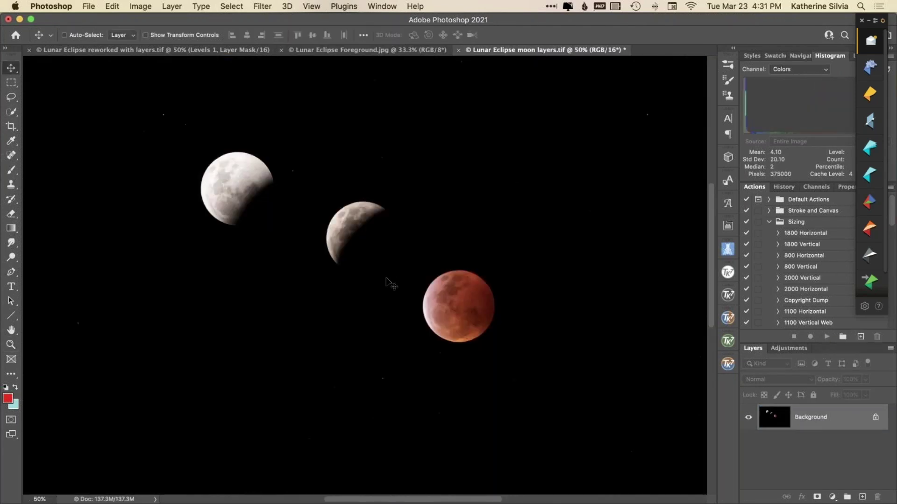
pyautogui.moveTo(381, 310); pyautogui.dragTo(370, 185)
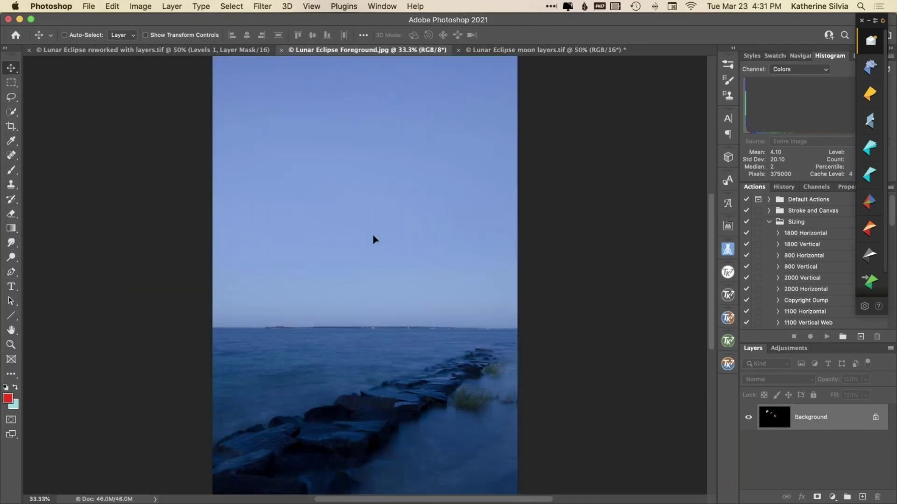
pyautogui.moveTo(373, 238); pyautogui.dragTo(372, 238)
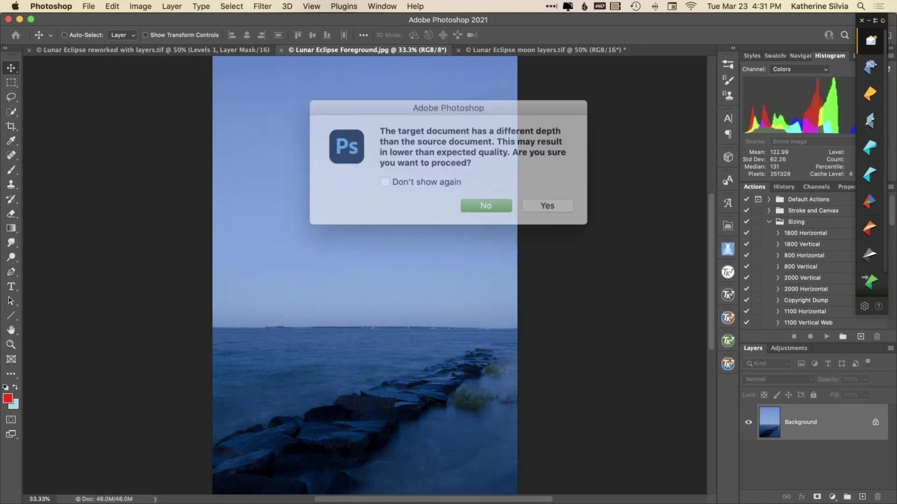
pyautogui.click(532, 200)
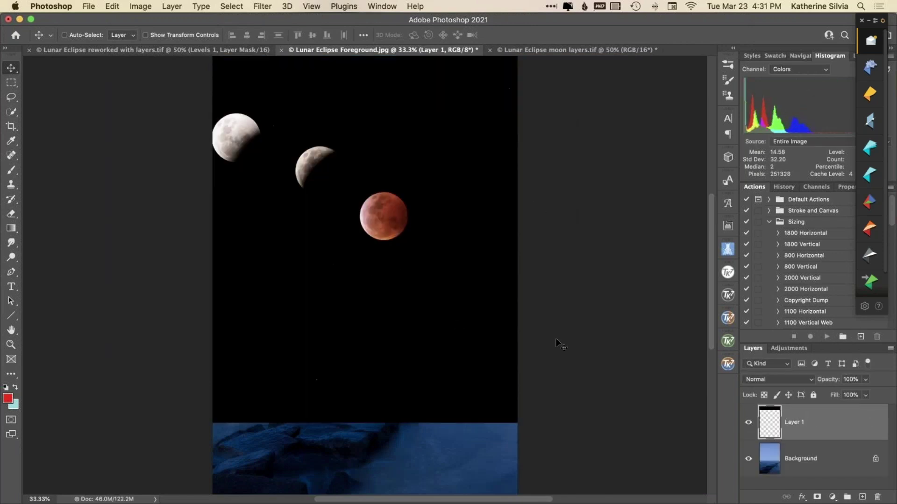
# Lower the moon layer's opacity to 77% and shift the layer right so all three moons fit inside the frame
pyautogui.scroll(-5, 391, 209)
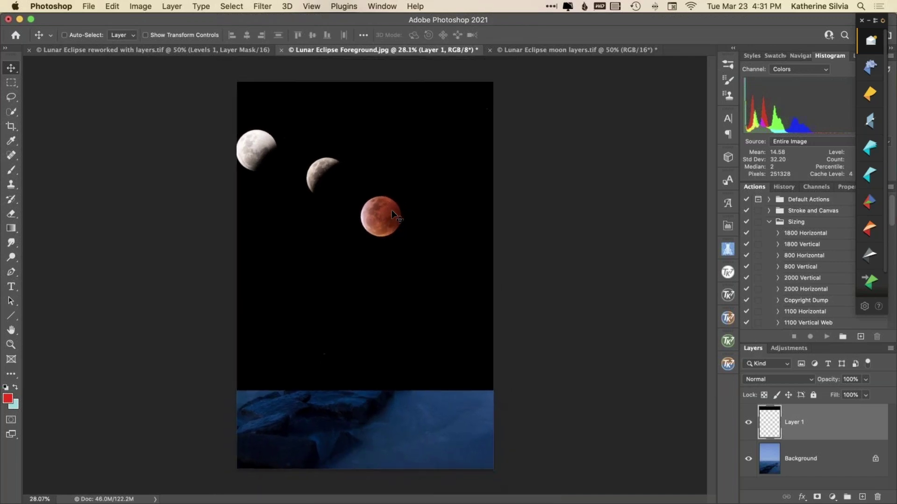
pyautogui.scroll(-3, 365, 296)
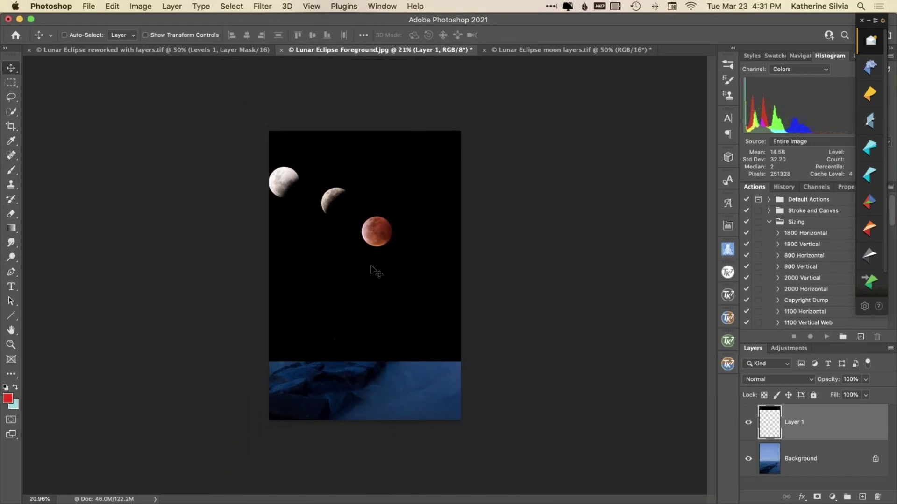
pyautogui.rightClick(371, 265)
pyautogui.press('Down')
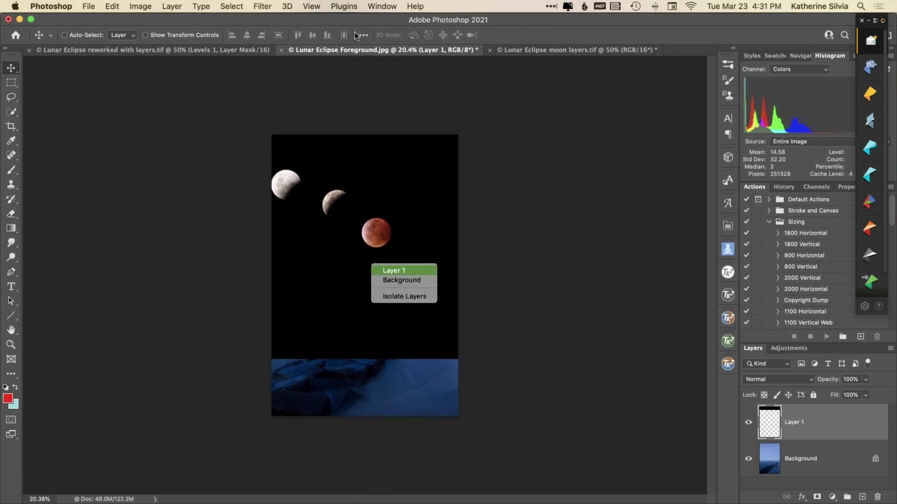
pyautogui.press('Escape')
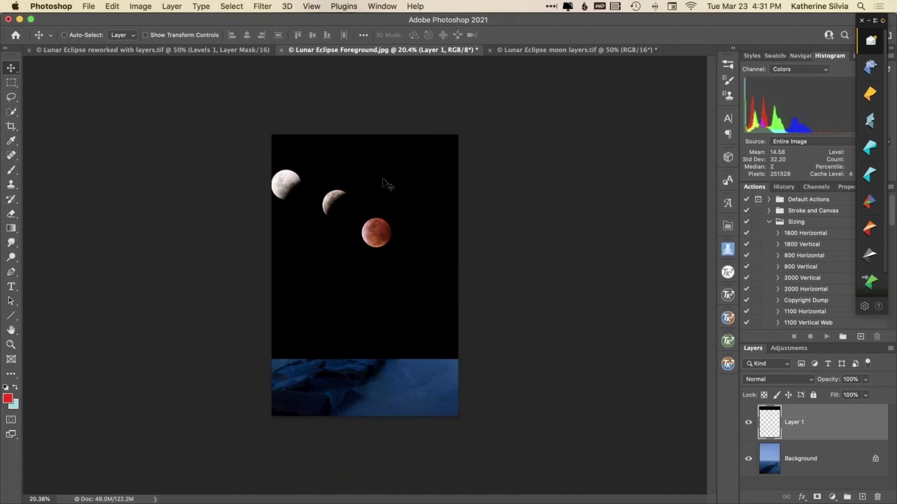
pyautogui.press('z')
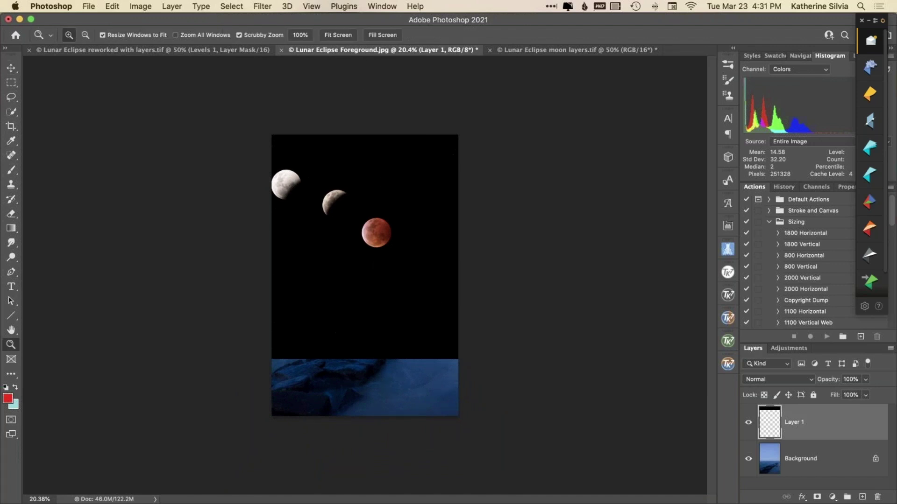
pyautogui.click(351, 39)
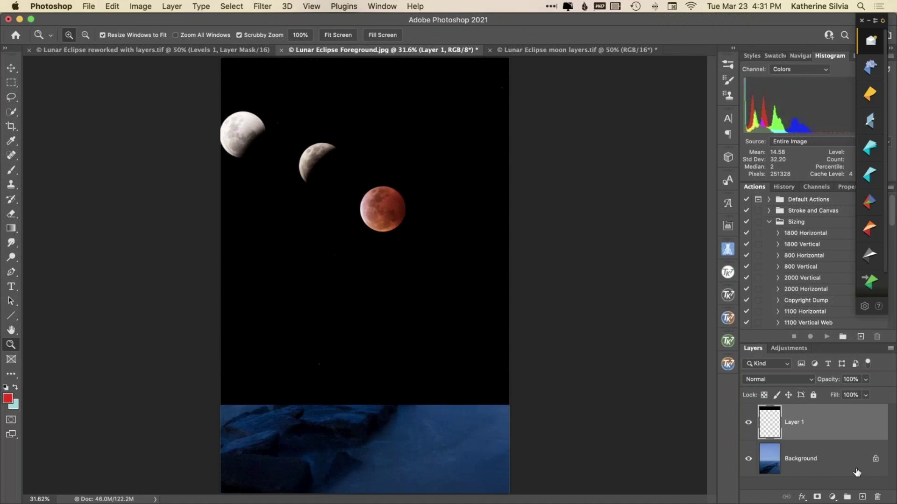
pyautogui.moveTo(835, 382); pyautogui.dragTo(822, 383)
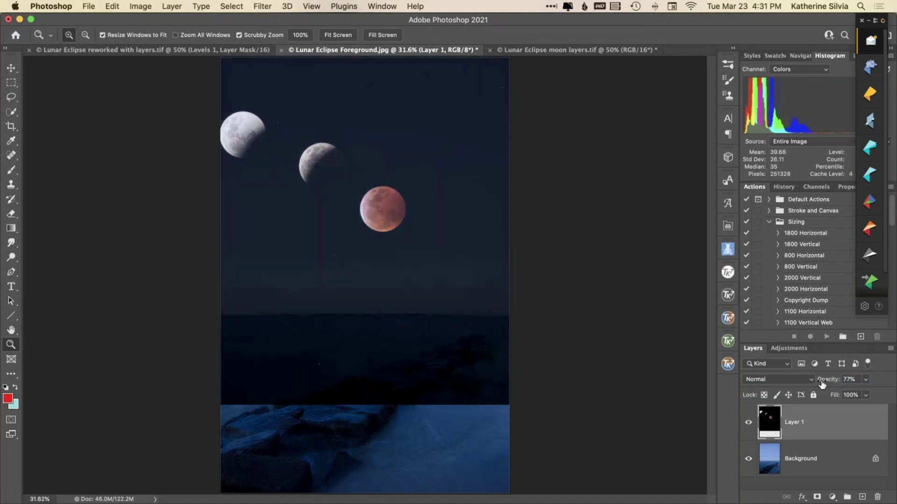
pyautogui.press('v')
pyautogui.moveTo(341, 314); pyautogui.dragTo(398, 316)
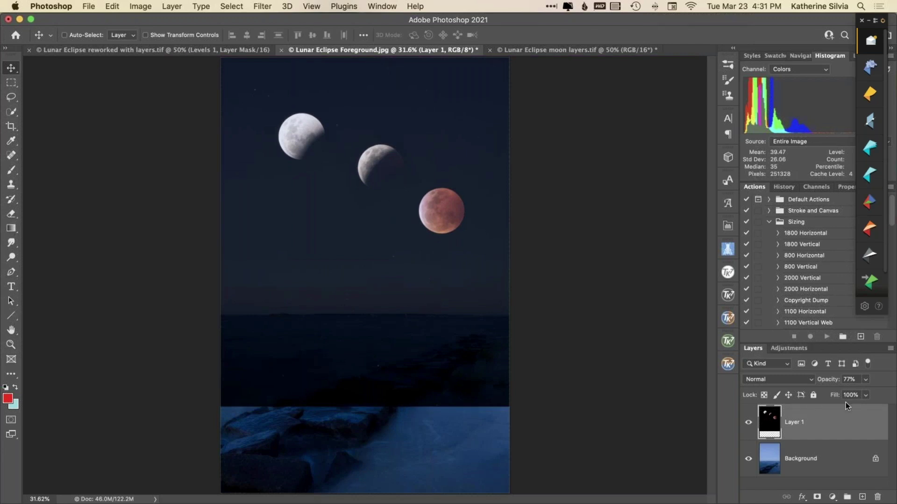
# Raise the moon layer's opacity to 97% and add a white layer mask to it
pyautogui.moveTo(830, 381); pyautogui.dragTo(859, 381)
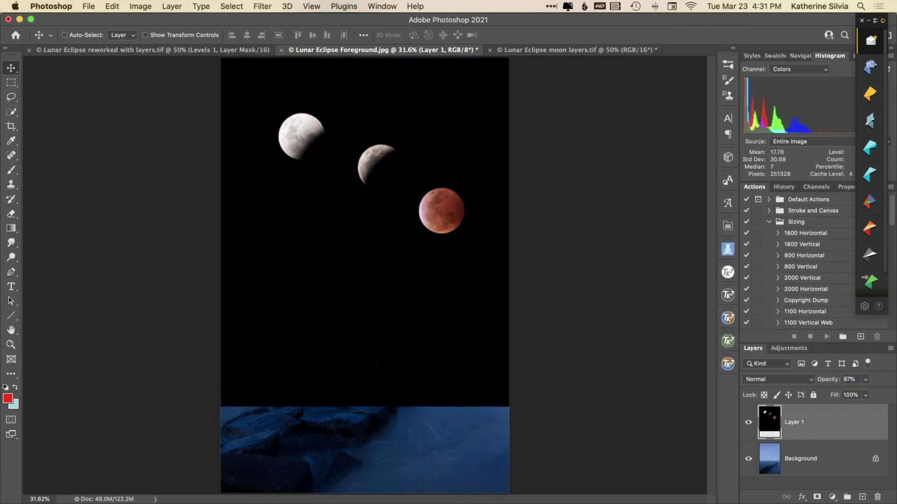
pyautogui.click(817, 497)
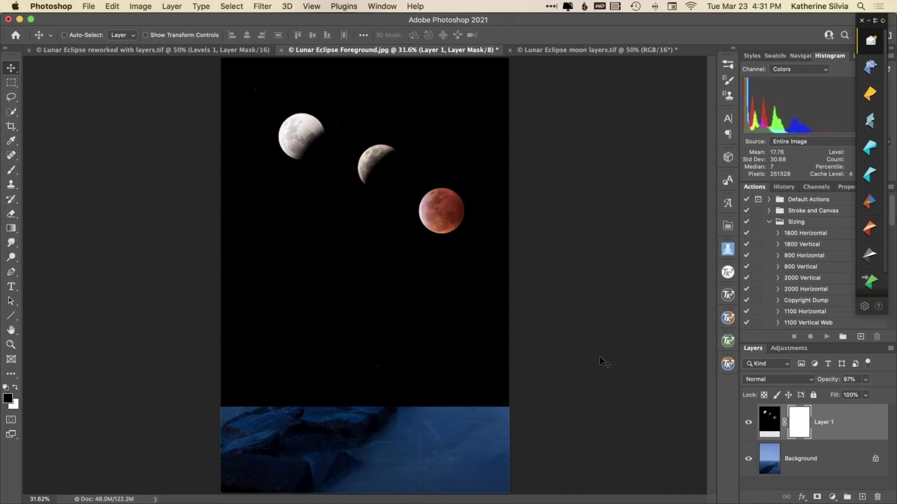
# With a black 1400 px brush at 100% opacity, paint on the mask over the lower foreground to reveal the sea and rocks
pyautogui.press('b')
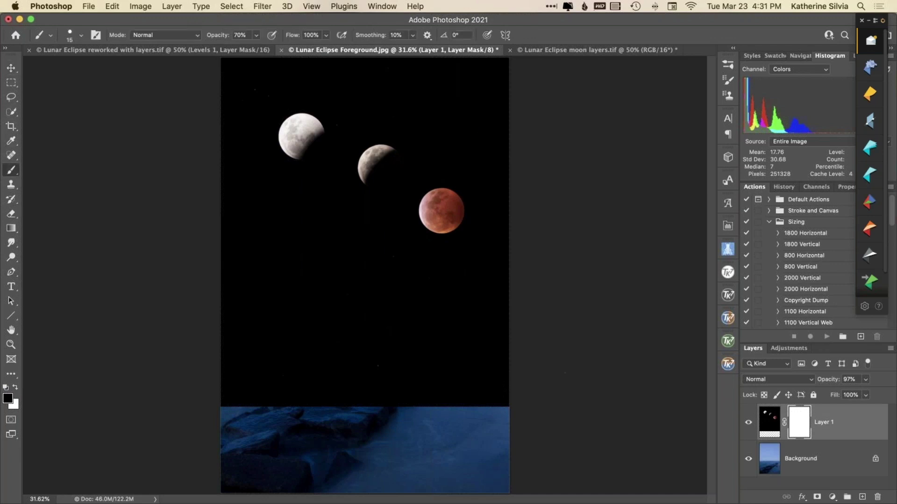
pyautogui.press(']')
pyautogui.press(']')
pyautogui.press(']')
pyautogui.press(']')
pyautogui.press(']')
pyautogui.press(']')
pyautogui.press(']')
pyautogui.press(']')
pyautogui.press(']')
pyautogui.press(']')
pyautogui.press(']')
pyautogui.press(']')
pyautogui.press(']')
pyautogui.press(']')
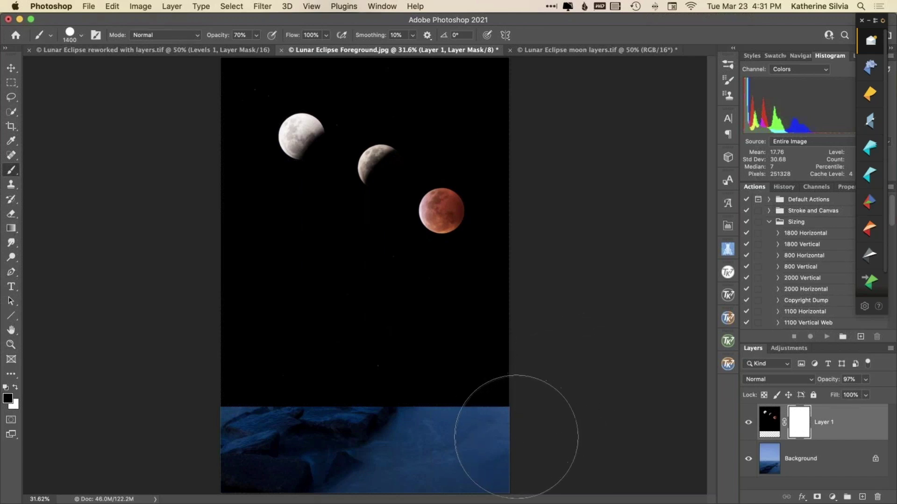
pyautogui.press('0')
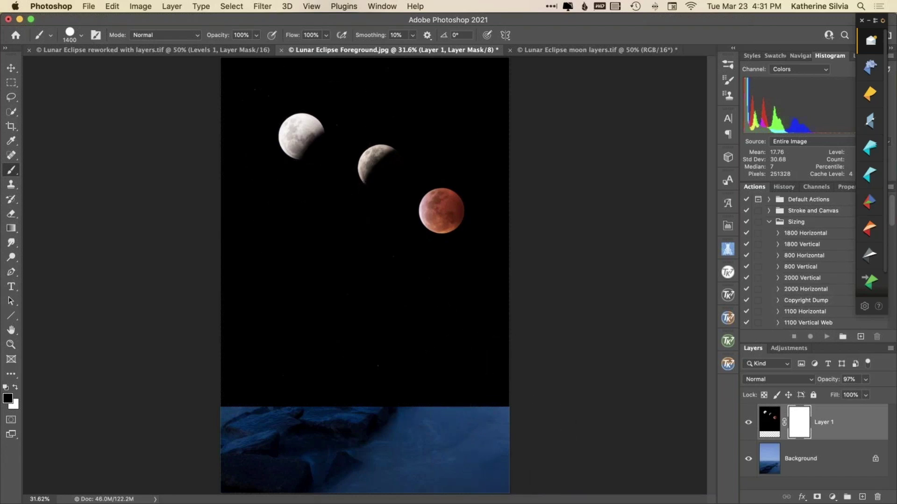
pyautogui.moveTo(471, 439)
pyautogui.mouseDown()
pyautogui.moveTo(401, 441)
pyautogui.moveTo(374, 431)
pyautogui.mouseUp()
# Soften the brush's hardness and paint the mask across the foreground to reveal the jetty with a gradual edge
pyautogui.rightClick(375, 431)
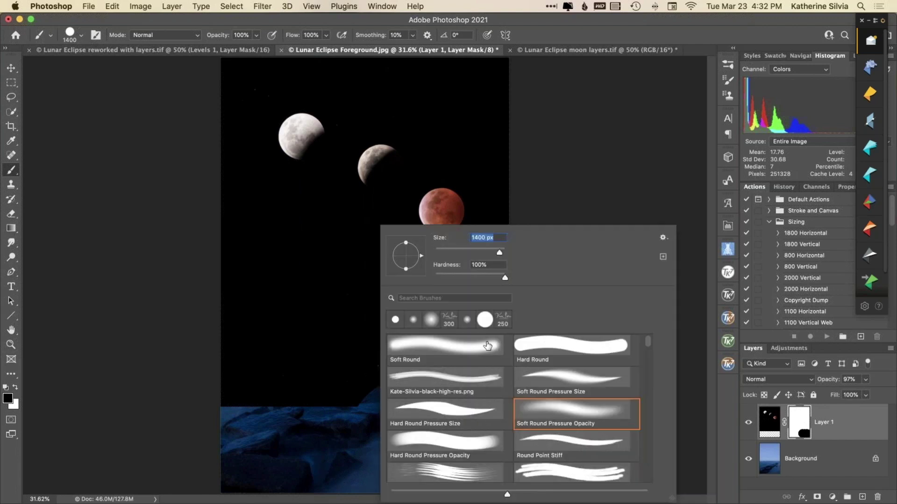
pyautogui.moveTo(504, 279); pyautogui.dragTo(426, 280)
pyautogui.moveTo(304, 410)
pyautogui.mouseDown()
pyautogui.moveTo(381, 405)
pyautogui.moveTo(520, 427)
pyautogui.moveTo(304, 410)
pyautogui.moveTo(196, 425)
pyautogui.moveTo(229, 430)
pyautogui.moveTo(339, 409)
pyautogui.mouseUp()
# Set the brush opacity to 50%, paint the mask along the sea's upper edge to blend it, and swap the painting colour to white
pyautogui.press('5')
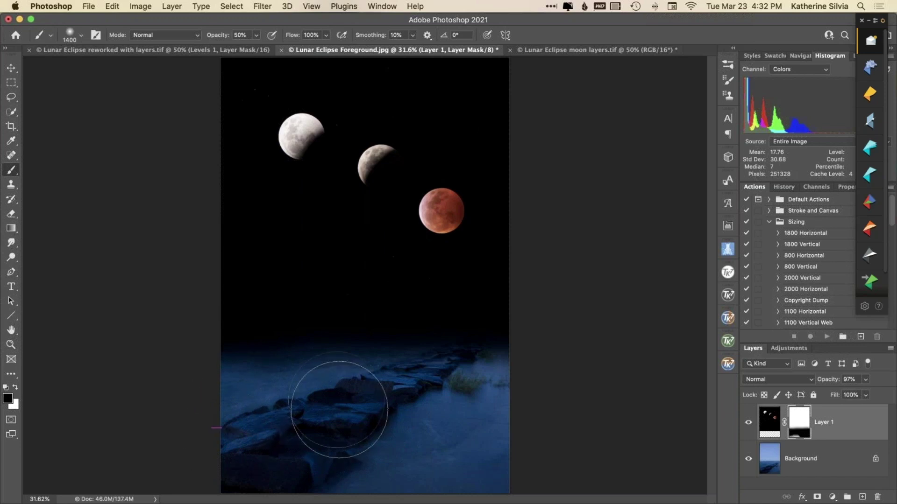
pyautogui.moveTo(320, 379)
pyautogui.mouseDown()
pyautogui.moveTo(251, 378)
pyautogui.moveTo(351, 393)
pyautogui.moveTo(501, 387)
pyautogui.moveTo(265, 402)
pyautogui.moveTo(200, 390)
pyautogui.mouseUp()
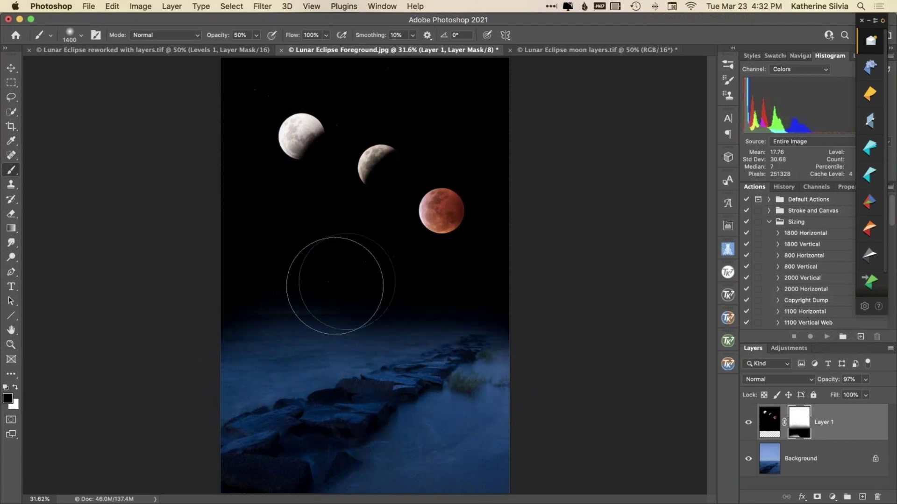
pyautogui.press('x')
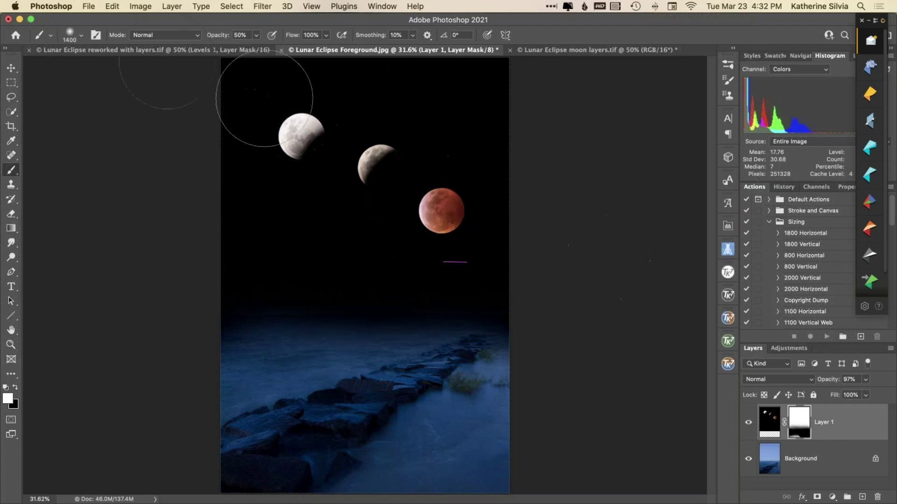
# View the entire finished composite in Lunar Eclipse reworked with layers.tif for comparison
pyautogui.click(134, 49)
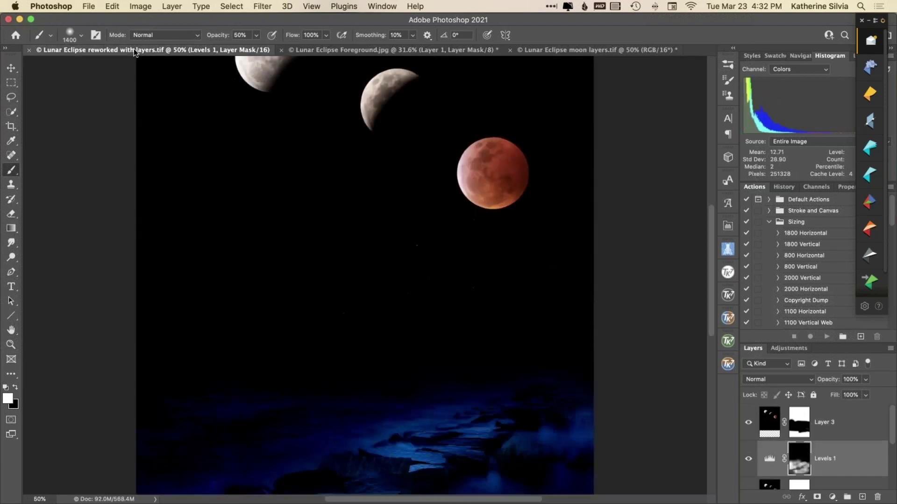
pyautogui.press('z')
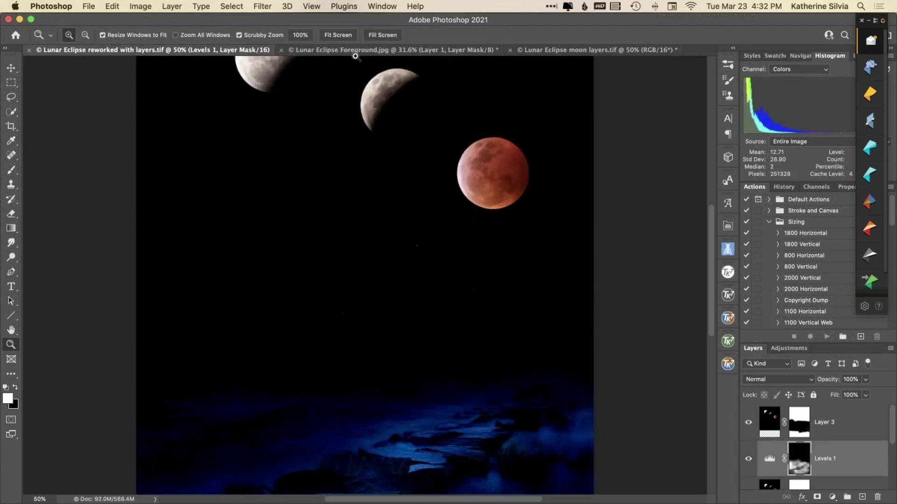
pyautogui.click(350, 36)
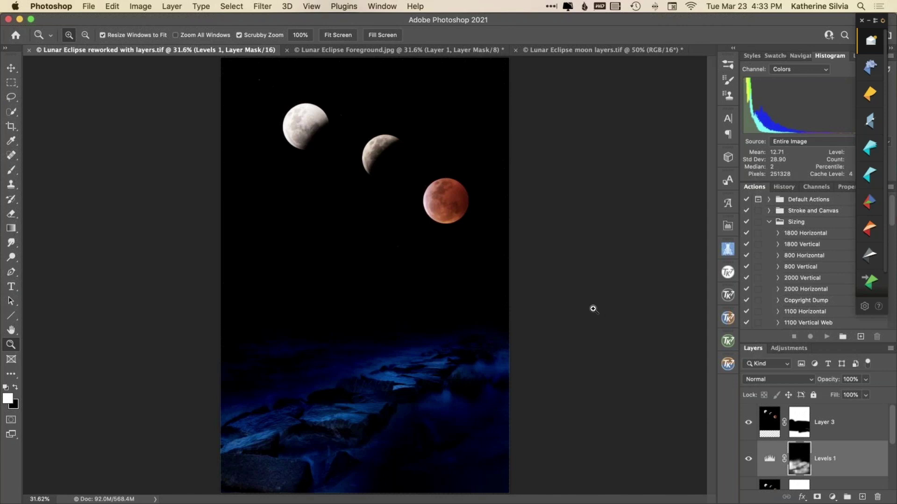
# Hide the floating Nik Collection palette, switch to Lightroom Classic, and select the Hawaii_7U9A8399.tiff photo
pyautogui.click(883, 21)
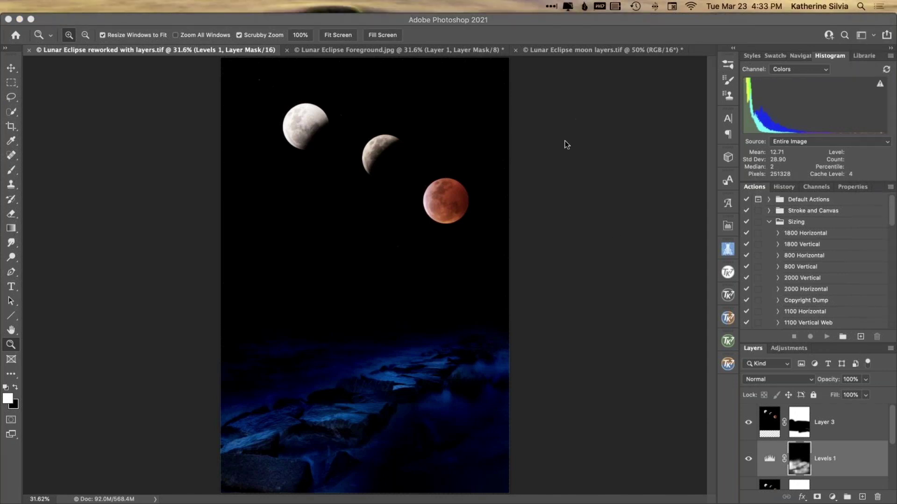
pyautogui.moveTo(403, 503)
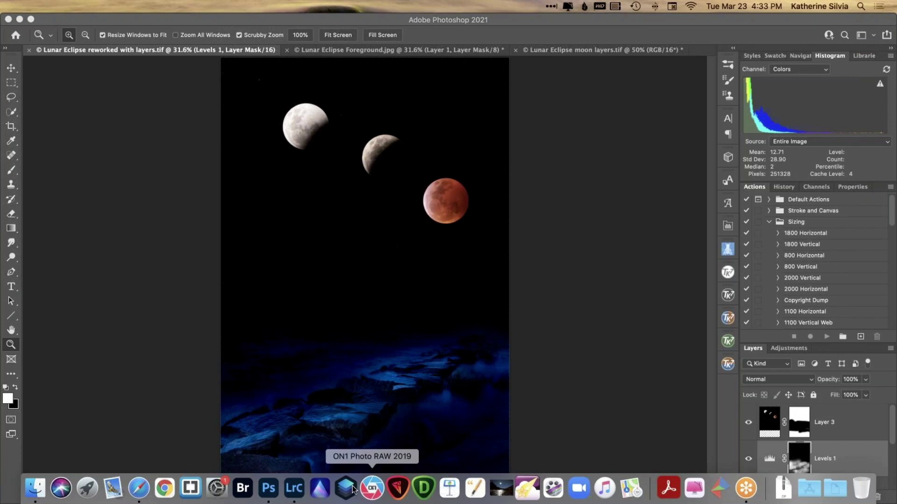
pyautogui.click(295, 490)
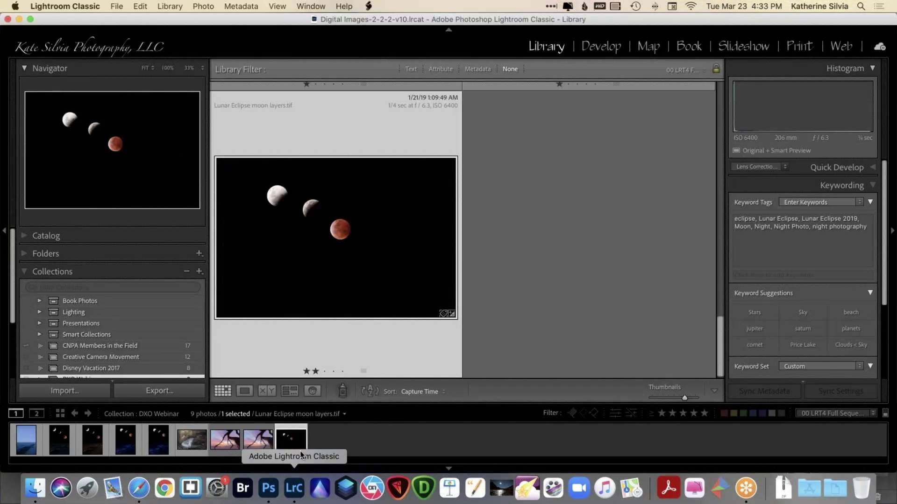
pyautogui.click(195, 445)
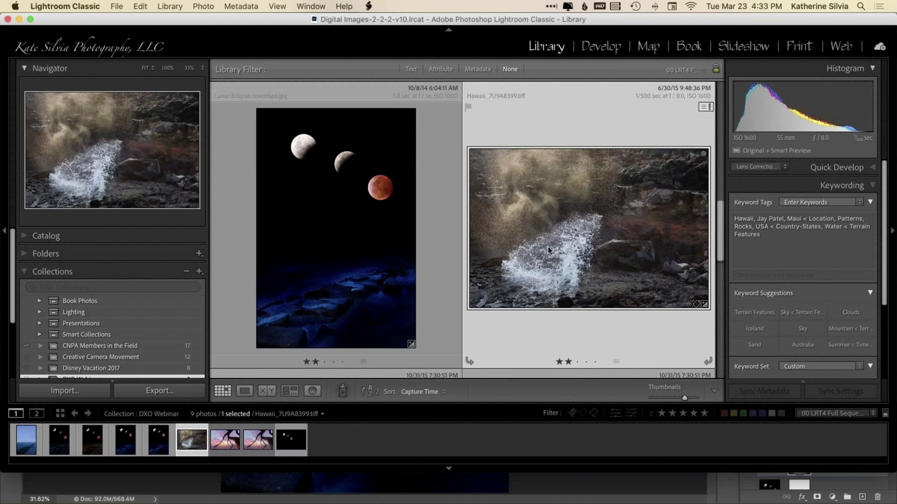
# Open the original Hawaii photo in Silver Efex Pro 2, overwriting the settings on disk and dismissing the TIFF notice
pyautogui.rightClick(614, 248)
pyautogui.moveTo(654, 230)
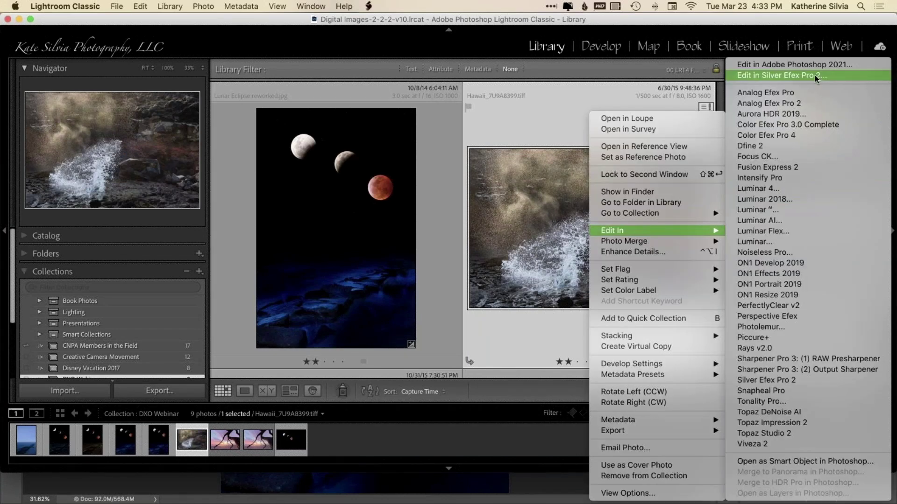
pyautogui.click(815, 75)
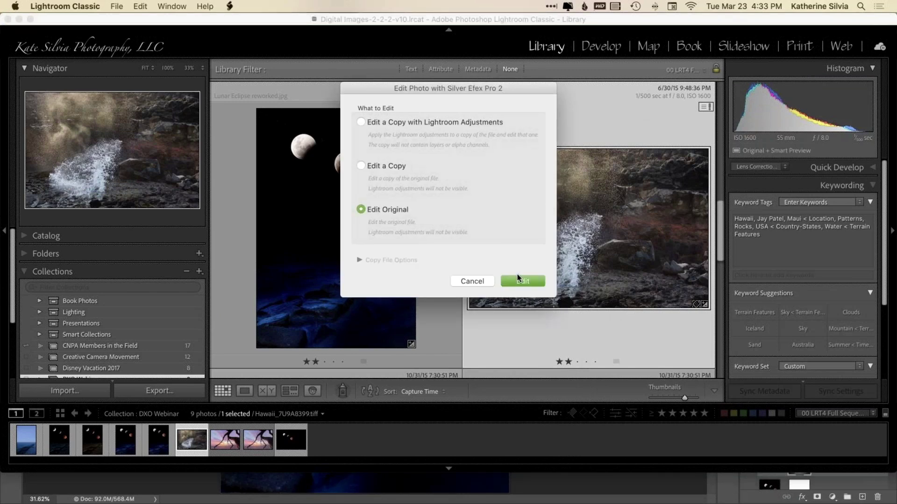
pyautogui.click(523, 281)
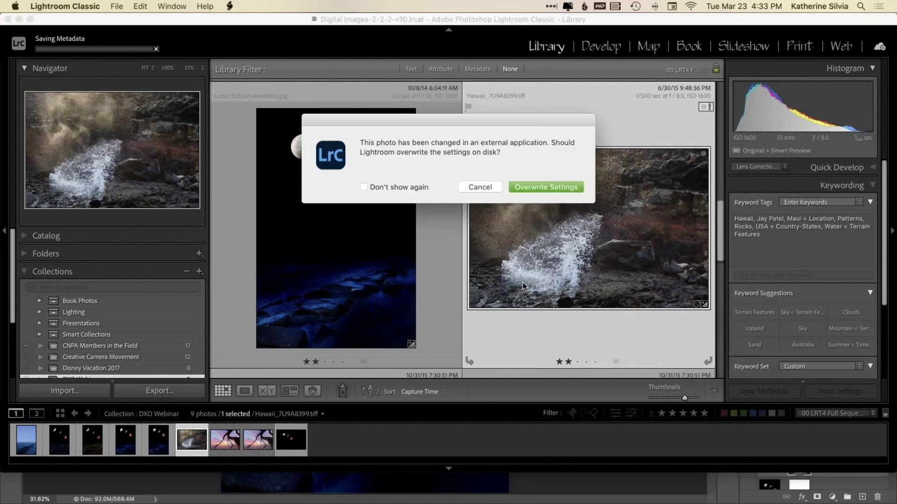
pyautogui.click(548, 187)
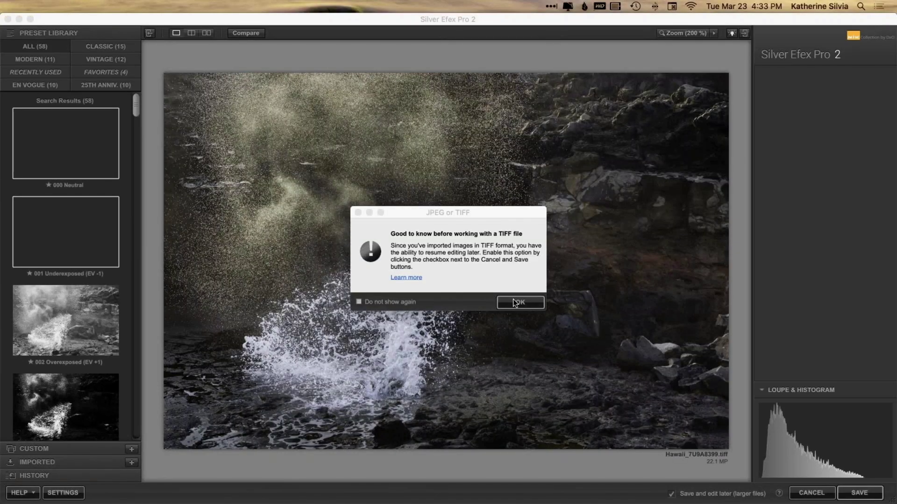
pyautogui.click(514, 302)
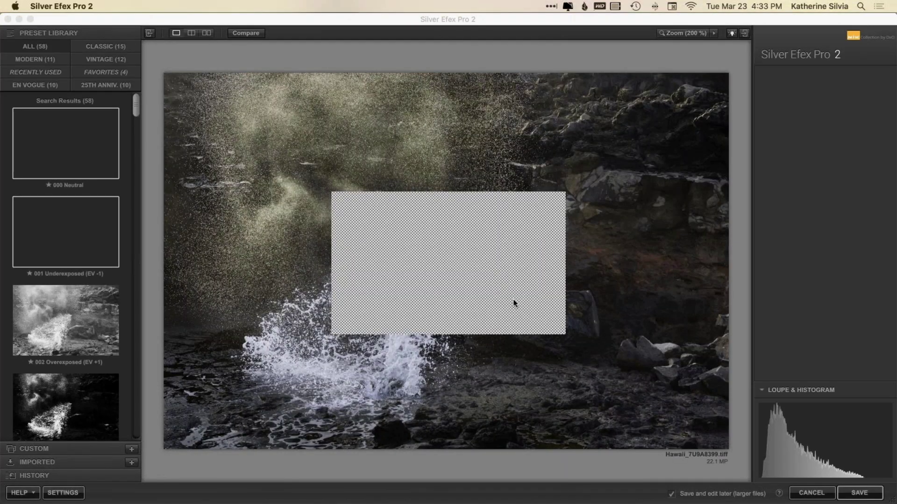
# Set the Midtones structure of the Hawaii wave photo to 27%
pyautogui.scroll(-3, 829, 305)
pyautogui.scroll(-2, 829, 299)
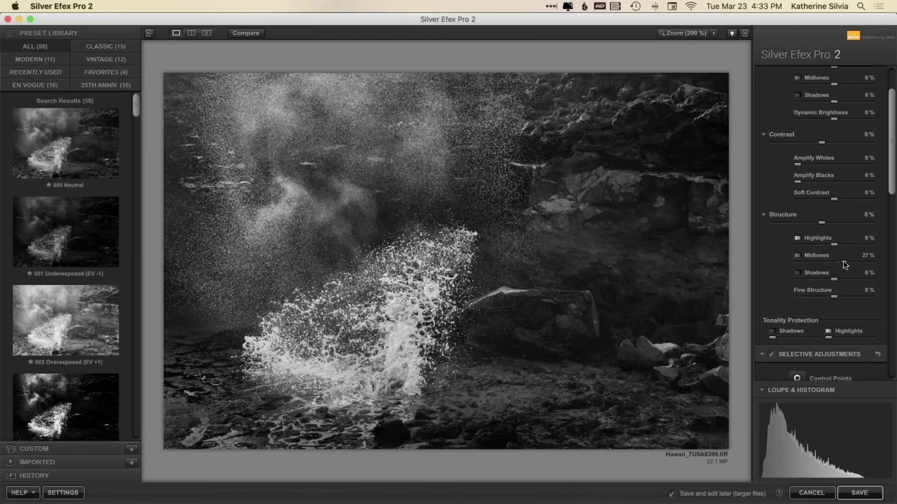
# Place control points on the wave splash and the spray above it, raise the spray point's structure, and save the conversion
pyautogui.scroll(-6, 843, 262)
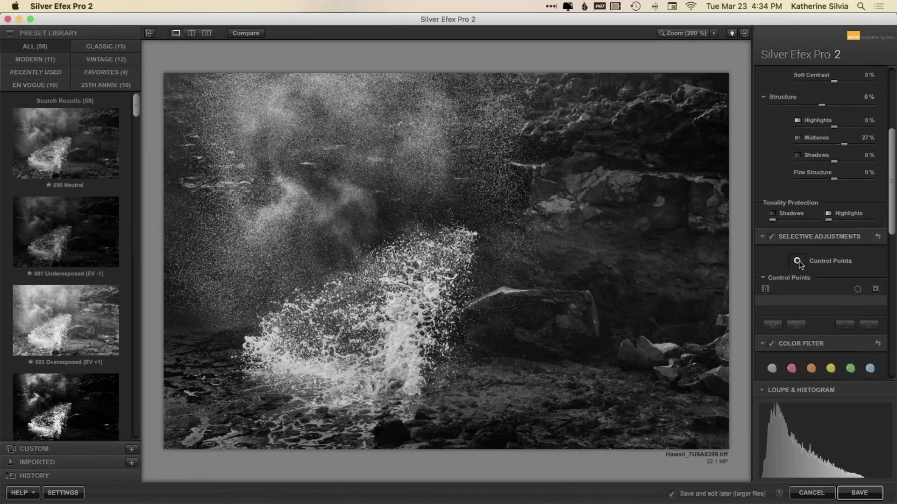
pyautogui.click(797, 261)
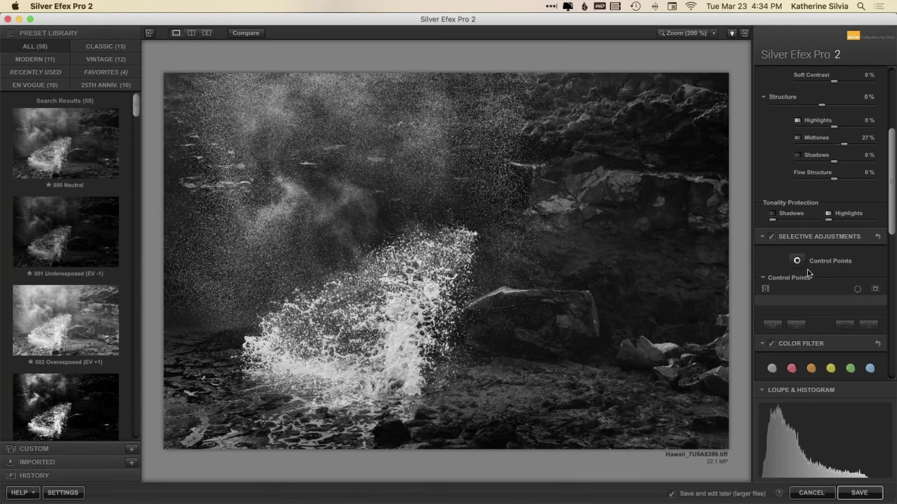
pyautogui.click(406, 349)
pyautogui.moveTo(447, 362); pyautogui.dragTo(273, 211)
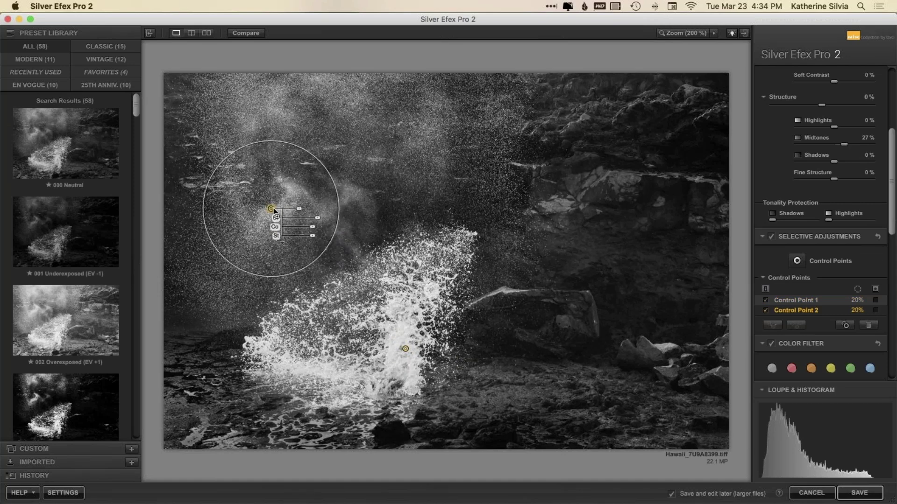
pyautogui.moveTo(312, 236); pyautogui.dragTo(325, 241)
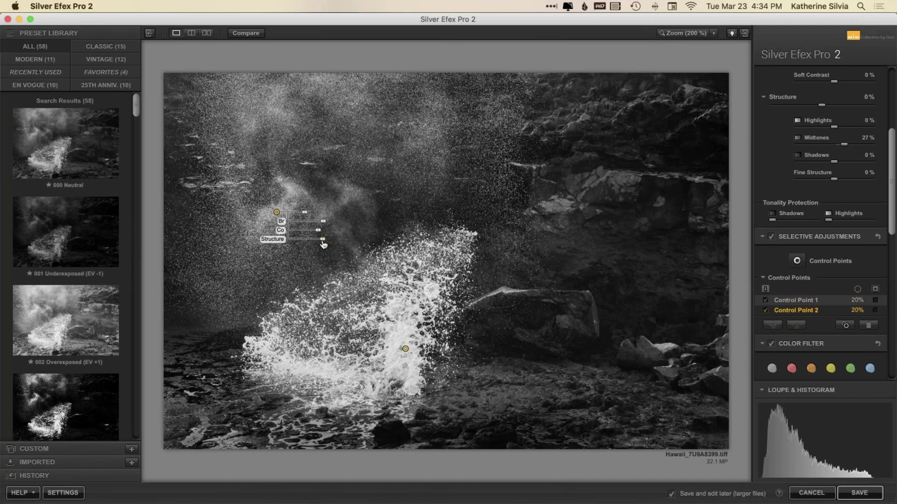
pyautogui.click(865, 497)
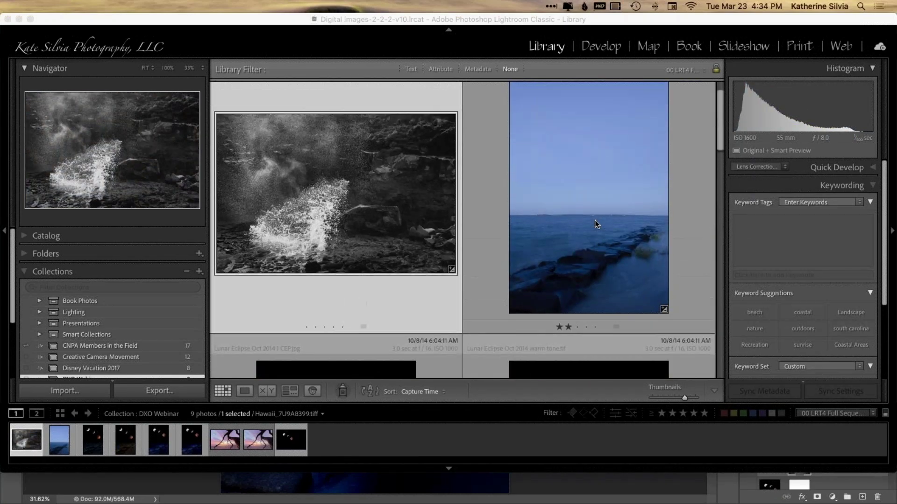
pyautogui.moveTo(191, 499)
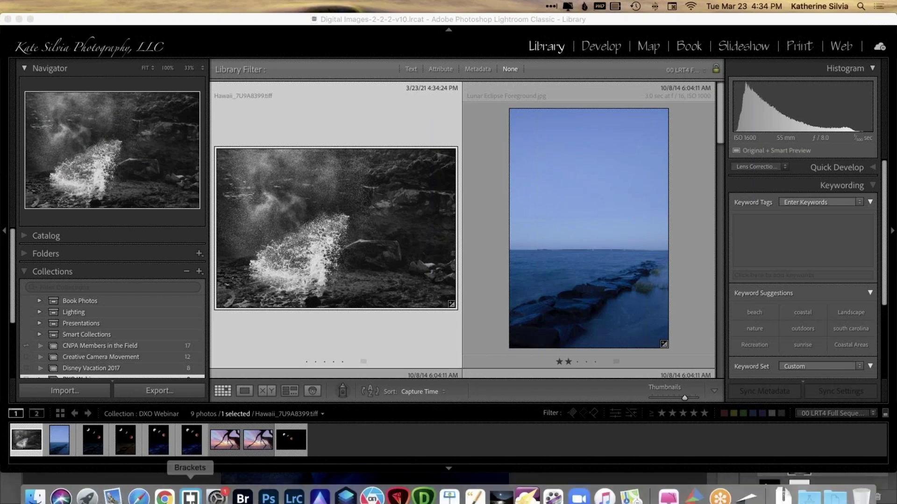
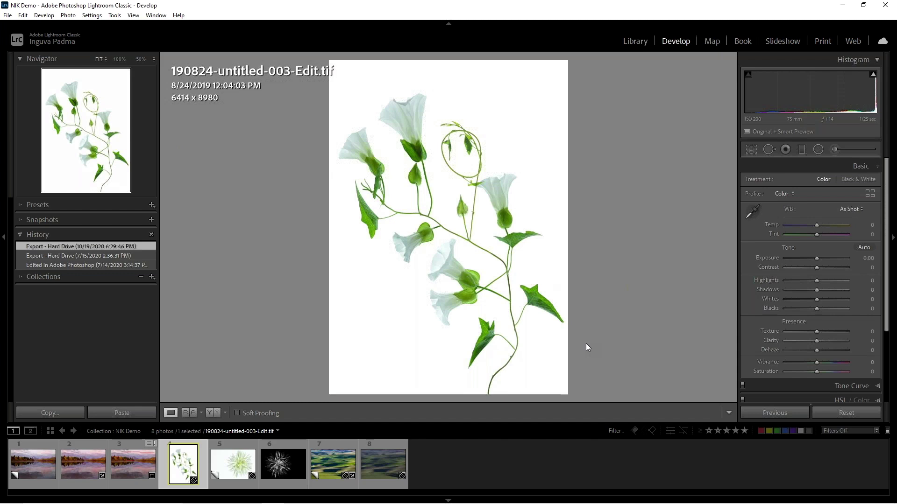
# Compare the unedited virtual copy of the mountain lake photo with the edited 20150926-untitled-012.CR2 and review its basic adjustments
pyautogui.click(30, 465)
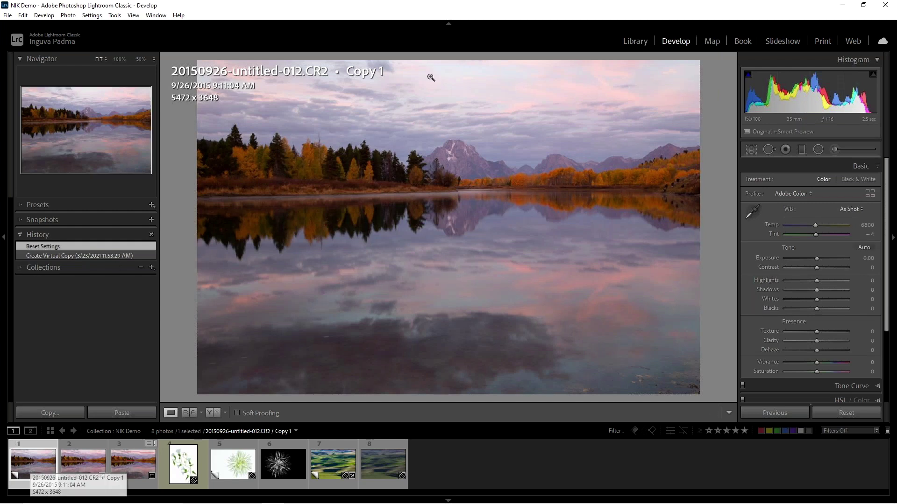
pyautogui.scroll(-3, 833, 301)
pyautogui.scroll(3, 834, 301)
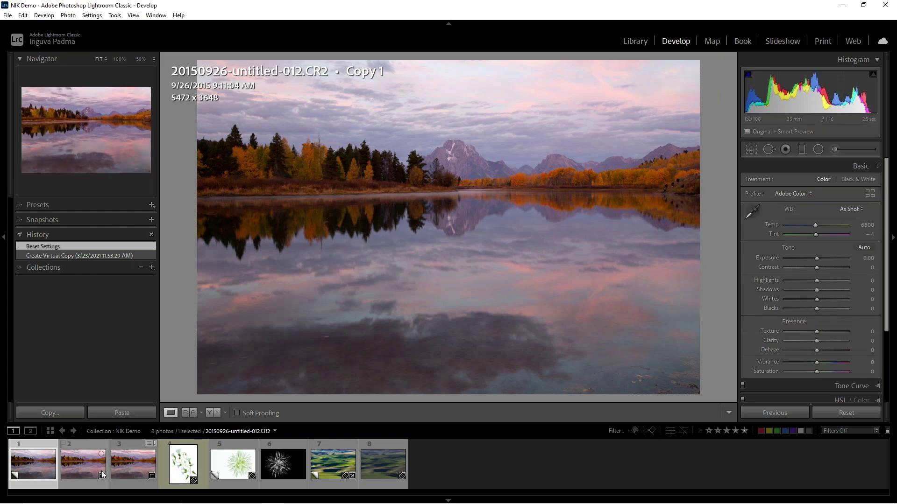
pyautogui.click(78, 465)
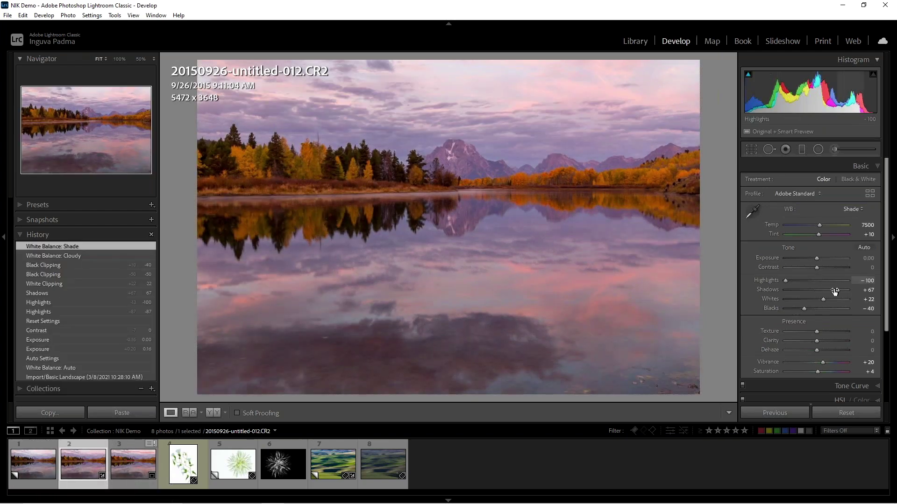
pyautogui.scroll(-3, 840, 289)
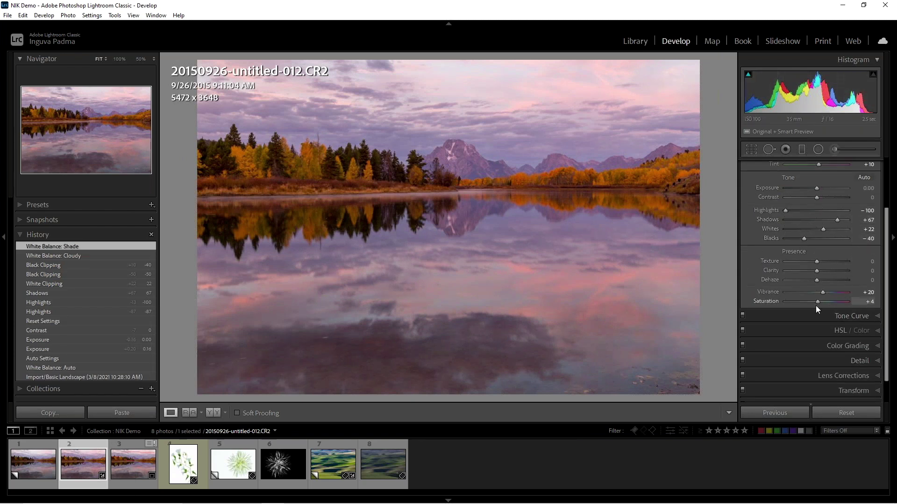
pyautogui.scroll(-1, 857, 352)
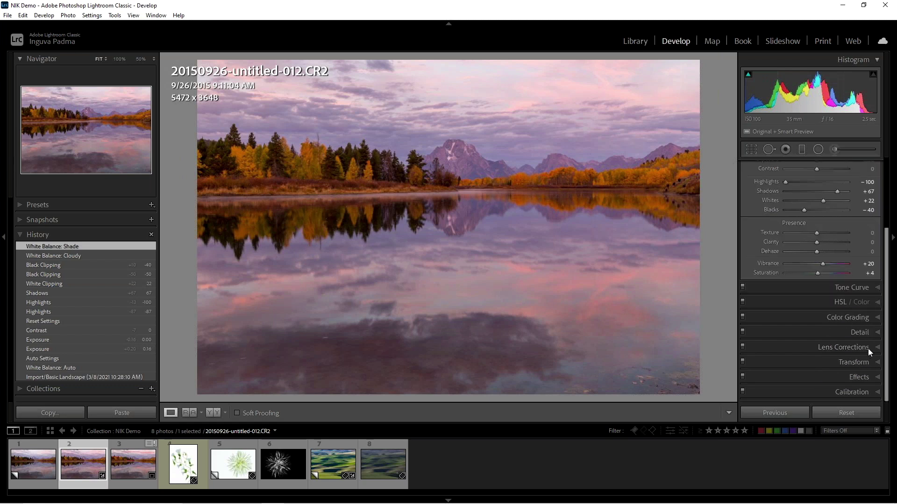
# Check the edited lake photo's lens profile corrections and its sharpening and noise reduction settings
pyautogui.click(868, 348)
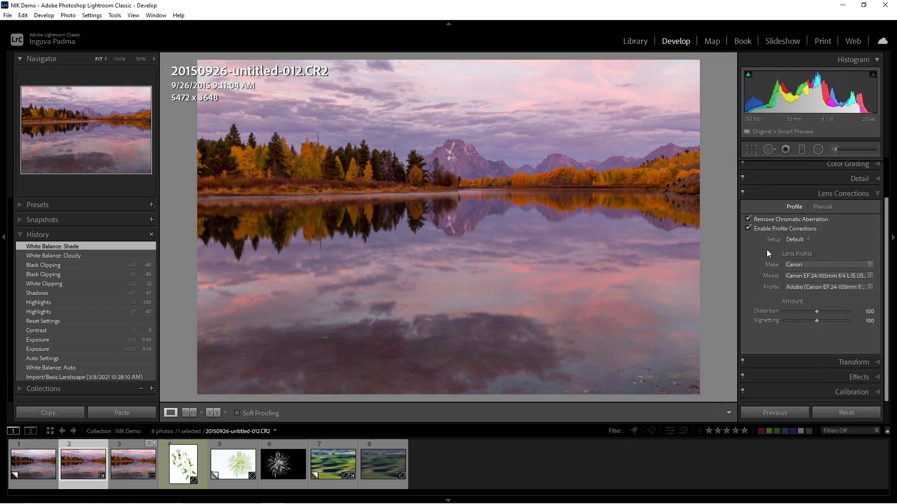
pyautogui.click(879, 195)
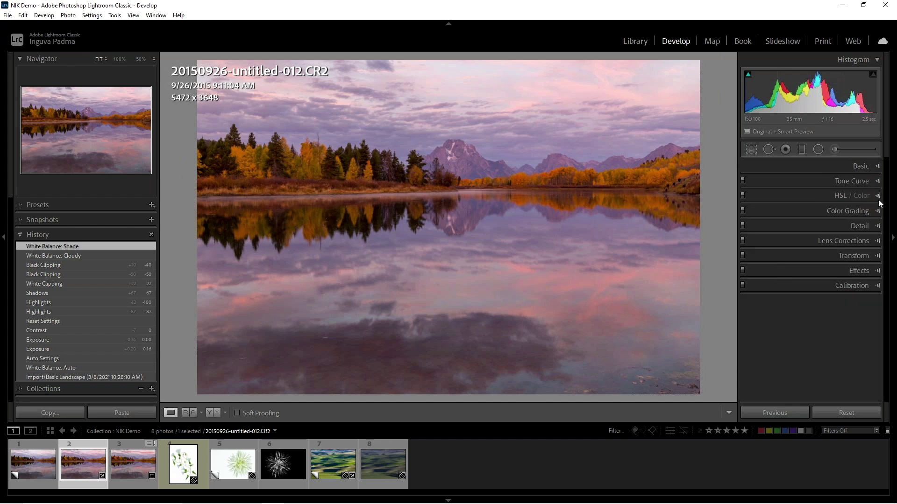
pyautogui.click(877, 226)
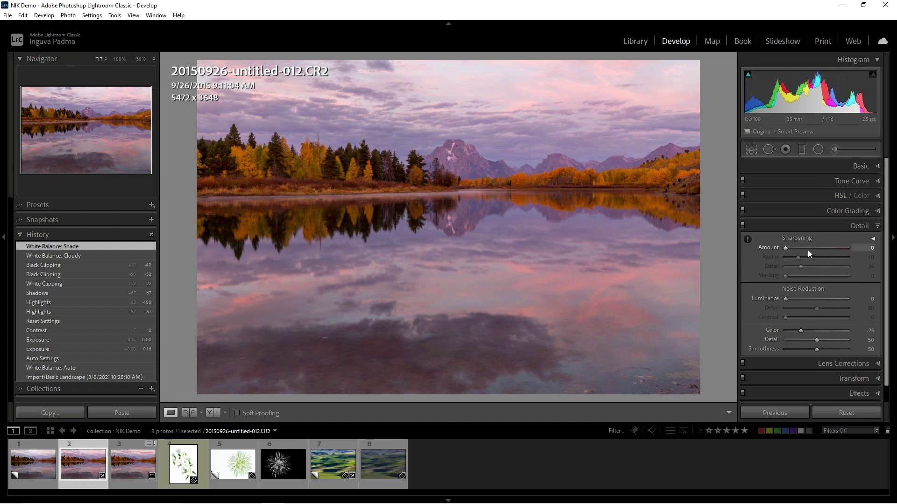
pyautogui.click(877, 227)
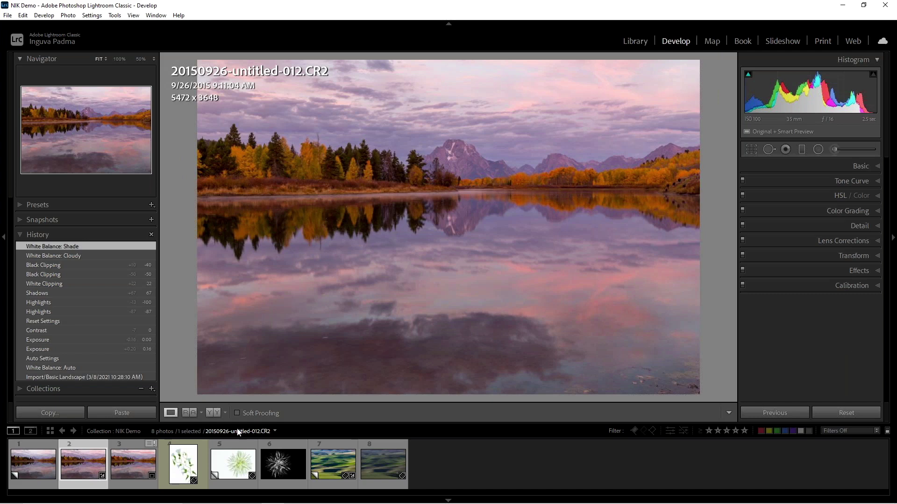
pyautogui.rightClick(75, 464)
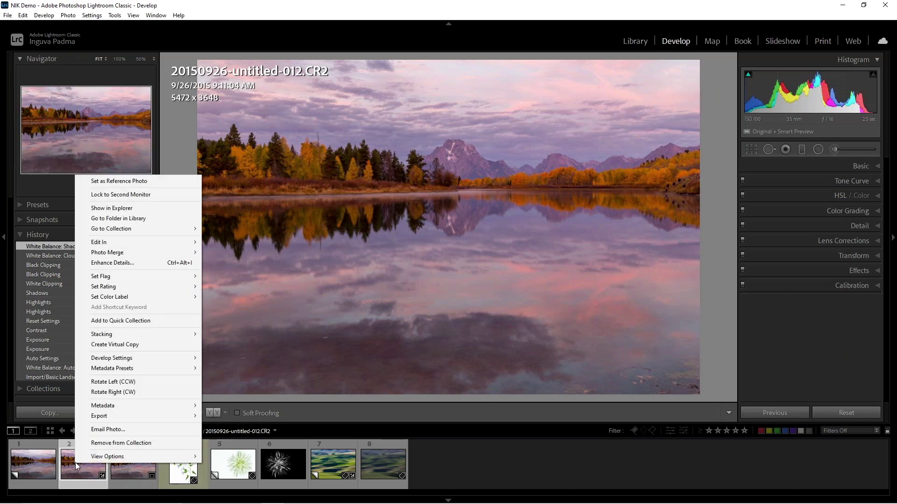
pyautogui.moveTo(99, 243)
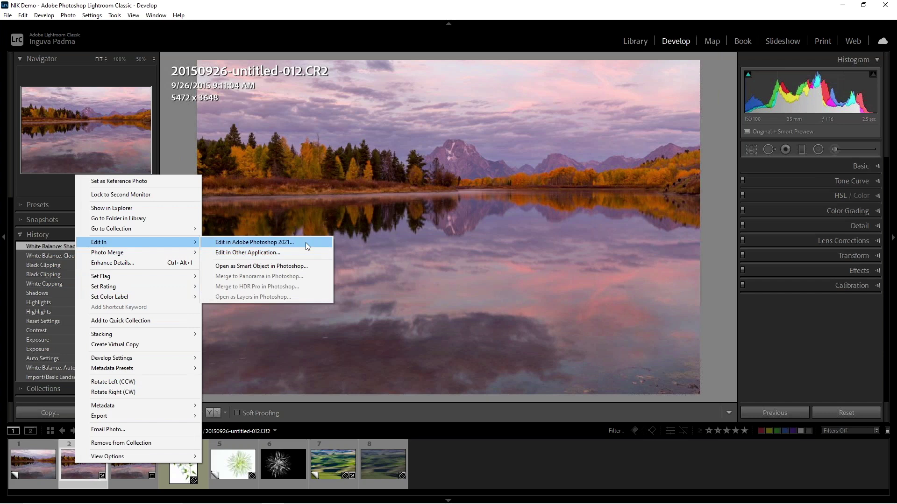
pyautogui.click(518, 474)
# Switch to Photoshop and bring up the 20150926-untitled-012-Edit.tif document
pyautogui.moveTo(170, 502)
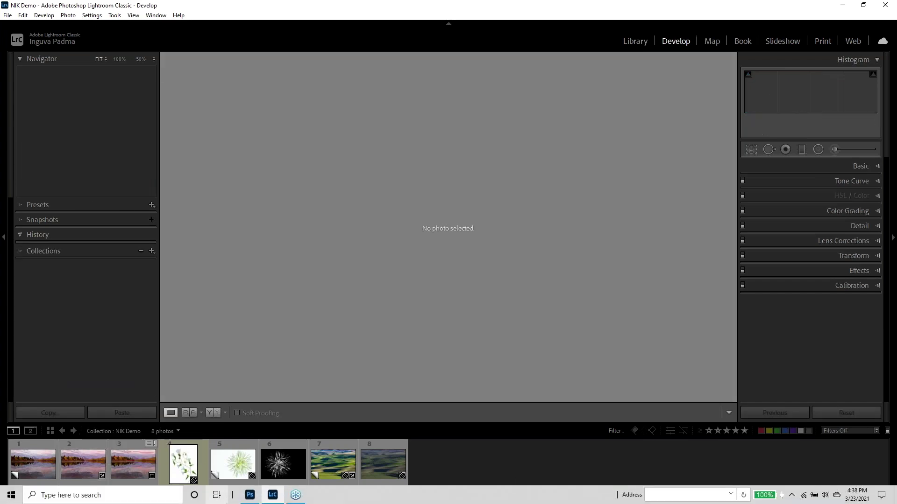
pyautogui.click(253, 498)
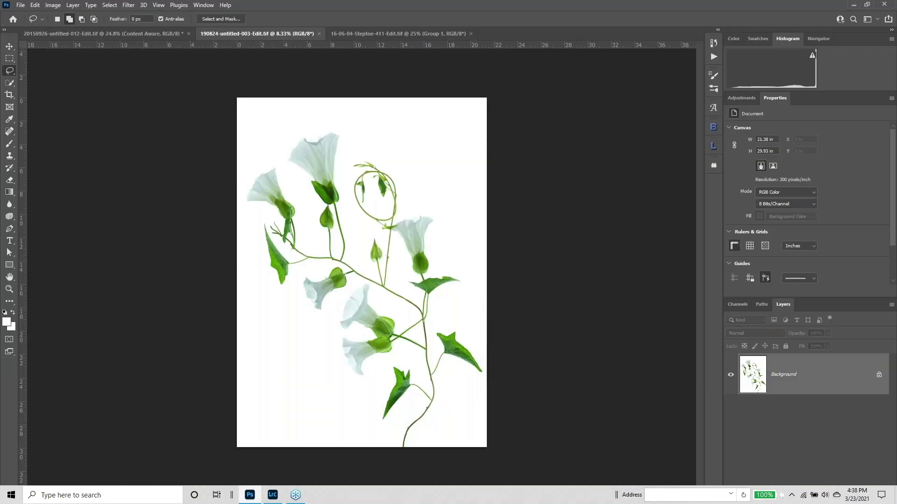
pyautogui.click(75, 34)
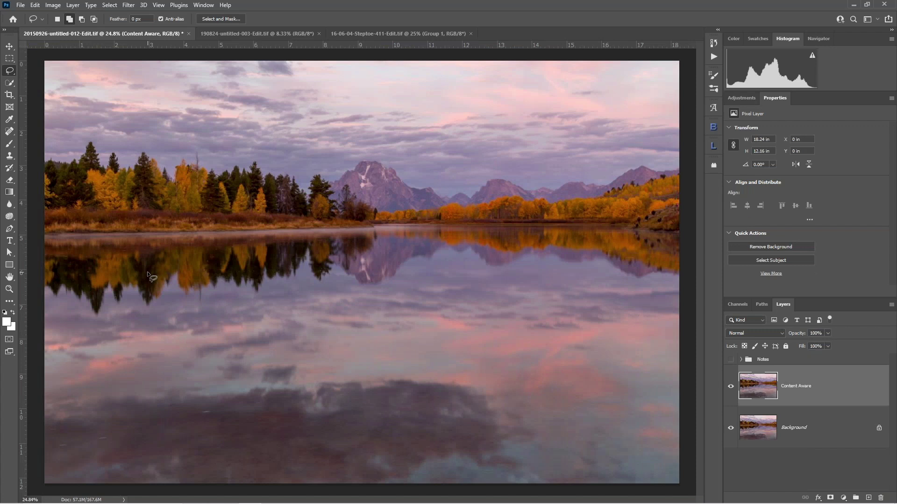
# Hide and reshow the Content Aware layer to compare the cleaned-up water with the original
pyautogui.click(730, 386)
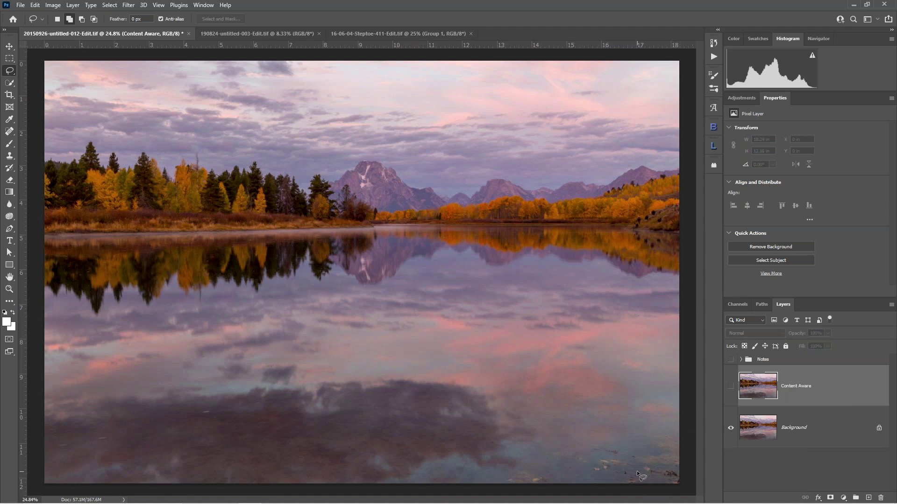
pyautogui.click(731, 386)
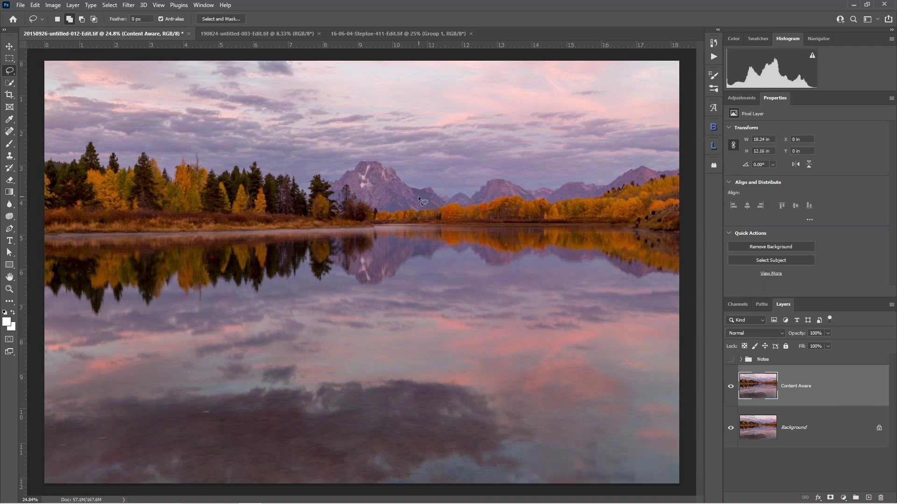
# Examine the sky, clouds and tree line at 50% magnification, and return to viewing the whole lake image
pyautogui.hotkey('ctrl', '+')
pyautogui.hotkey('ctrl', '+')
pyautogui.hotkey('ctrl', '+')
pyautogui.moveTo(410, 221); pyautogui.dragTo(445, 360)
pyautogui.moveTo(416, 186); pyautogui.dragTo(473, 322)
pyautogui.moveTo(402, 227); pyautogui.dragTo(628, 226)
pyautogui.moveTo(457, 220); pyautogui.dragTo(408, 210)
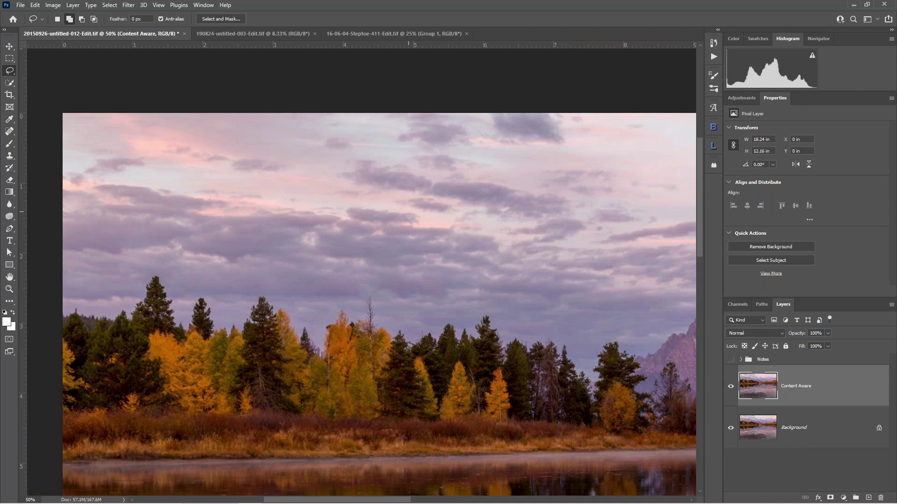
pyautogui.hotkey('ctrl', '-')
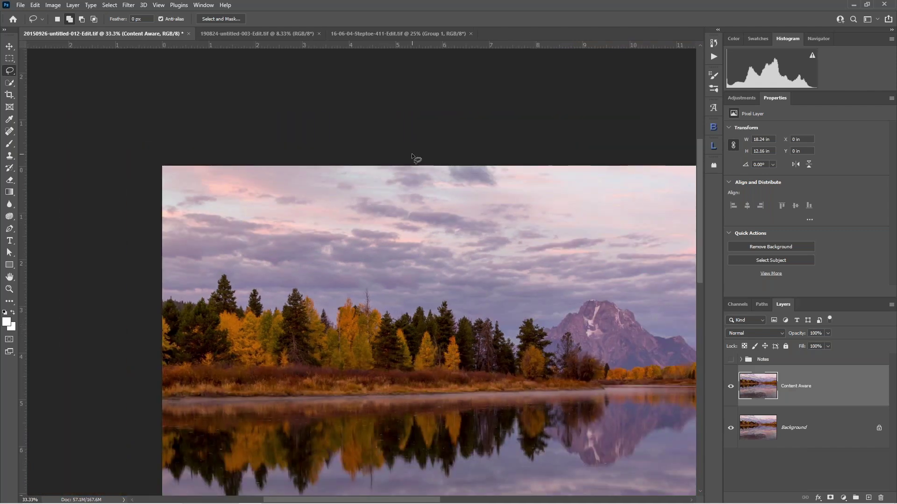
pyautogui.hotkey('ctrl', '0')
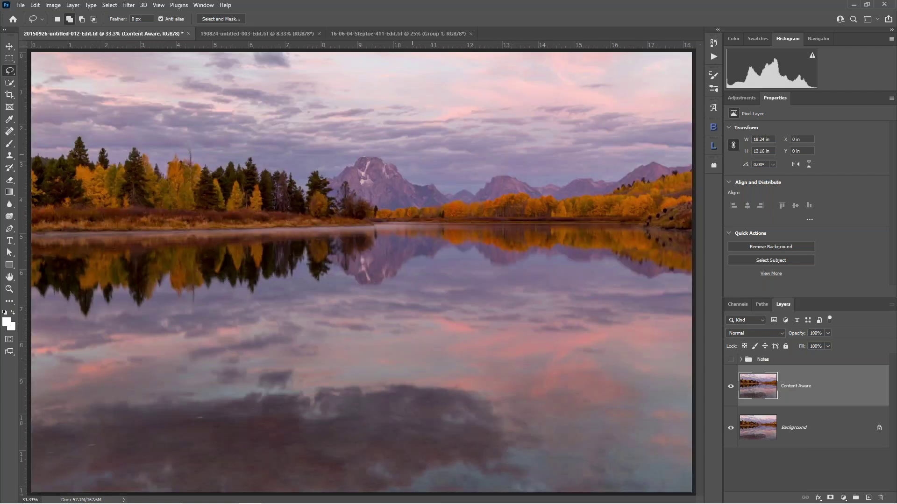
pyautogui.hotkey('ctrl', '-')
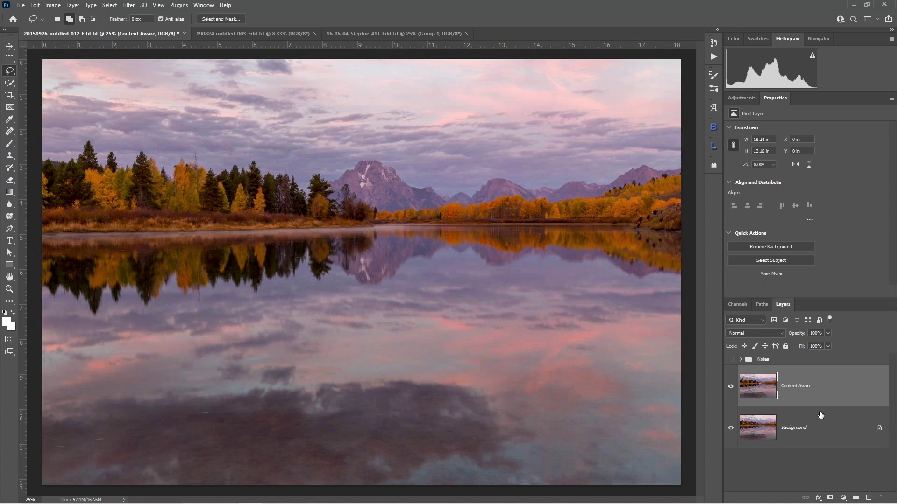
# Show the Notes group's planned-edit text over the image, look through its text layers, and toggle the group to compare
pyautogui.click(730, 361)
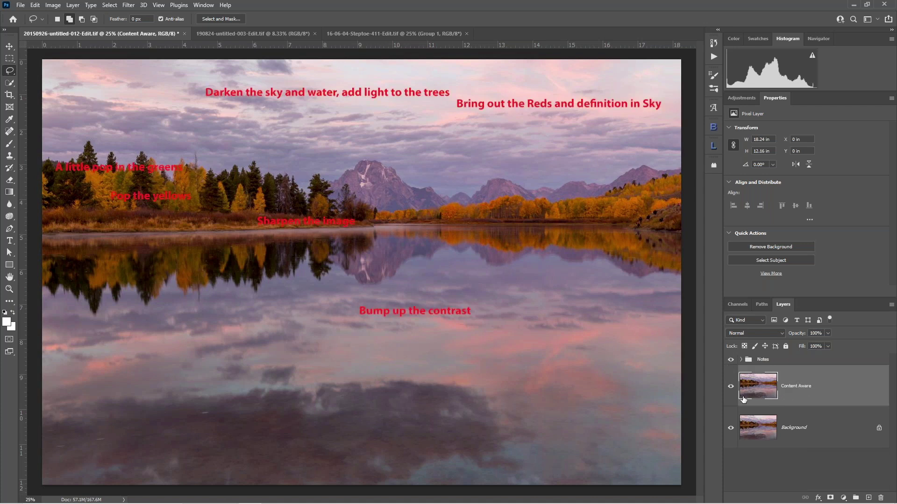
pyautogui.click(741, 360)
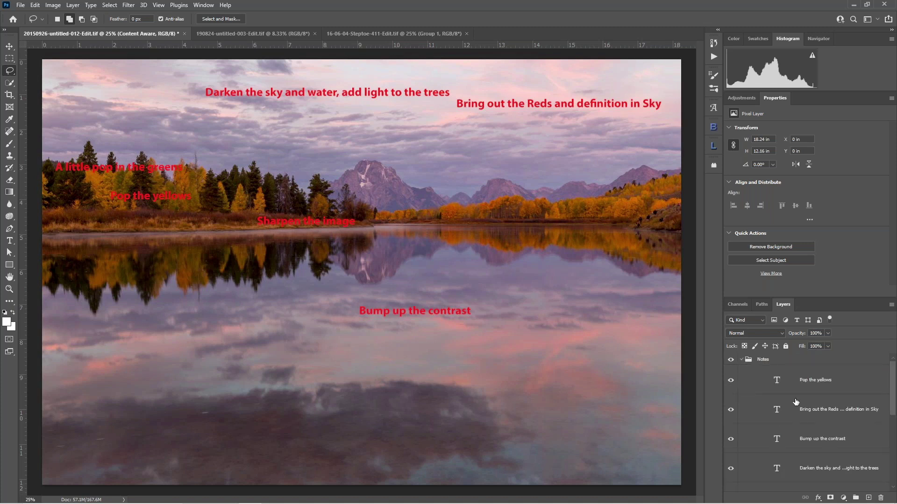
pyautogui.click(741, 360)
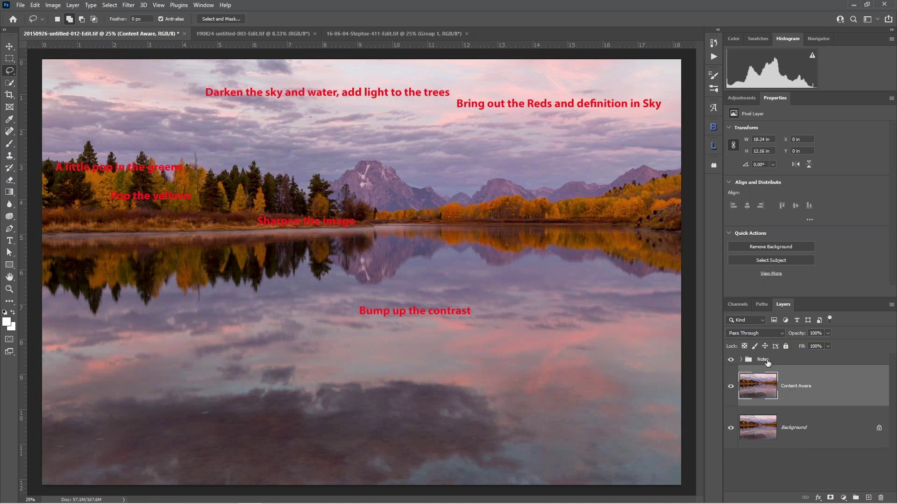
pyautogui.click(738, 360)
pyautogui.click(731, 360)
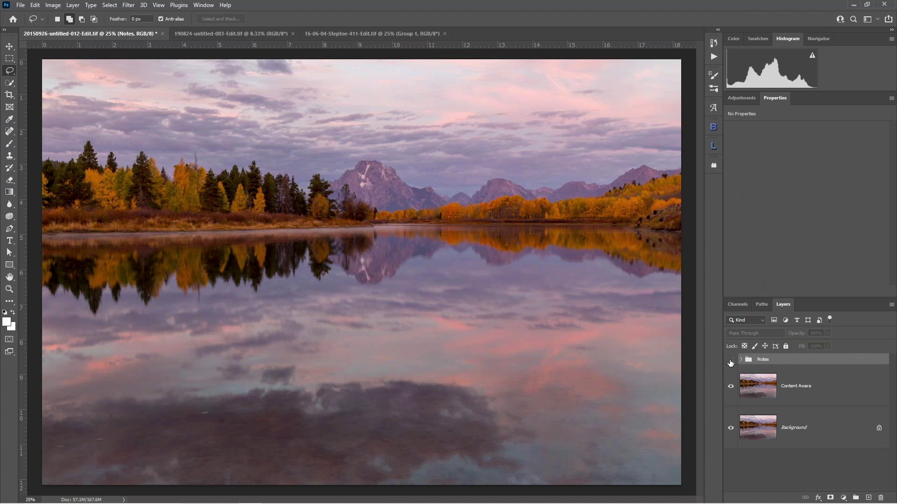
pyautogui.click(731, 361)
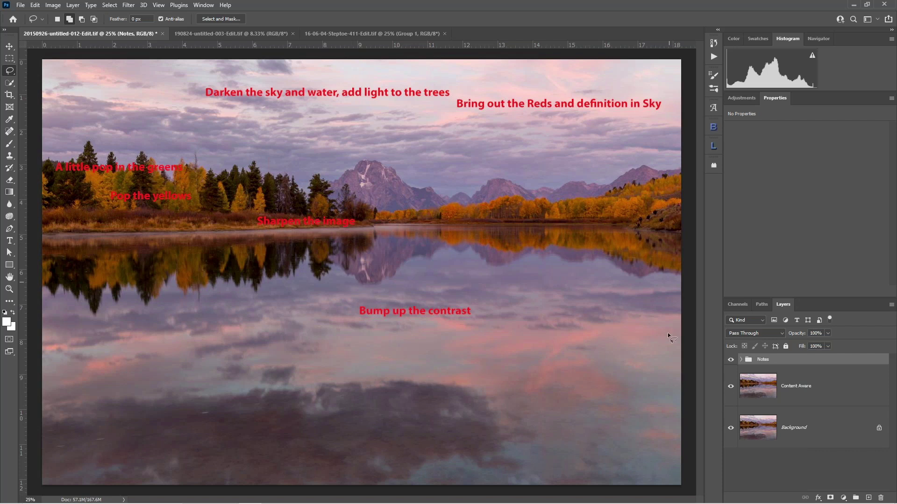
# Select the Content Aware layer and open it in Color Efex Pro 4 from the Nik Collection filters
pyautogui.click(825, 386)
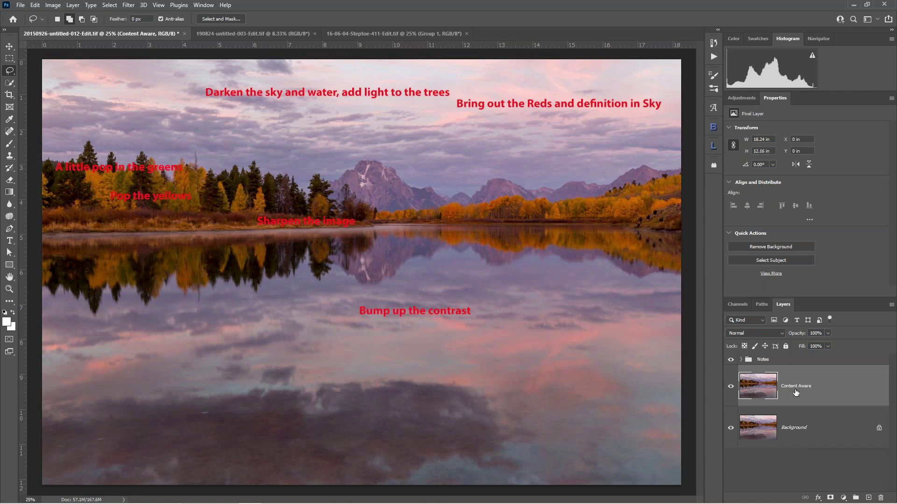
pyautogui.rightClick(852, 396)
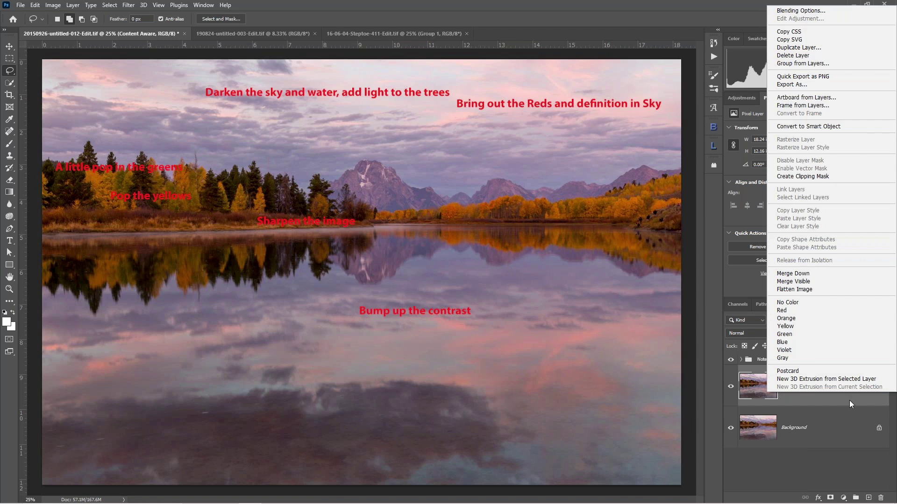
pyautogui.click(849, 405)
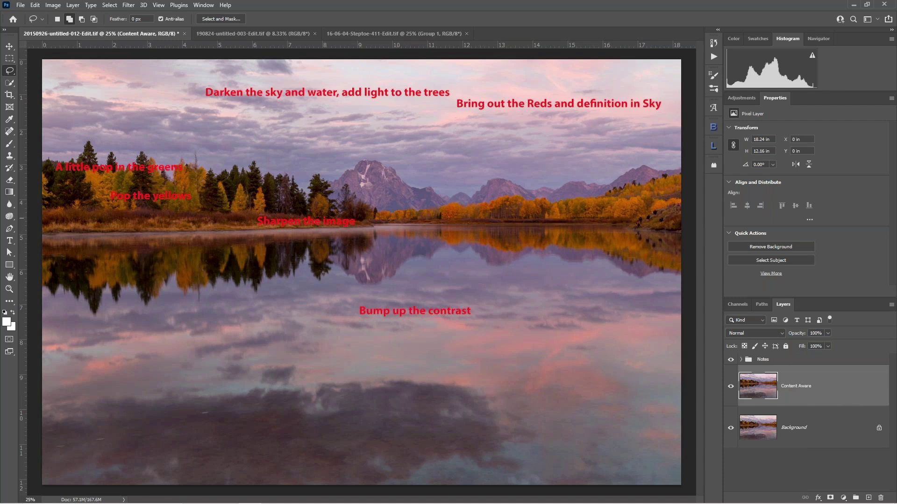
pyautogui.click(128, 7)
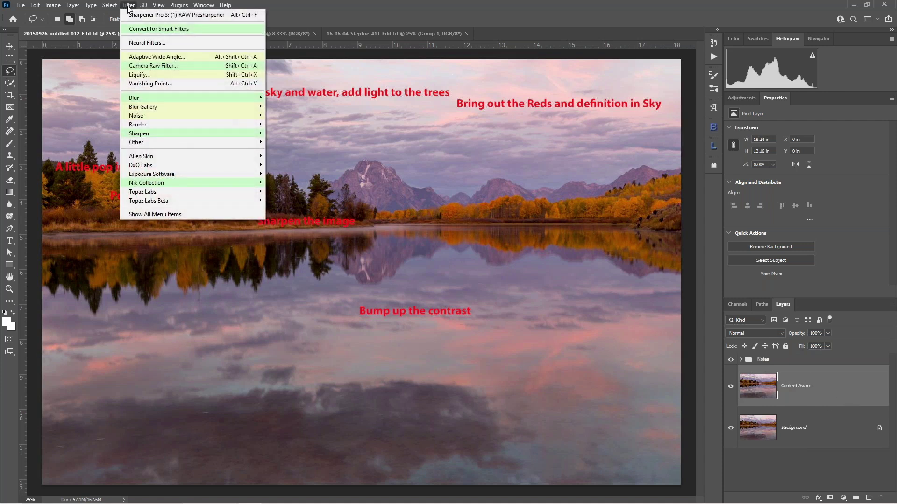
pyautogui.moveTo(210, 182)
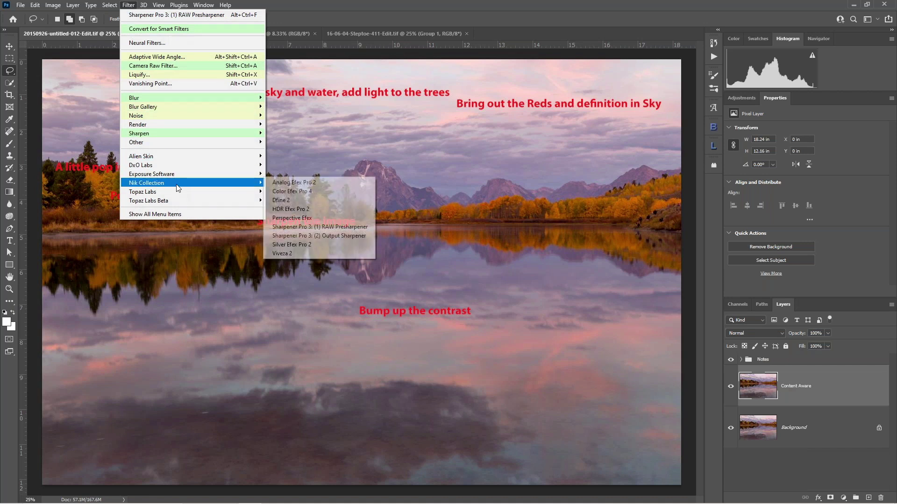
pyautogui.click(320, 191)
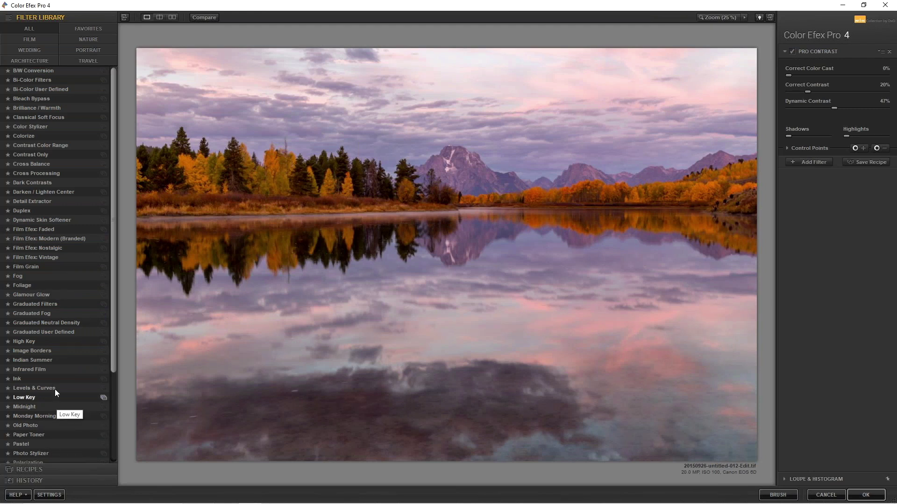
# Browse the Pro Contrast presets, trying 01 - Neutral and 04 - Strong Contrast before applying 03 - Dynamic Contrast
pyautogui.moveTo(111, 363); pyautogui.dragTo(108, 435)
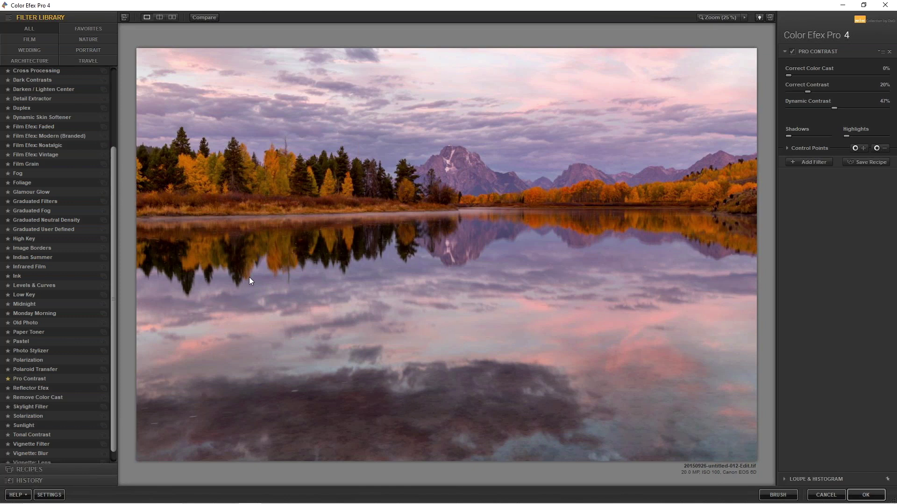
pyautogui.scroll(-1, 98, 388)
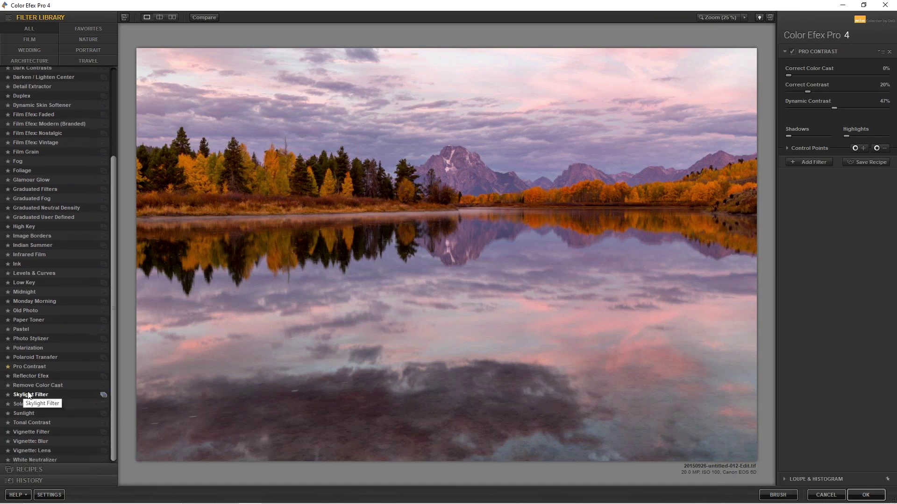
pyautogui.click(103, 366)
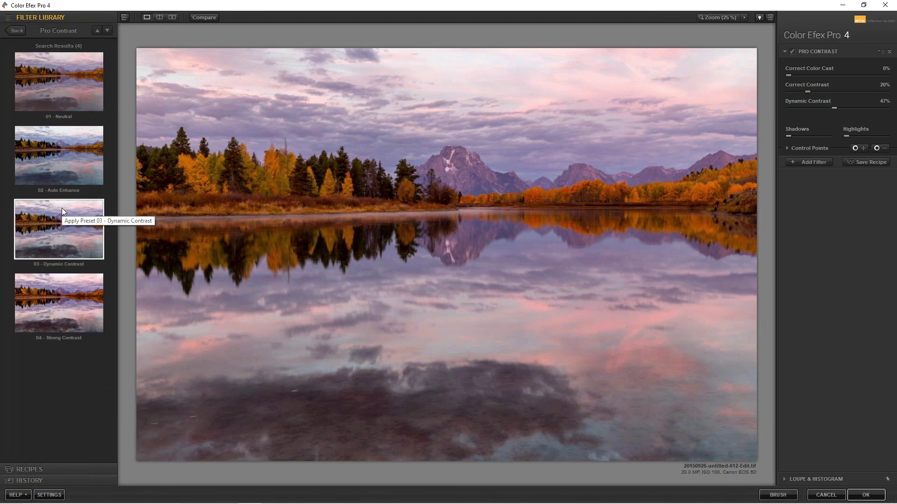
pyautogui.click(61, 86)
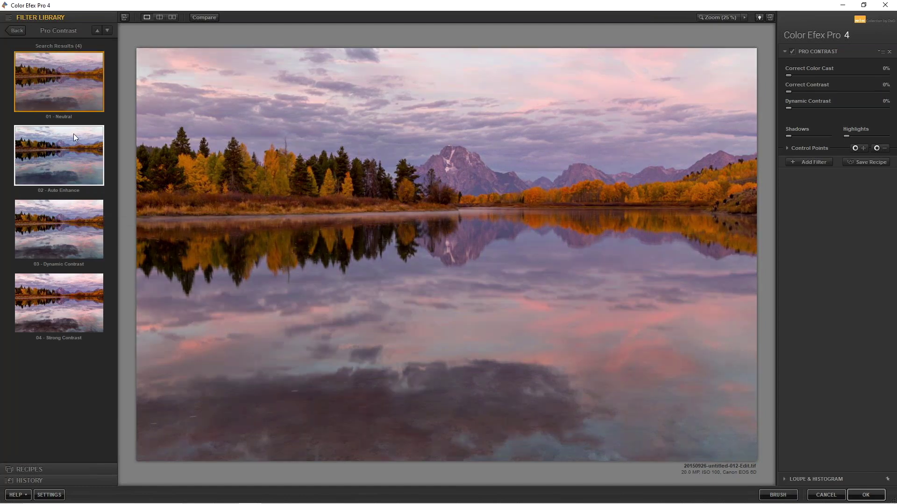
pyautogui.click(55, 300)
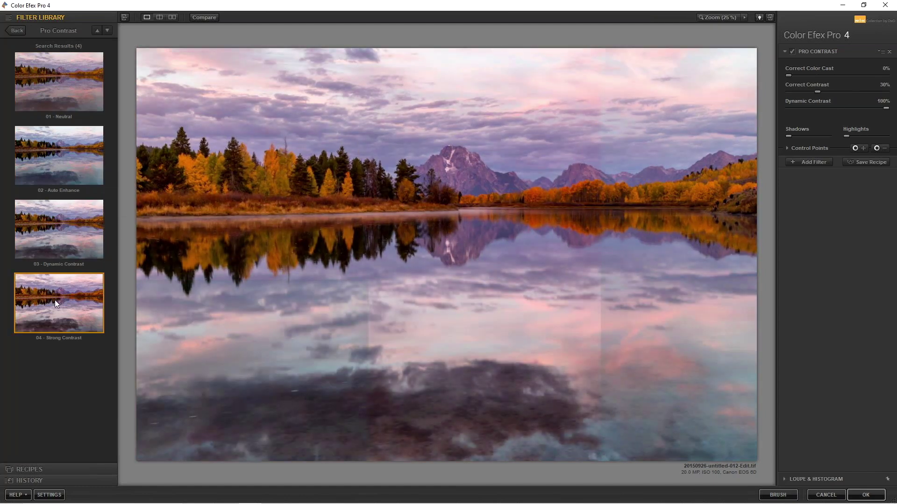
pyautogui.click(63, 240)
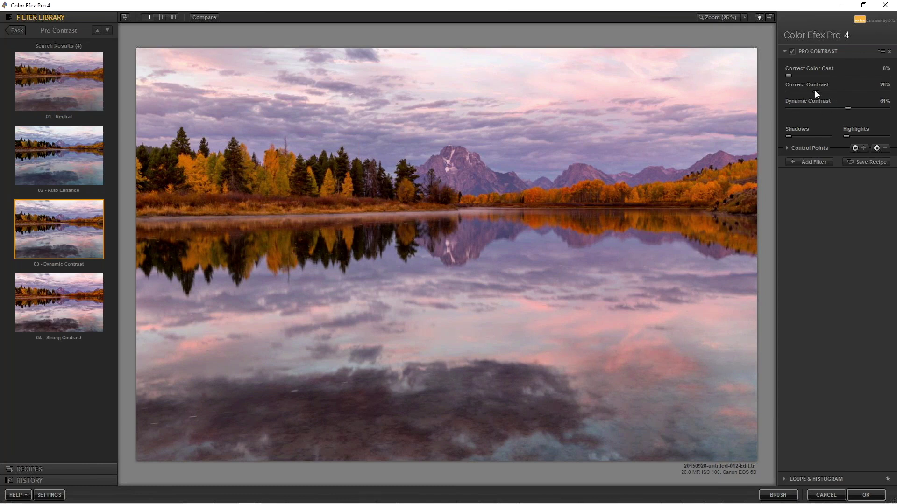
# Set Pro Contrast's Correct Contrast to 16%, Dynamic Contrast to 35% and Opacity to 100%, toggling the filter to compare
pyautogui.moveTo(793, 91); pyautogui.dragTo(787, 89)
pyautogui.moveTo(842, 102); pyautogui.dragTo(803, 105)
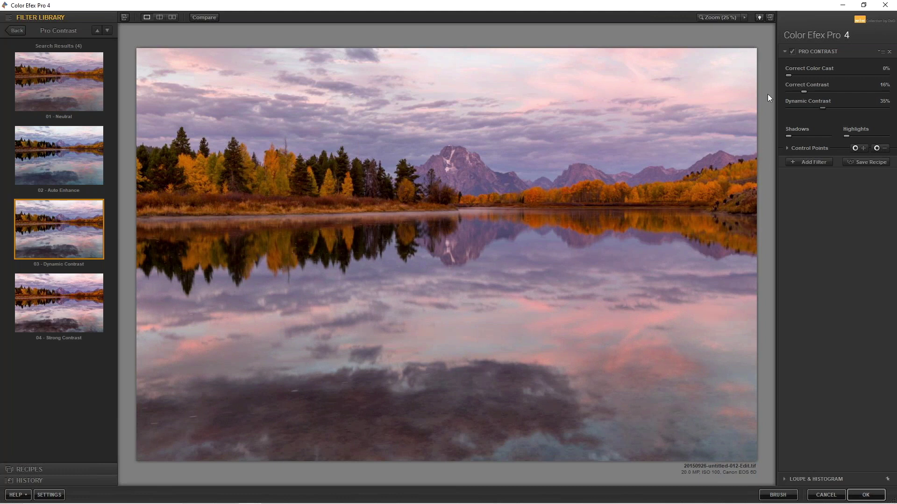
pyautogui.click(792, 52)
pyautogui.click(791, 51)
pyautogui.click(787, 148)
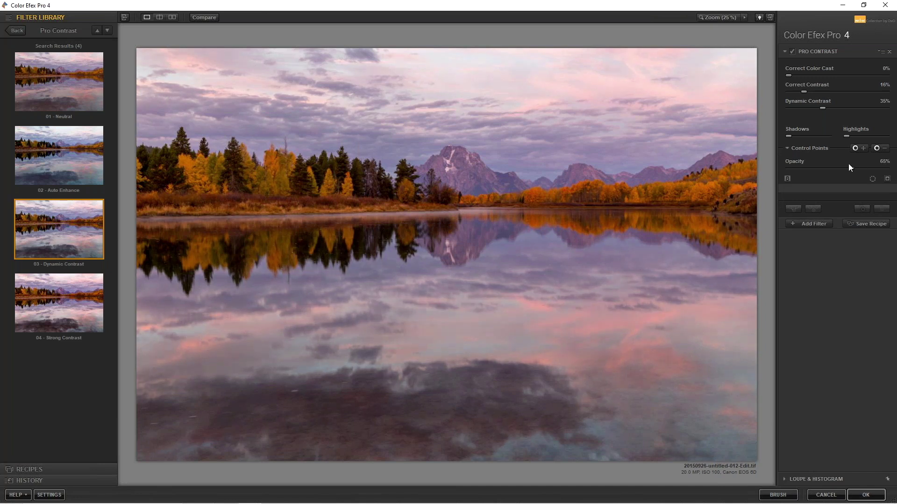
pyautogui.moveTo(878, 169); pyautogui.dragTo(893, 170)
# Add a Graduated Neutral Density filter, trying the 02 - Strong Dark Skies preset before applying 01 - Dark Skies
pyautogui.click(812, 224)
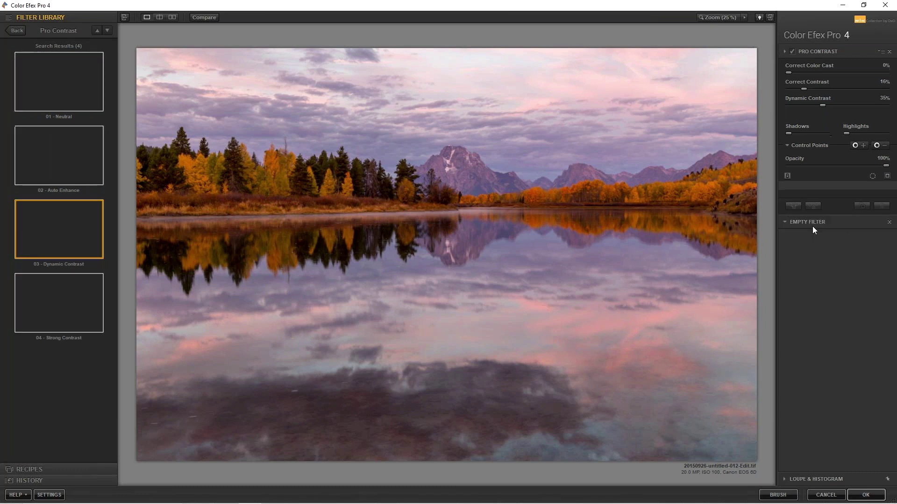
pyautogui.click(13, 31)
pyautogui.scroll(-3, 28, 234)
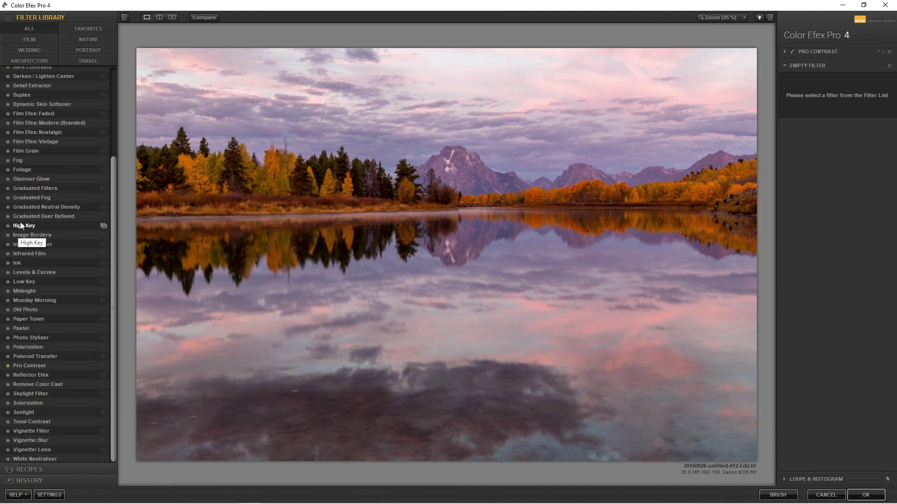
pyautogui.click(102, 206)
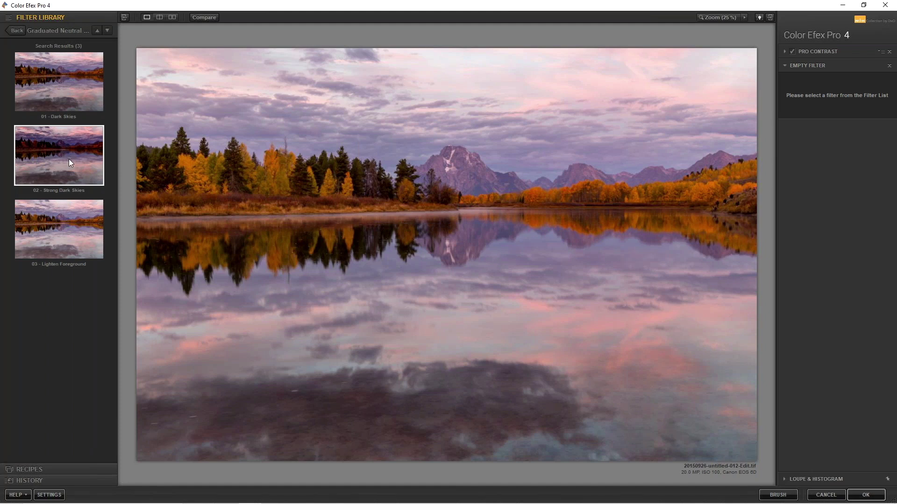
pyautogui.click(69, 160)
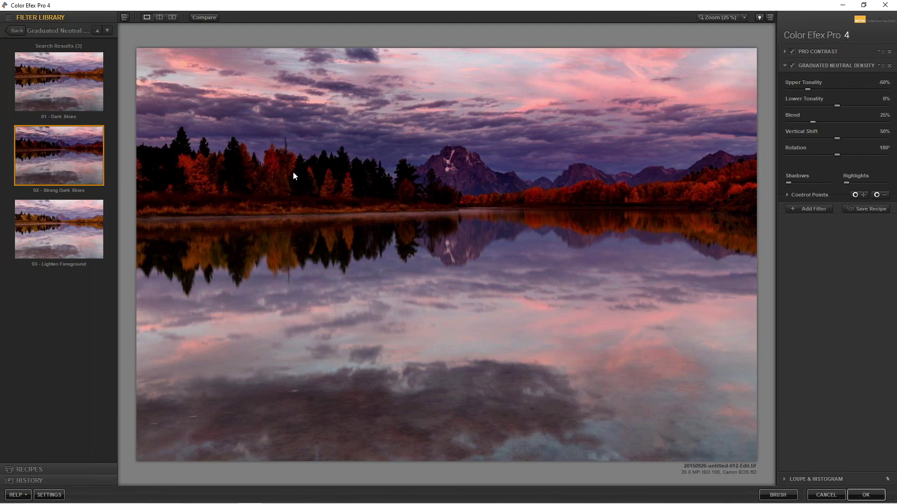
pyautogui.click(61, 86)
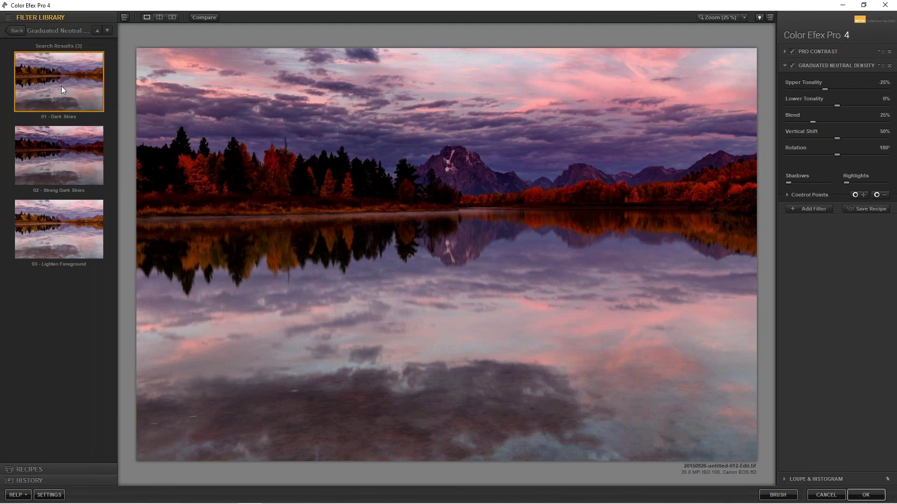
# Compare the image with and without the graduated filter, try the 03 - Lighten Foreground preset, and return to 01 - Dark Skies
pyautogui.click(791, 65)
pyautogui.click(791, 65)
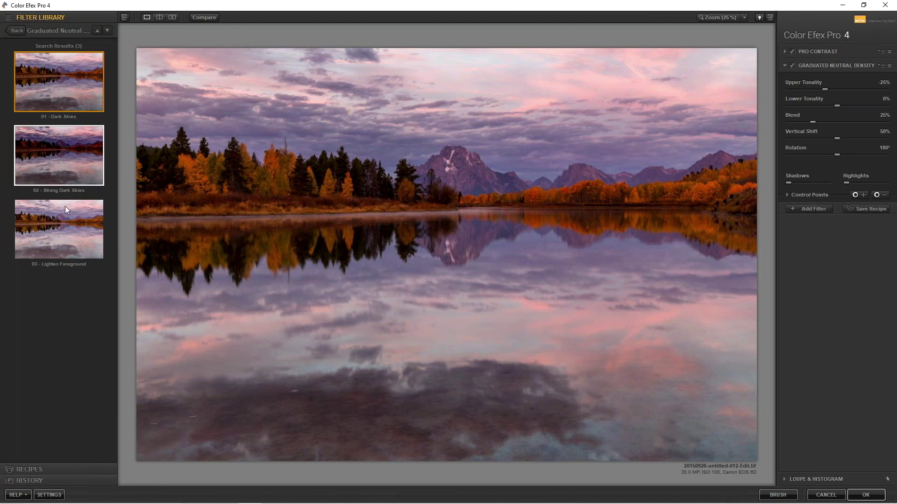
pyautogui.click(70, 231)
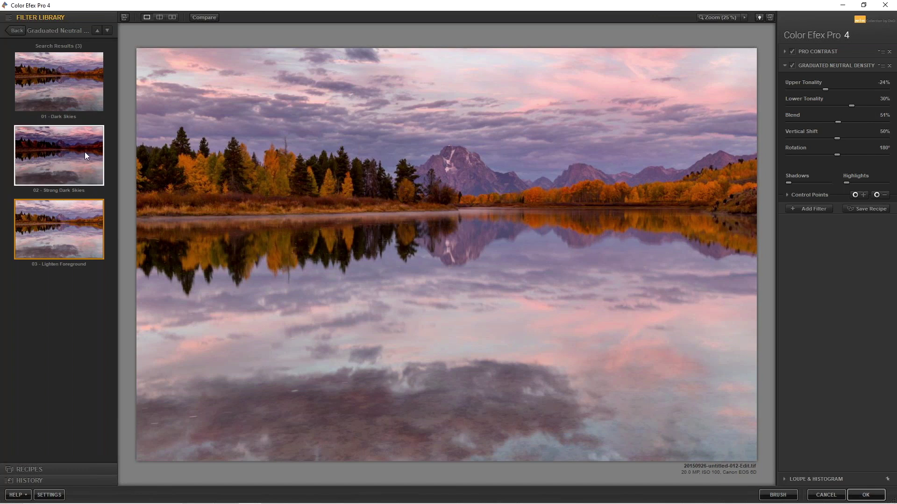
pyautogui.click(72, 86)
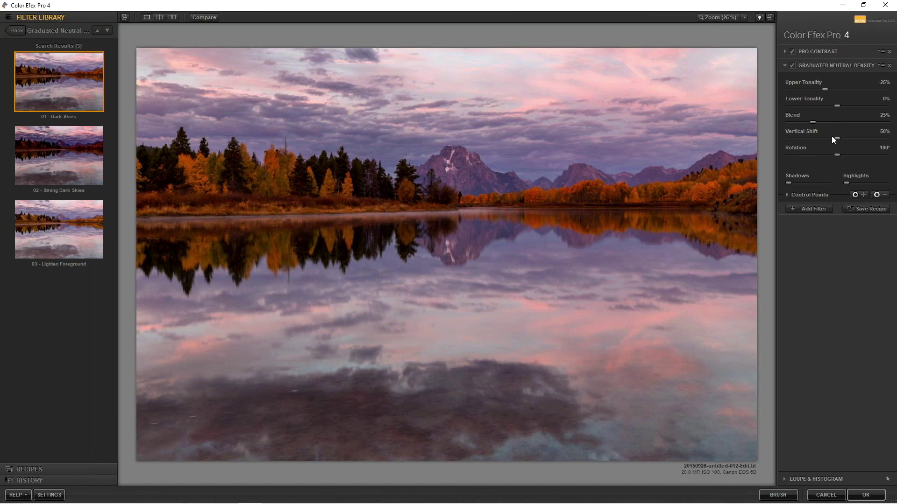
# Set the graduated filter's Vertical Shift to 36% and Rotation to 180°, toggling the filter to compare the sky
pyautogui.moveTo(833, 137); pyautogui.dragTo(824, 137)
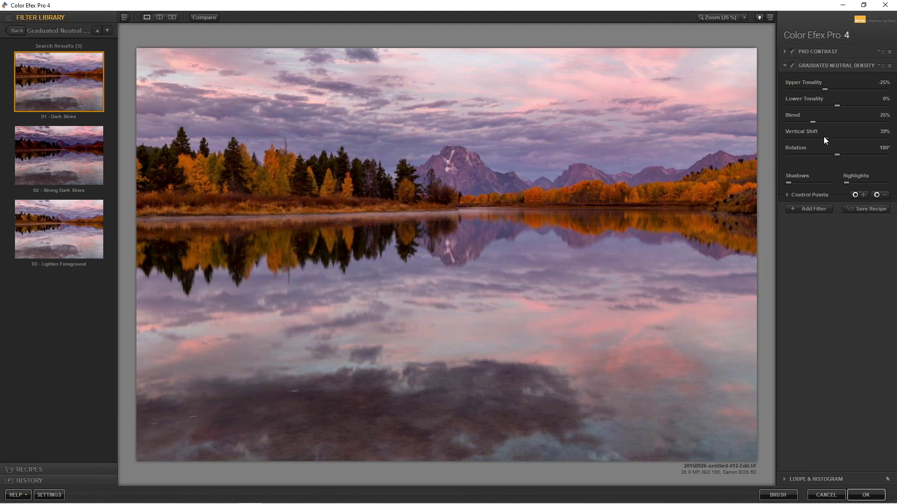
pyautogui.click(792, 63)
pyautogui.click(792, 64)
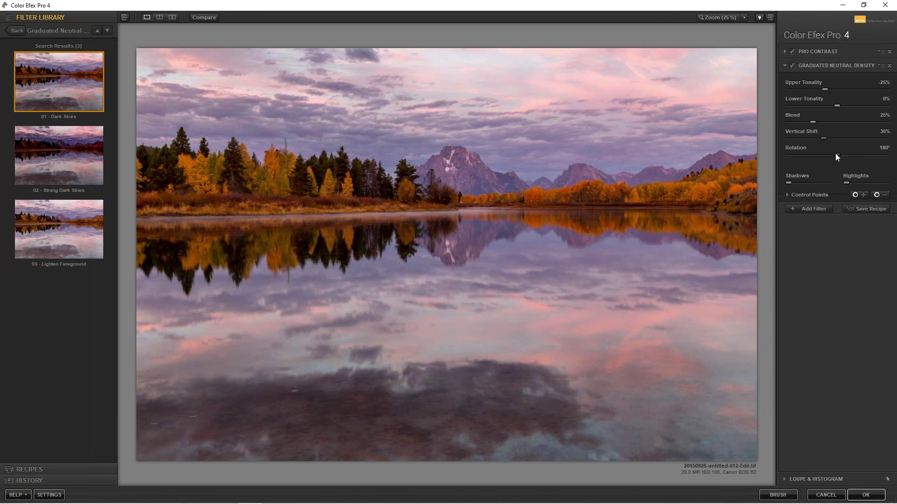
pyautogui.moveTo(838, 156)
pyautogui.mouseDown()
pyautogui.moveTo(855, 157)
pyautogui.moveTo(839, 153)
pyautogui.mouseUp()
pyautogui.click(883, 148)
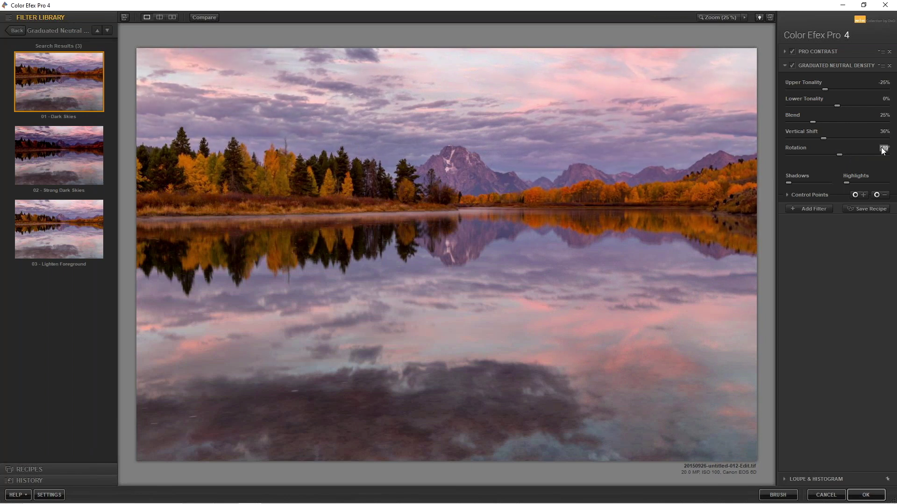
pyautogui.write('18')
pyautogui.press('Return')
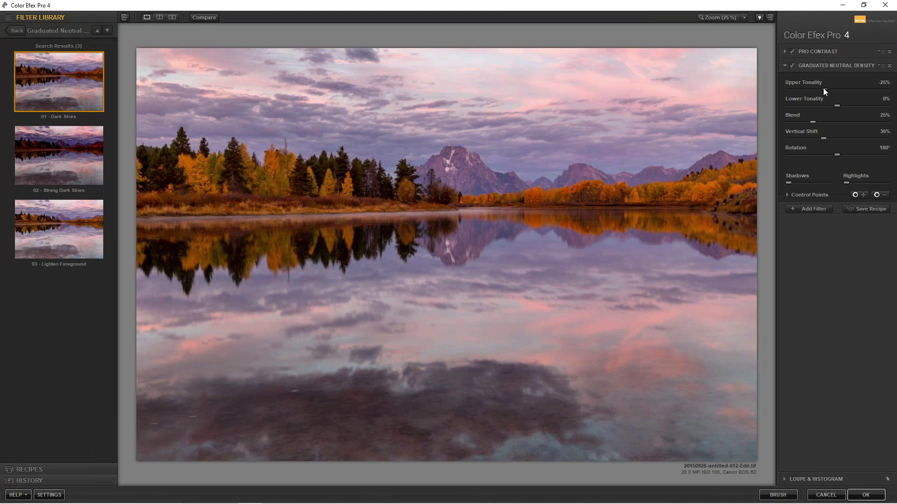
# Set the graduated filter's Upper Tonality to -57% and Blend to 26%, toggling the filter to judge the darker sky
pyautogui.moveTo(817, 86); pyautogui.dragTo(807, 87)
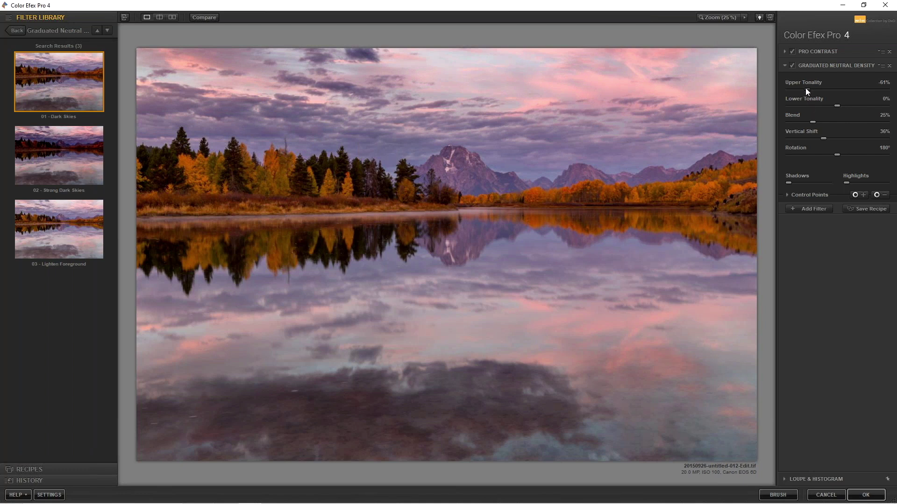
pyautogui.click(792, 66)
pyautogui.click(792, 66)
pyautogui.click(792, 65)
pyautogui.click(792, 65)
pyautogui.moveTo(817, 120); pyautogui.dragTo(811, 117)
pyautogui.click(792, 65)
pyautogui.click(792, 66)
# Place negative control points along the shoreline and tree line to exclude them from the Graduated Neutral Density effect
pyautogui.click(876, 195)
pyautogui.click(684, 198)
pyautogui.moveTo(683, 199); pyautogui.dragTo(712, 209)
pyautogui.moveTo(689, 206); pyautogui.dragTo(477, 212)
pyautogui.click(709, 205)
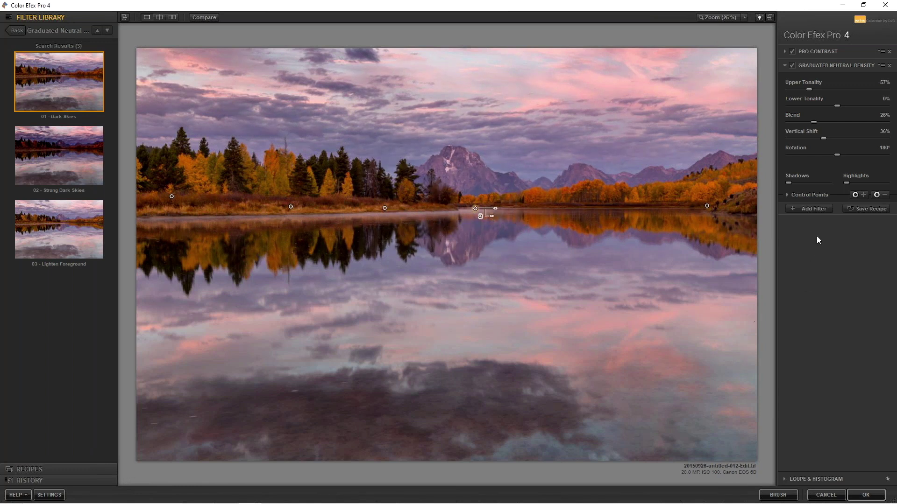
# Preview the Graduated Neutral Density effect off and on, and add a Sunlight filter with the 02 - Bright Contrast preset
pyautogui.click(791, 64)
pyautogui.click(791, 64)
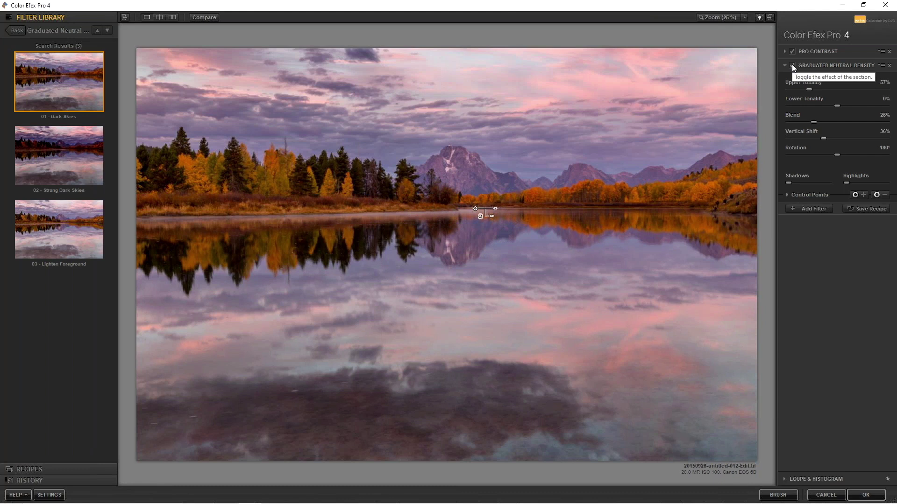
pyautogui.click(820, 209)
pyautogui.click(15, 32)
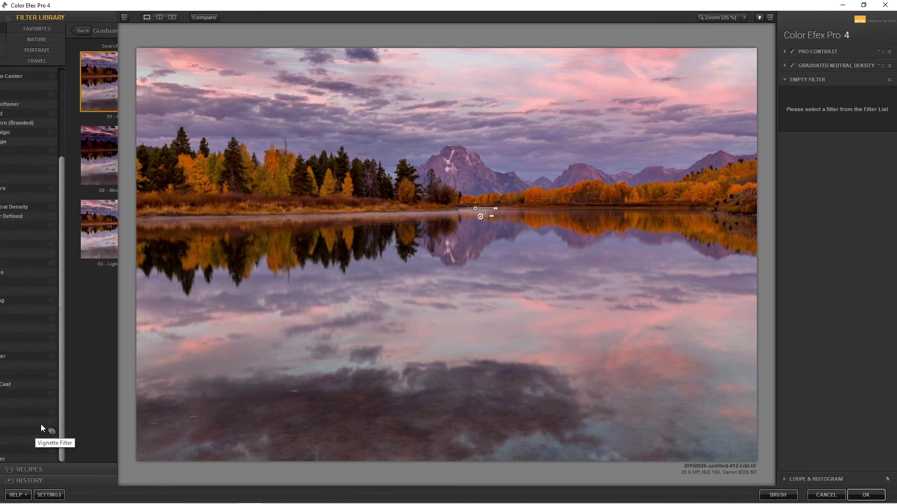
pyautogui.scroll(-10, 56, 411)
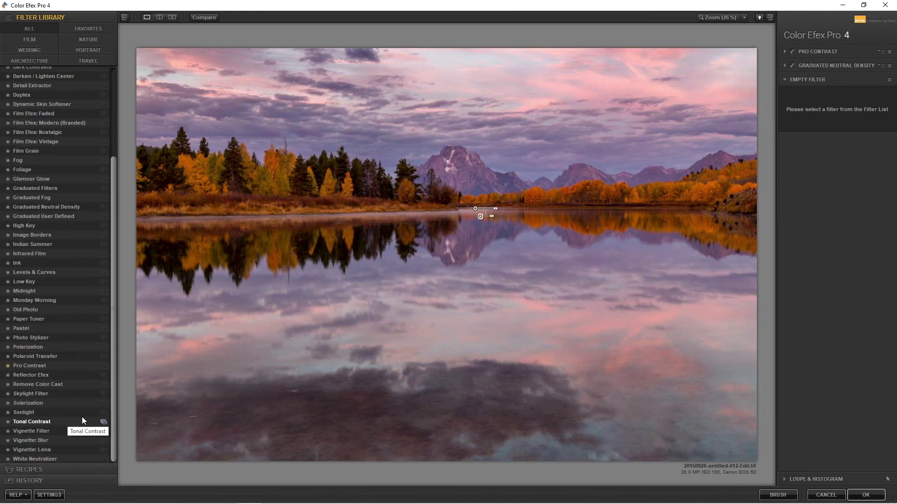
pyautogui.click(101, 413)
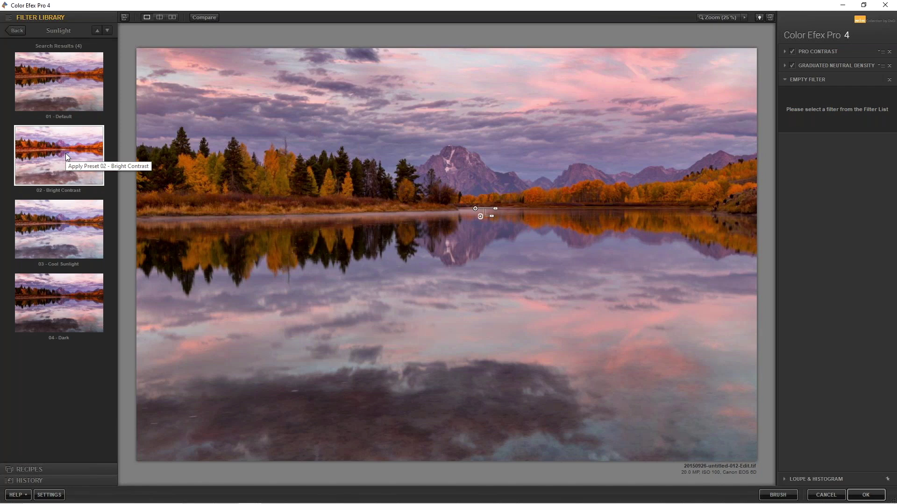
pyautogui.click(66, 157)
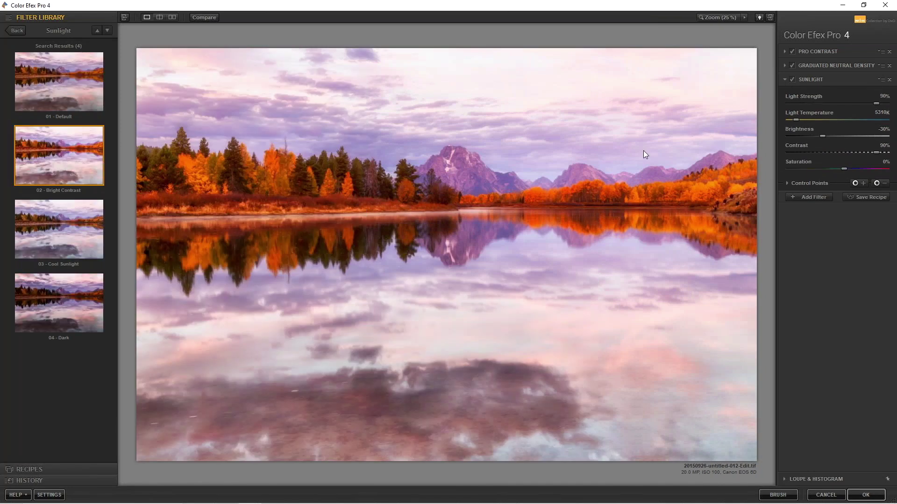
# Set Sunlight's Light Strength to 76%, Brightness to -10%, Contrast to 75% and Saturation to -6%, comparing the effect off and on
pyautogui.click(792, 79)
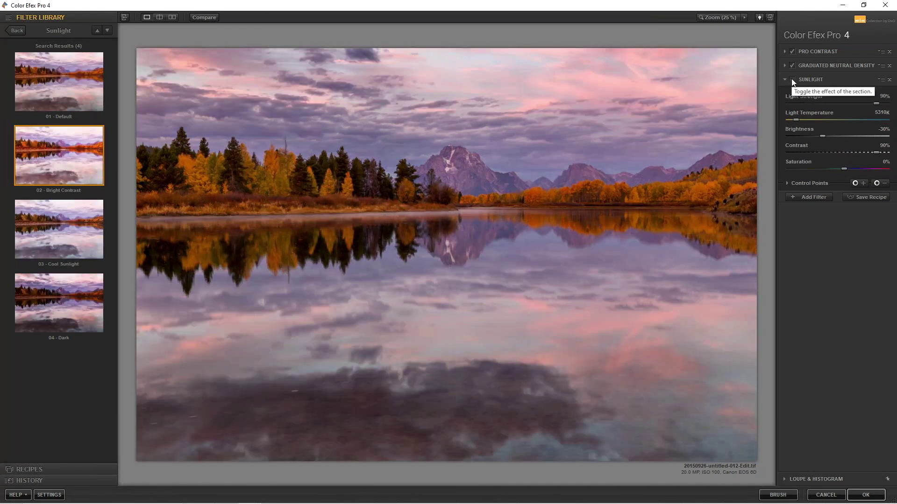
pyautogui.click(792, 79)
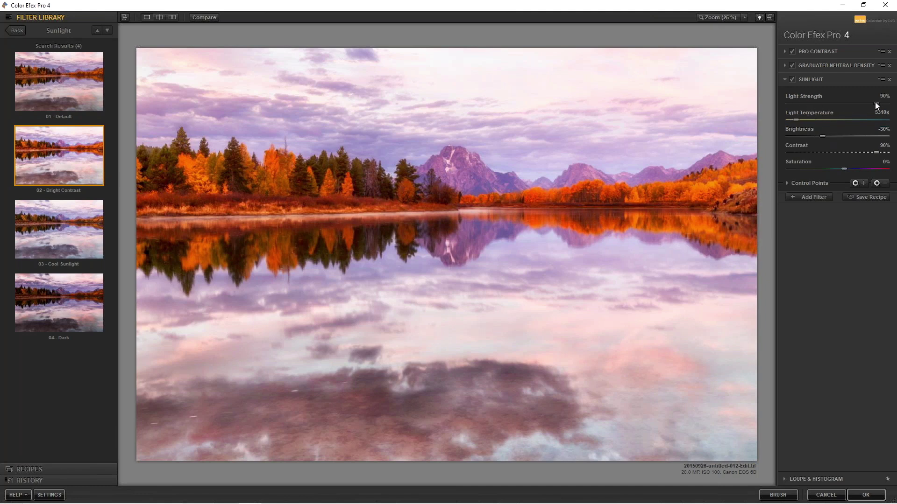
pyautogui.moveTo(869, 101)
pyautogui.mouseDown()
pyautogui.moveTo(852, 102)
pyautogui.moveTo(862, 102)
pyautogui.mouseUp()
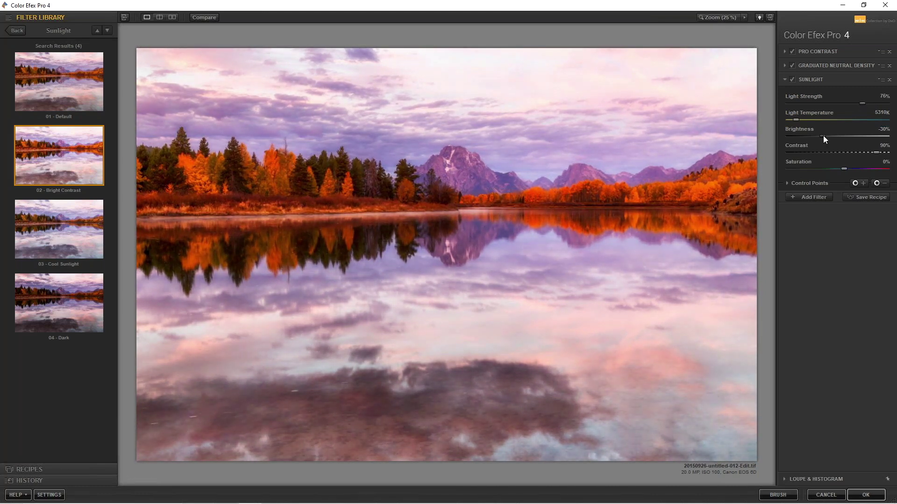
pyautogui.moveTo(826, 136); pyautogui.dragTo(832, 136)
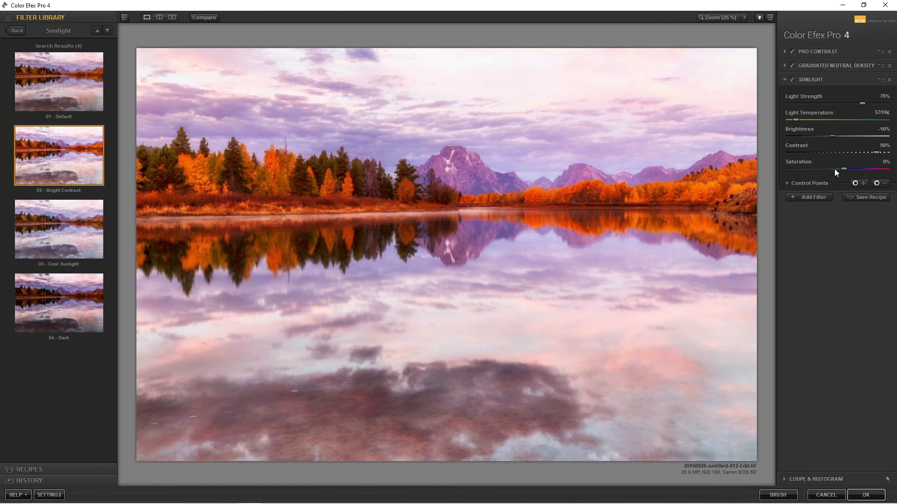
pyautogui.moveTo(839, 167); pyautogui.dragTo(836, 172)
pyautogui.click(793, 82)
pyautogui.click(792, 82)
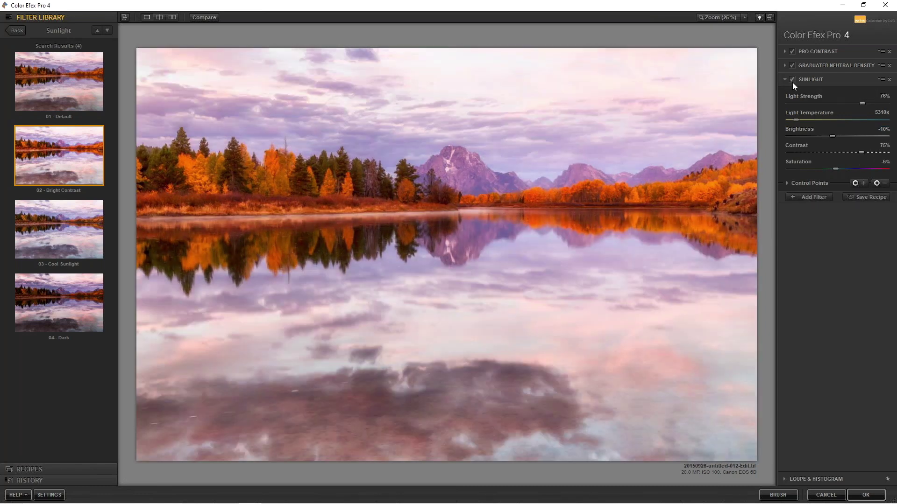
# Place five positive Sunlight control points along the far shoreline and trees, and preview the filter off and on
pyautogui.click(855, 183)
pyautogui.click(693, 193)
pyautogui.moveTo(693, 194); pyautogui.dragTo(697, 200)
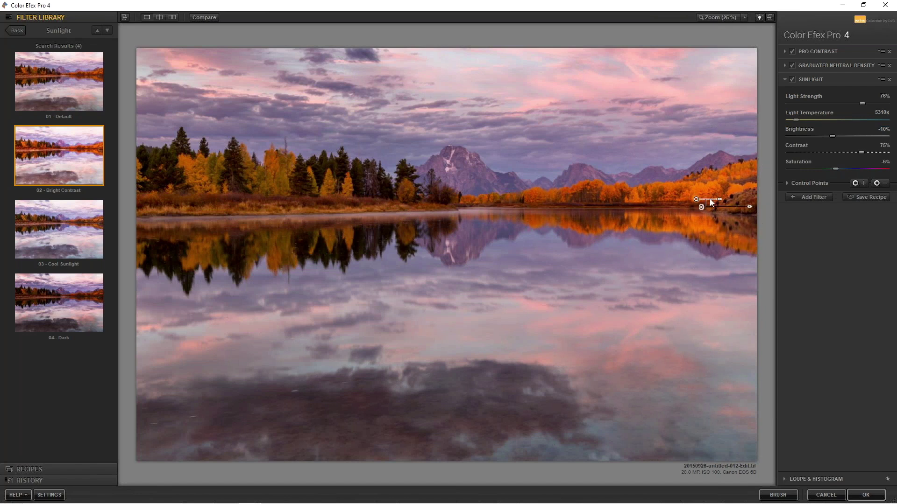
pyautogui.moveTo(696, 200); pyautogui.dragTo(187, 209)
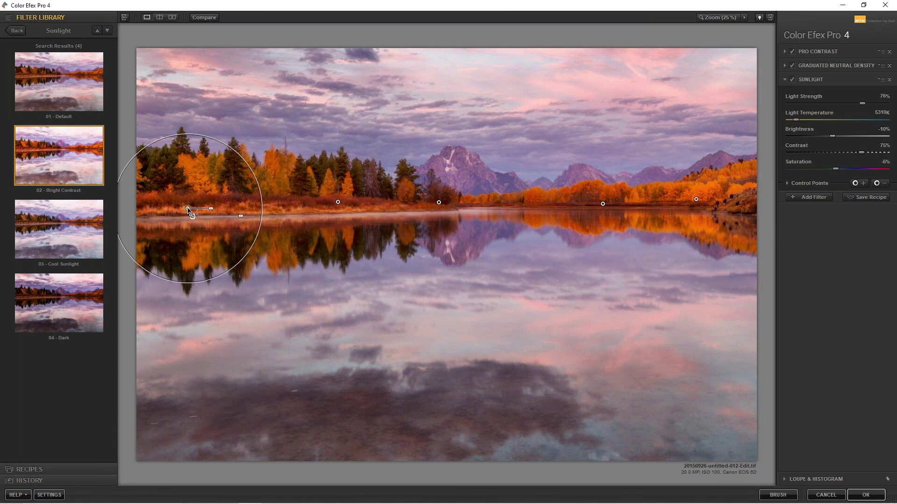
pyautogui.click(792, 80)
pyautogui.click(792, 80)
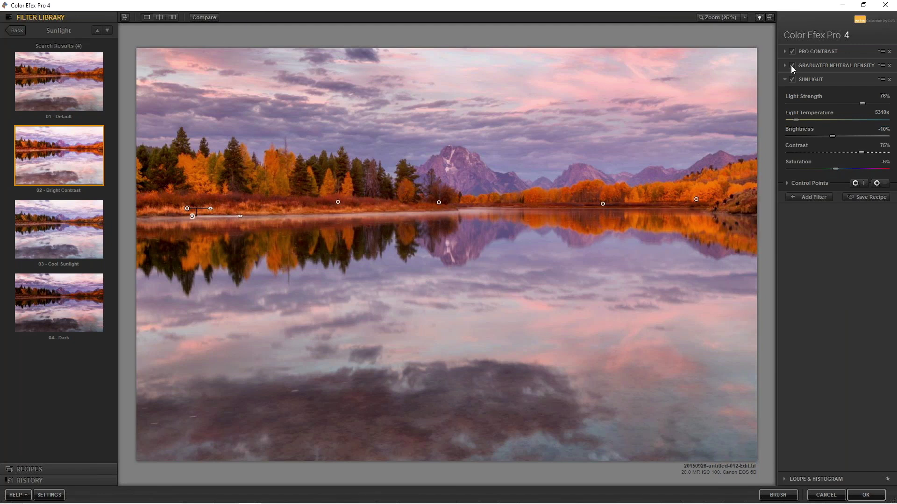
# Inspect the shoreline trees at 100% zoom, return to 25%, and compare the image without and with the Sunlight filter
pyautogui.click(744, 17)
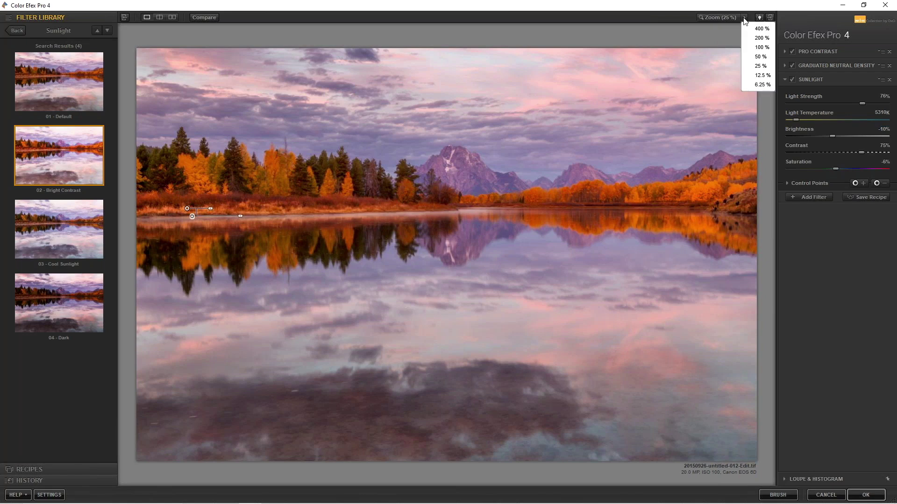
pyautogui.click(762, 48)
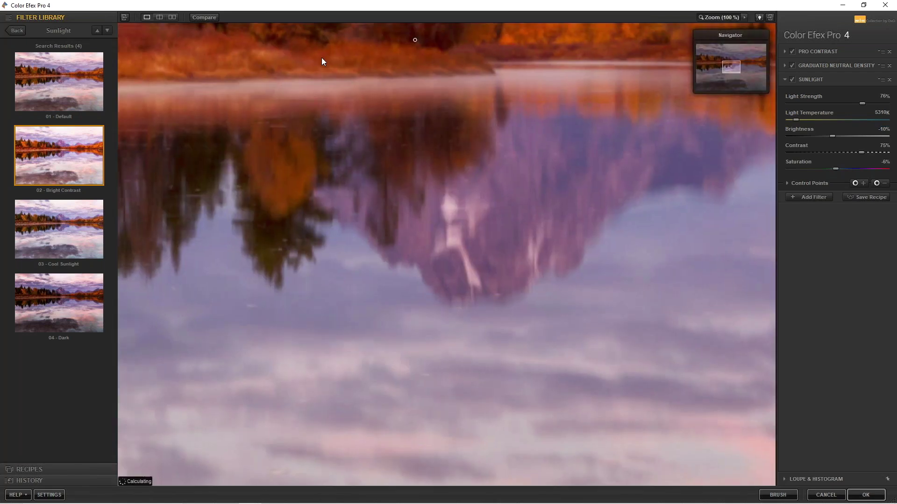
pyautogui.moveTo(348, 76); pyautogui.dragTo(704, 239)
pyautogui.moveTo(180, 239); pyautogui.dragTo(633, 212)
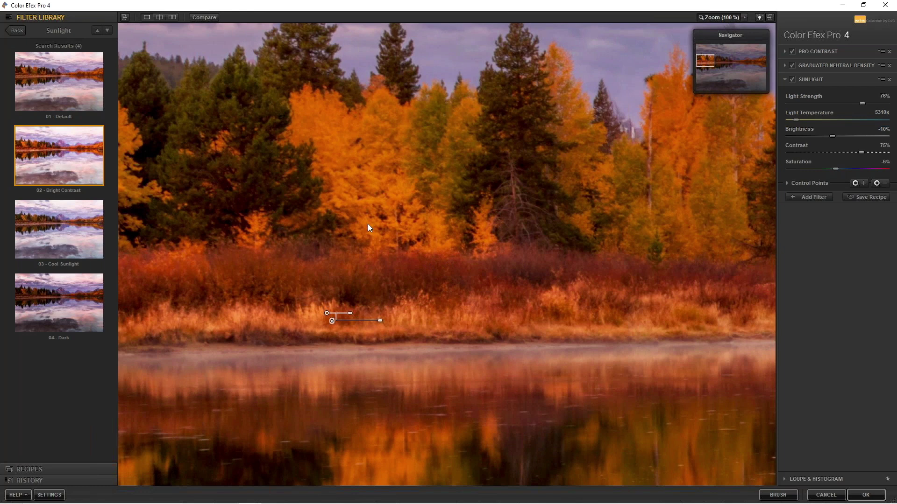
pyautogui.click(744, 18)
pyautogui.click(766, 66)
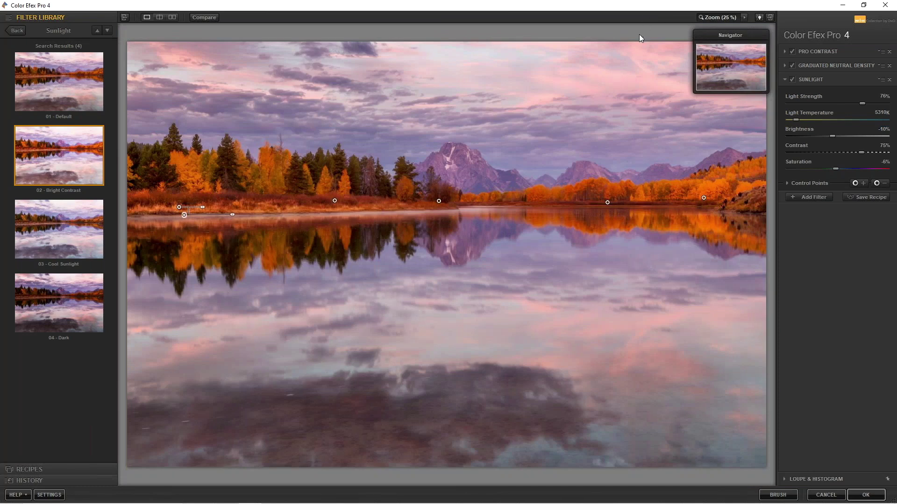
pyautogui.click(791, 80)
pyautogui.click(792, 80)
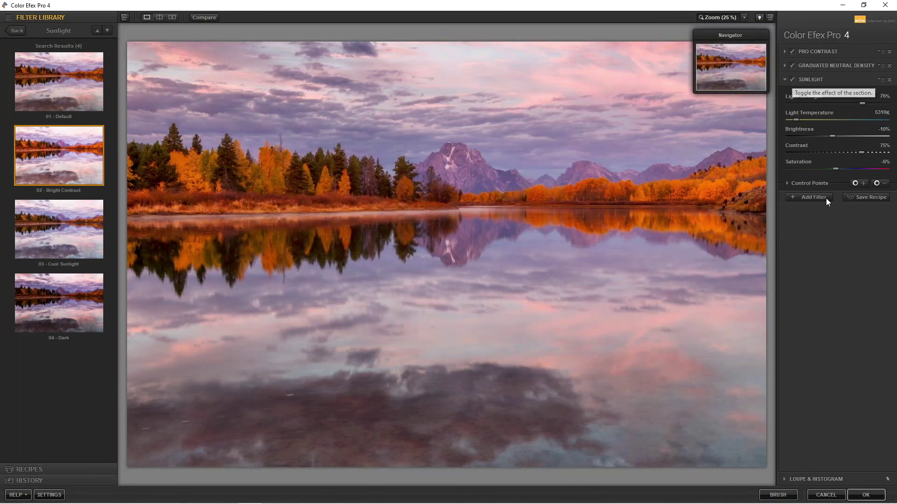
# Add a Brilliance / Warmth filter to the stack using the 01 - Neutral preset
pyautogui.click(790, 196)
pyautogui.click(17, 31)
pyautogui.scroll(-2, 23, 187)
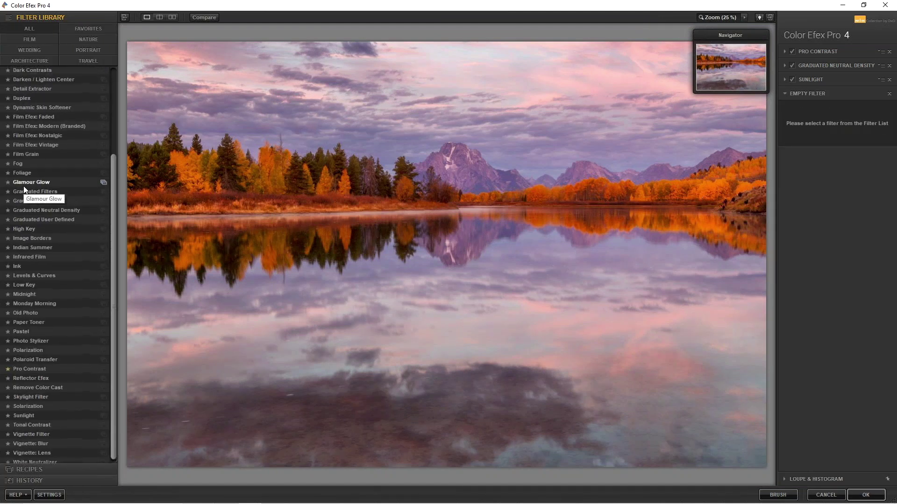
pyautogui.scroll(3, 24, 189)
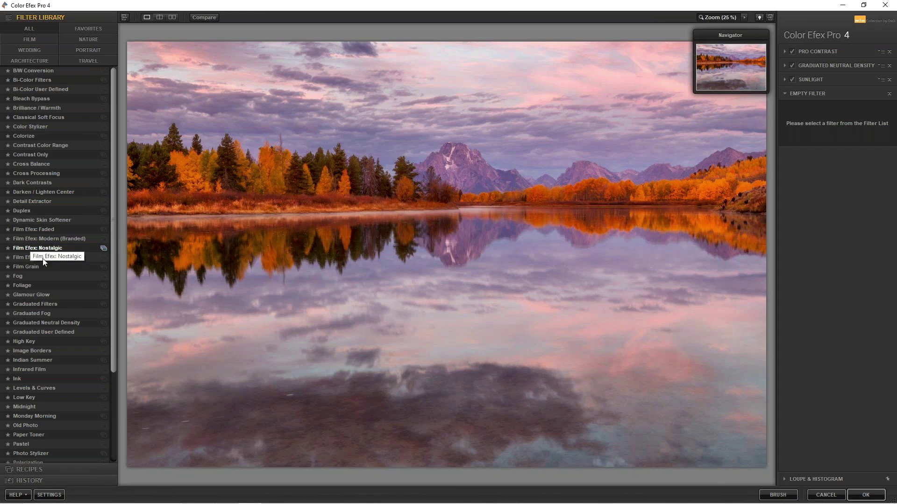
pyautogui.click(104, 109)
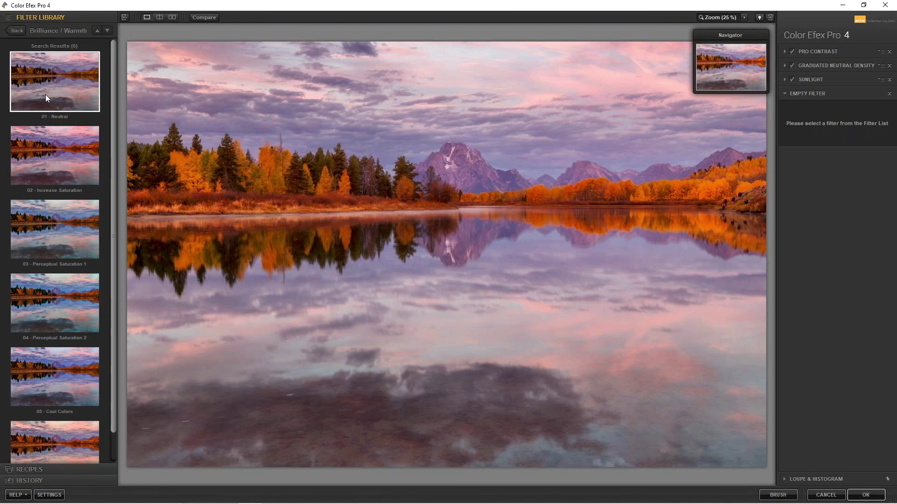
pyautogui.scroll(-1, 58, 200)
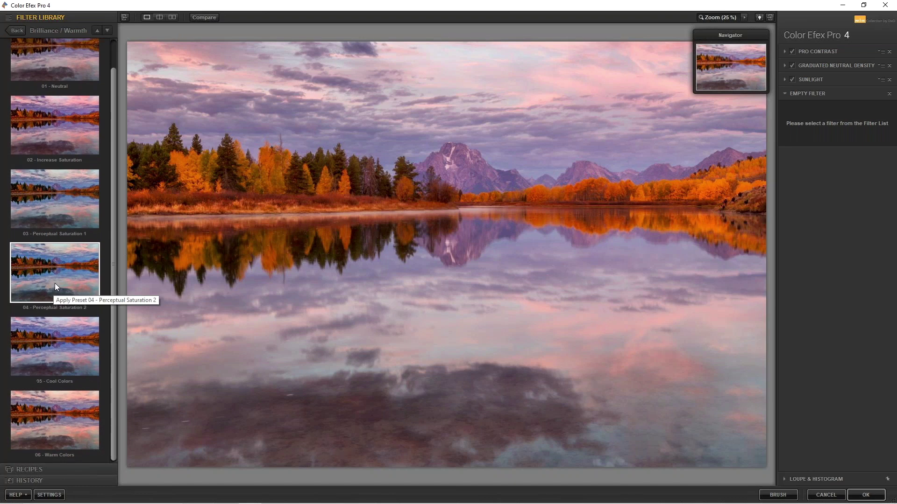
pyautogui.scroll(1, 62, 206)
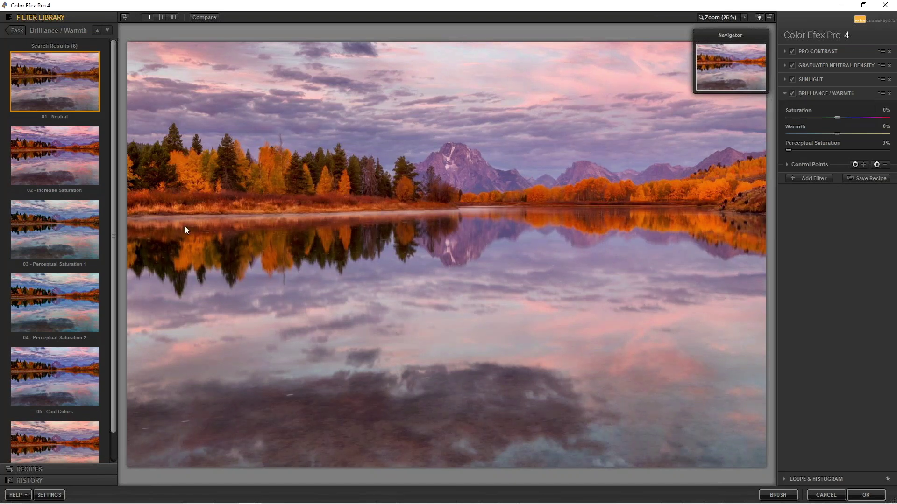
# Try the 02 - Increase Saturation preset, switch to 06 - Warm Colors, and set Saturation to 15% and Warmth to 44%
pyautogui.click(50, 164)
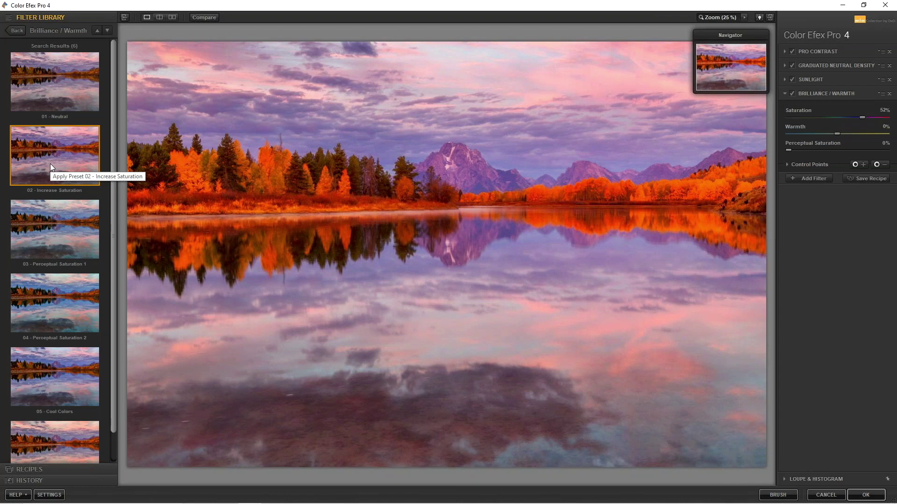
pyautogui.scroll(-3, 50, 256)
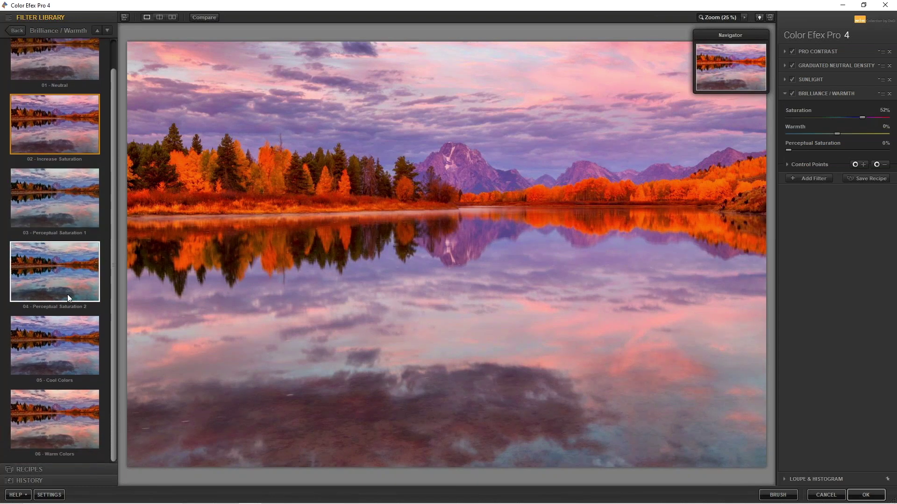
pyautogui.scroll(-1, 66, 304)
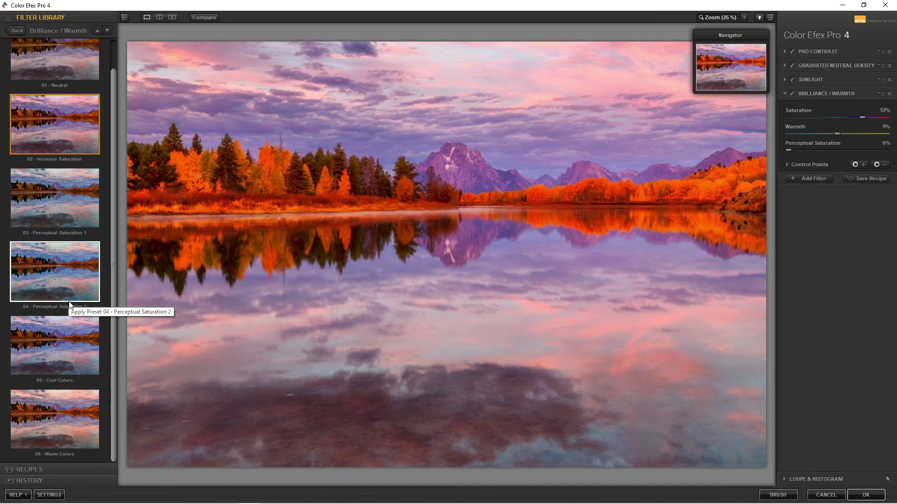
pyautogui.click(55, 422)
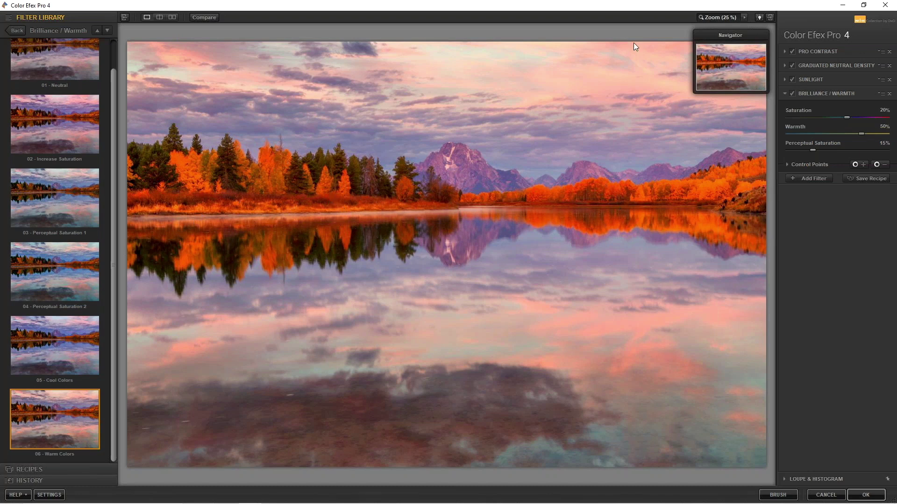
pyautogui.moveTo(740, 34); pyautogui.dragTo(787, 16)
pyautogui.moveTo(855, 133); pyautogui.dragTo(857, 133)
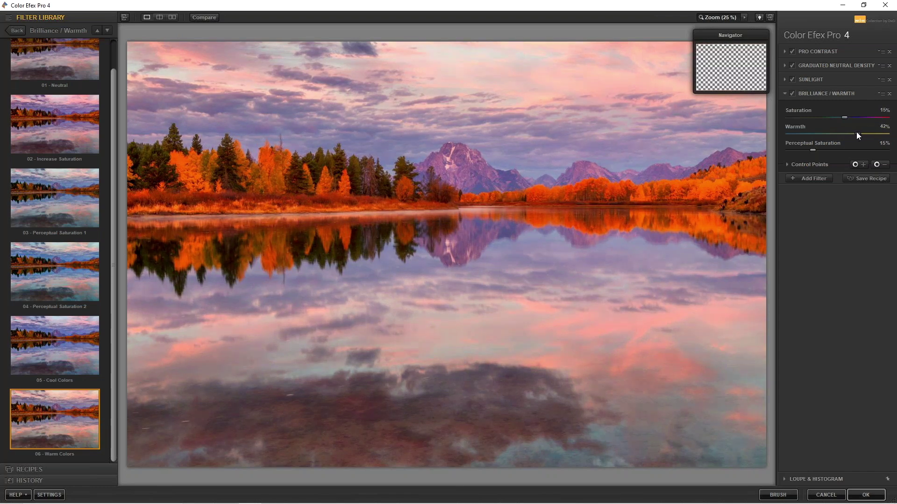
# Place five positive Brilliance / Warmth control points across the pink clouds in the sky, and preview the filter off and on
pyautogui.click(855, 166)
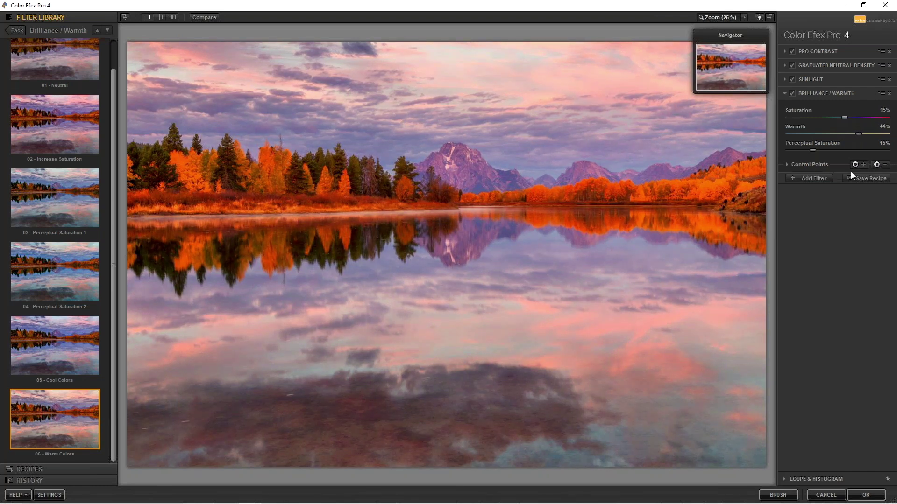
pyautogui.click(638, 88)
pyautogui.moveTo(638, 89); pyautogui.dragTo(665, 89)
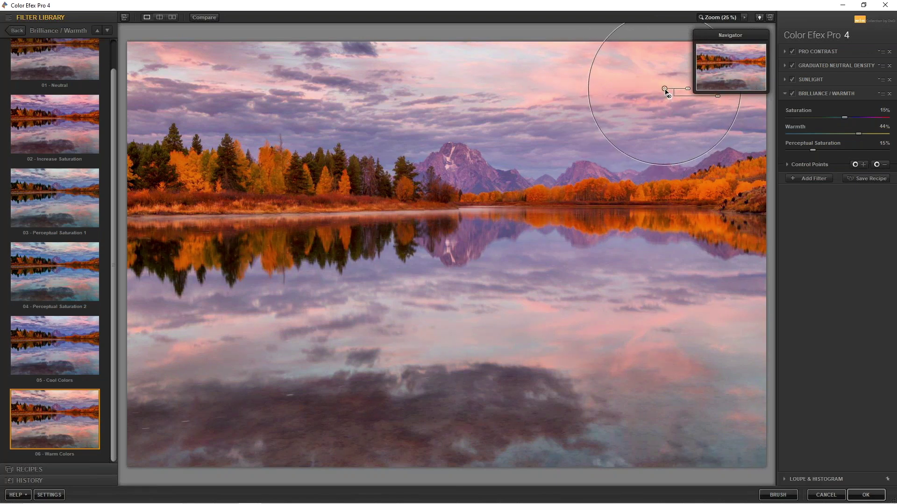
pyautogui.click(529, 80)
pyautogui.moveTo(529, 83); pyautogui.dragTo(529, 83)
pyautogui.moveTo(529, 83); pyautogui.dragTo(176, 64)
pyautogui.click(791, 93)
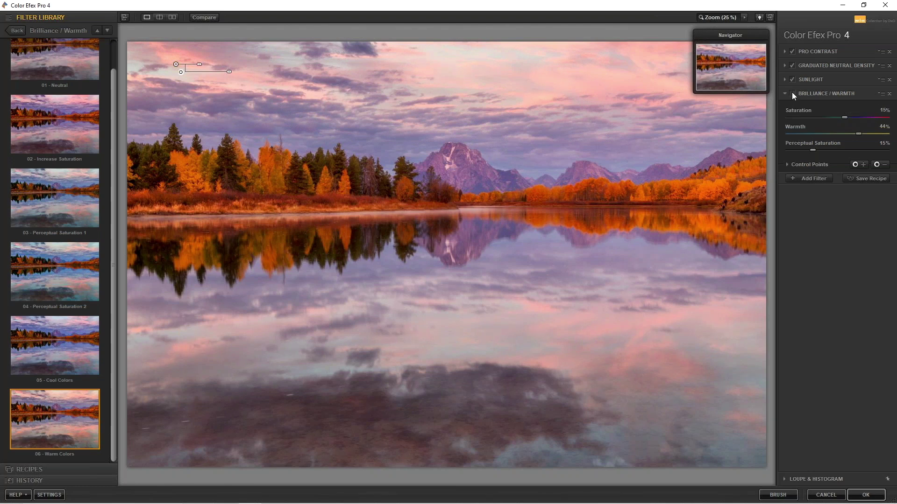
pyautogui.click(792, 94)
# Compare the original and edited image in the side-by-side view and the split preview, moving the divider across the trees
pyautogui.click(172, 17)
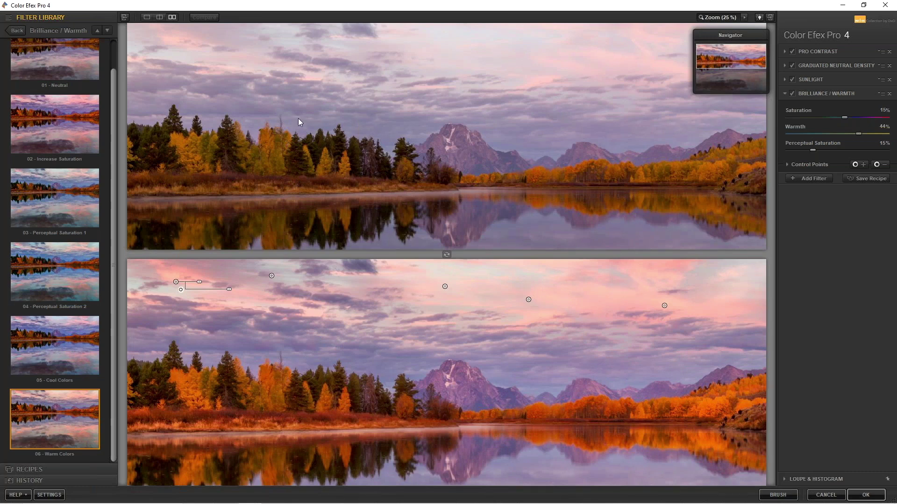
pyautogui.click(159, 17)
pyautogui.moveTo(447, 179); pyautogui.dragTo(305, 177)
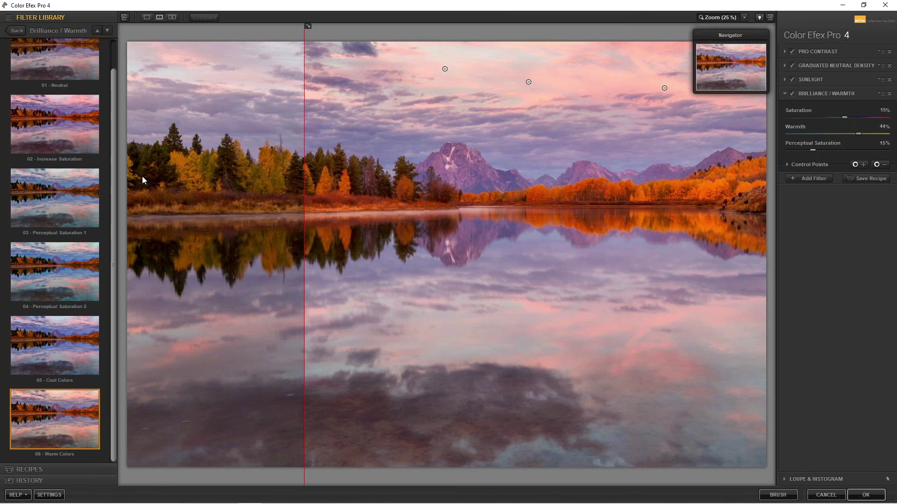
# Apply the filter stack to the Nik Collection layer in Photoshop and save the document
pyautogui.click(864, 497)
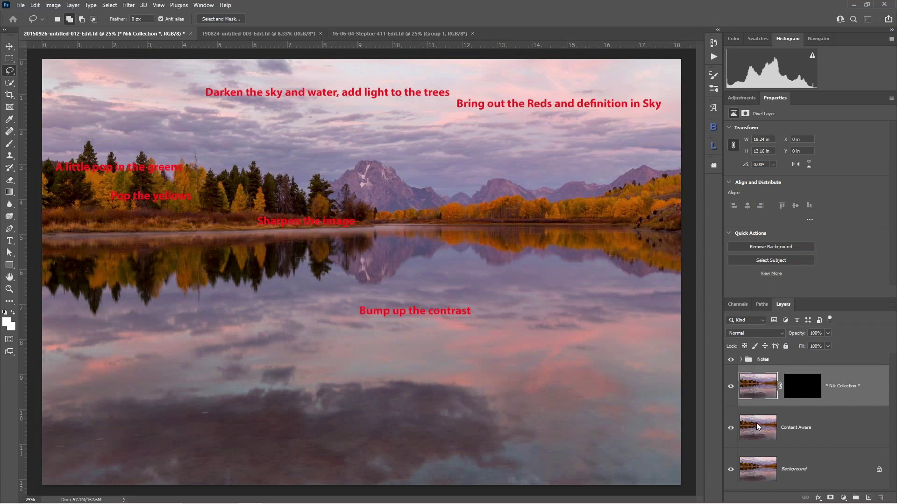
pyautogui.hotkey('ctrl', 's')
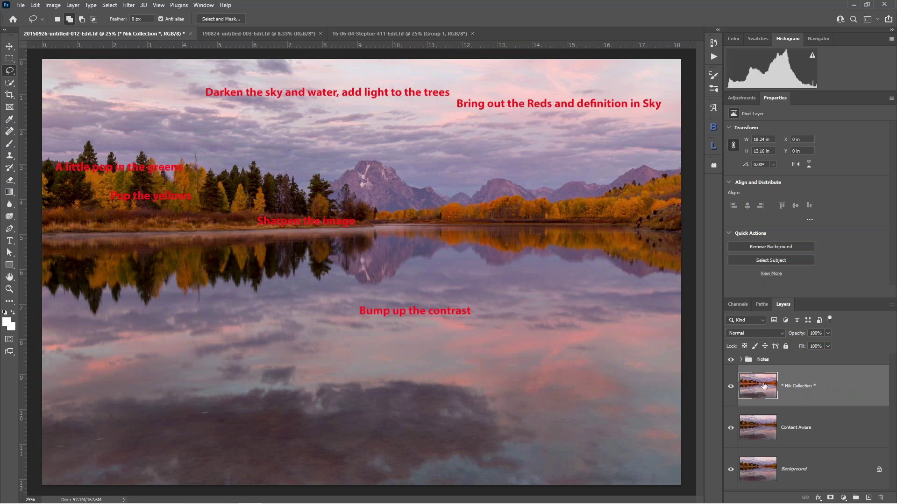
# Hide the Notes group and compare the landscape with the Nik Collection layer off and on
pyautogui.click(730, 360)
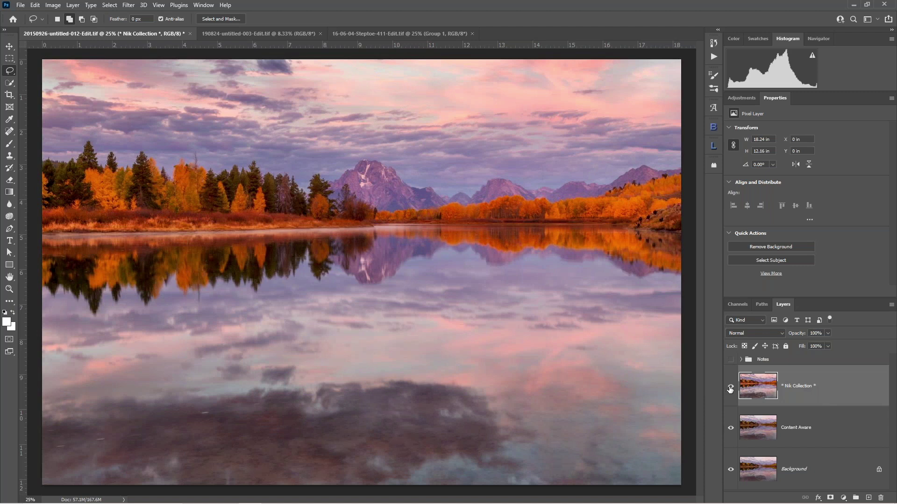
pyautogui.click(730, 389)
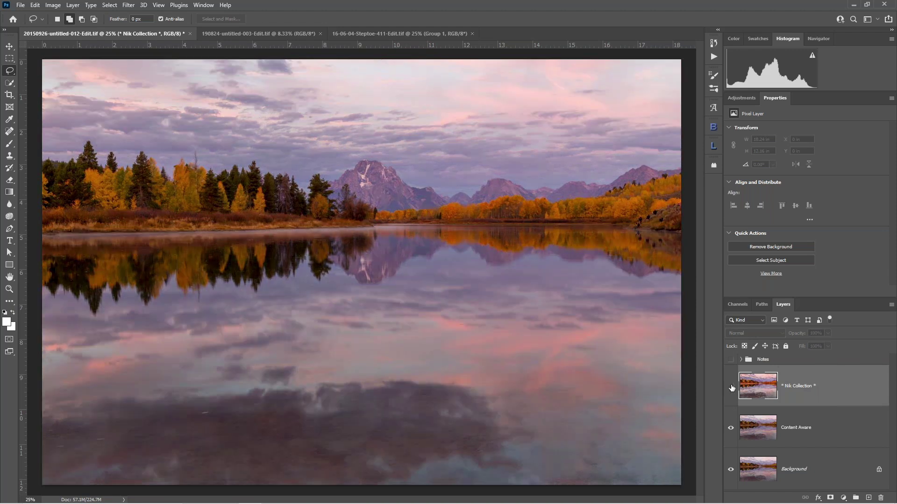
pyautogui.click(731, 387)
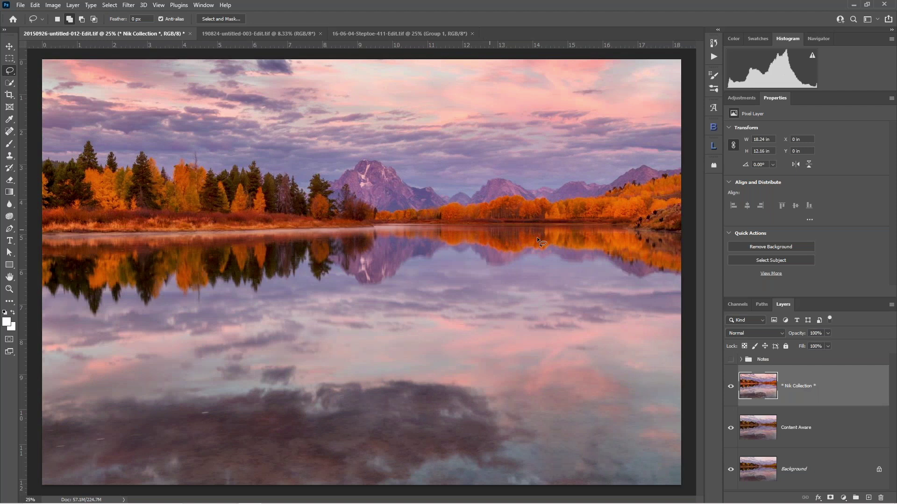
# Try lowering the Nik Collection layer's opacity to 89%, and restore it to 100%
pyautogui.click(828, 333)
pyautogui.moveTo(823, 345); pyautogui.dragTo(824, 345)
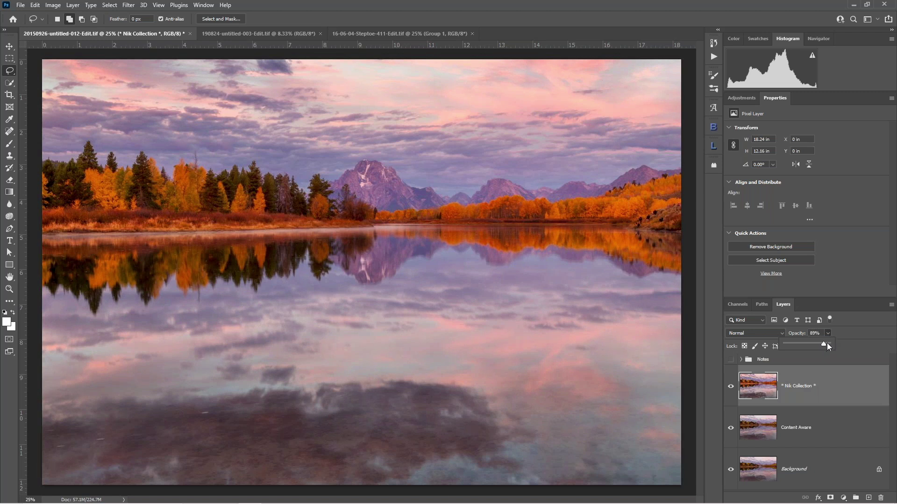
pyautogui.moveTo(825, 346); pyautogui.dragTo(834, 346)
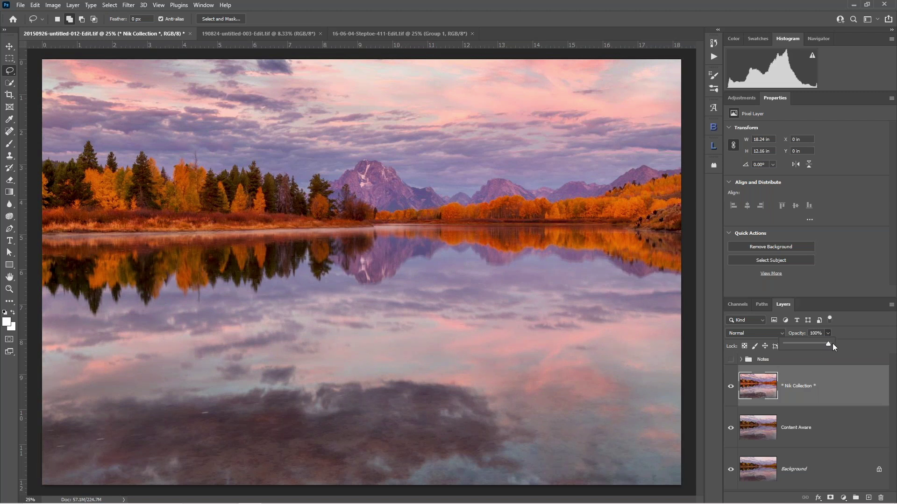
pyautogui.click(833, 385)
# Start Sharpener Pro 3 RAW Presharpener on the Nik Collection layer and switch Selective Sharpening to Control Points
pyautogui.click(128, 6)
pyautogui.moveTo(186, 184)
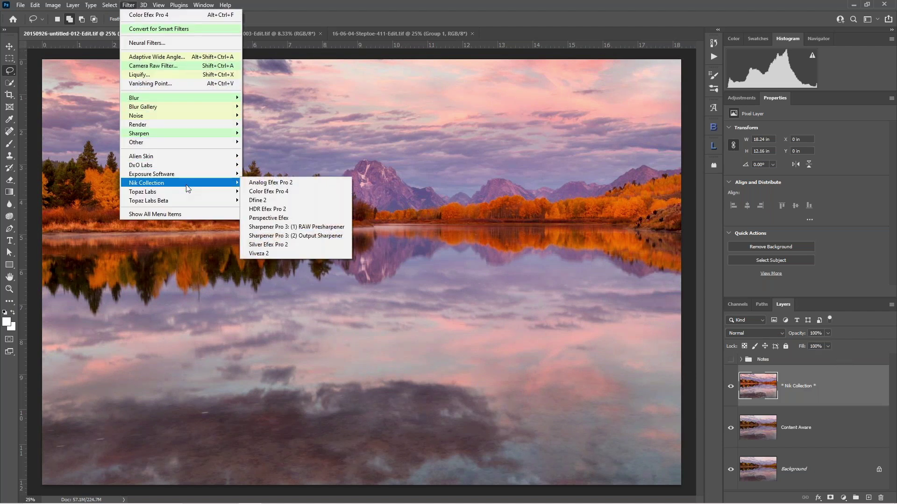
pyautogui.click(328, 228)
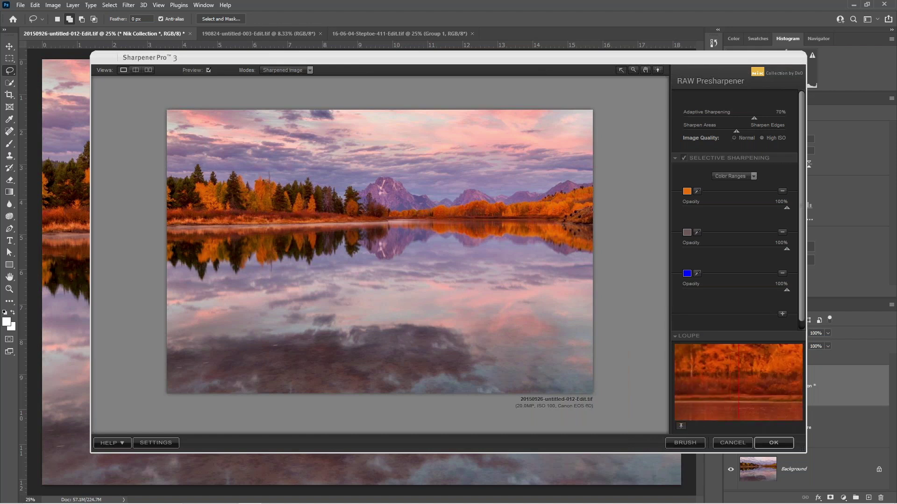
pyautogui.moveTo(776, 375); pyautogui.dragTo(771, 380)
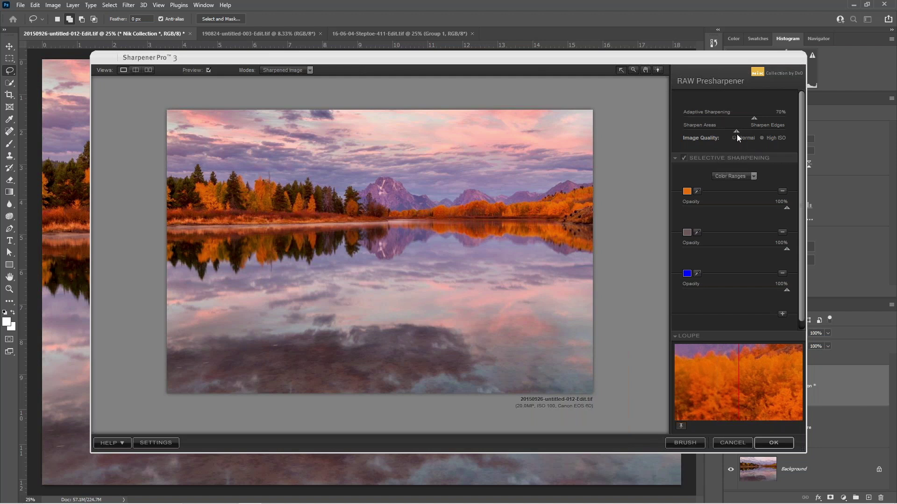
pyautogui.click(753, 176)
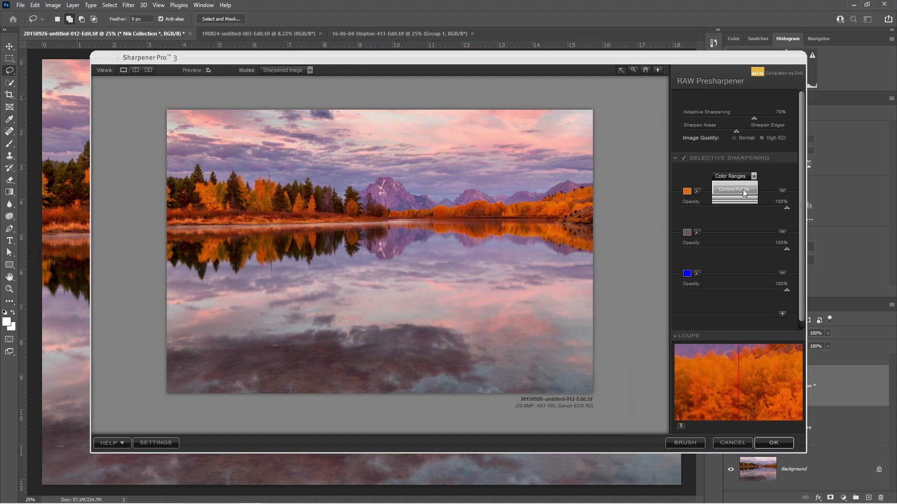
pyautogui.click(743, 190)
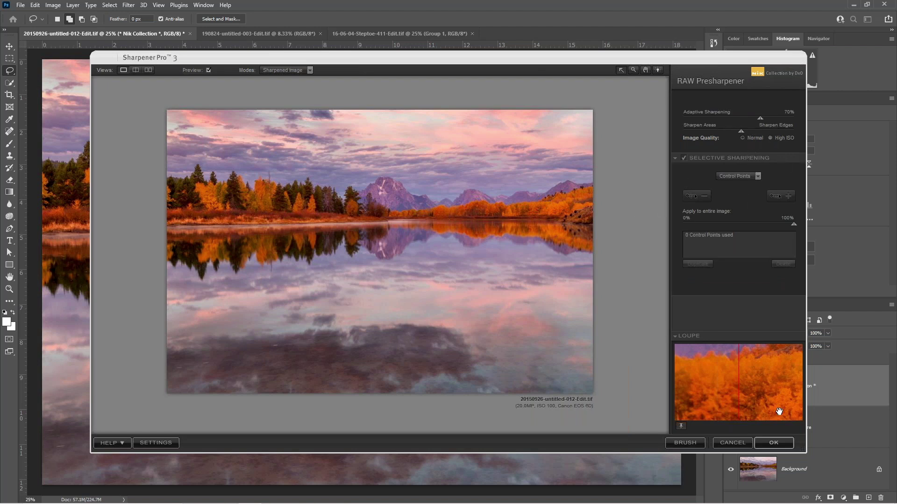
# Set Adaptive Sharpening to 50%, check the trees and mountain ridge in the loupe, and apply the presharpening
pyautogui.moveTo(738, 380)
pyautogui.mouseDown()
pyautogui.moveTo(755, 381)
pyautogui.moveTo(732, 380)
pyautogui.mouseUp()
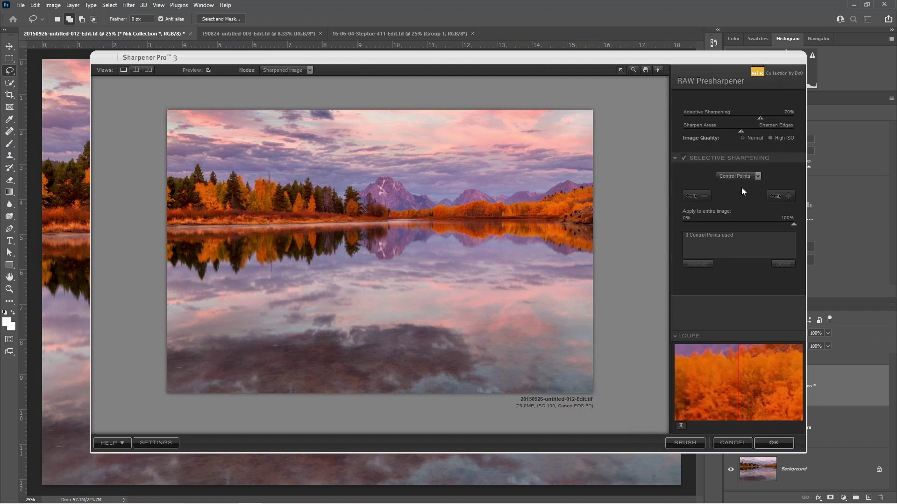
pyautogui.click(757, 176)
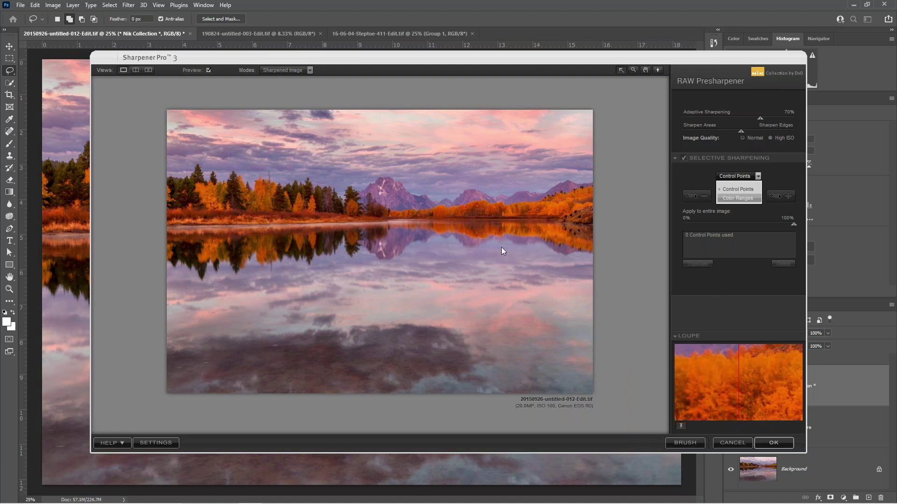
pyautogui.click(774, 166)
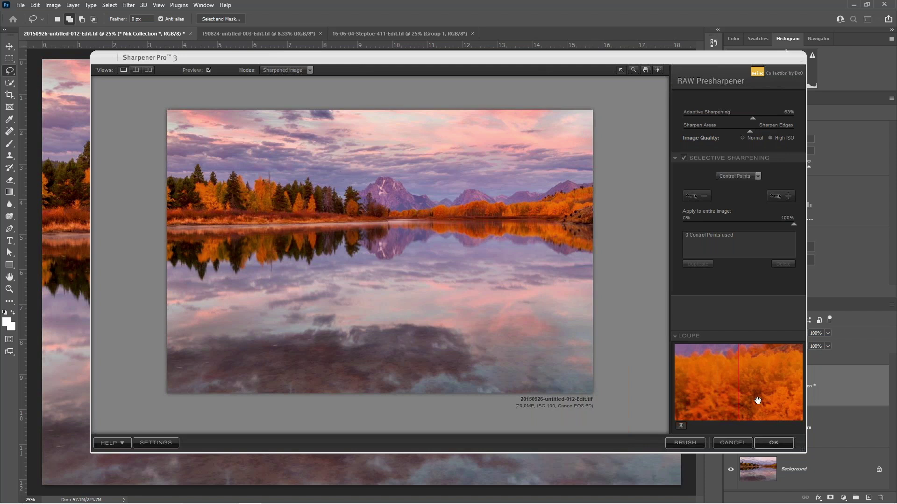
pyautogui.moveTo(739, 384); pyautogui.dragTo(762, 376)
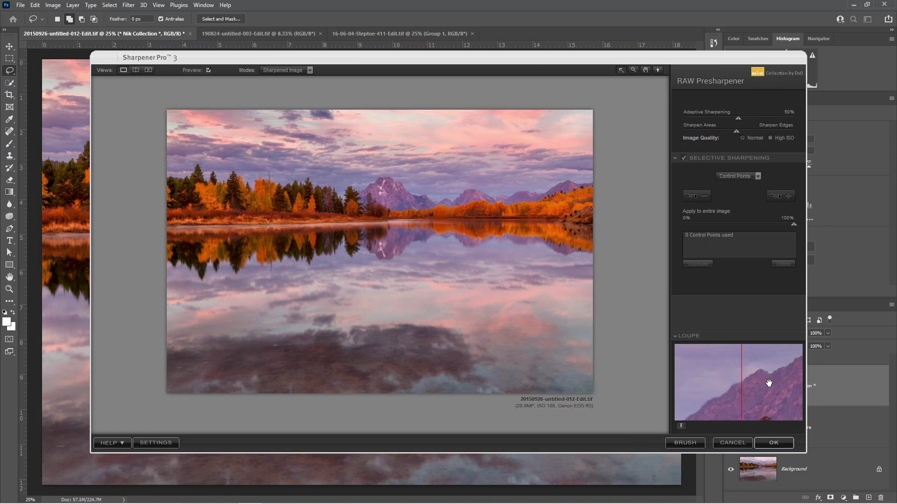
pyautogui.moveTo(766, 380); pyautogui.dragTo(754, 381)
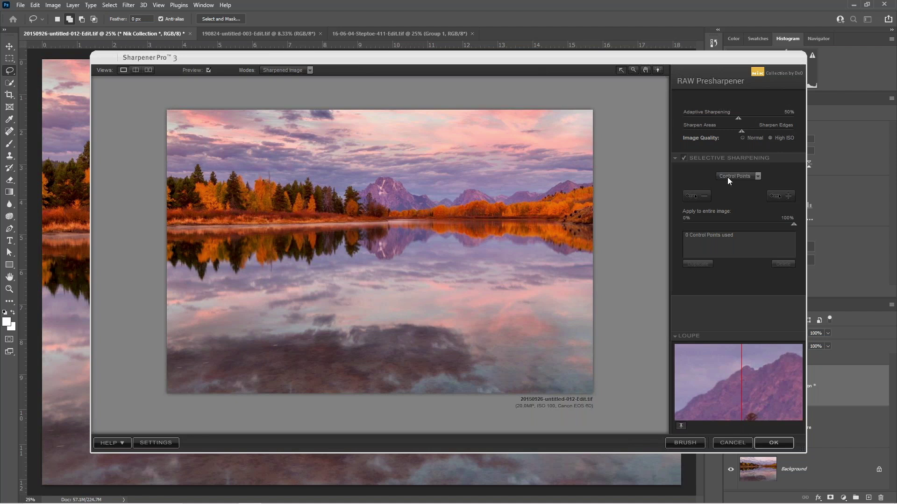
pyautogui.click(773, 443)
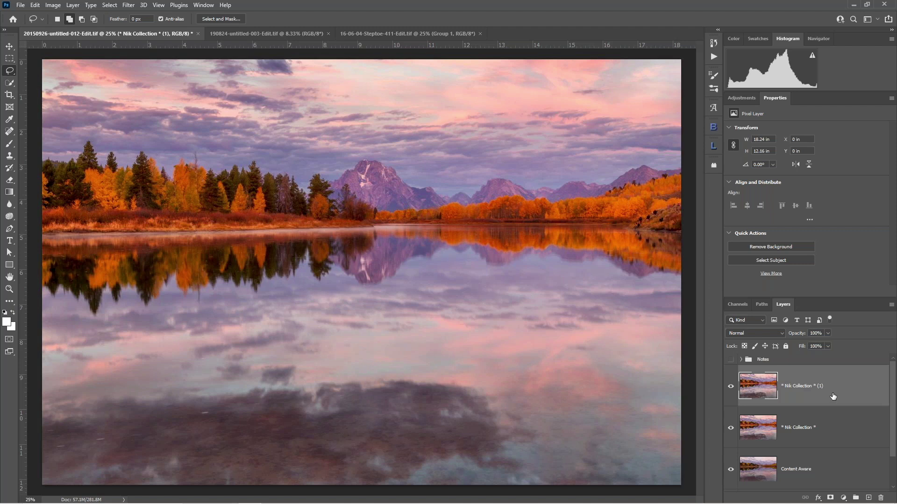
pyautogui.click(126, 6)
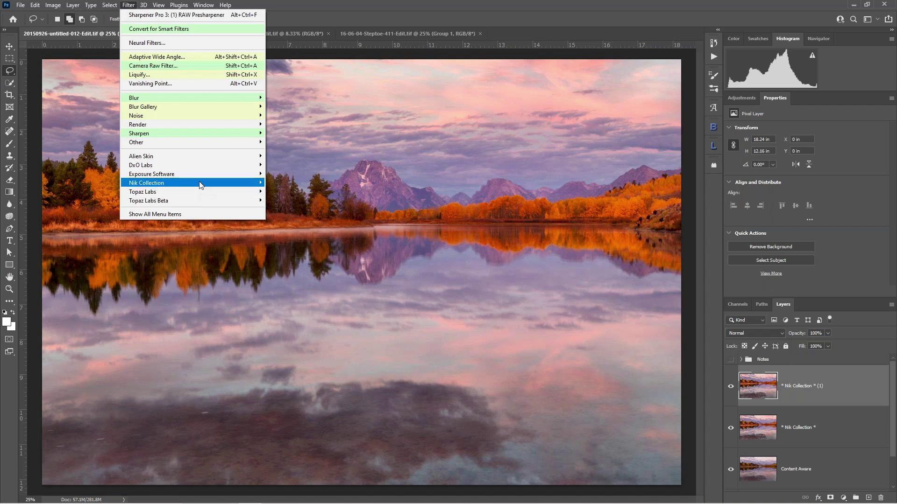
pyautogui.moveTo(201, 184)
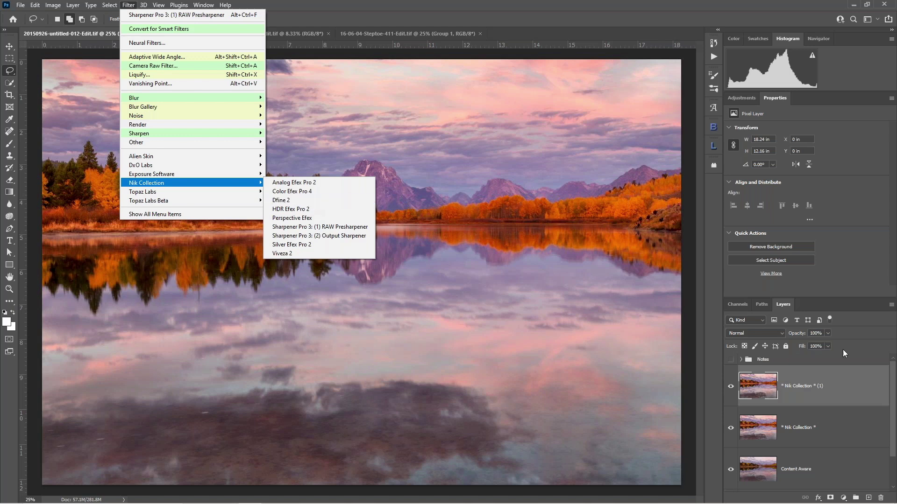
pyautogui.click(875, 405)
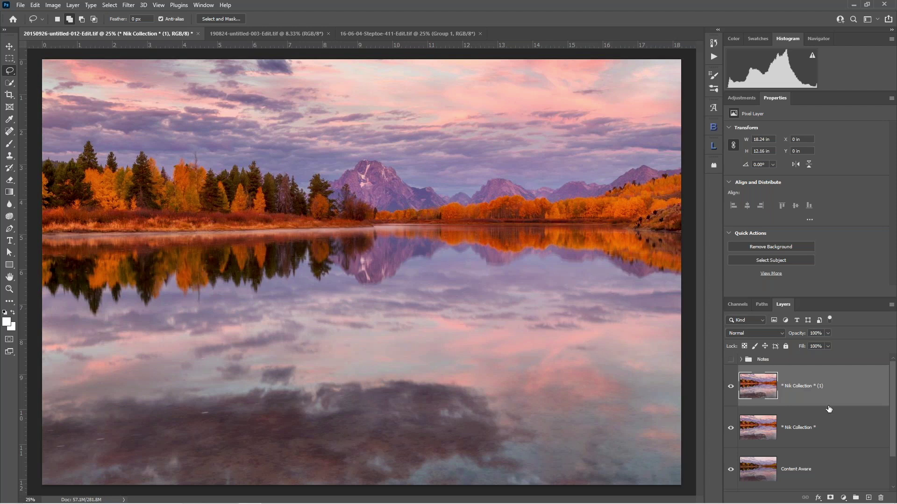
# Hide all layers except Background, and show the Nik Collection (1) layer again to compare the original with the finished image
pyautogui.scroll(-1, 842, 414)
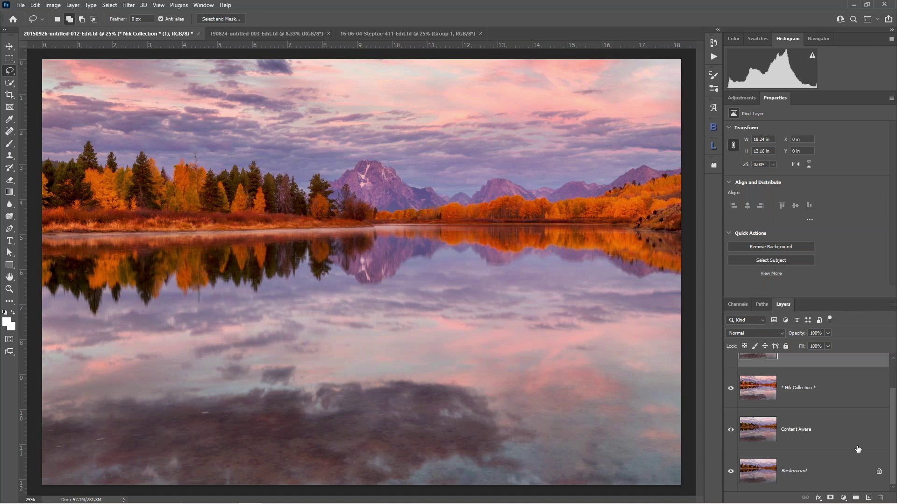
pyautogui.scroll(1, 857, 449)
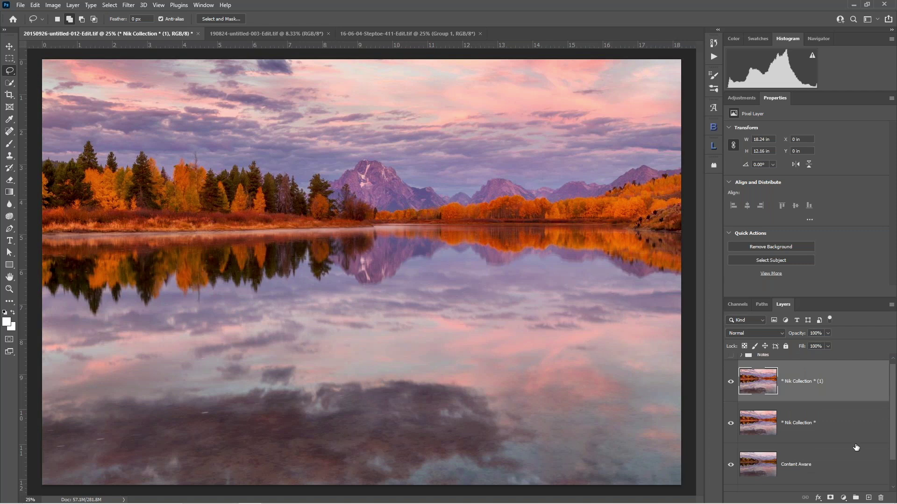
pyautogui.scroll(-1, 857, 447)
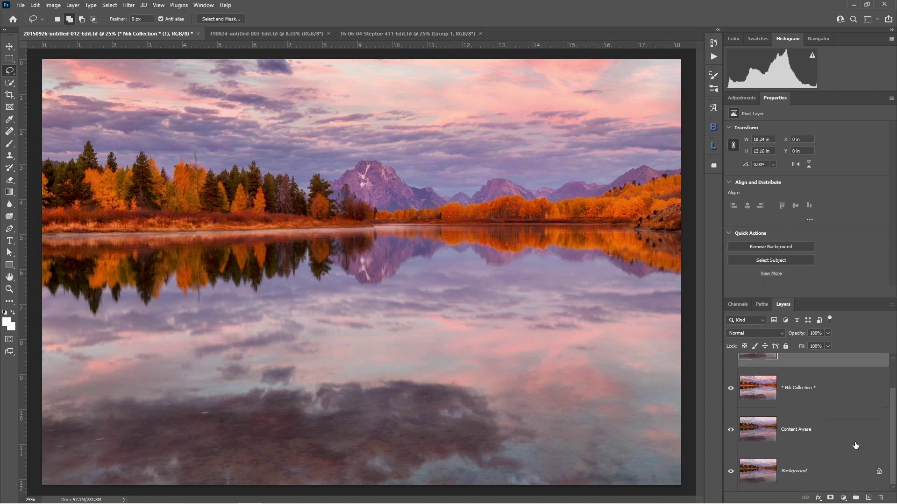
pyautogui.keyDown('alt'); pyautogui.click(731, 472); pyautogui.keyUp('alt')
pyautogui.scroll(1, 732, 467)
pyautogui.click(731, 388)
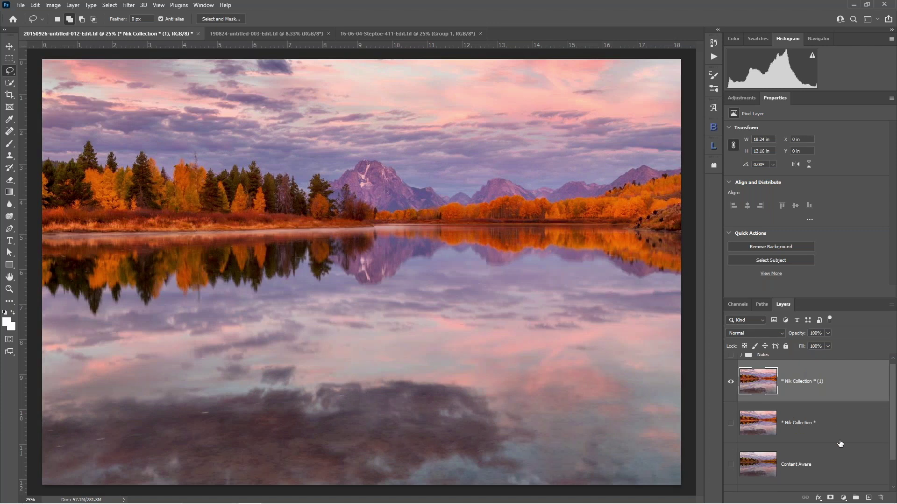
pyautogui.scroll(1, 839, 443)
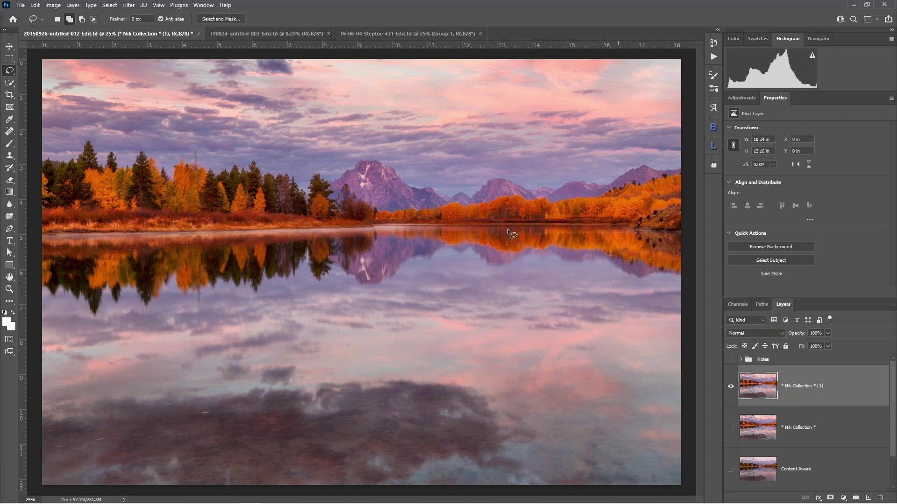
# Switch to the 190824-untitled-003-Edit.tif document with the white flowers and examine the whole vine
pyautogui.click(253, 33)
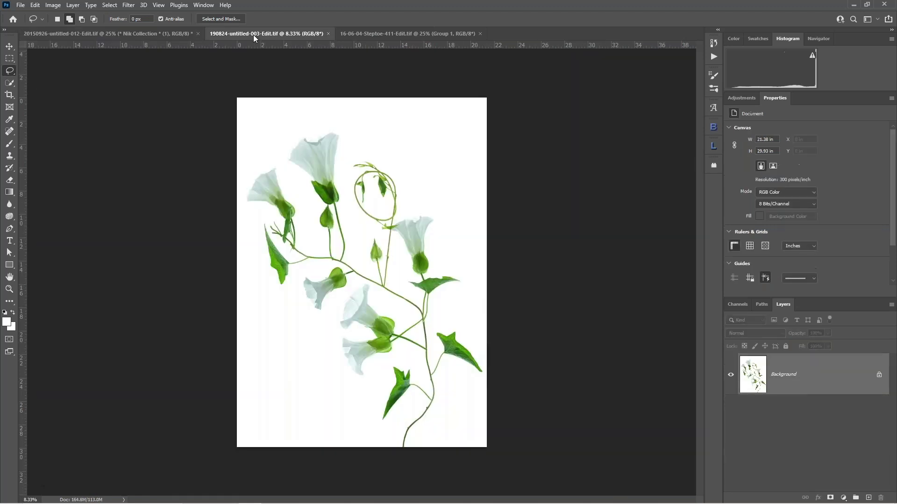
pyautogui.hotkey('ctrl', '+')
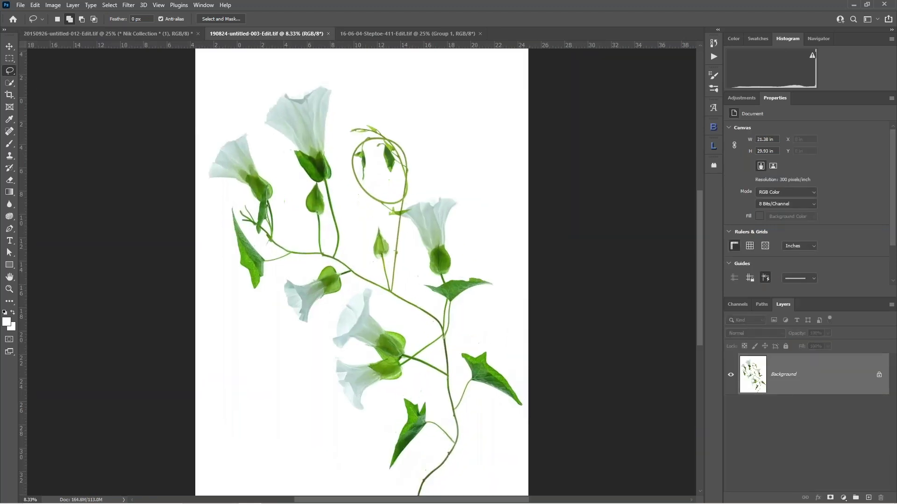
pyautogui.hotkey('ctrl', '-')
pyautogui.hotkey('ctrl', '-')
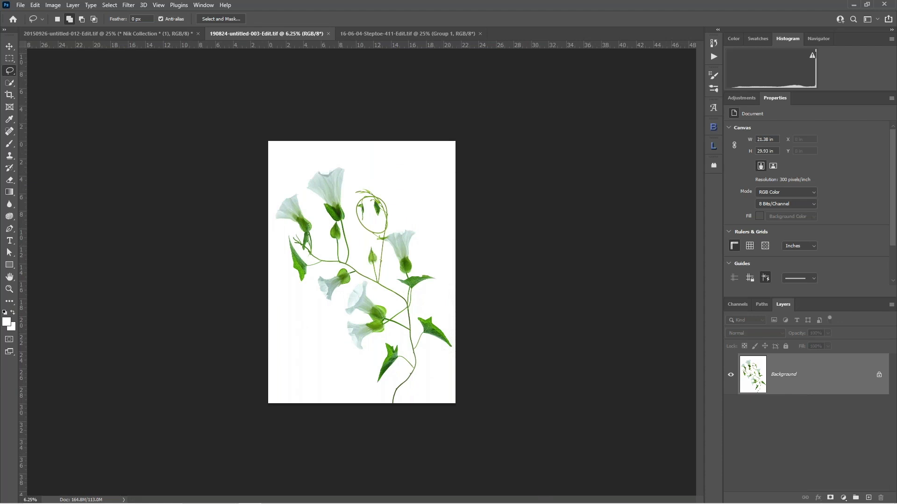
pyautogui.hotkey('ctrl', '+')
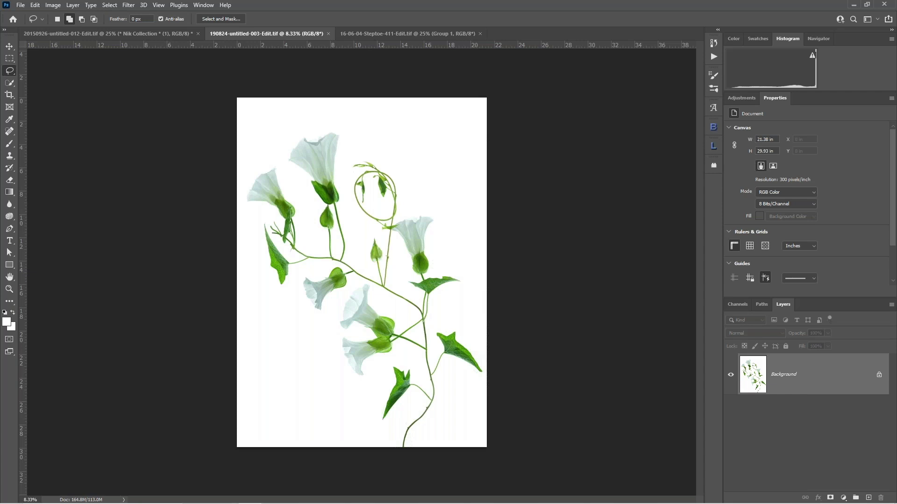
pyautogui.hotkey('ctrl', '+')
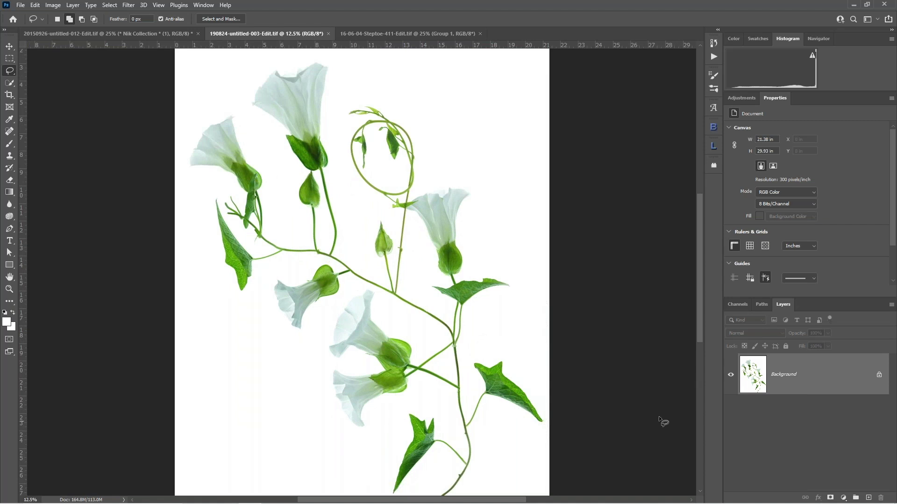
# Revert the flower image to its opening history snapshot to view it, and restore the Flatten Image (Save) state
pyautogui.click(714, 43)
pyautogui.scroll(15, 675, 193)
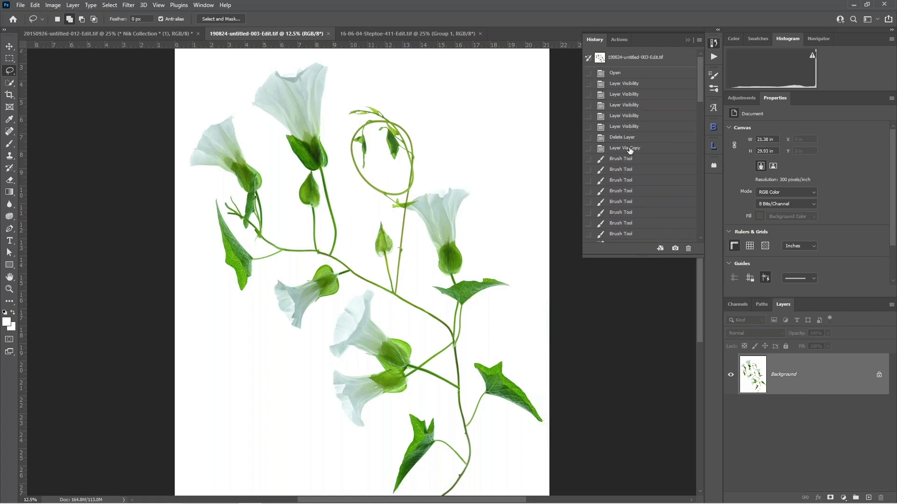
pyautogui.click(614, 58)
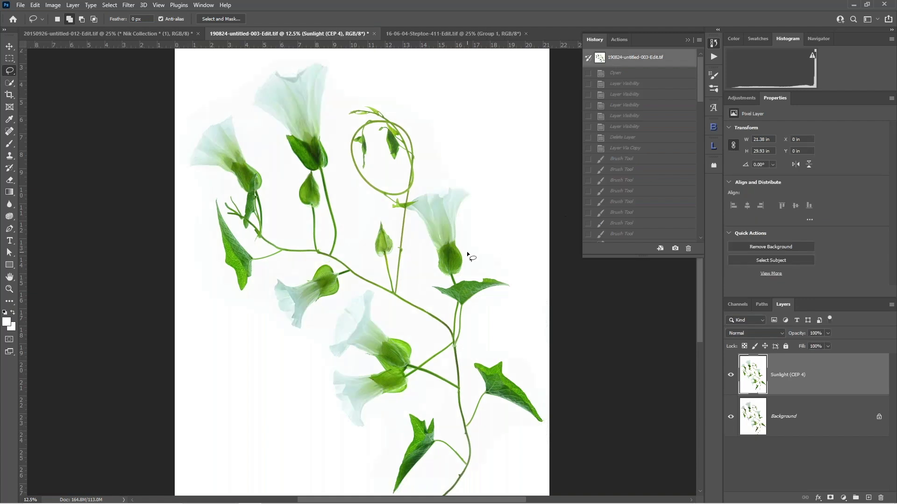
pyautogui.hotkey('ctrl', '0')
pyautogui.scroll(-10, 640, 217)
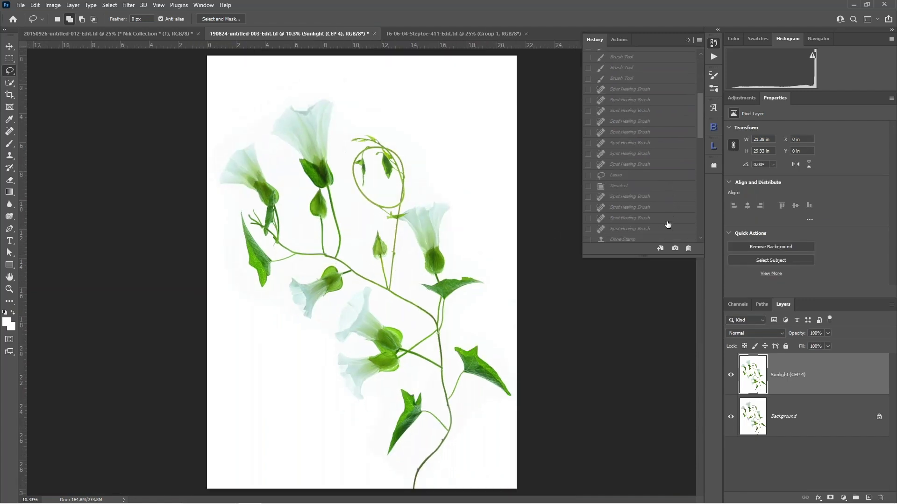
pyautogui.scroll(-5, 636, 241)
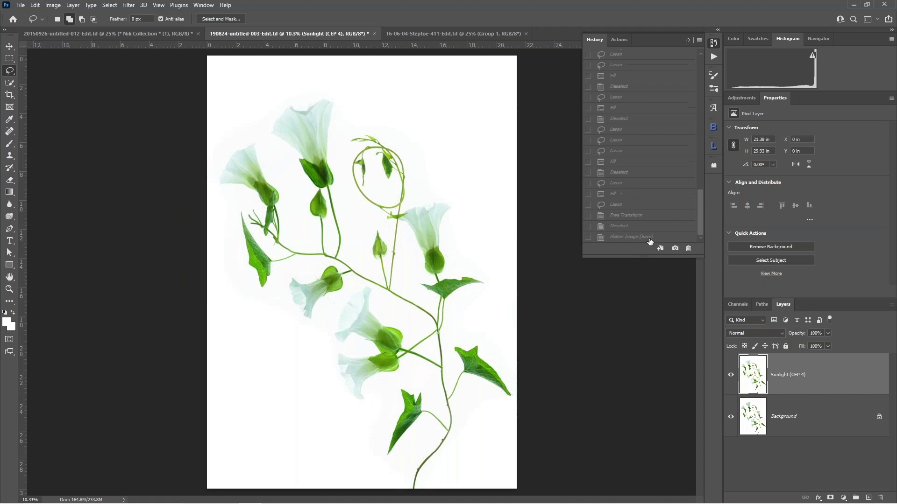
pyautogui.click(649, 238)
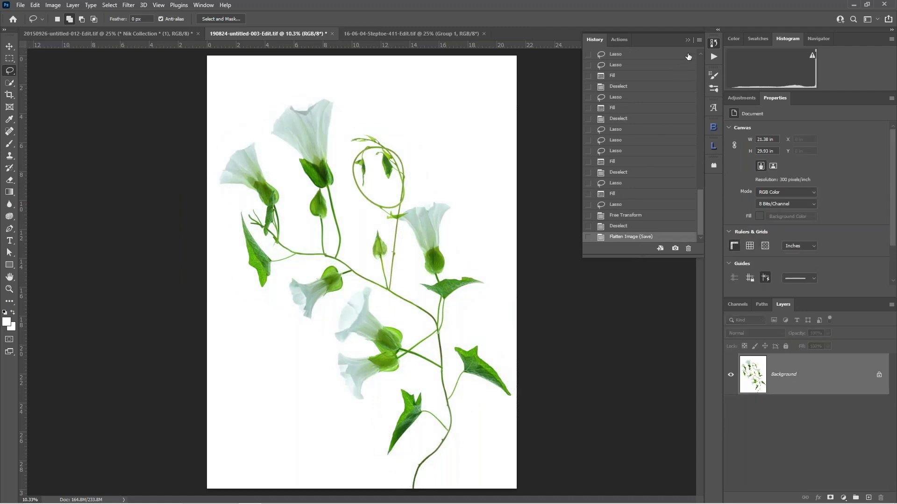
pyautogui.click(687, 40)
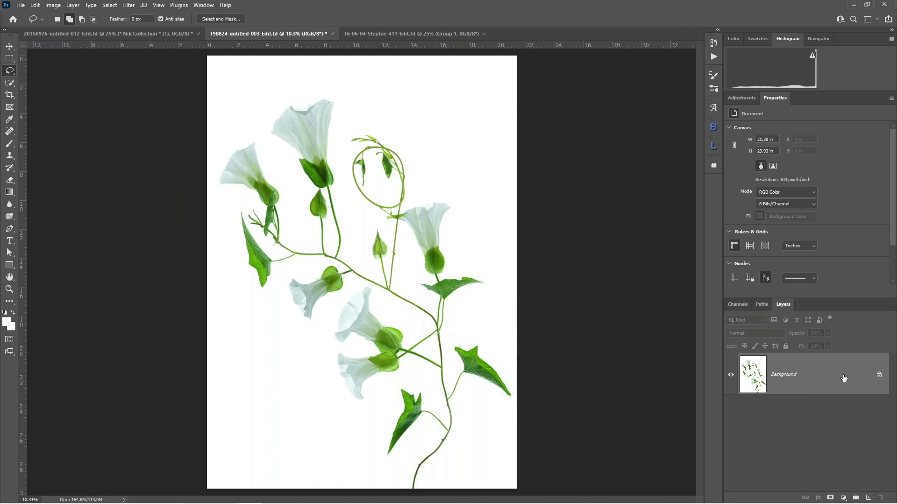
# Duplicate the Background layer of the flower image and invert the colours of the copy
pyautogui.hotkey('ctrl', 'j')
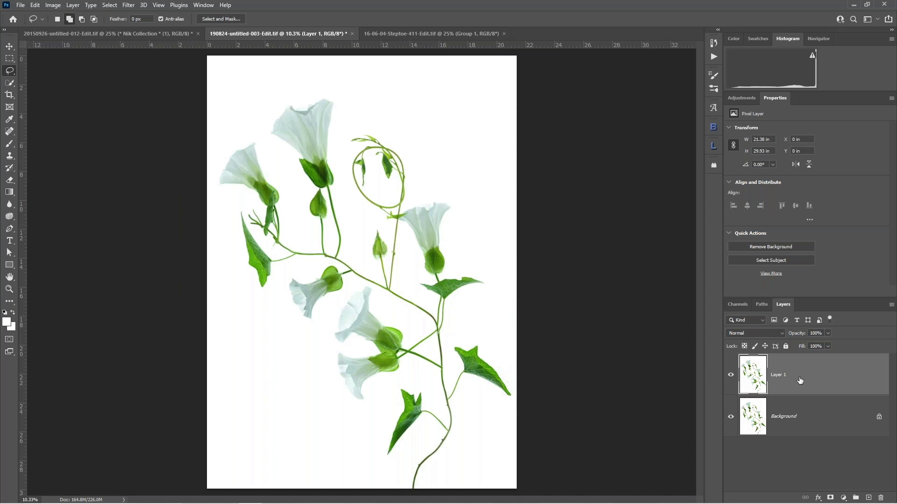
pyautogui.click(53, 6)
pyautogui.moveTo(66, 29)
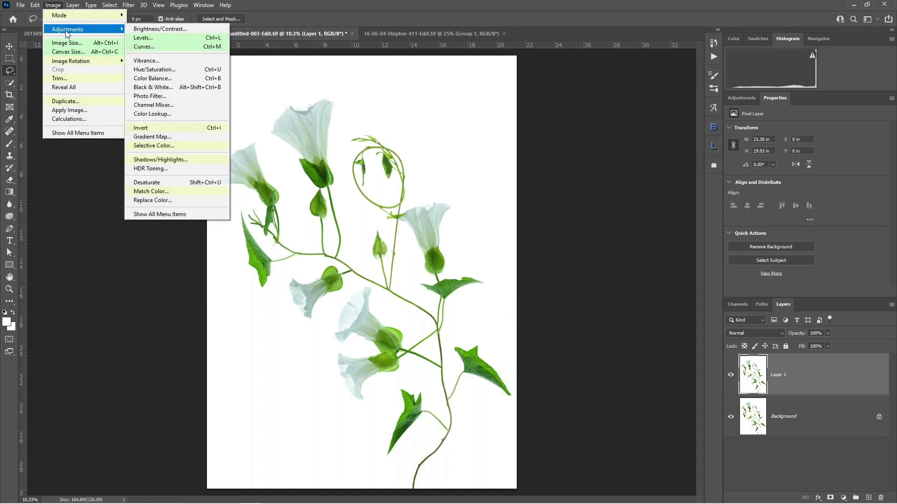
pyautogui.click(189, 132)
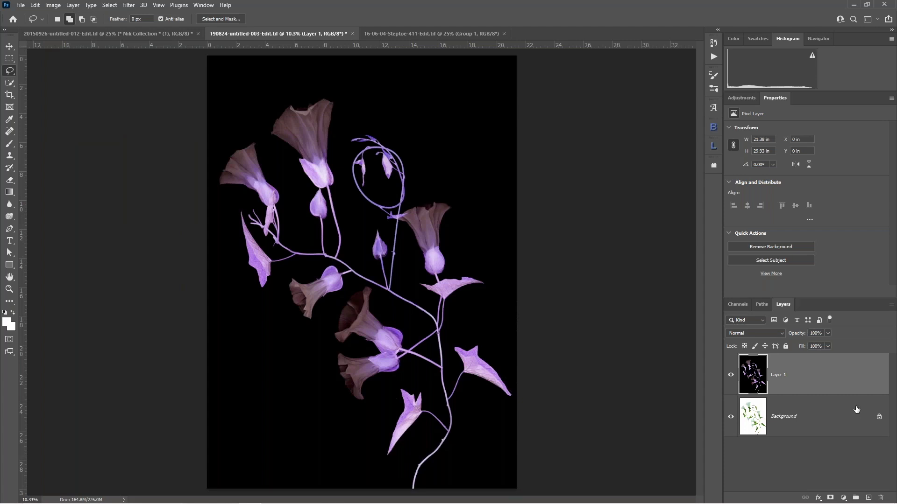
# Convert the inverted Layer 1 to black and white with the Default preset, and compare it with the Background
pyautogui.click(49, 9)
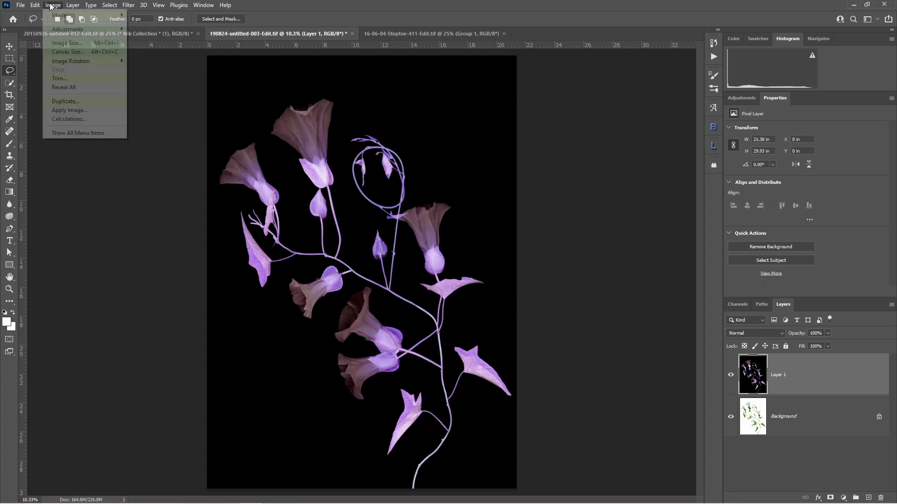
pyautogui.moveTo(57, 29)
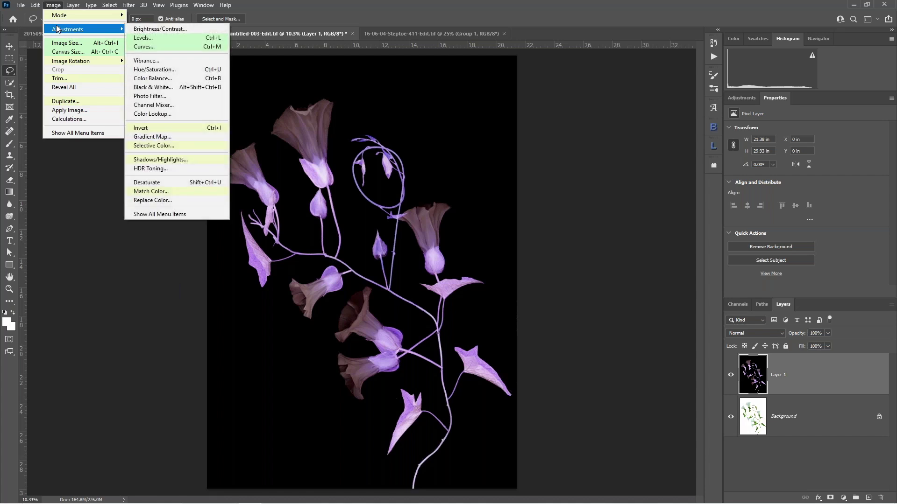
pyautogui.click(163, 89)
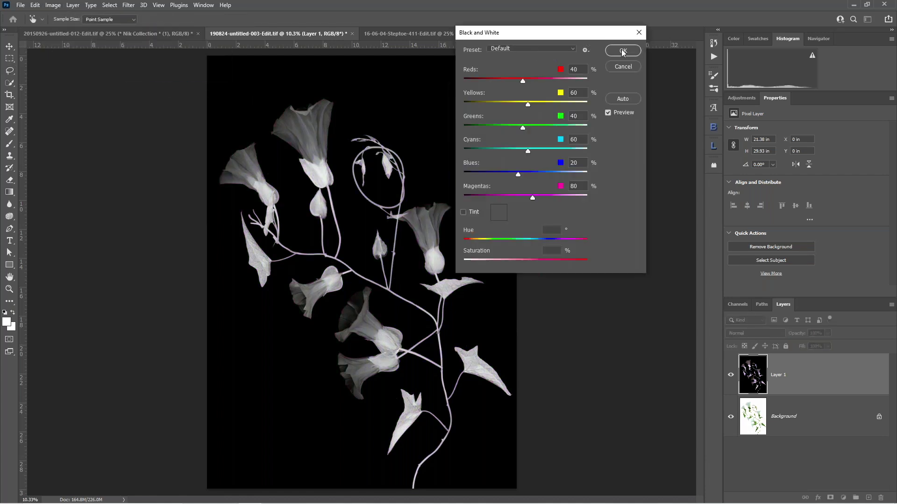
pyautogui.click(623, 50)
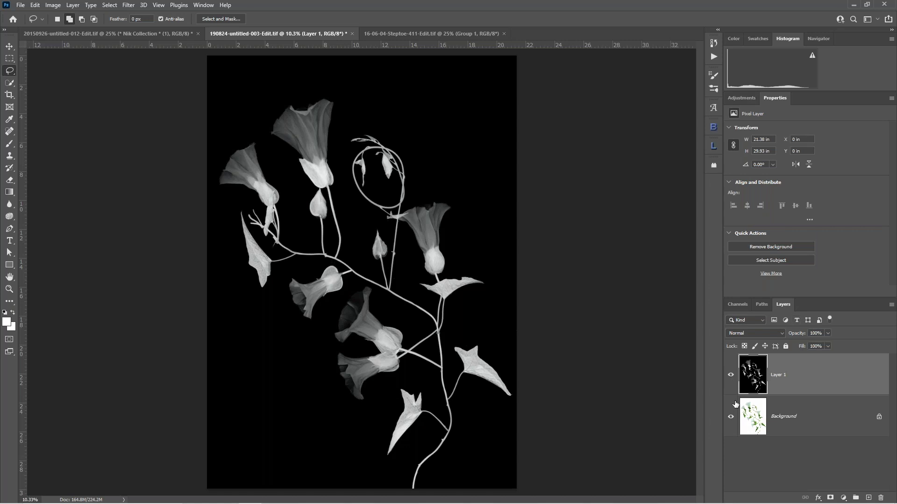
pyautogui.click(731, 376)
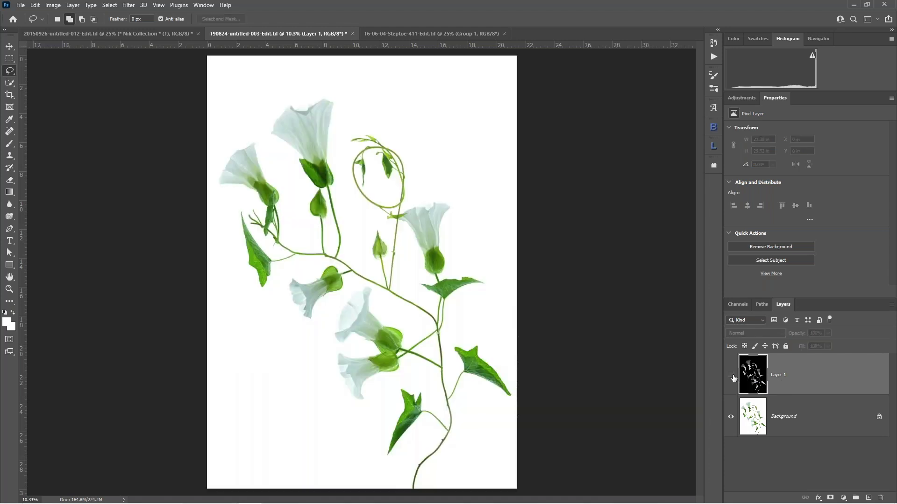
pyautogui.click(731, 377)
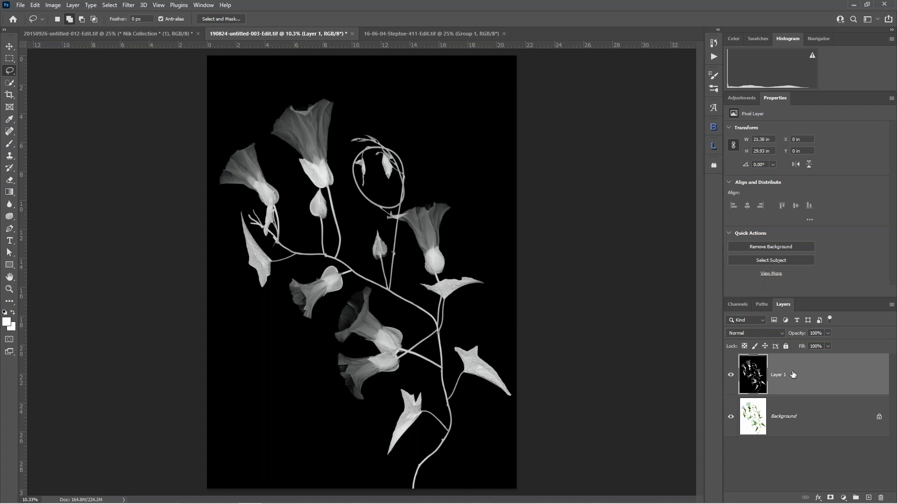
# Open Layer 1 in Color Efex Pro 4 and display the presets of the Solarization filter
pyautogui.click(129, 5)
pyautogui.moveTo(165, 185)
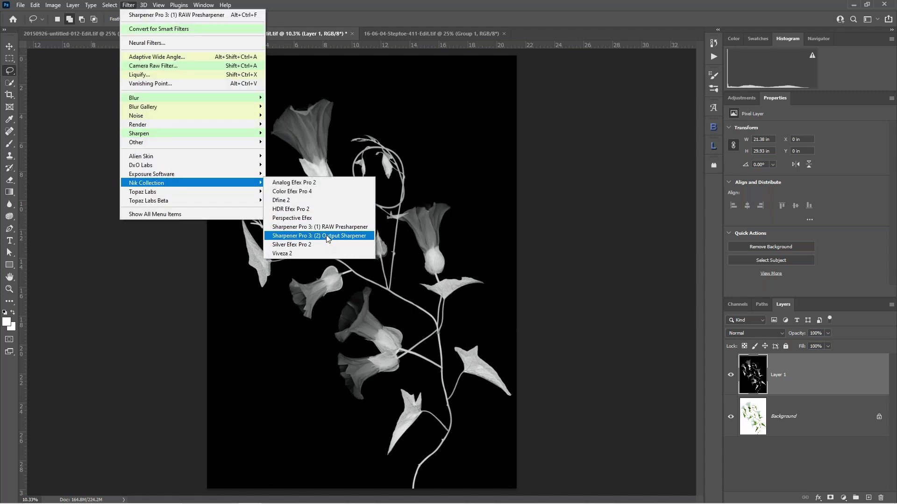
pyautogui.click(323, 191)
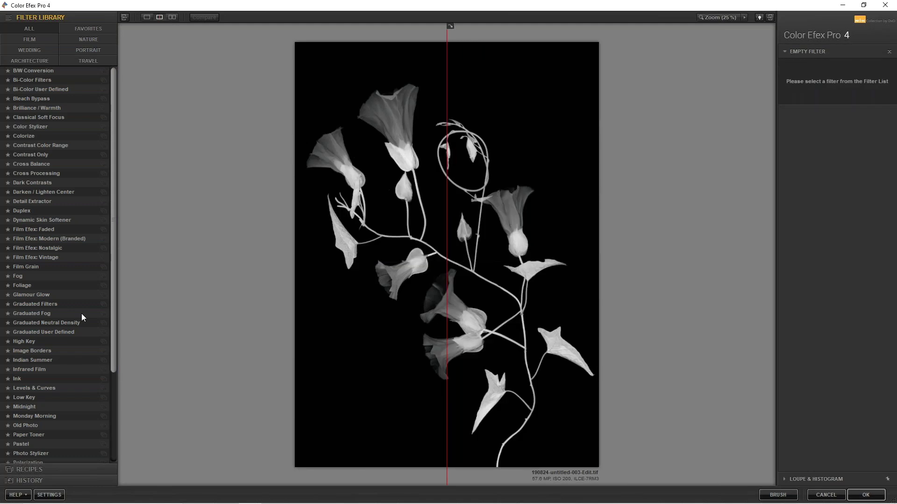
pyautogui.scroll(-2, 76, 304)
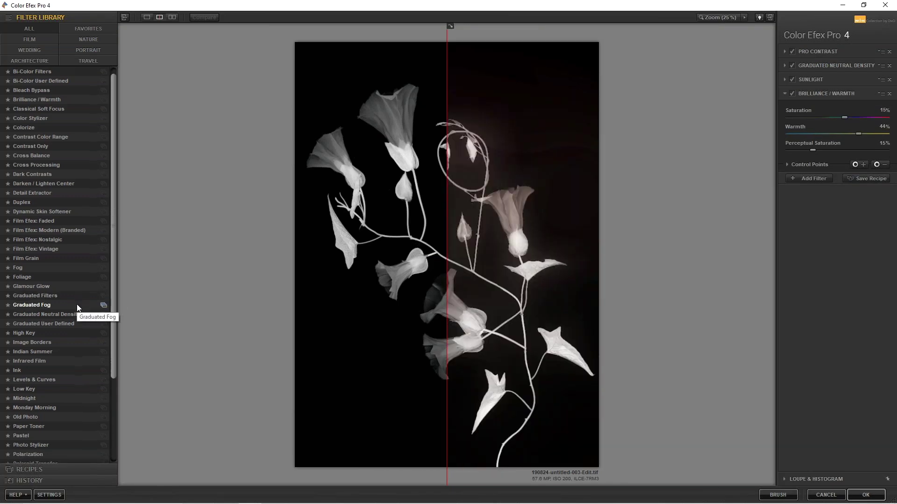
pyautogui.scroll(-2, 80, 326)
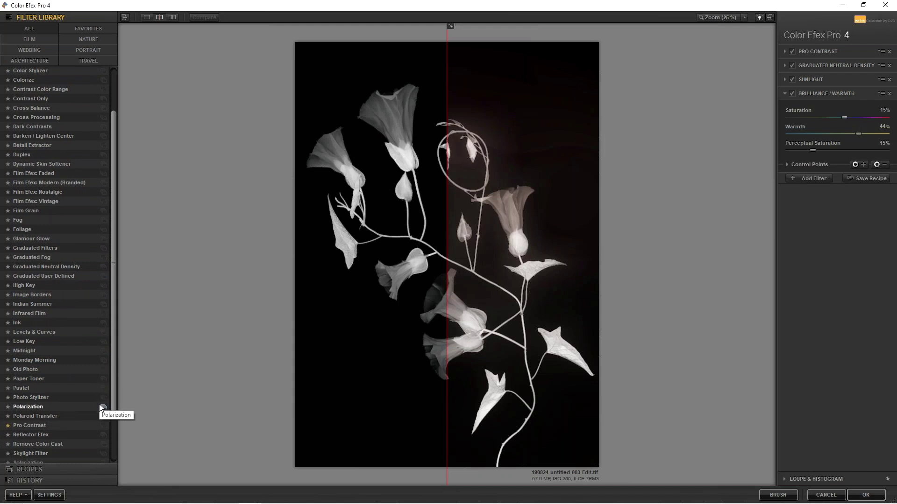
pyautogui.scroll(-3, 100, 393)
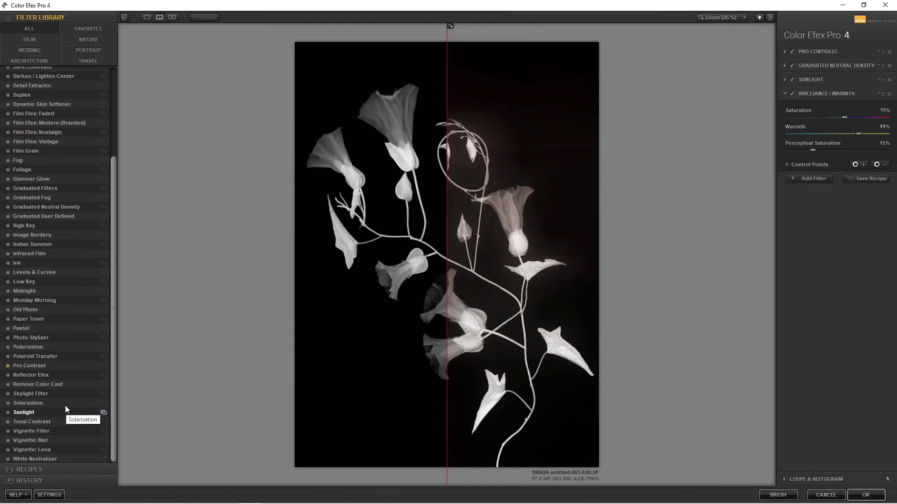
pyautogui.click(102, 403)
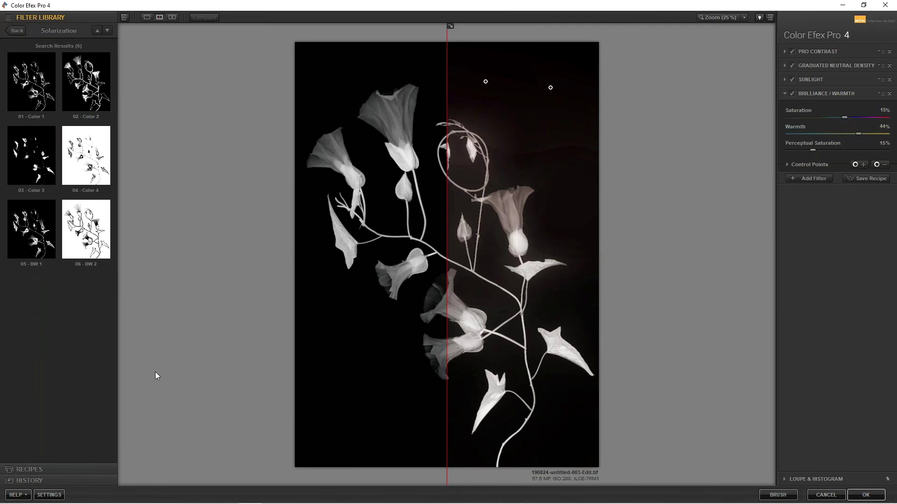
# Try the Color 2 solarization preset, apply Color 1 instead, and compare it with the original in split and single-image views
pyautogui.click(81, 85)
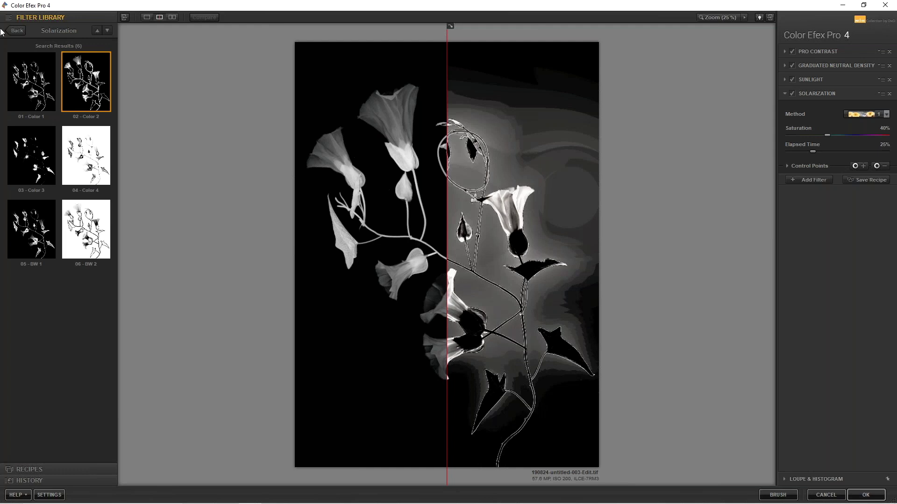
pyautogui.click(145, 18)
pyautogui.click(35, 113)
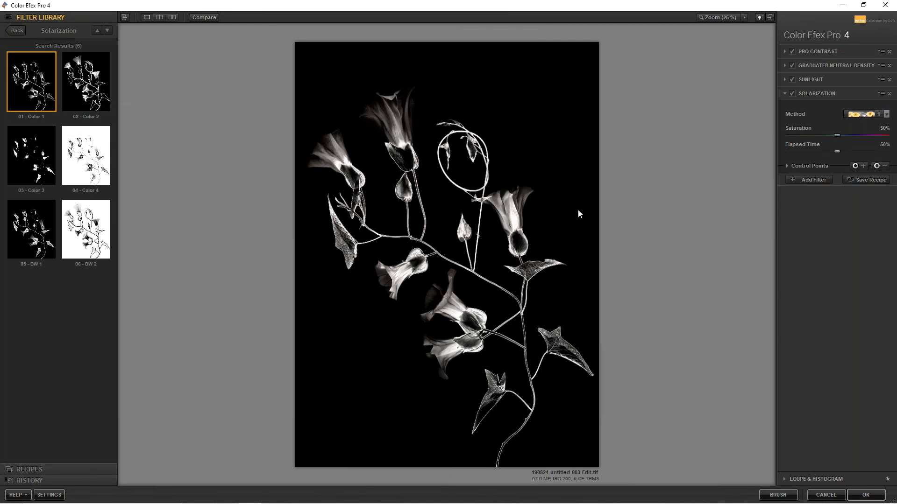
pyautogui.click(159, 17)
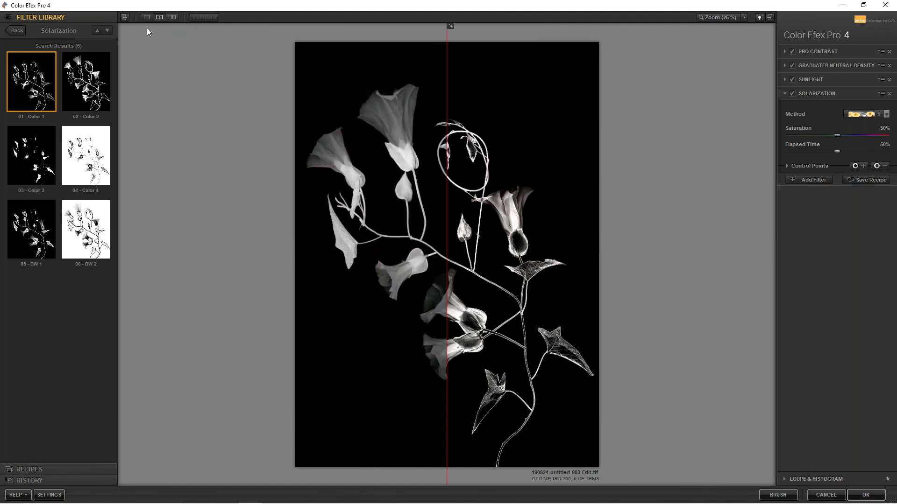
pyautogui.moveTo(449, 41); pyautogui.dragTo(295, 6)
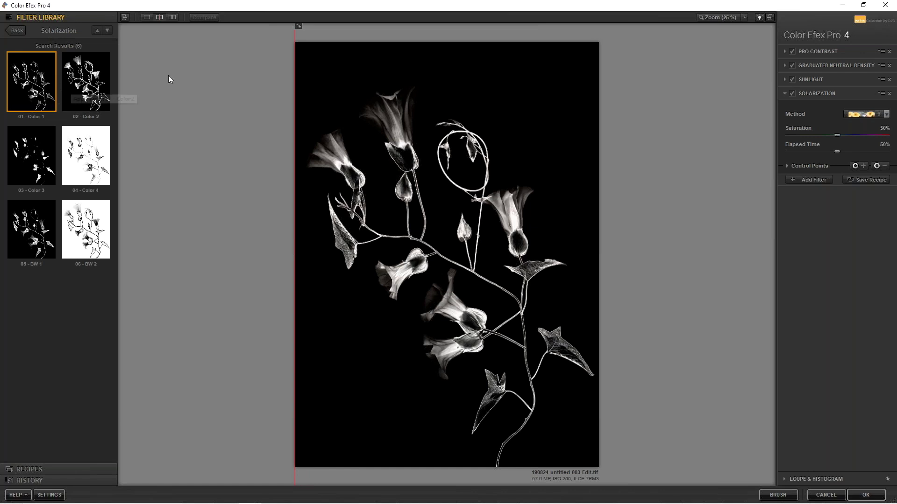
pyautogui.click(147, 17)
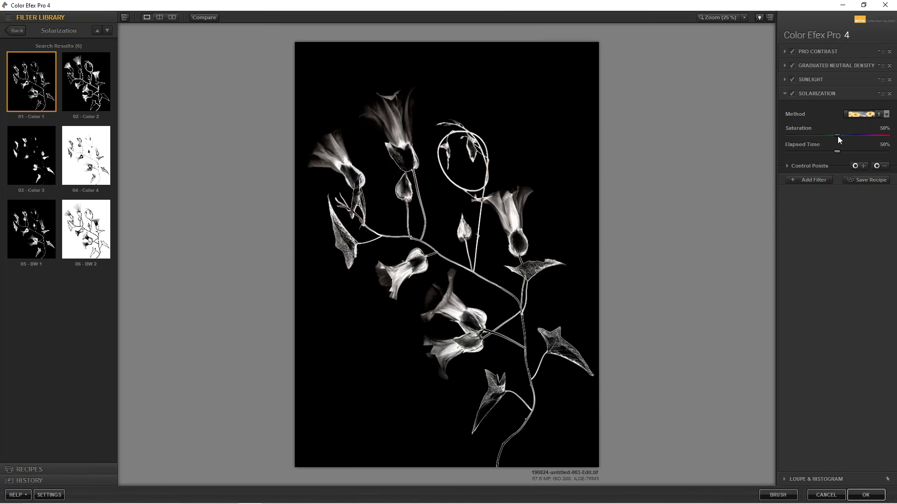
# Set the Solarization filter's Saturation to 45% and its Elapsed Time to 49%
pyautogui.moveTo(830, 135); pyautogui.dragTo(880, 136)
pyautogui.moveTo(872, 136); pyautogui.dragTo(893, 139)
pyautogui.moveTo(836, 151)
pyautogui.mouseDown()
pyautogui.moveTo(787, 156)
pyautogui.moveTo(896, 158)
pyautogui.moveTo(837, 152)
pyautogui.mouseUp()
pyautogui.moveTo(831, 151); pyautogui.dragTo(831, 149)
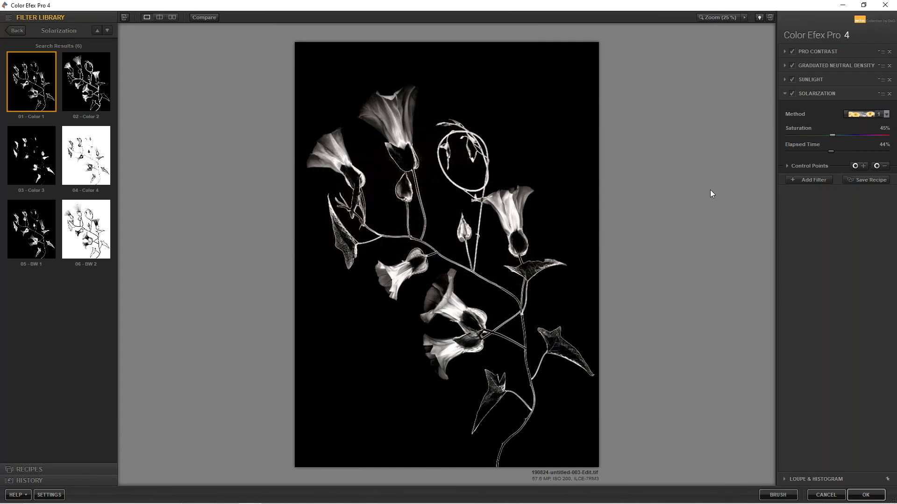
pyautogui.moveTo(831, 150)
pyautogui.mouseDown()
pyautogui.moveTo(842, 151)
pyautogui.moveTo(832, 150)
pyautogui.mouseUp()
pyautogui.moveTo(831, 150); pyautogui.dragTo(824, 150)
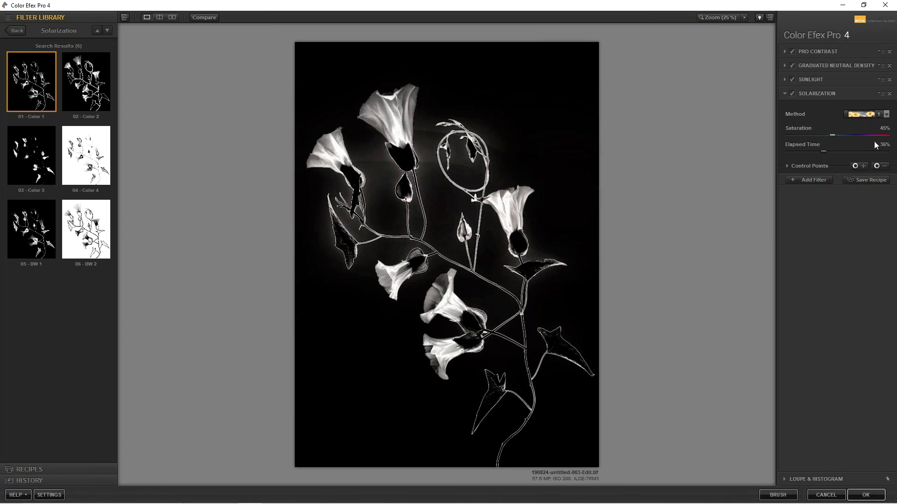
pyautogui.moveTo(823, 151); pyautogui.dragTo(835, 150)
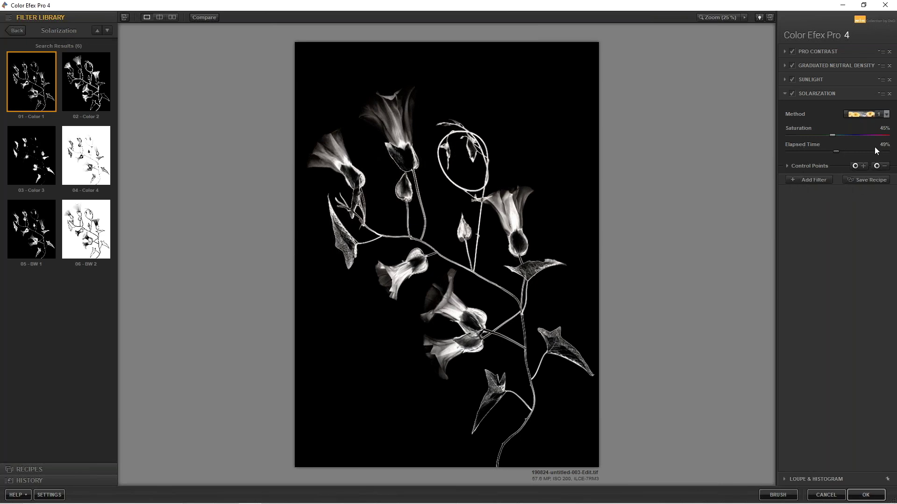
# Remove the Pro Contrast, Graduated Neutral Density and Sunlight filters, keeping only Solarization
pyautogui.click(889, 52)
pyautogui.click(890, 52)
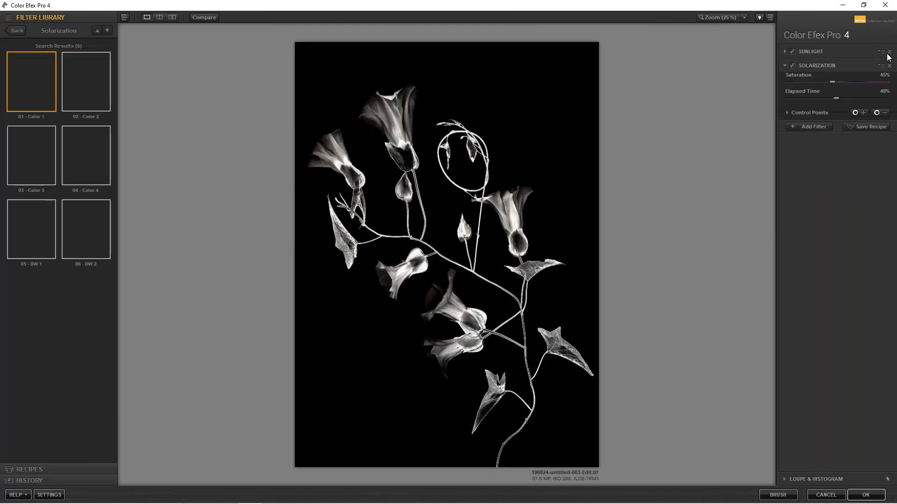
pyautogui.click(890, 52)
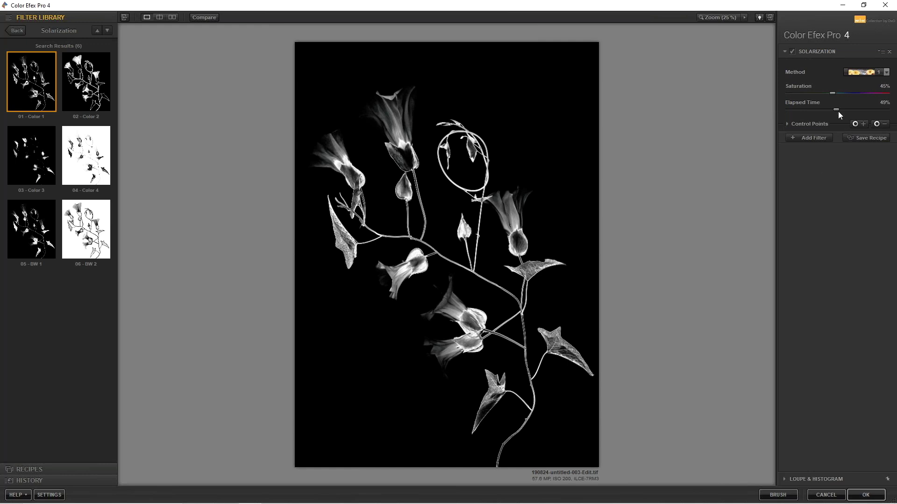
# Set the Solarization filter's Elapsed Time to 46% and apply it to the image
pyautogui.moveTo(837, 107)
pyautogui.mouseDown()
pyautogui.moveTo(826, 107)
pyautogui.moveTo(833, 108)
pyautogui.mouseUp()
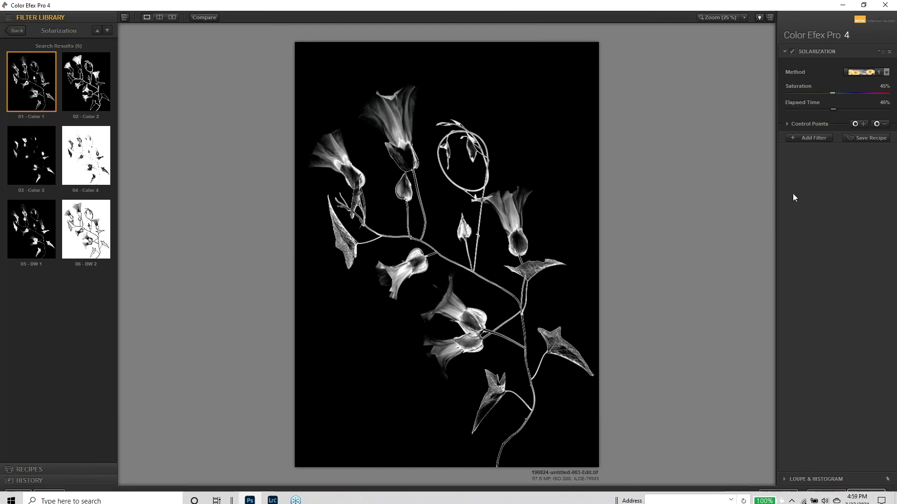
pyautogui.click(867, 495)
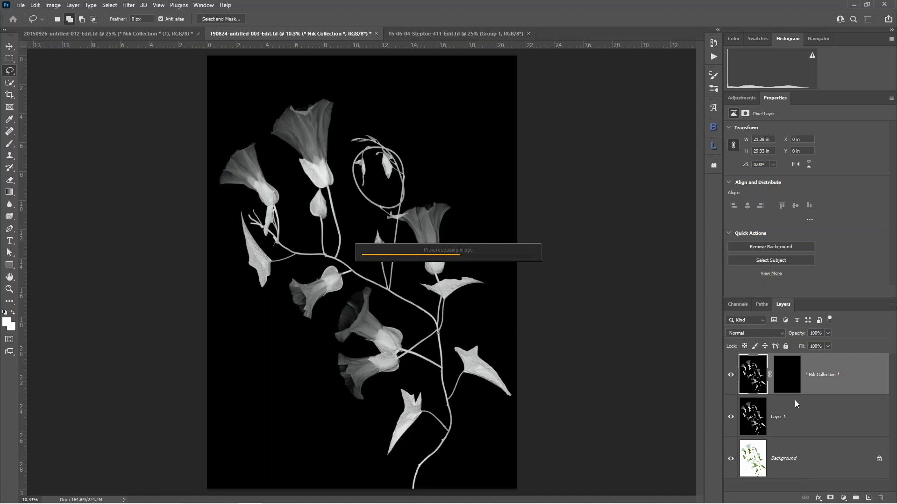
# Hide the Solarization (CEP 4) layer and open Layer 1 in Color Efex Pro 4 again
pyautogui.click(729, 375)
pyautogui.click(796, 424)
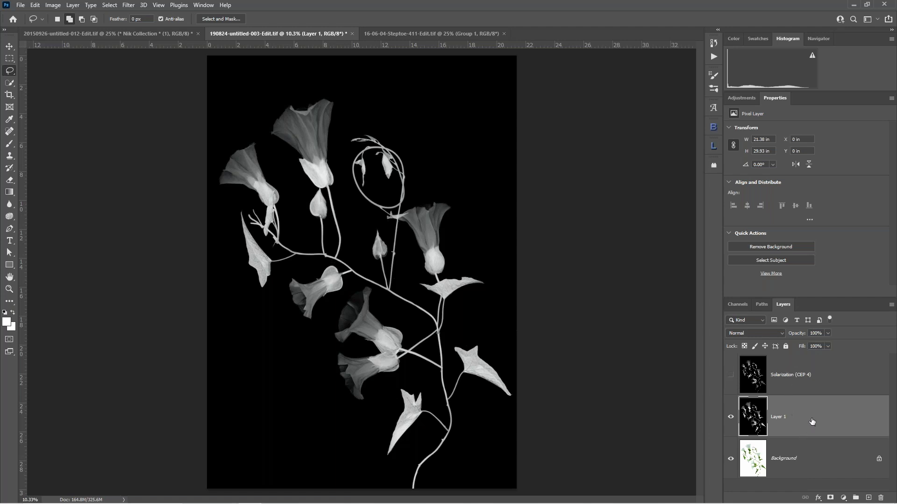
pyautogui.click(128, 5)
pyautogui.moveTo(164, 186)
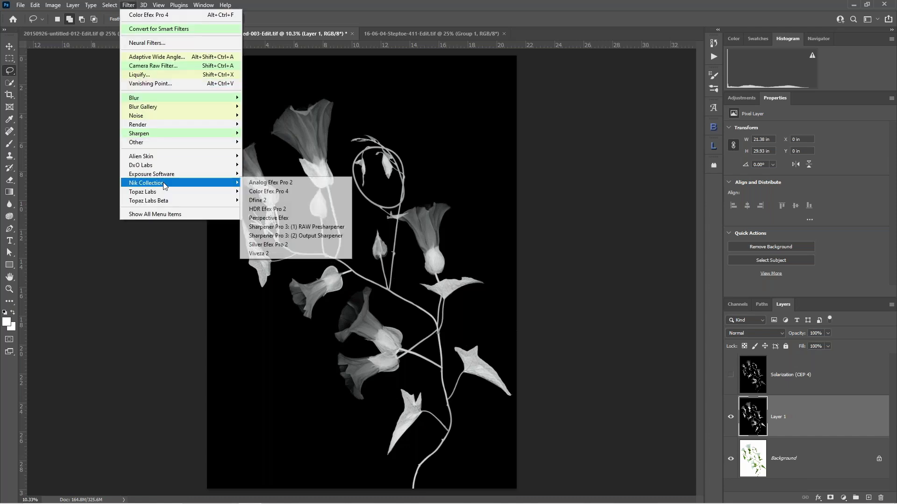
pyautogui.click(271, 191)
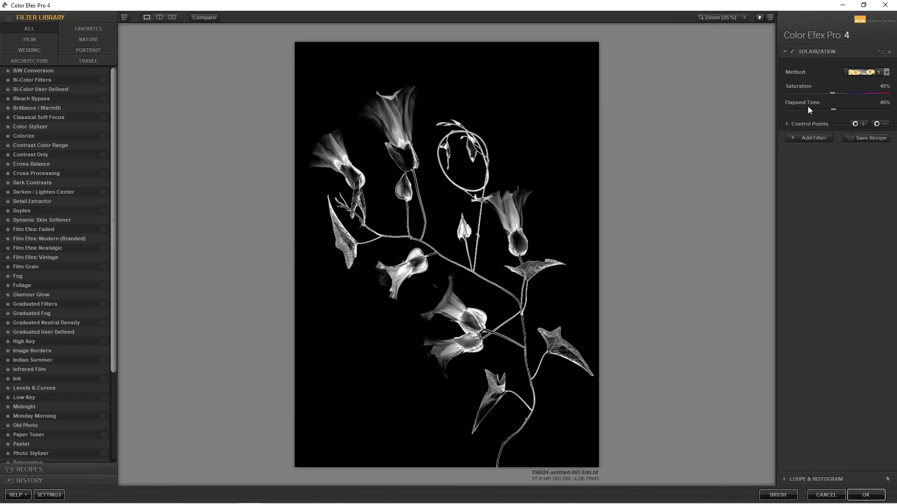
# Set the Solarization filter's Elapsed Time to 36% to bring out the flowers, and apply it
pyautogui.moveTo(830, 109); pyautogui.dragTo(826, 108)
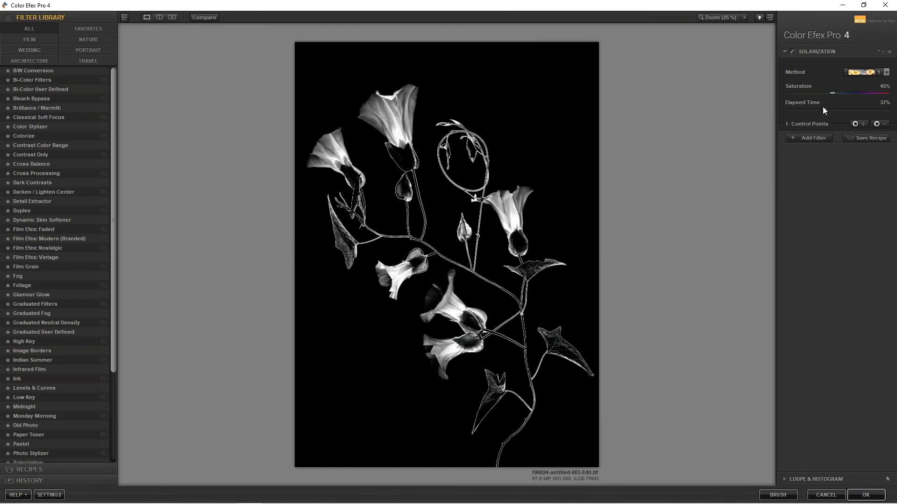
pyautogui.moveTo(823, 108); pyautogui.dragTo(821, 108)
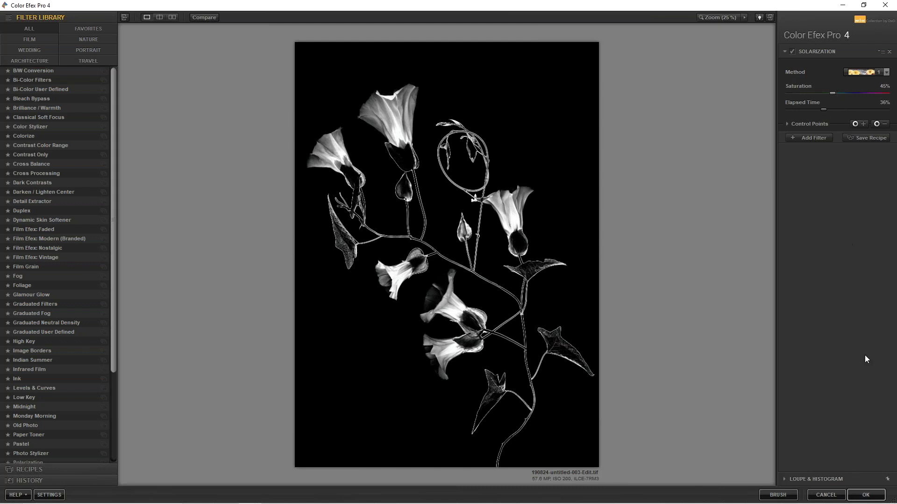
pyautogui.click(865, 496)
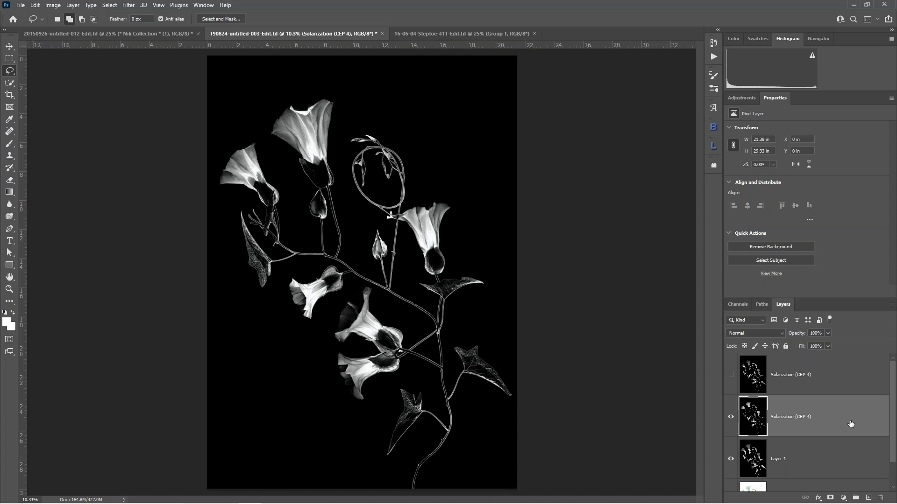
# Rename the visible Solarization (CEP 4) layer as Flowers and move it to the top of the layer stack
pyautogui.doubleClick(797, 417)
pyautogui.write('Floe')
pyautogui.write('wers')
pyautogui.moveTo(848, 414); pyautogui.dragTo(847, 369)
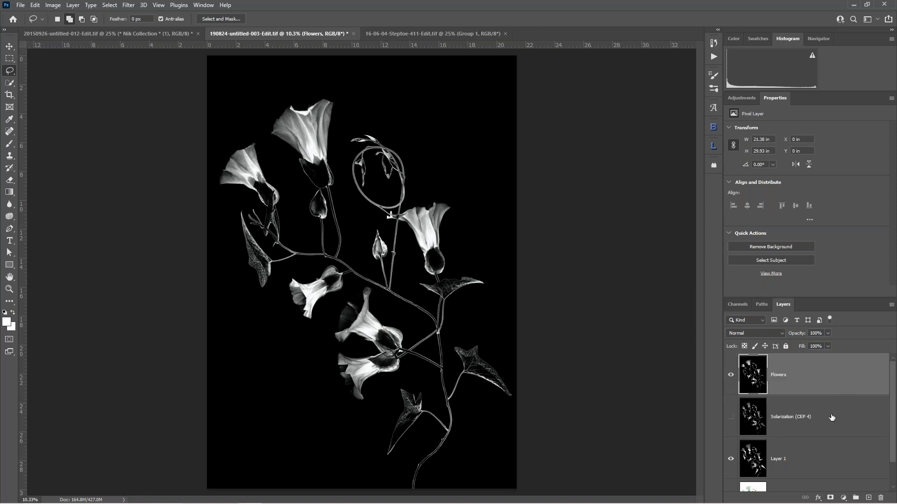
# Rename the hidden Solarization (CEP 4) layer as Leaves and make it visible
pyautogui.doubleClick(799, 417)
pyautogui.write('Leaves')
pyautogui.press('Return')
pyautogui.click(731, 418)
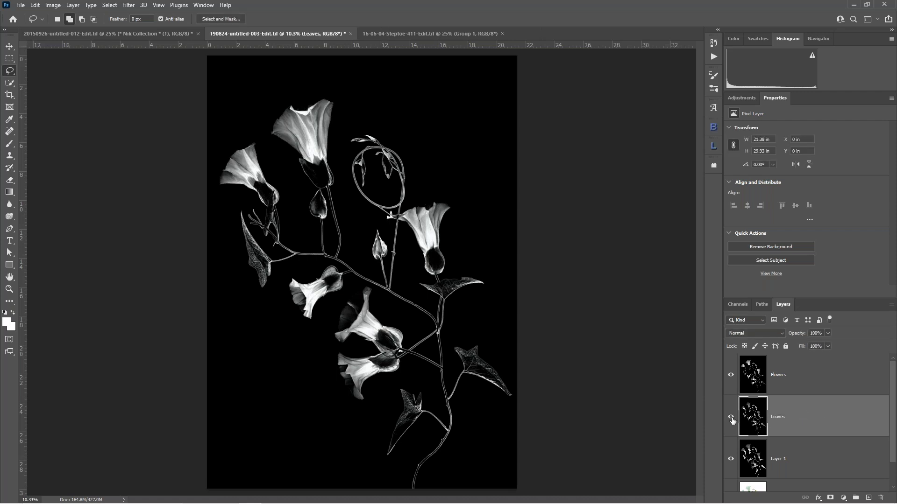
# Check the image without the Flowers layer, show it again, and add a black hide-all layer mask to it
pyautogui.click(731, 376)
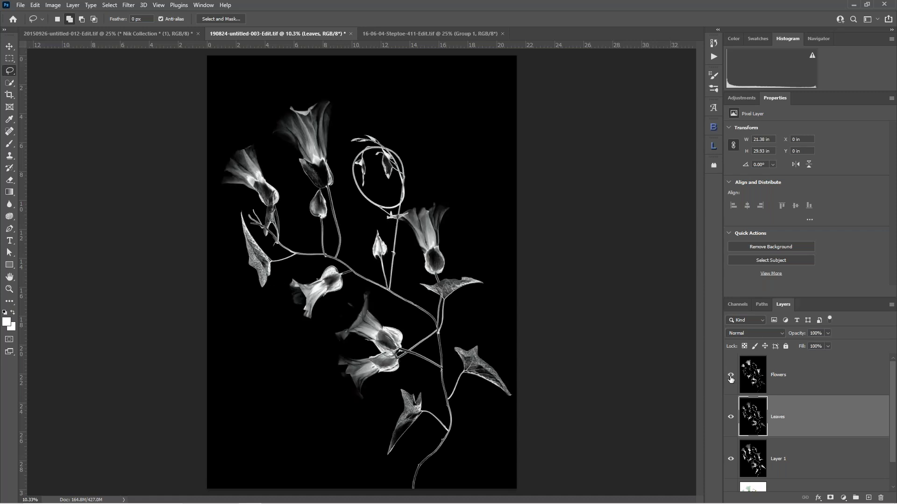
pyautogui.click(790, 380)
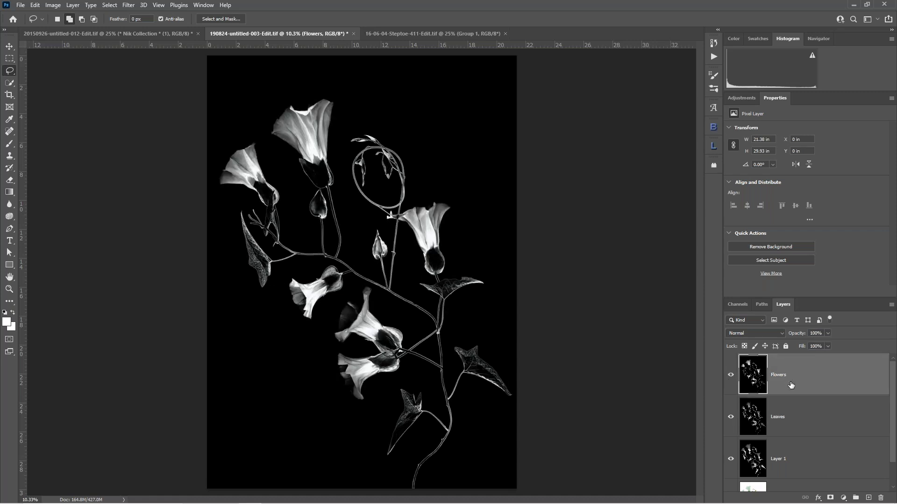
pyautogui.keyDown('alt'); pyautogui.click(830, 500); pyautogui.keyUp('alt')
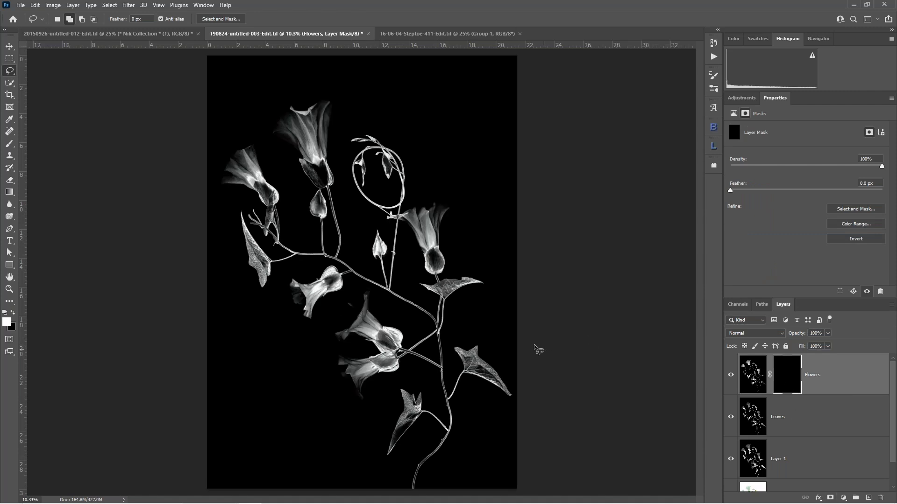
# Choose the Brush tool and give it a soft-edged tip with a size of 1200 px
pyautogui.click(9, 145)
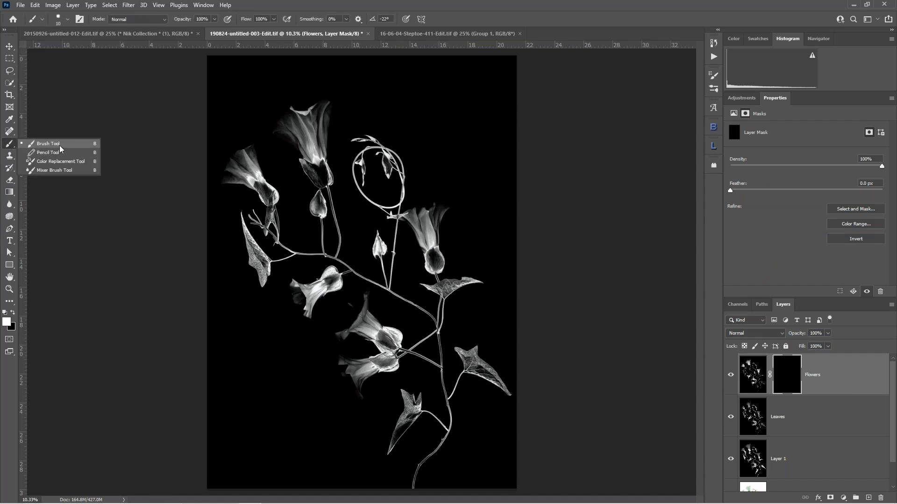
pyautogui.click(60, 149)
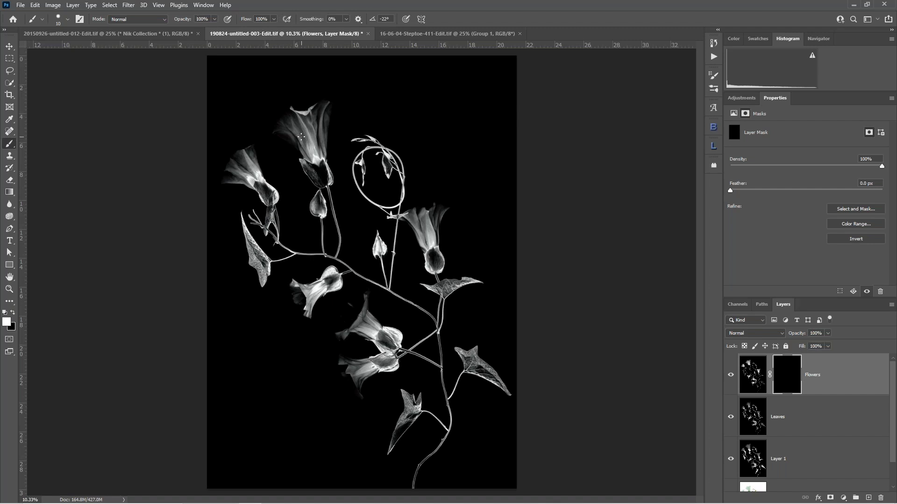
pyautogui.press(']')
pyautogui.press(']')
pyautogui.click(69, 19)
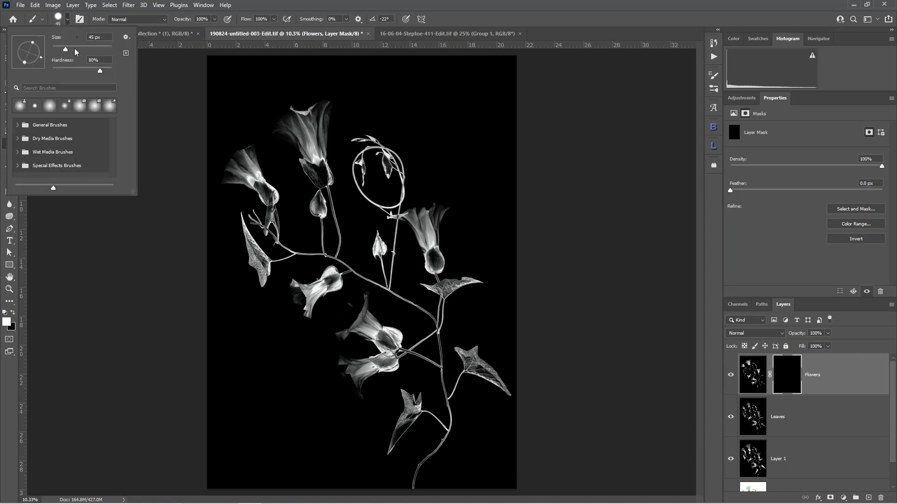
pyautogui.moveTo(90, 50)
pyautogui.mouseDown()
pyautogui.moveTo(83, 66)
pyautogui.moveTo(46, 58)
pyautogui.mouseUp()
pyautogui.click(470, 12)
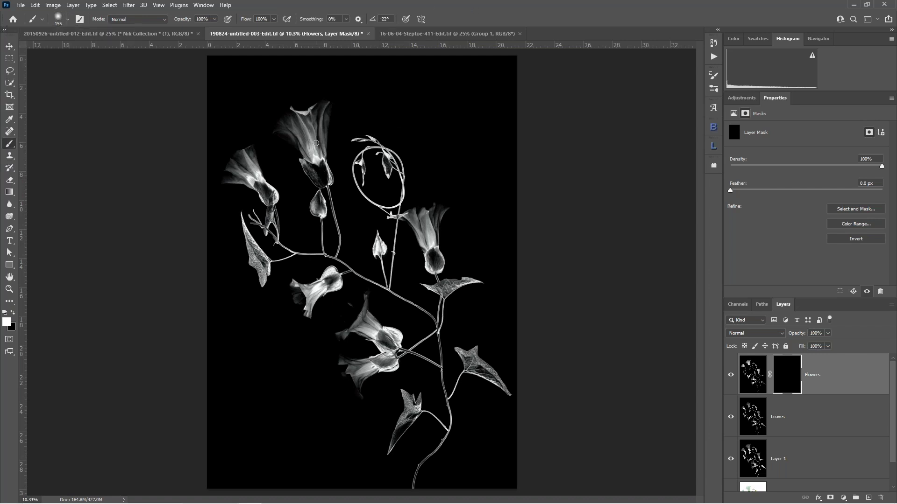
pyautogui.press(']')
pyautogui.press(']')
pyautogui.press(']')
pyautogui.press(']')
# Paint white on the Flowers layer mask over each of the blossoms to reveal their brighter solarized version
pyautogui.hotkey('ctrl', '+')
pyautogui.moveTo(300, 124); pyautogui.dragTo(319, 184)
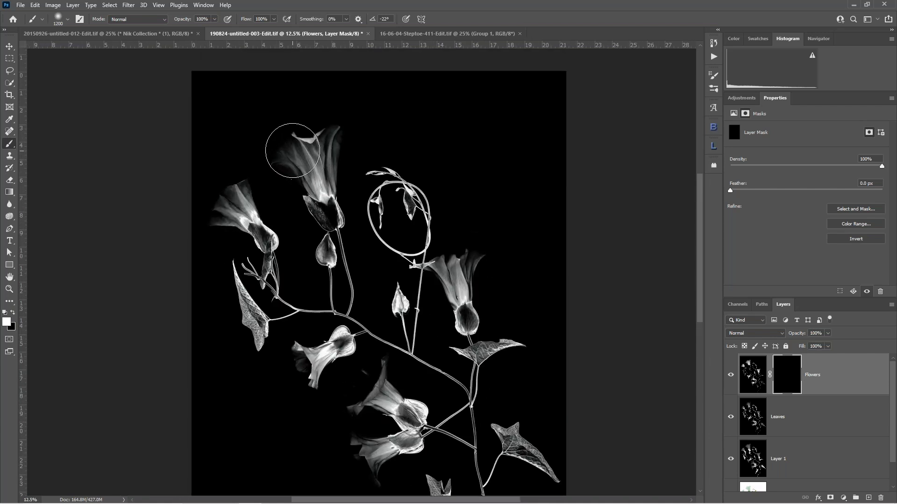
pyautogui.click(294, 154)
pyautogui.moveTo(322, 144)
pyautogui.mouseDown()
pyautogui.moveTo(319, 170)
pyautogui.moveTo(291, 157)
pyautogui.moveTo(311, 180)
pyautogui.moveTo(228, 191)
pyautogui.moveTo(218, 198)
pyautogui.moveTo(223, 207)
pyautogui.moveTo(234, 200)
pyautogui.moveTo(220, 211)
pyautogui.moveTo(236, 196)
pyautogui.mouseUp()
pyautogui.moveTo(470, 261); pyautogui.dragTo(460, 256)
pyautogui.moveTo(320, 359)
pyautogui.mouseDown()
pyautogui.moveTo(300, 357)
pyautogui.moveTo(301, 364)
pyautogui.mouseUp()
pyautogui.moveTo(360, 427)
pyautogui.mouseDown()
pyautogui.moveTo(354, 389)
pyautogui.moveTo(366, 375)
pyautogui.moveTo(363, 394)
pyautogui.moveTo(357, 365)
pyautogui.mouseUp()
pyautogui.moveTo(474, 370); pyautogui.dragTo(487, 177)
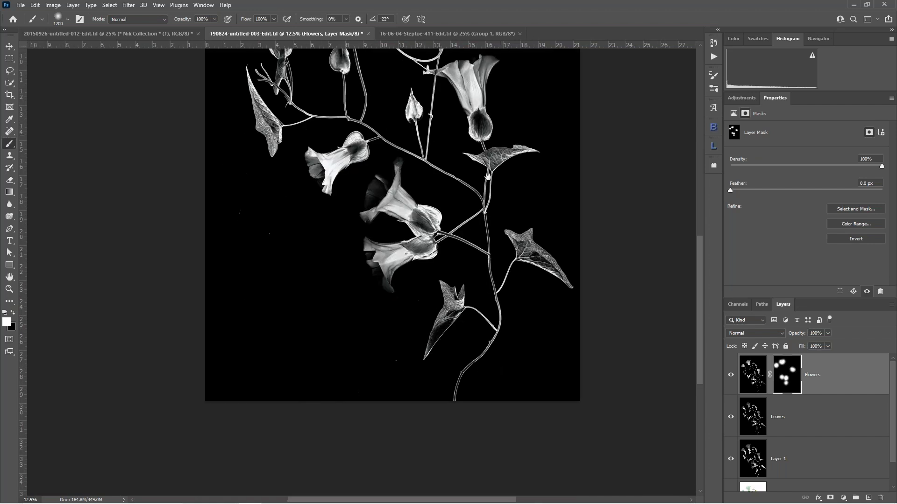
pyautogui.moveTo(579, 205); pyautogui.dragTo(563, 315)
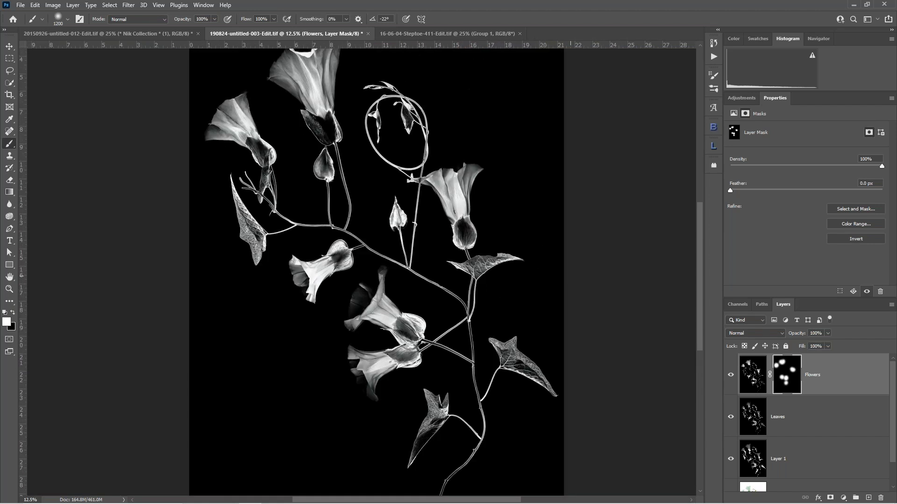
# Compare the whole image with and without the masked Flowers layer, leaving the layer visible
pyautogui.hotkey('ctrl', '-')
pyautogui.hotkey('ctrl', '-')
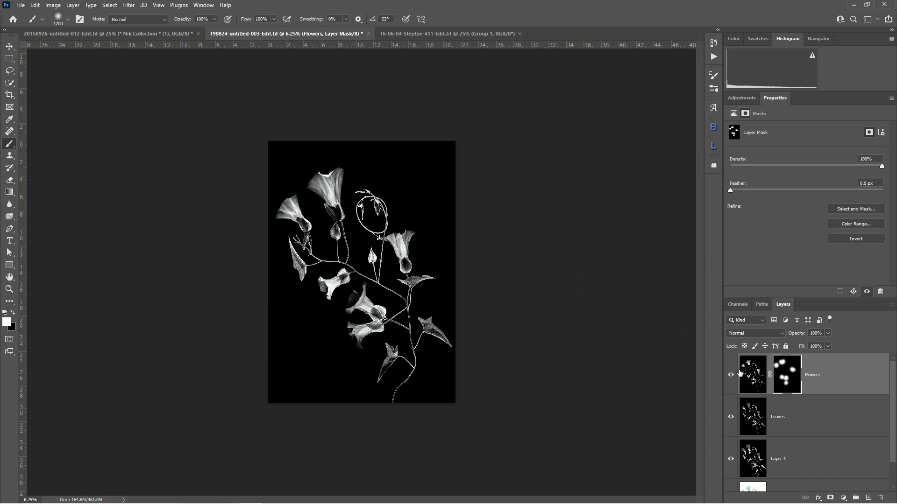
pyautogui.hotkey('ctrl', '+')
pyautogui.click(731, 375)
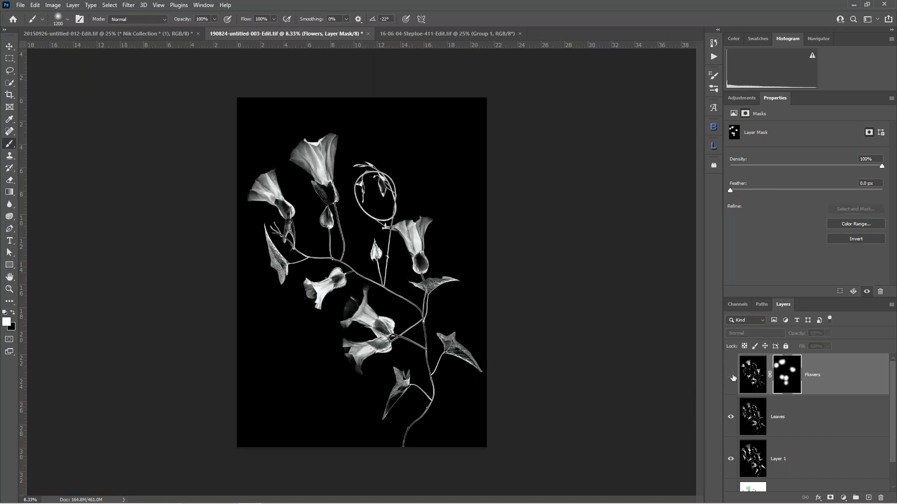
pyautogui.click(731, 375)
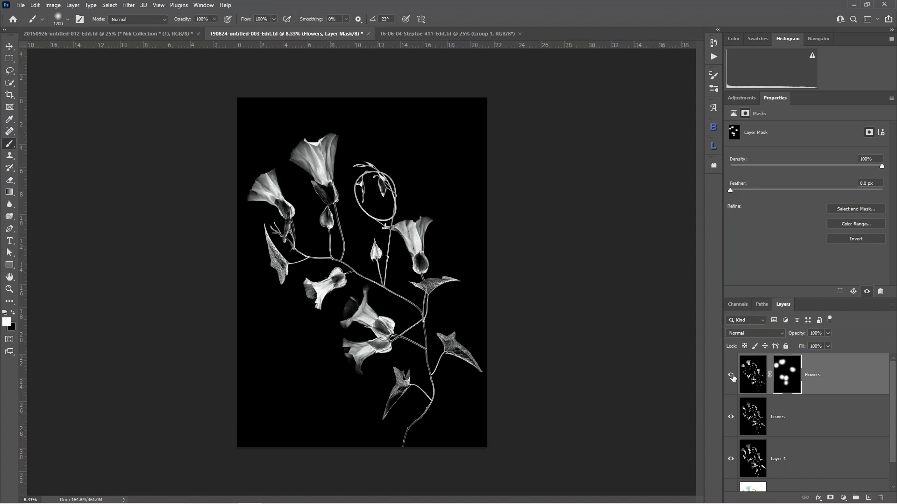
# Compare the original Background on its own with the blended result, show all layers again, and inspect the image and layer stack
pyautogui.scroll(-1, 832, 450)
pyautogui.keyDown('alt'); pyautogui.click(731, 473); pyautogui.keyUp('alt')
pyautogui.scroll(1, 722, 388)
pyautogui.keyDown('alt'); pyautogui.click(730, 376); pyautogui.keyUp('alt')
pyautogui.click(729, 418)
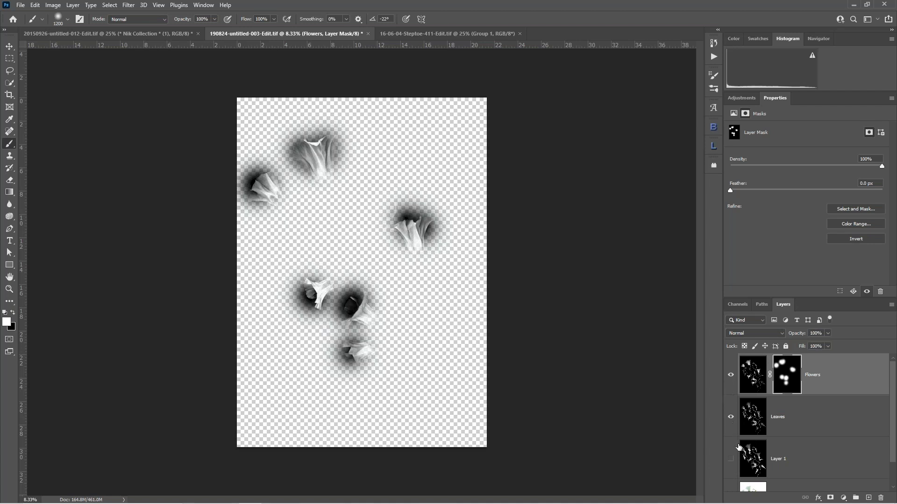
pyautogui.click(733, 459)
pyautogui.scroll(-1, 770, 441)
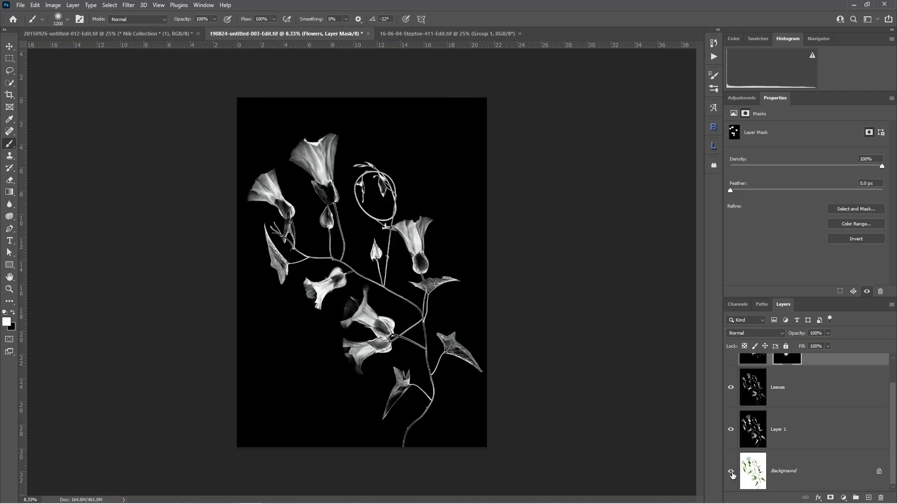
pyautogui.hotkey('ctrl', '+')
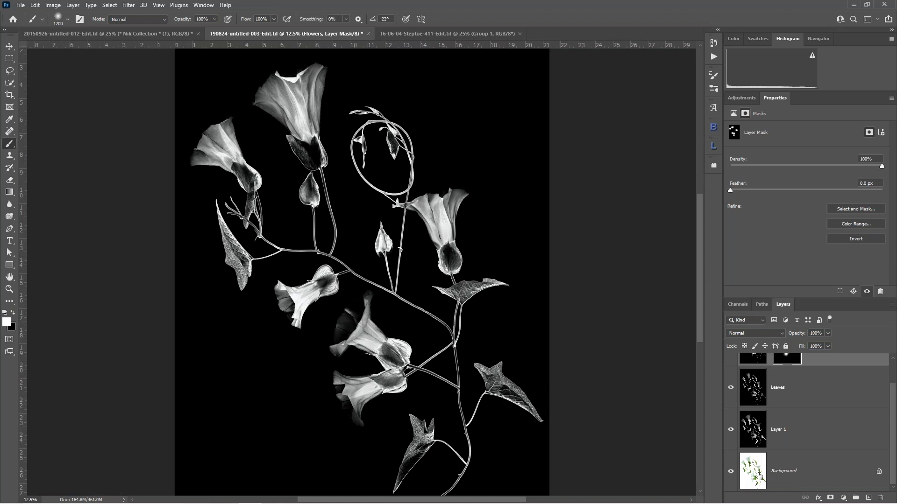
pyautogui.hotkey('ctrl', '-')
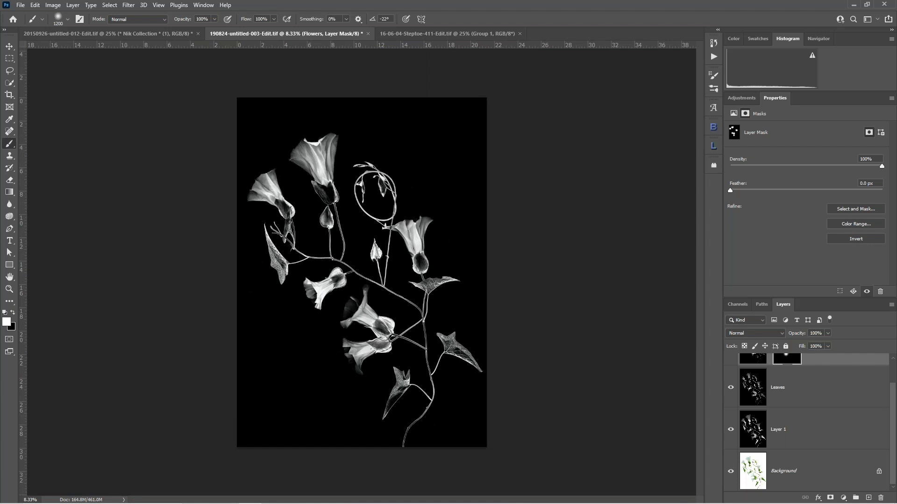
pyautogui.scroll(1, 842, 433)
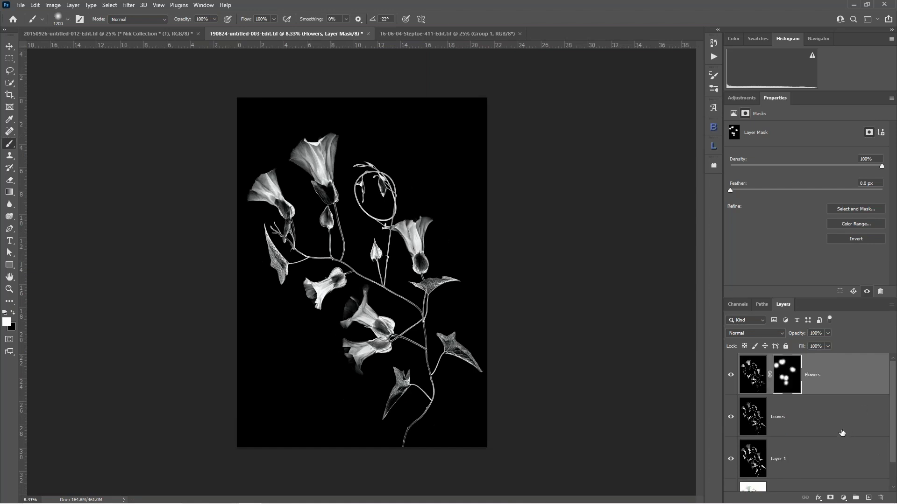
pyautogui.scroll(-1, 843, 433)
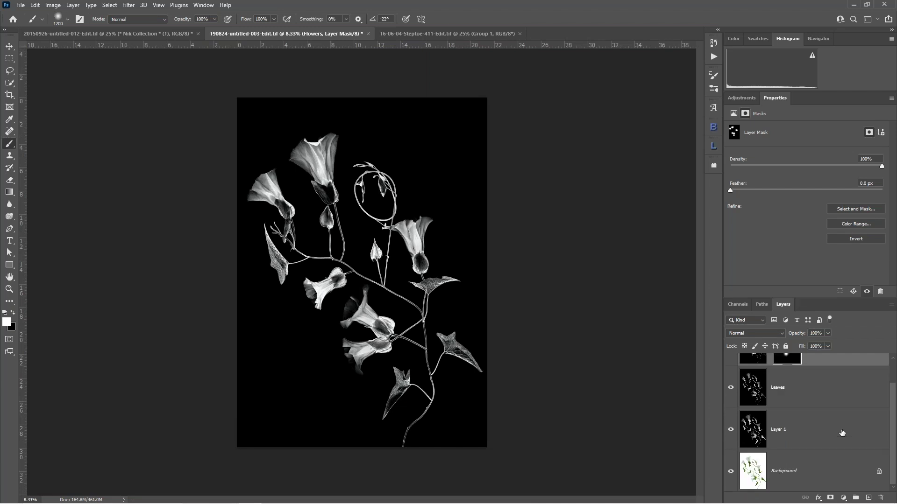
# Switch to Lightroom Classic and view 190501-Lightbox-149.ARW Copy 1, followed by its finished version Mum NIK Solarize-BW-Canvas.tif
pyautogui.click(853, 6)
pyautogui.click(231, 465)
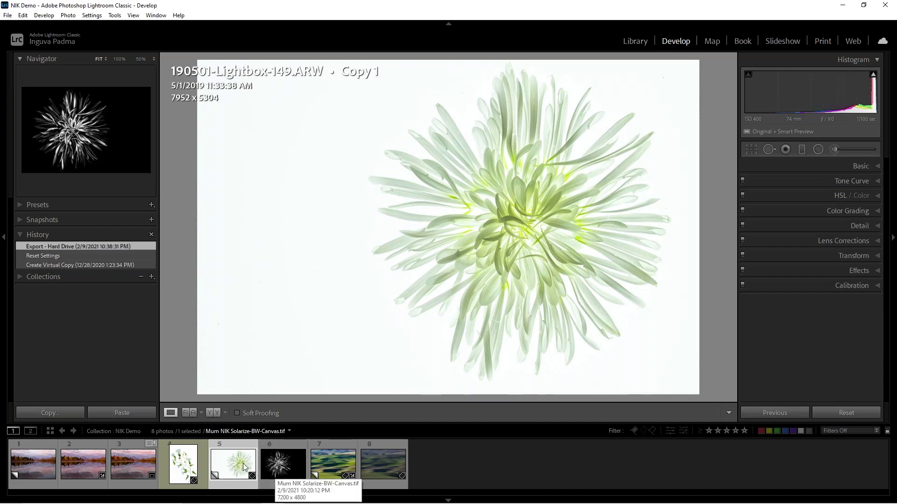
pyautogui.click(276, 472)
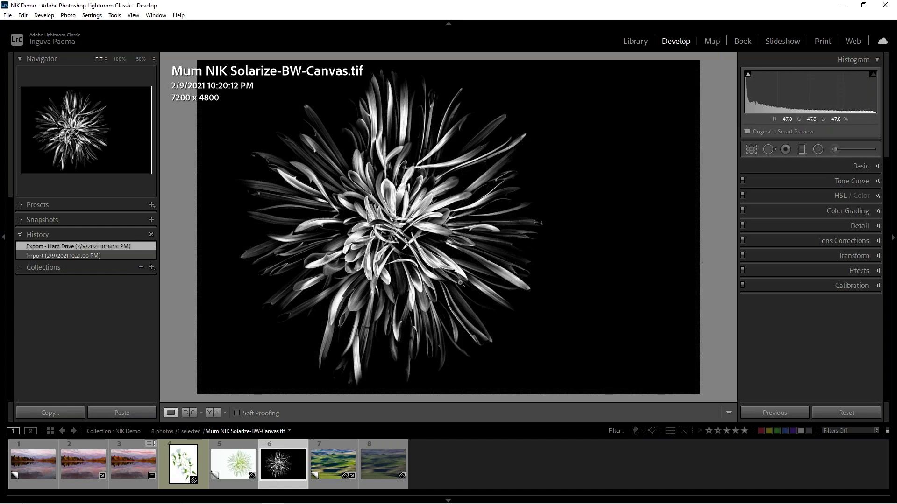
# View 16-06-04-Steptoe-411.CR2 and its edited Copy 1, and go to that copy's folder in the Library
pyautogui.click(372, 463)
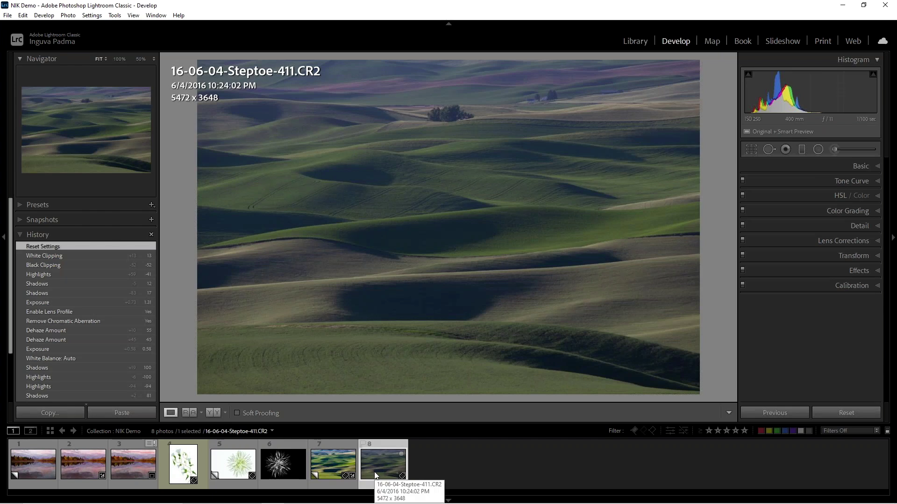
pyautogui.click(327, 464)
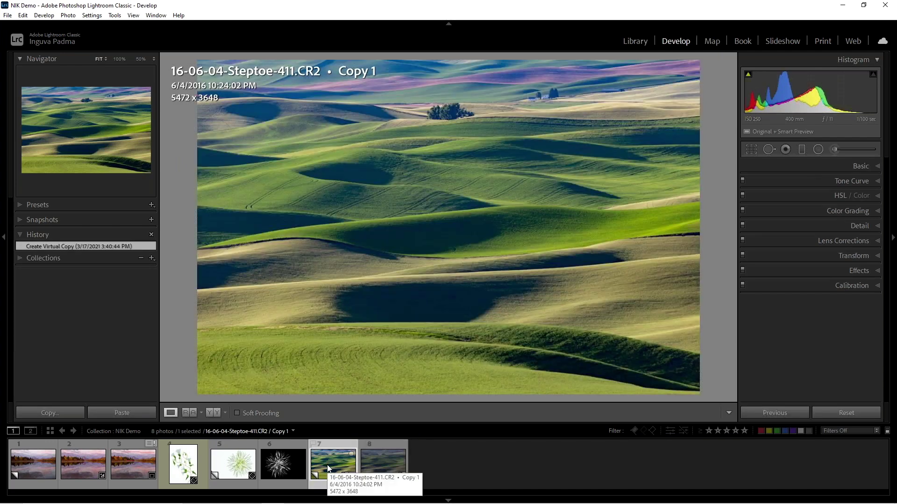
pyautogui.rightClick(328, 468)
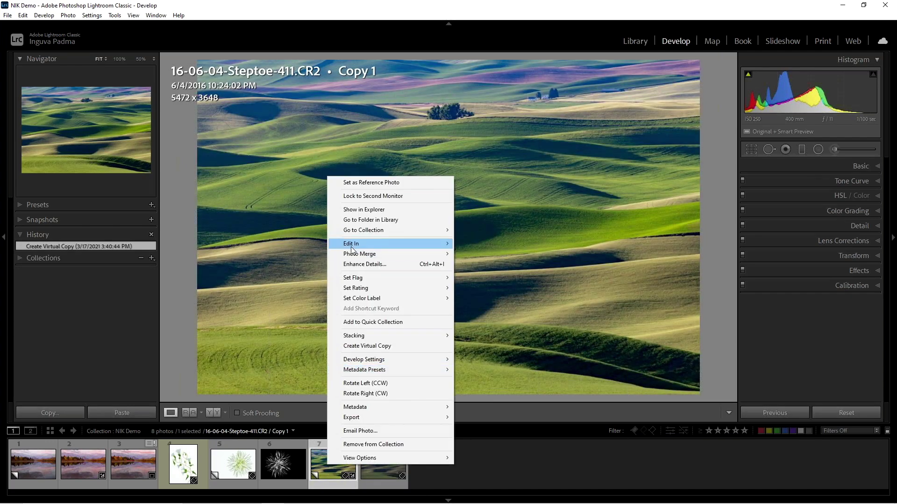
pyautogui.click(360, 220)
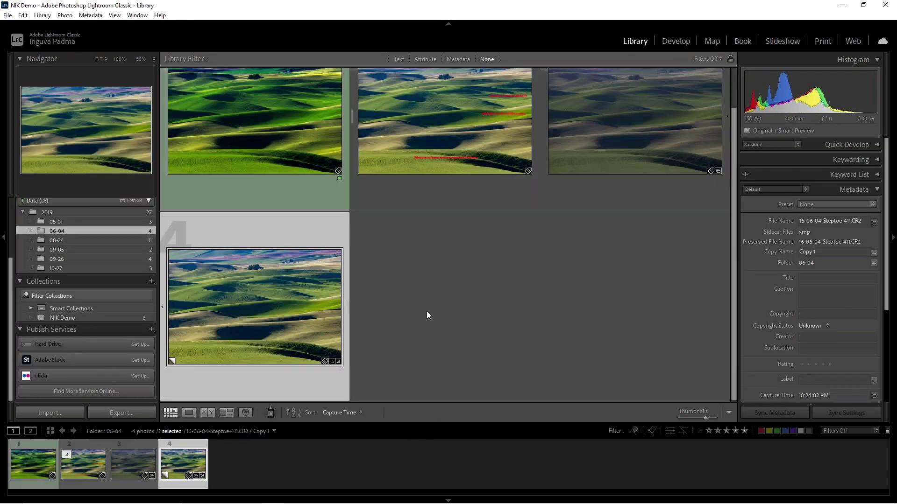
# Open 16-06-04-Steptoe-411-Edit-500px.jpg in Loupe view, fit it to the view, and turn the lights out around it
pyautogui.click(238, 164)
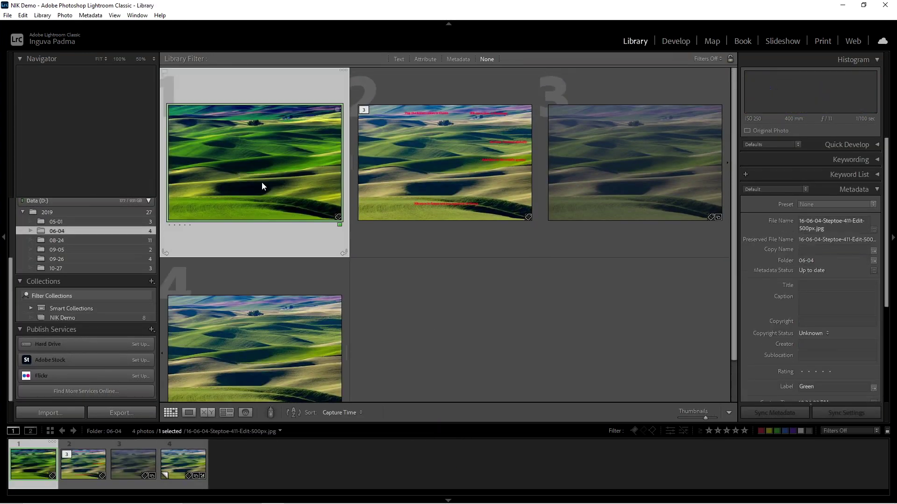
pyautogui.doubleClick(267, 172)
pyautogui.click(267, 172)
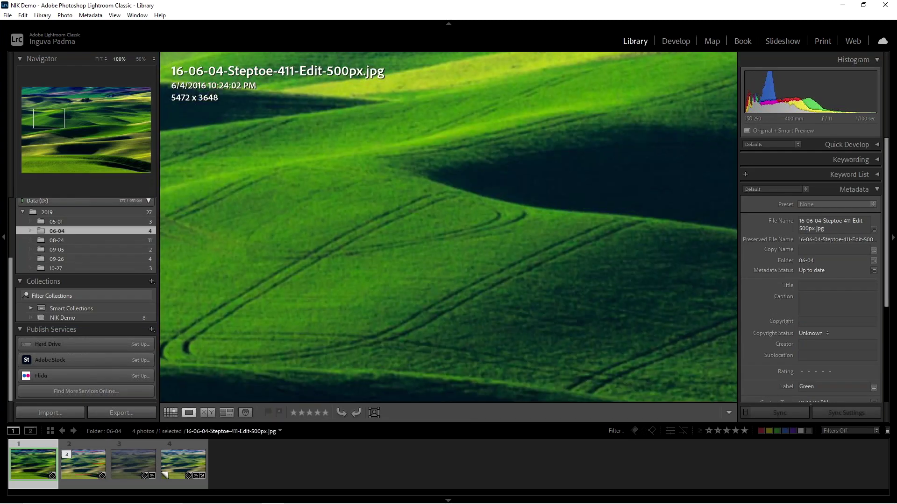
pyautogui.click(449, 306)
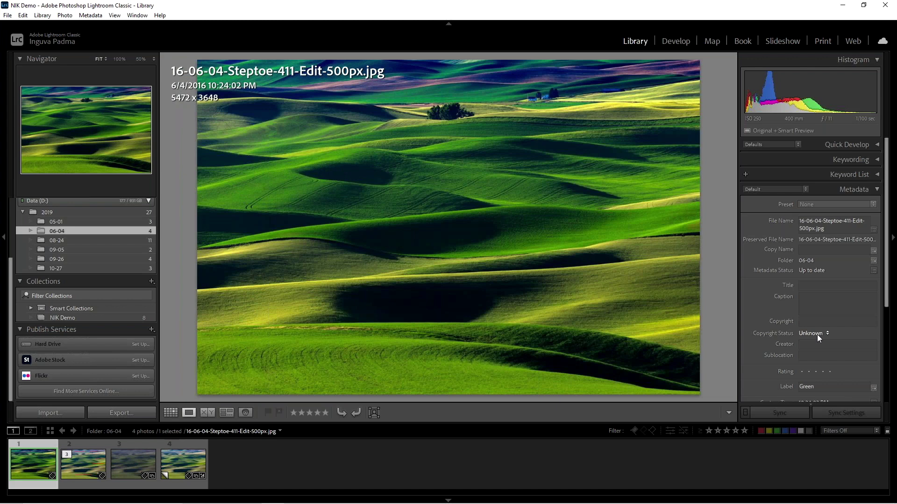
pyautogui.press('l')
pyautogui.press('l')
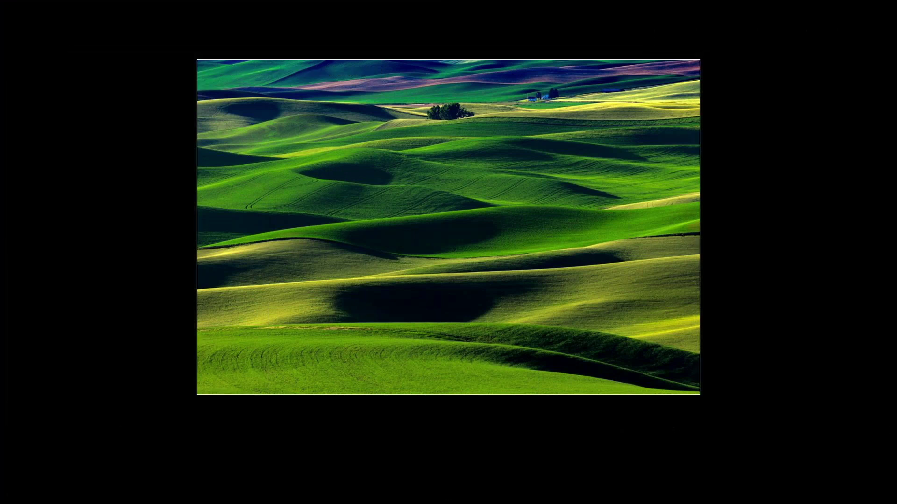
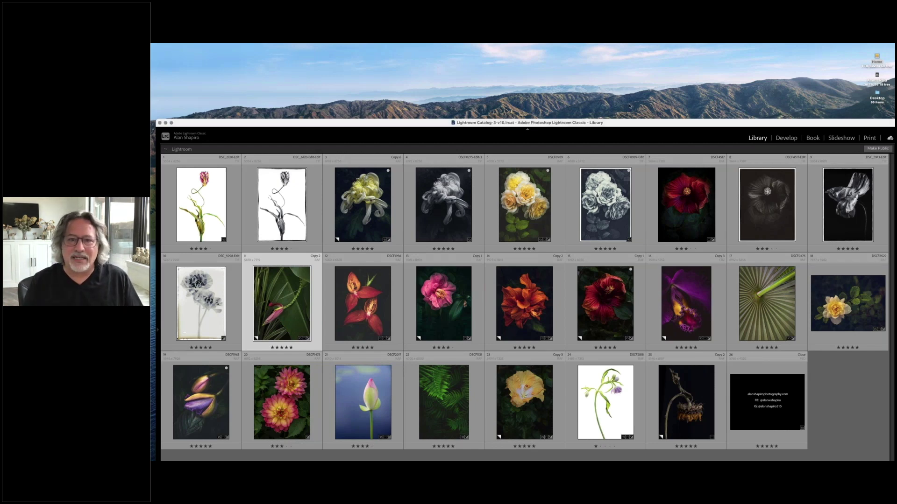
# Move the Lightroom Classic window up to the top edge of the screen and open the first photo, the colour tulip, in Loupe view
pyautogui.moveTo(633, 123); pyautogui.dragTo(622, 78)
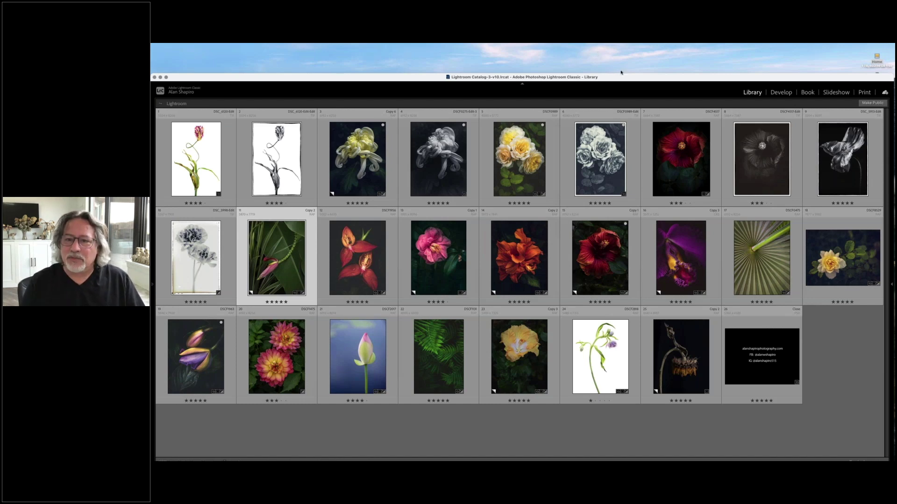
pyautogui.moveTo(621, 73); pyautogui.dragTo(628, 58)
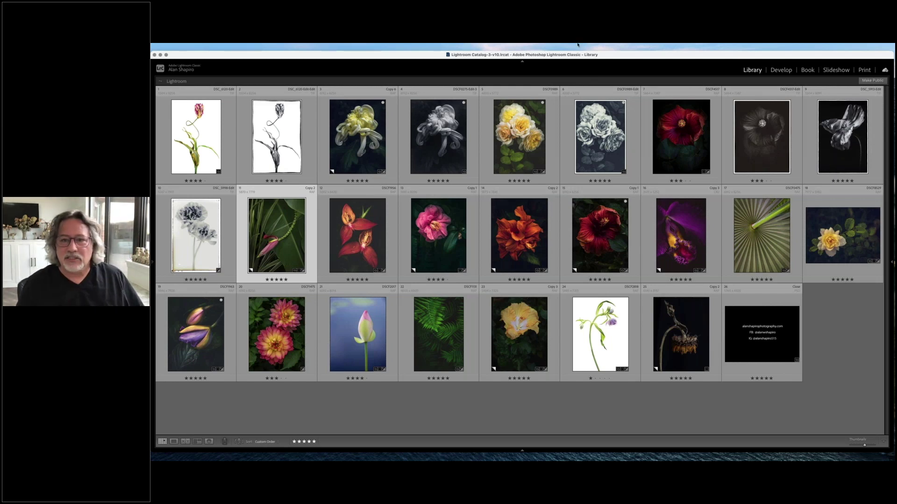
pyautogui.moveTo(577, 45)
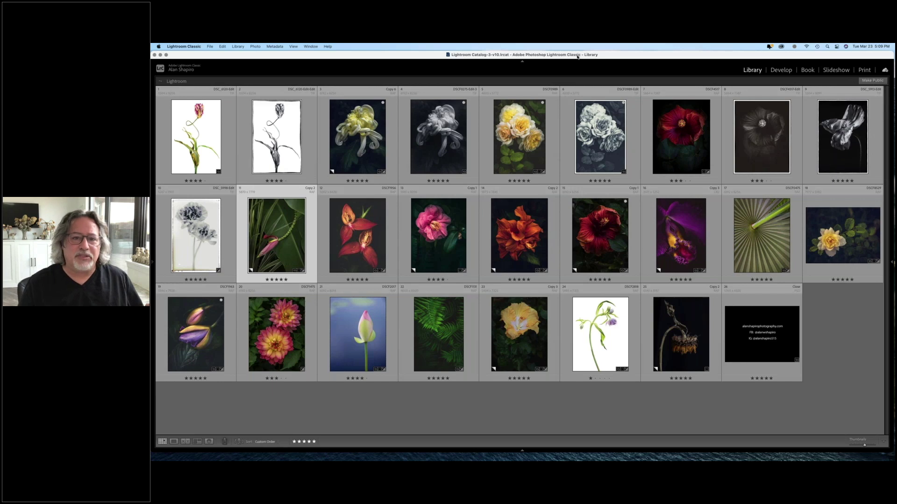
pyautogui.moveTo(578, 56)
pyautogui.mouseDown()
pyautogui.moveTo(578, 74)
pyautogui.moveTo(574, 48)
pyautogui.mouseUp()
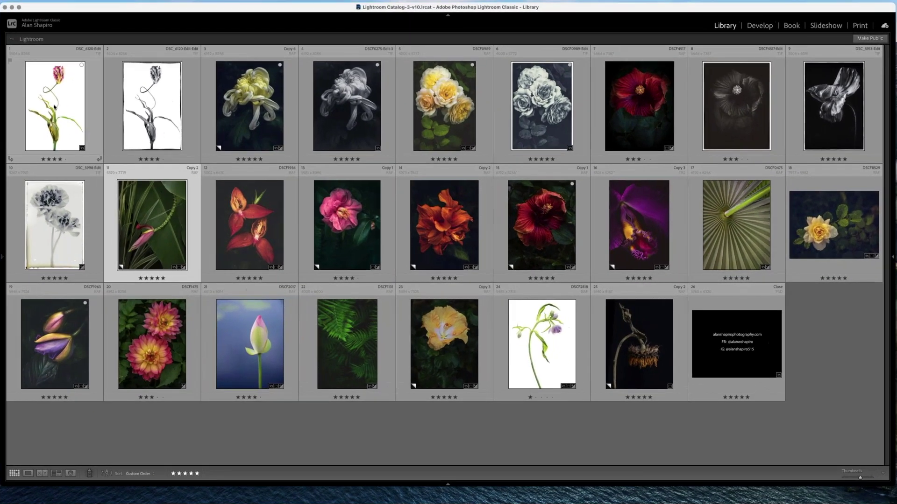
pyautogui.doubleClick(190, 147)
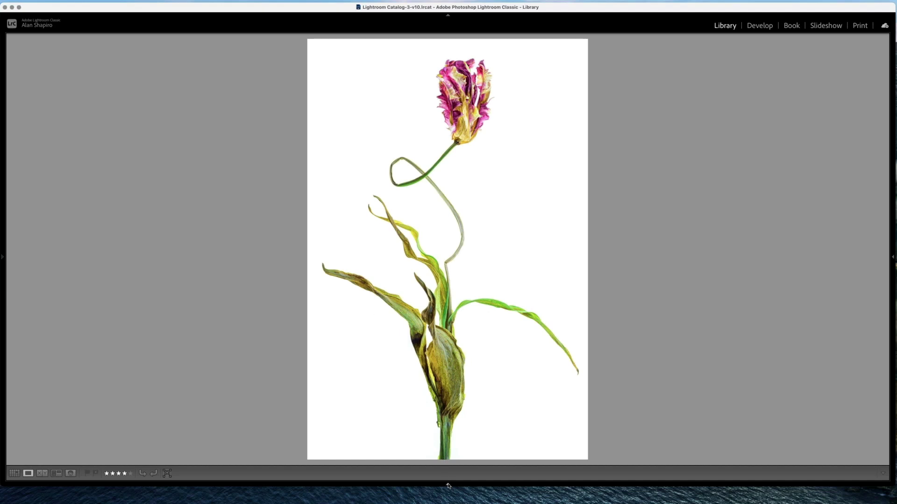
# Show the filmstrip and compare the colour tulip photo with its bordered black-and-white version
pyautogui.click(447, 486)
pyautogui.press('Right')
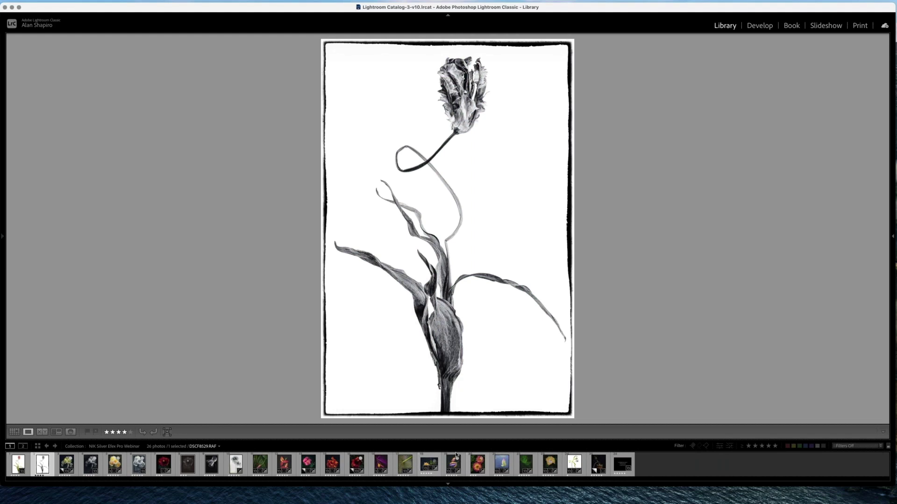
pyautogui.press('Left')
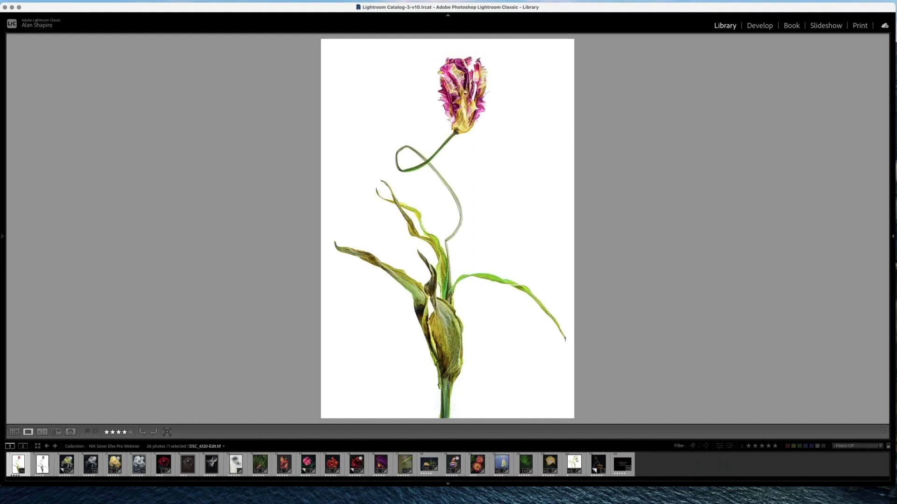
pyautogui.press('Right')
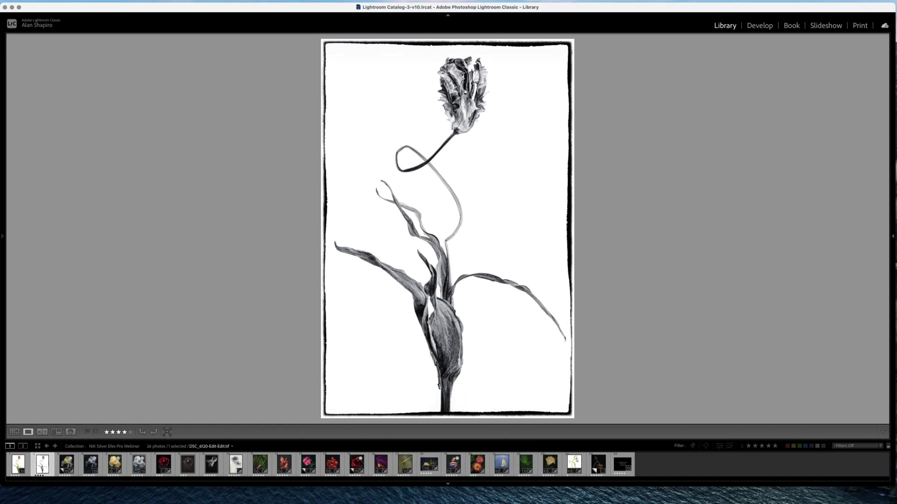
# View the yellow chrysanthemum photo DSCF0275.RAF Copy 6 and compare it with its black-and-white version
pyautogui.press('Right')
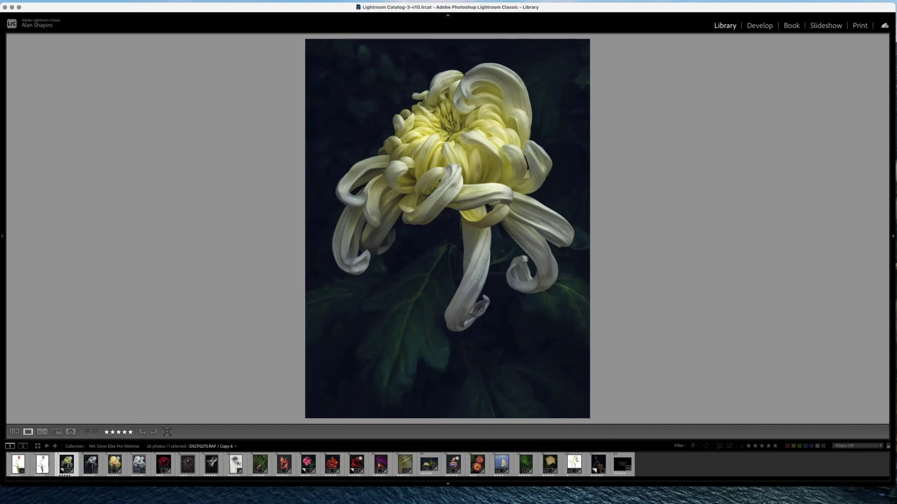
pyautogui.press('Right')
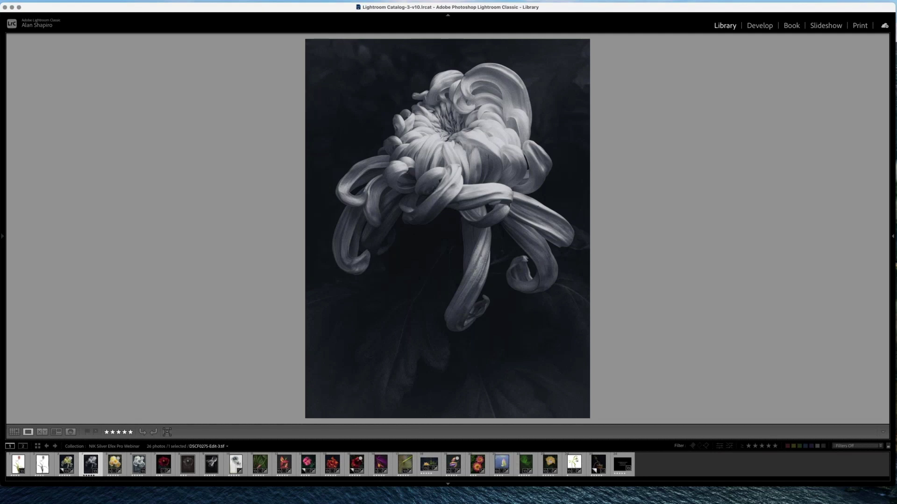
pyautogui.press('Left')
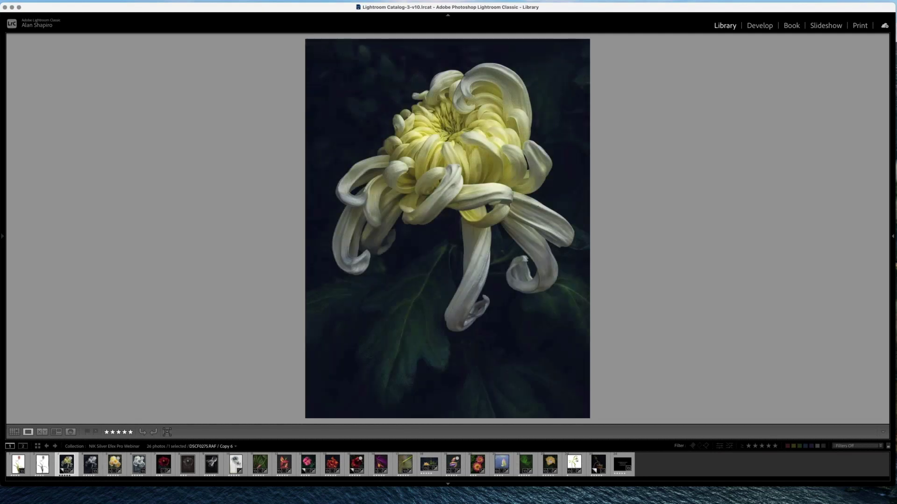
pyautogui.press('Right')
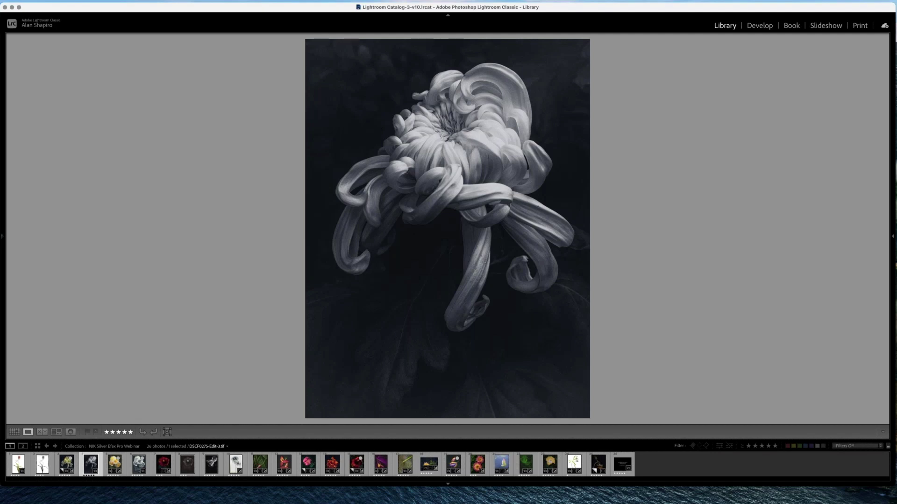
# View the yellow roses and red hibiscus with their monochrome versions, followed by the black-and-white poppy and the pale double-flower image
pyautogui.press('Right')
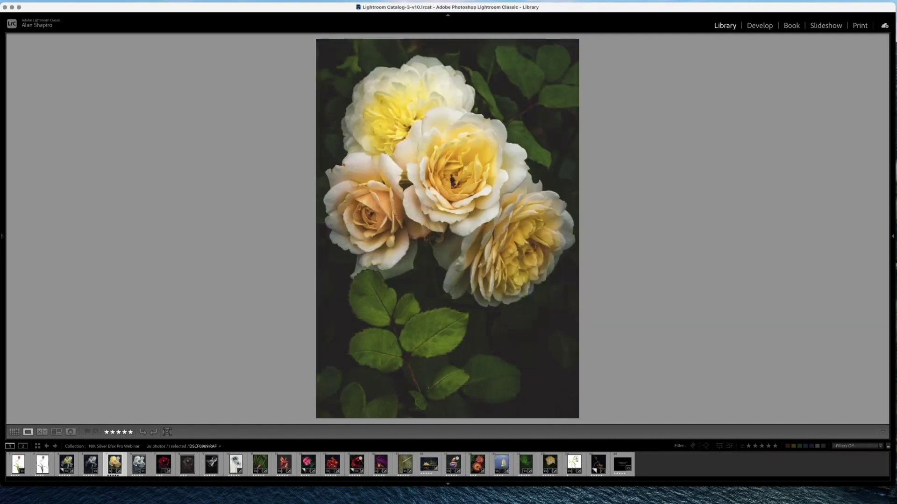
pyautogui.press('Right')
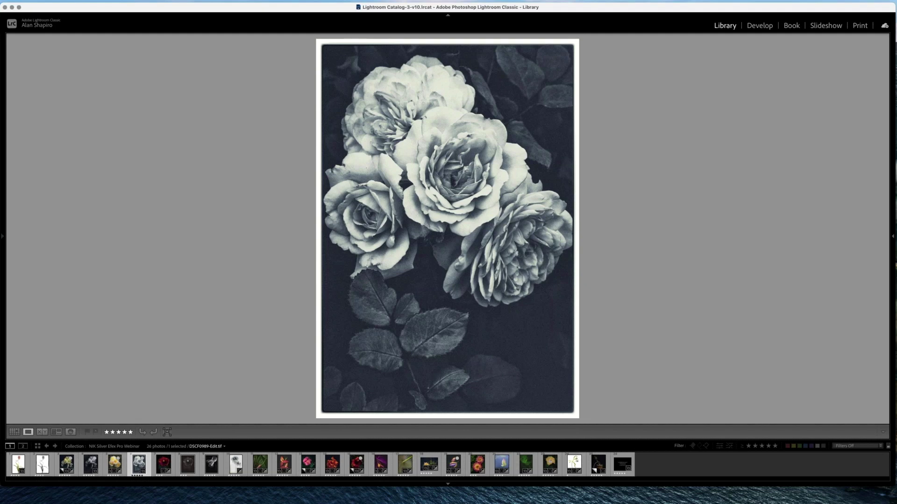
pyautogui.click(164, 464)
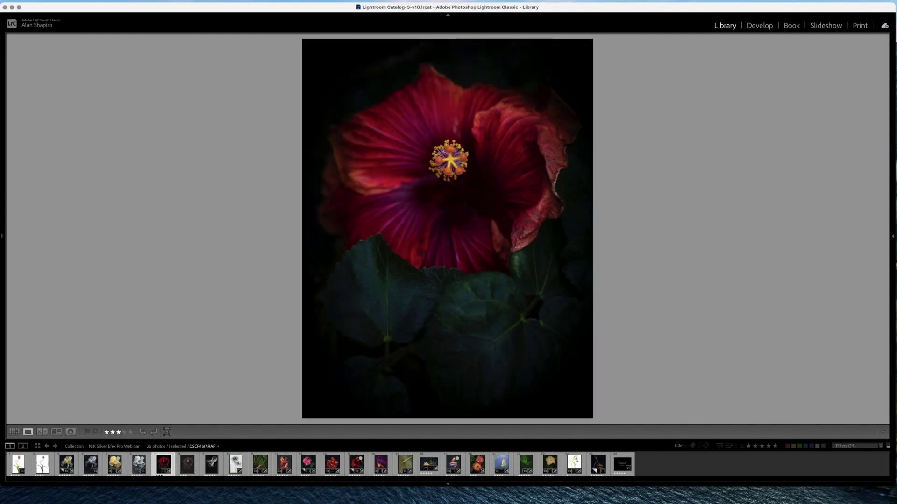
pyautogui.press('Right')
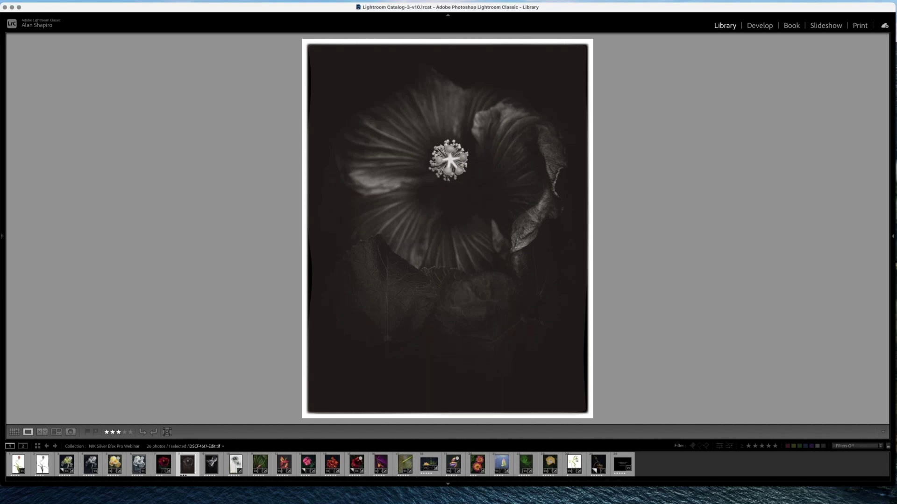
pyautogui.press('Right')
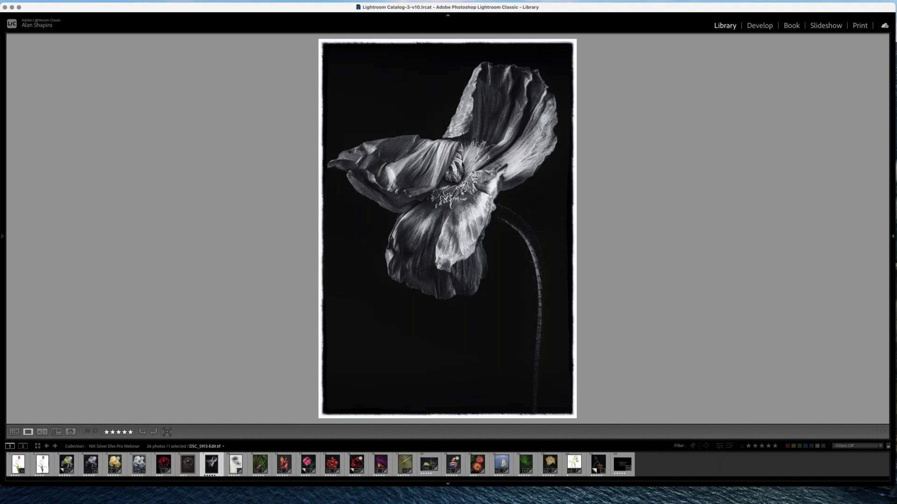
pyautogui.press('Right')
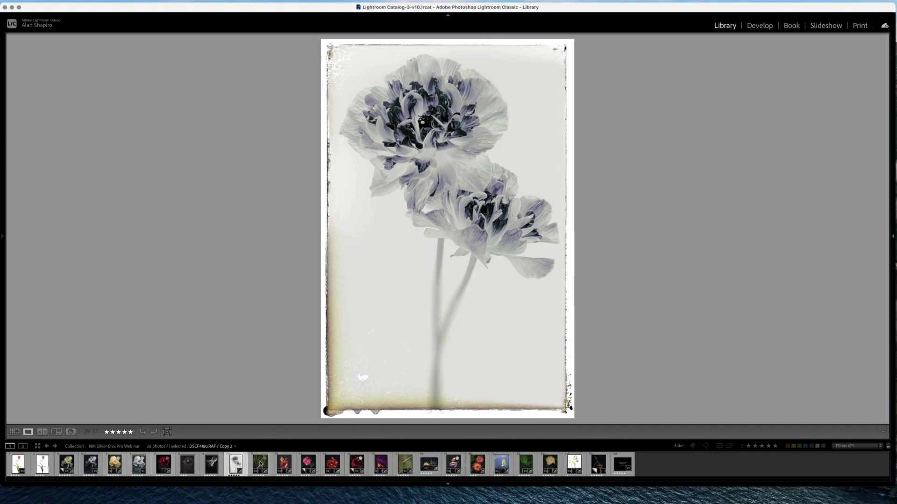
# Open the banana flower photo in Silver Efex Pro 2 as a TIFF copy with Lightroom adjustments, ProPhoto RGB, 16 bits/component, resolution 360
pyautogui.click(260, 464)
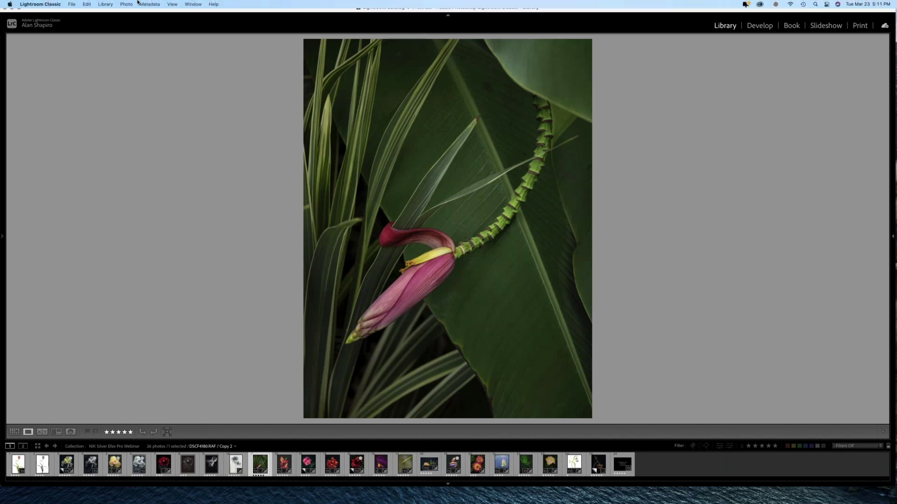
pyautogui.click(126, 4)
pyautogui.moveTo(126, 72)
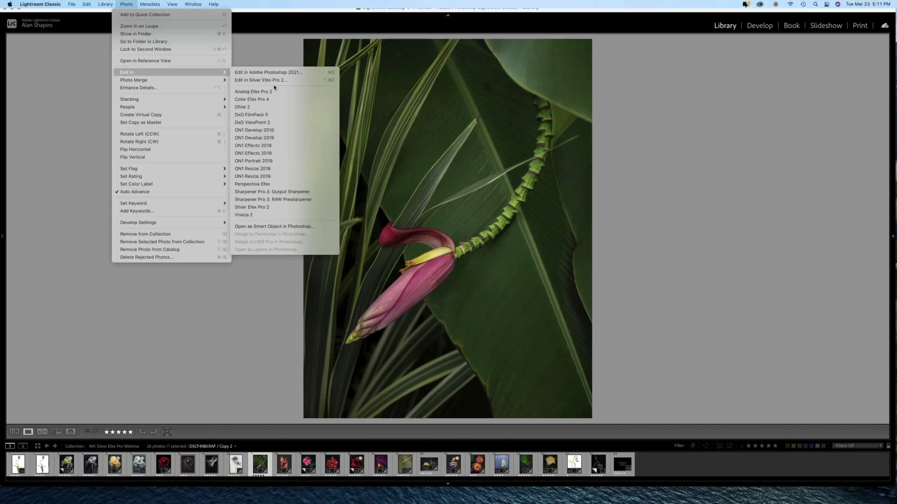
pyautogui.click(264, 80)
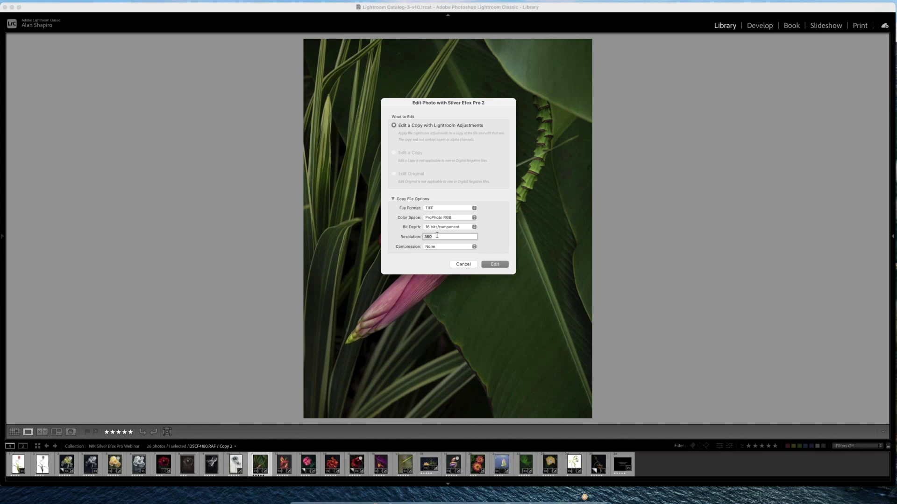
pyautogui.click(495, 264)
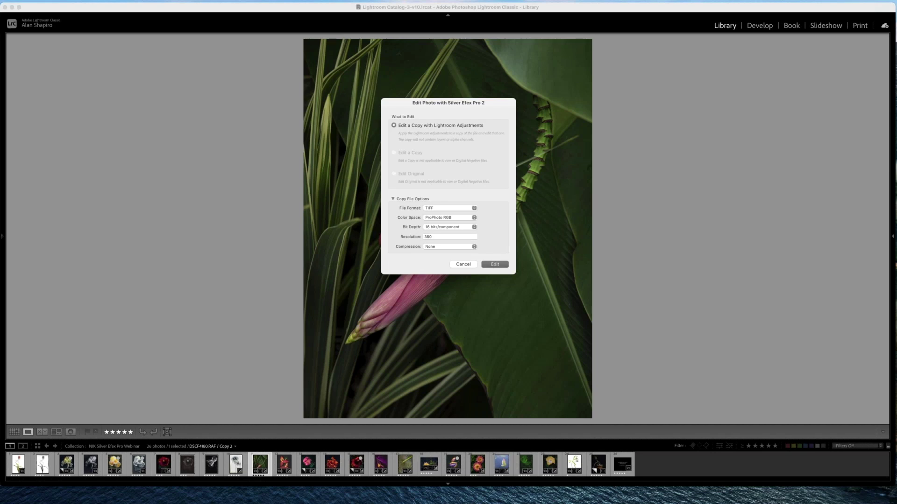
pyautogui.moveTo(634, 3)
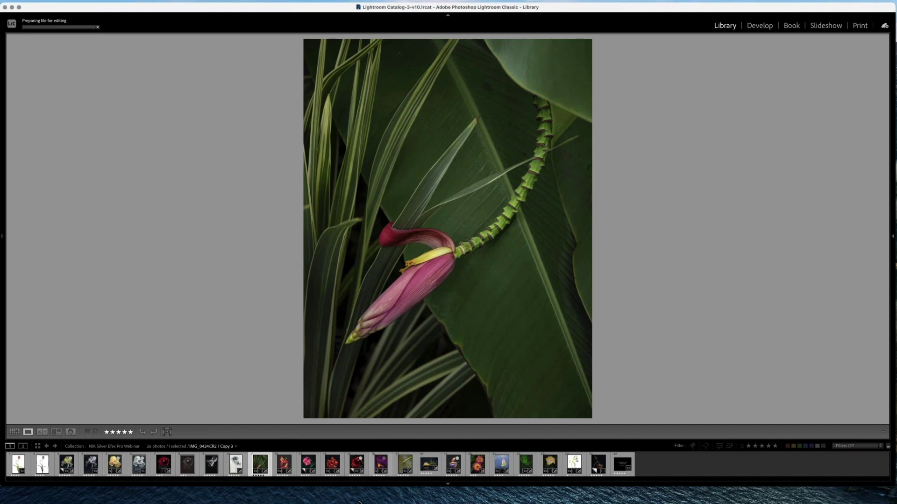
pyautogui.moveTo(360, 502)
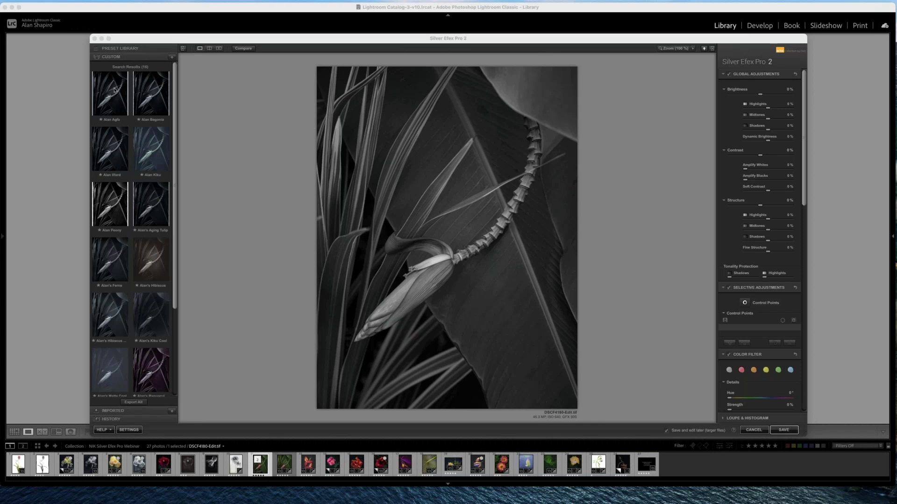
# Try the custom presets Agfa, Ilford, Peony and Aging Tulip on the banana flower photo, comparing the last two
pyautogui.click(114, 90)
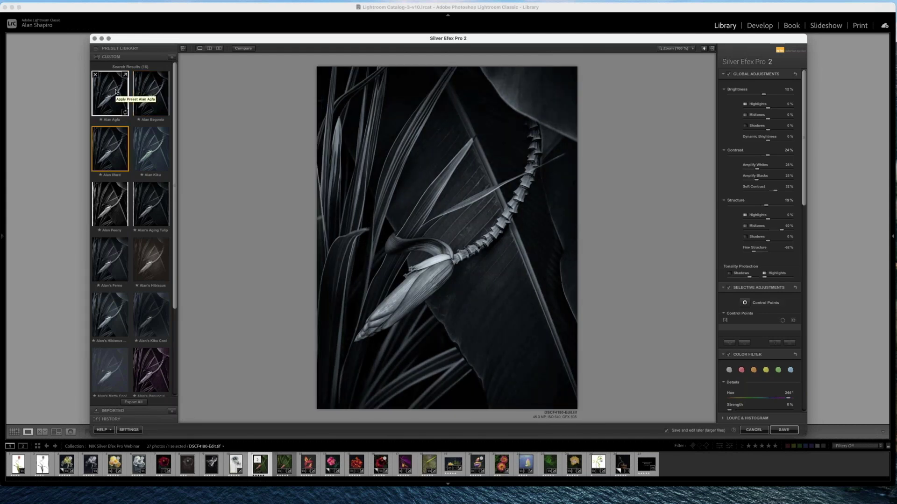
pyautogui.press('Down')
pyautogui.press('Right')
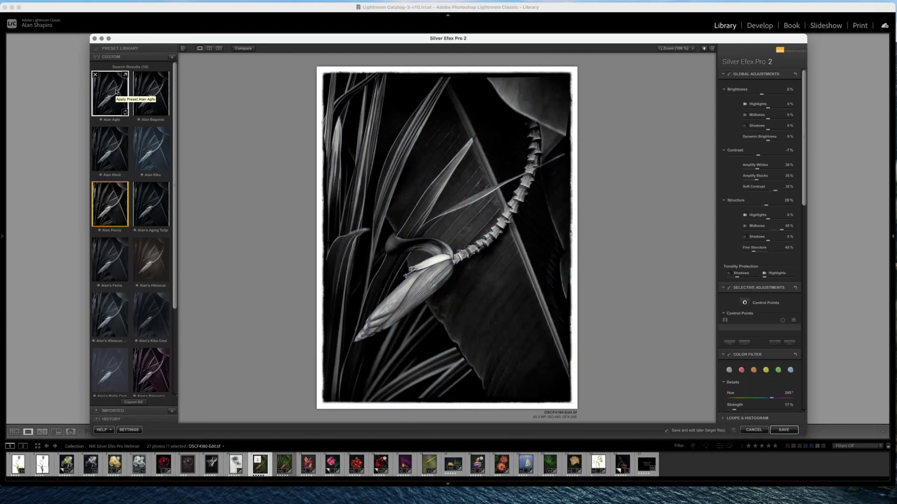
pyautogui.press('Right')
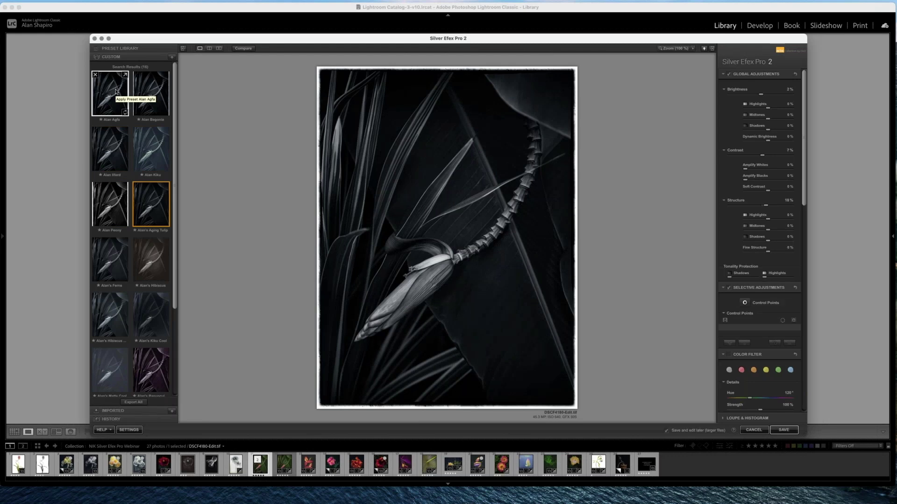
pyautogui.press('Left')
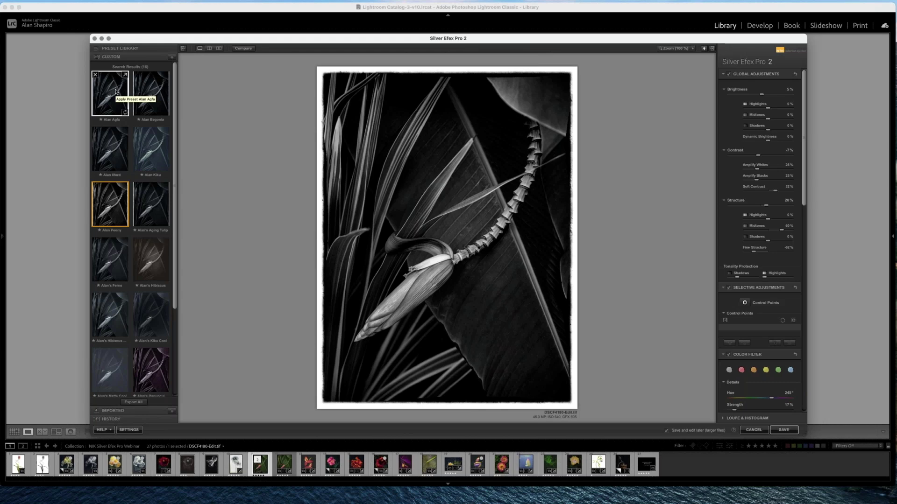
pyautogui.press('Right')
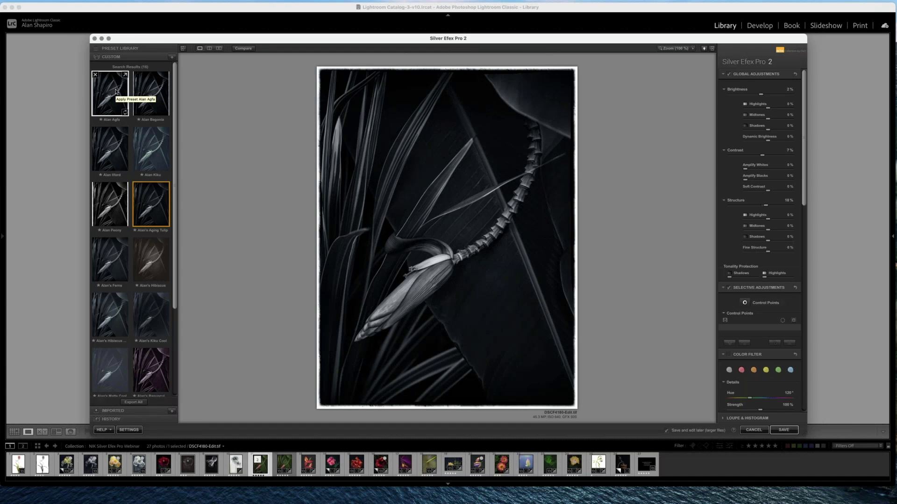
# Try the custom presets from Ferns through the Ranunculus ones, and apply the Ilford preset to the photo
pyautogui.press('Right')
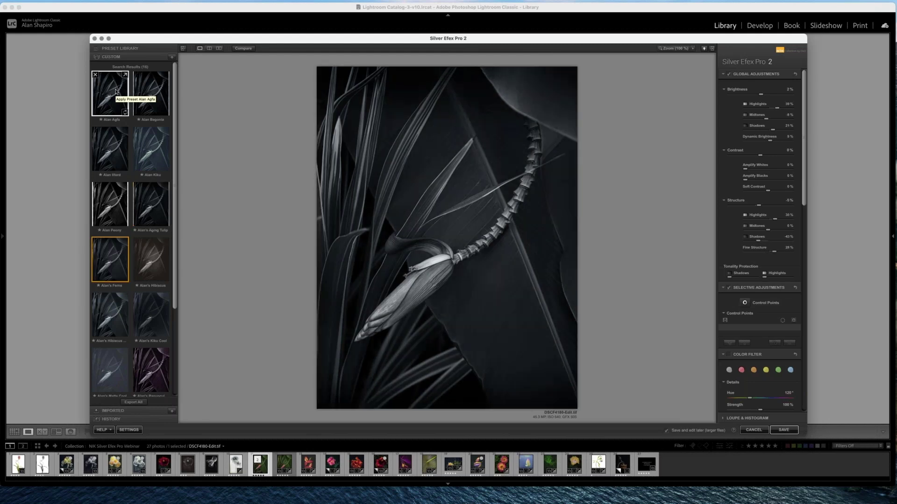
pyautogui.press('Right')
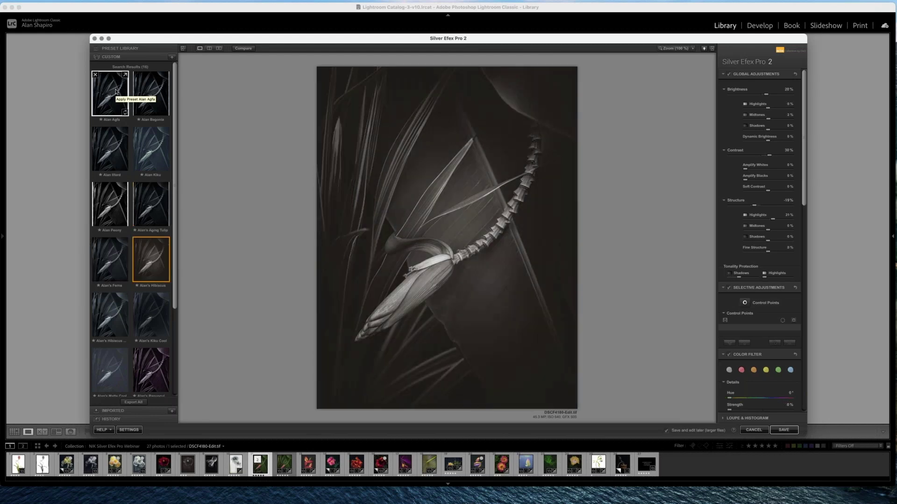
pyautogui.press('Right')
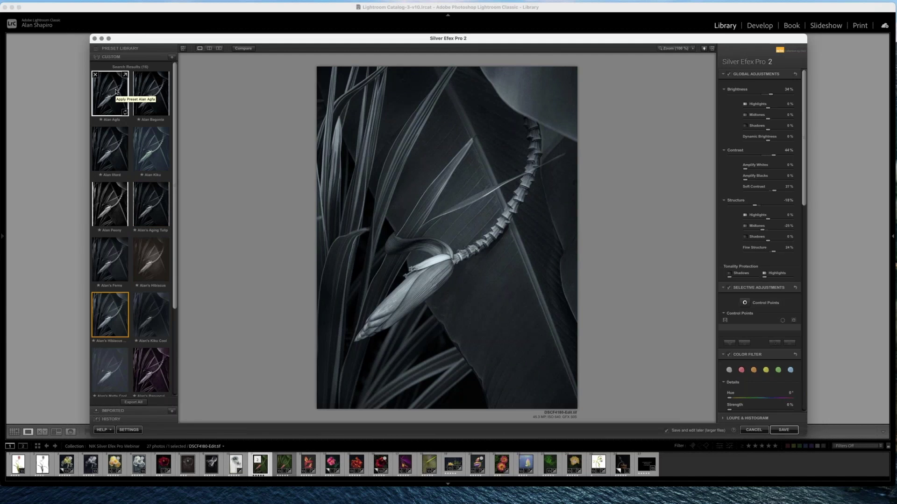
pyautogui.press('Right')
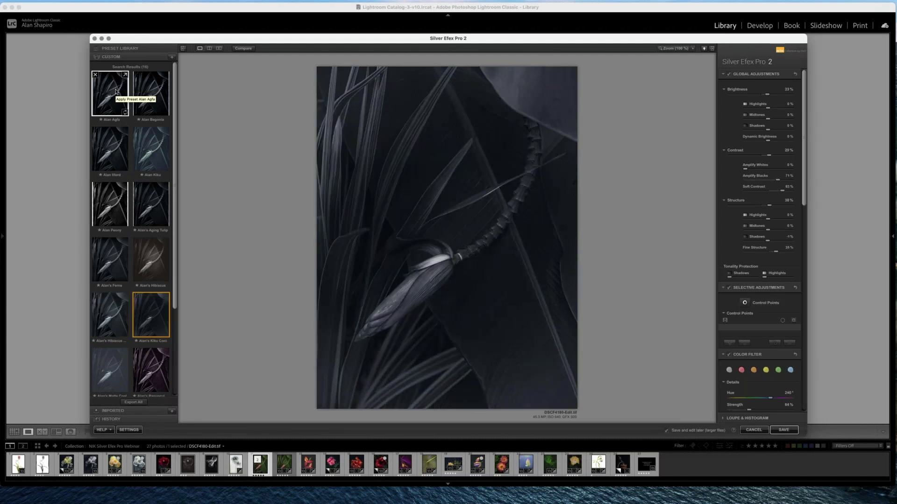
pyautogui.press('Right')
pyautogui.press('Right')
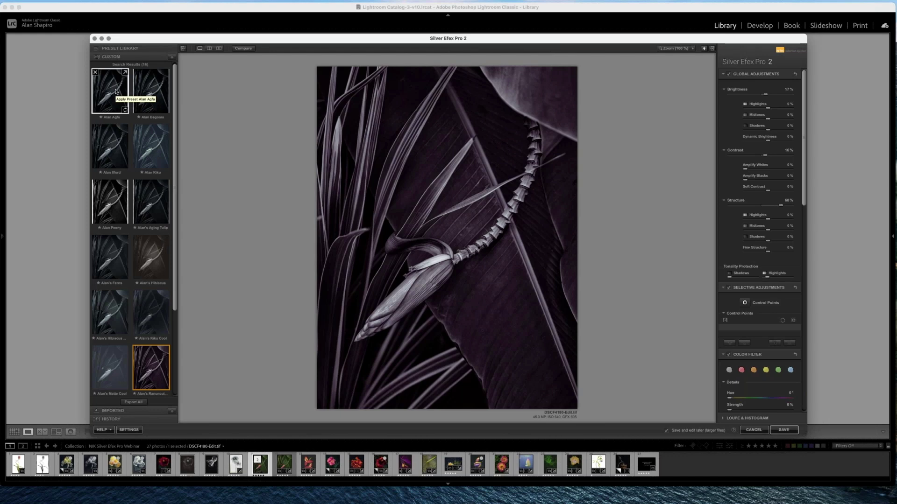
pyautogui.scroll(-2, 116, 92)
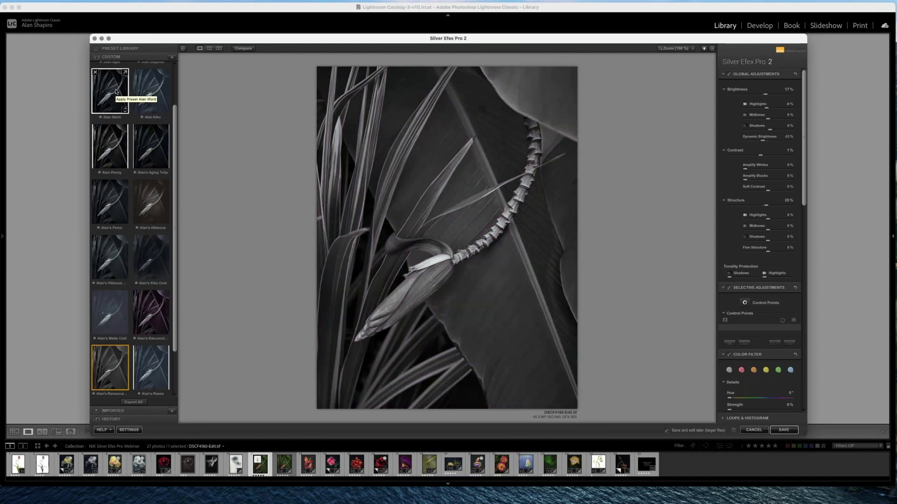
pyautogui.click(112, 87)
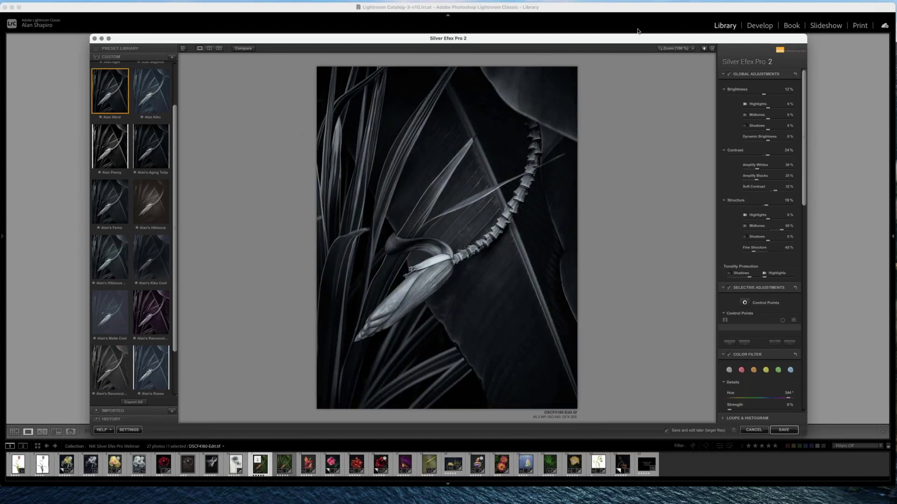
# Move the Lightroom window down, move the Silver Efex Pro 2 window to the screen's upper edge, and enlarge it to nearly full screen height
pyautogui.moveTo(636, 11); pyautogui.dragTo(635, 136)
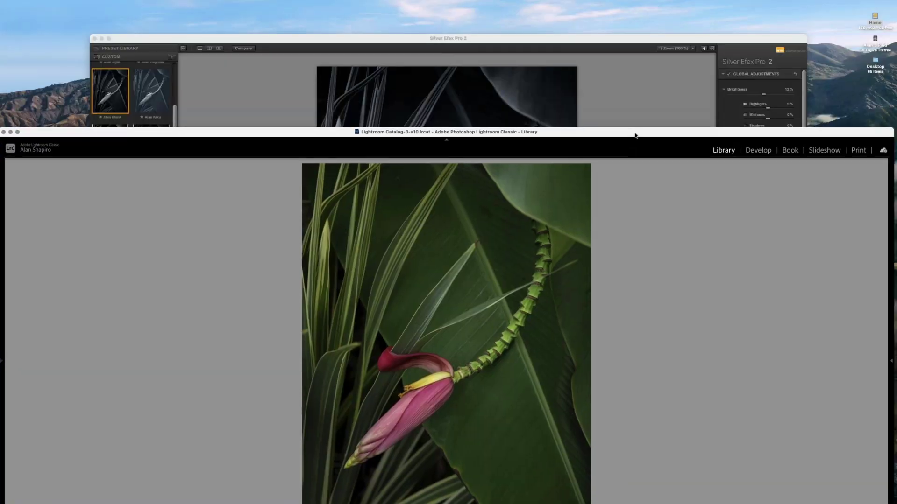
pyautogui.click(598, 38)
pyautogui.moveTo(572, 9); pyautogui.dragTo(543, 4)
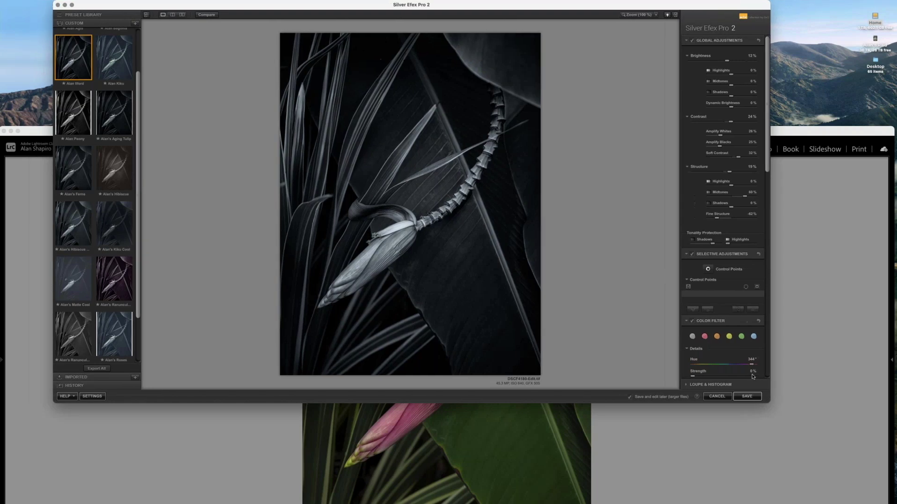
pyautogui.moveTo(764, 400); pyautogui.dragTo(789, 503)
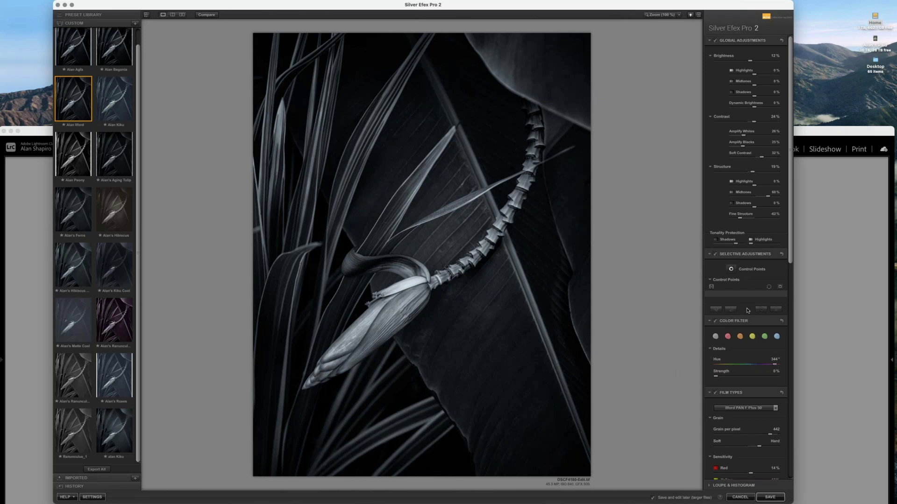
# Try the green color filter with a shifted hue, and apply the blue color filter to the photo
pyautogui.click(764, 337)
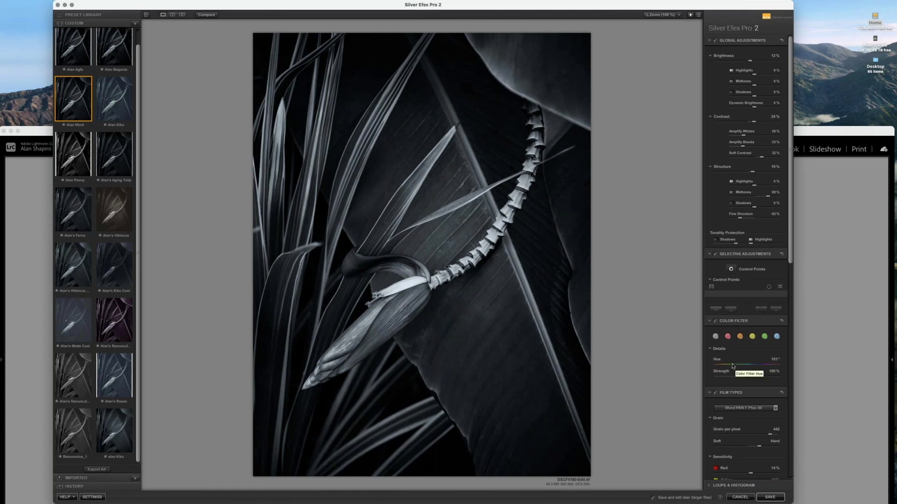
pyautogui.moveTo(736, 366)
pyautogui.mouseDown()
pyautogui.moveTo(725, 366)
pyautogui.moveTo(746, 369)
pyautogui.mouseUp()
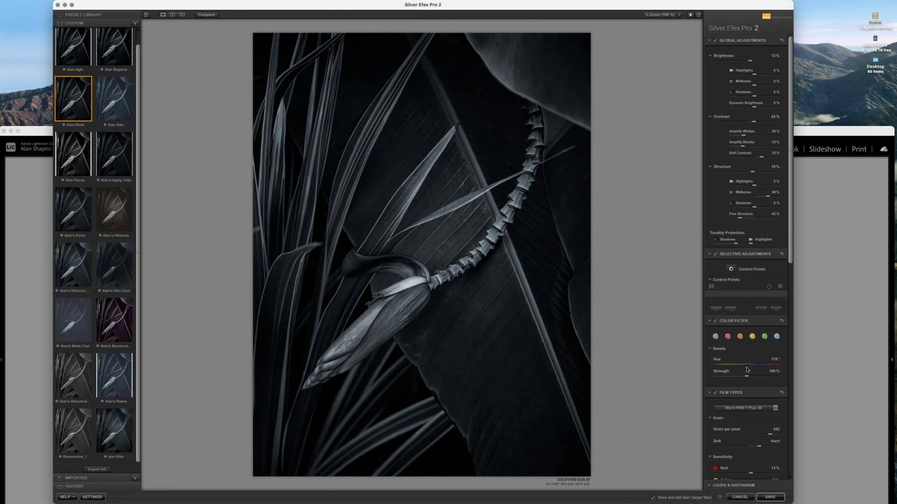
pyautogui.press('super+z')
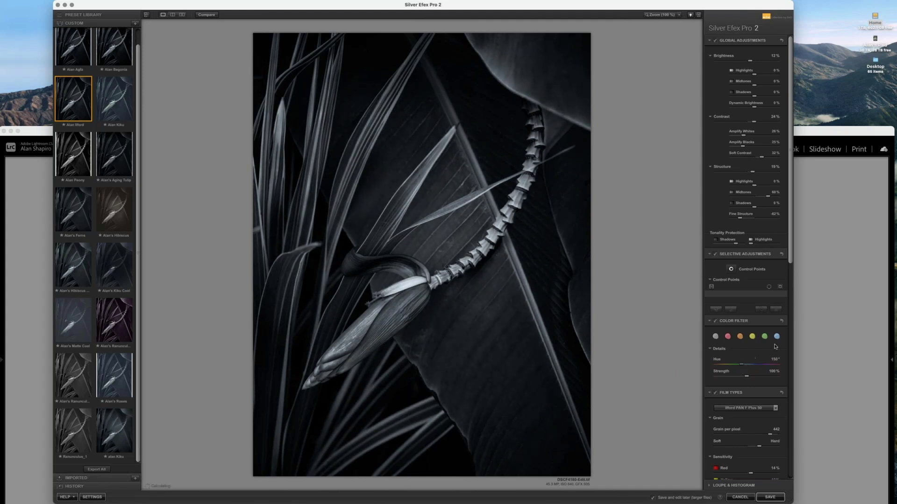
pyautogui.click(776, 338)
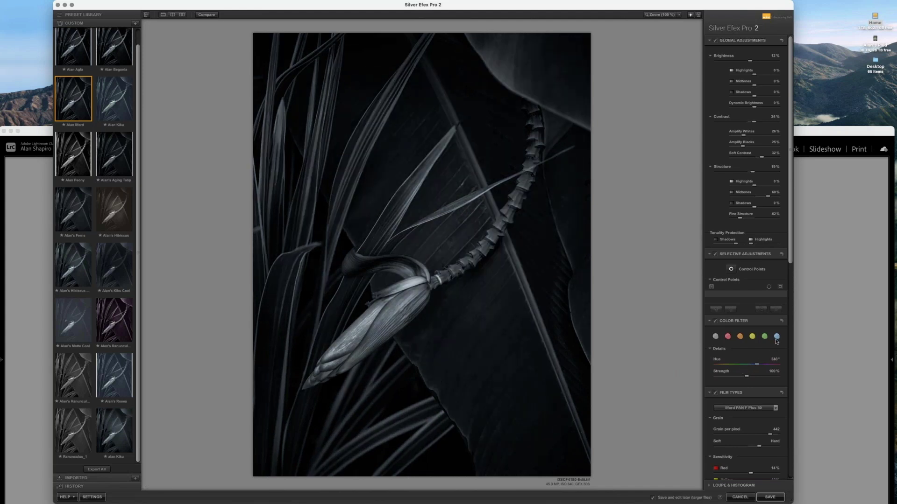
# Preview other film types but keep Ilford PAN F Plus 50, and raise the red film sensitivity and set yellow to 17%
pyautogui.scroll(-8, 761, 361)
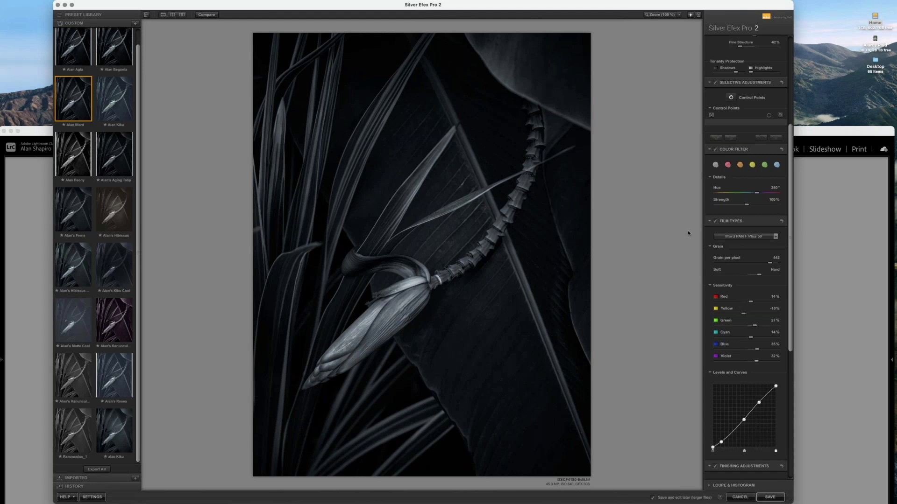
pyautogui.click(738, 237)
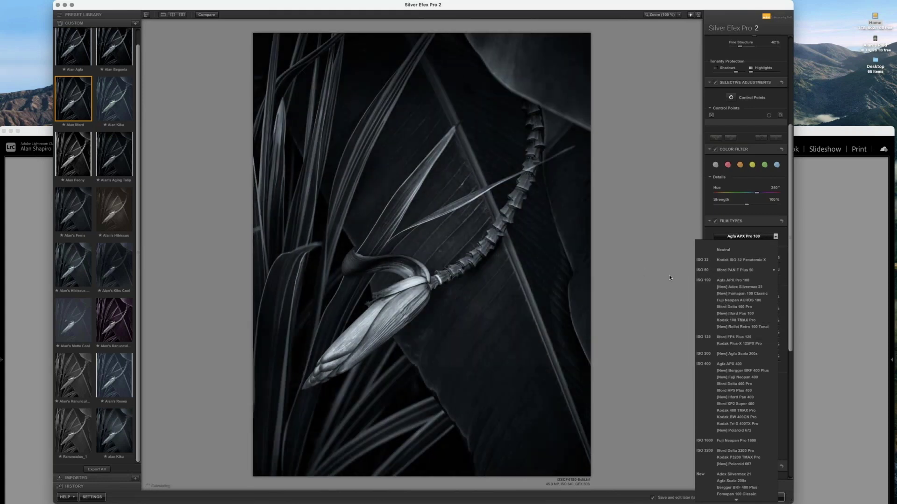
pyautogui.click(744, 271)
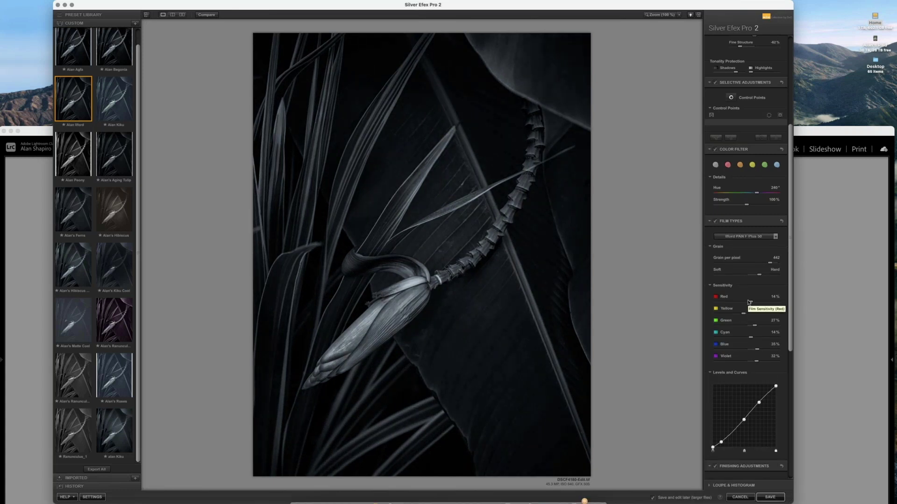
pyautogui.moveTo(750, 302); pyautogui.dragTo(755, 306)
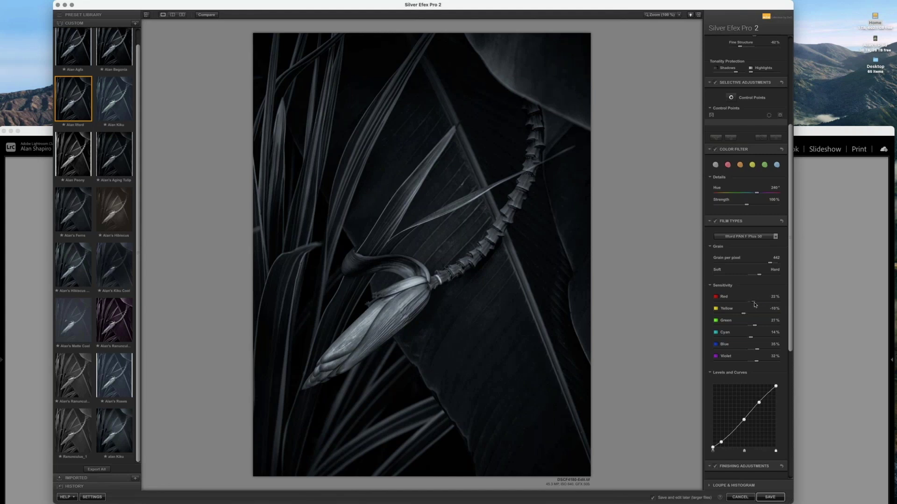
pyautogui.moveTo(761, 305)
pyautogui.mouseDown()
pyautogui.moveTo(745, 316)
pyautogui.moveTo(753, 317)
pyautogui.moveTo(727, 319)
pyautogui.moveTo(751, 319)
pyautogui.mouseUp()
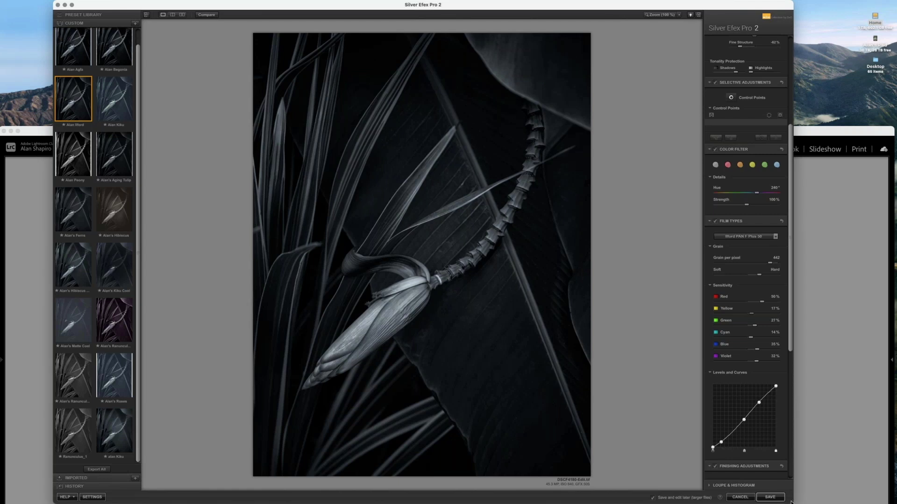
# Enlarge the Silver Efex Pro 2 window to the full screen width
pyautogui.moveTo(792, 503); pyautogui.dragTo(894, 503)
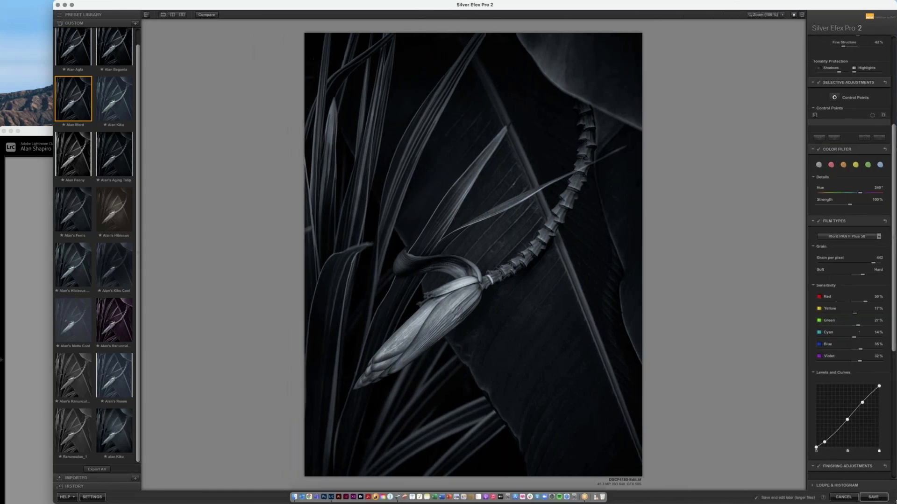
pyautogui.moveTo(192, 6); pyautogui.dragTo(138, 2)
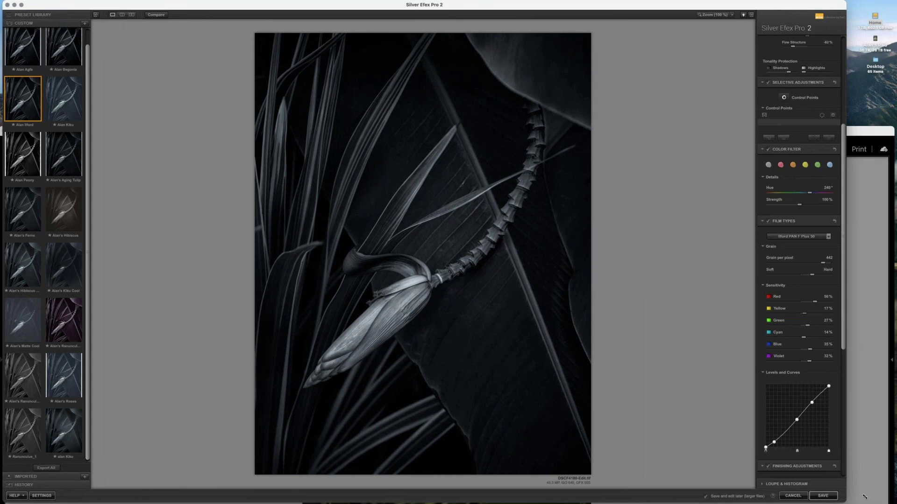
pyautogui.moveTo(865, 496); pyautogui.dragTo(896, 497)
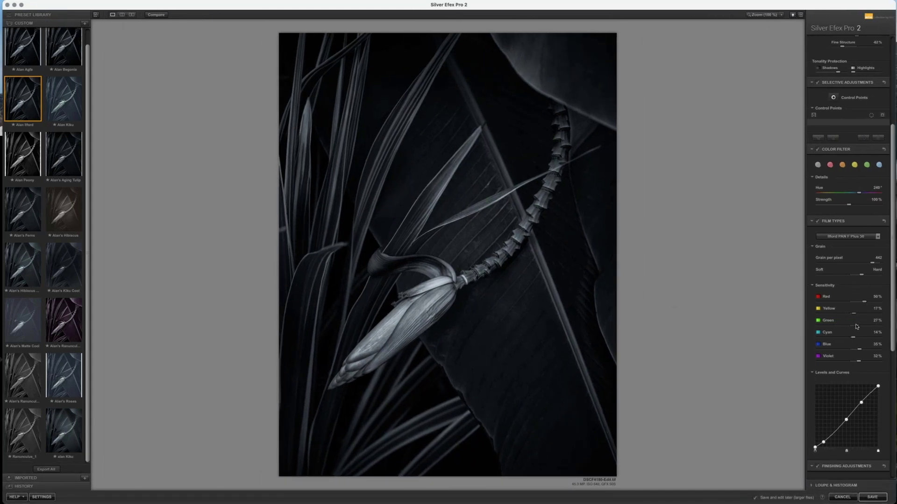
# Lower the green film sensitivity strongly, set red to 38%, and raise the shadow and highlight points of the tone curve
pyautogui.moveTo(856, 327); pyautogui.dragTo(828, 347)
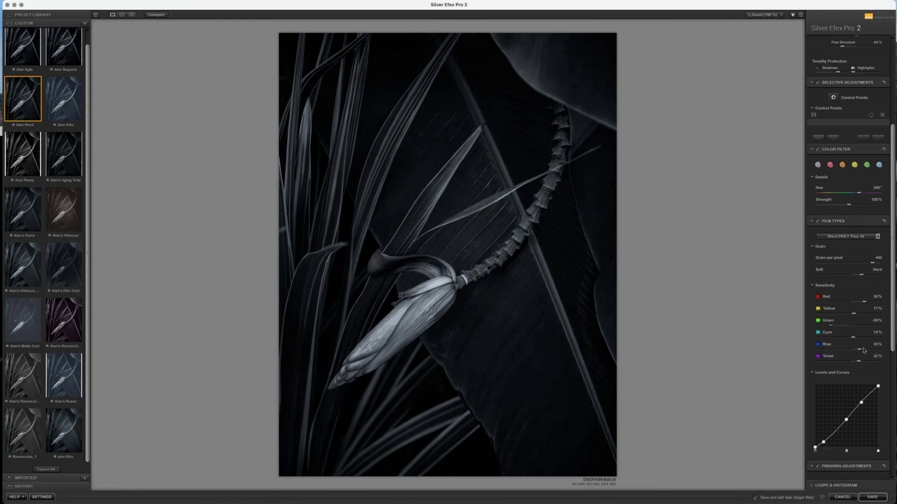
pyautogui.moveTo(864, 301); pyautogui.dragTo(861, 303)
pyautogui.scroll(-5, 852, 384)
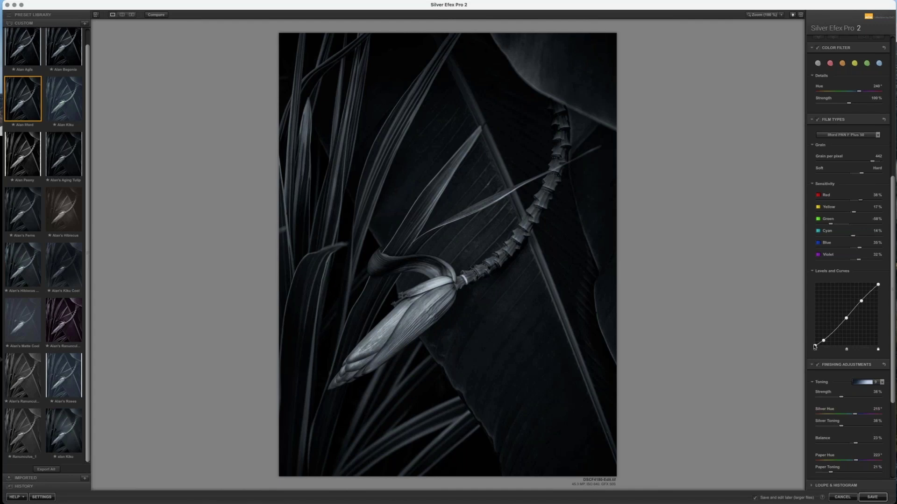
pyautogui.moveTo(815, 347)
pyautogui.mouseDown()
pyautogui.moveTo(809, 339)
pyautogui.moveTo(819, 350)
pyautogui.moveTo(826, 340)
pyautogui.mouseUp()
pyautogui.moveTo(862, 298)
pyautogui.mouseDown()
pyautogui.moveTo(856, 305)
pyautogui.moveTo(866, 291)
pyautogui.mouseUp()
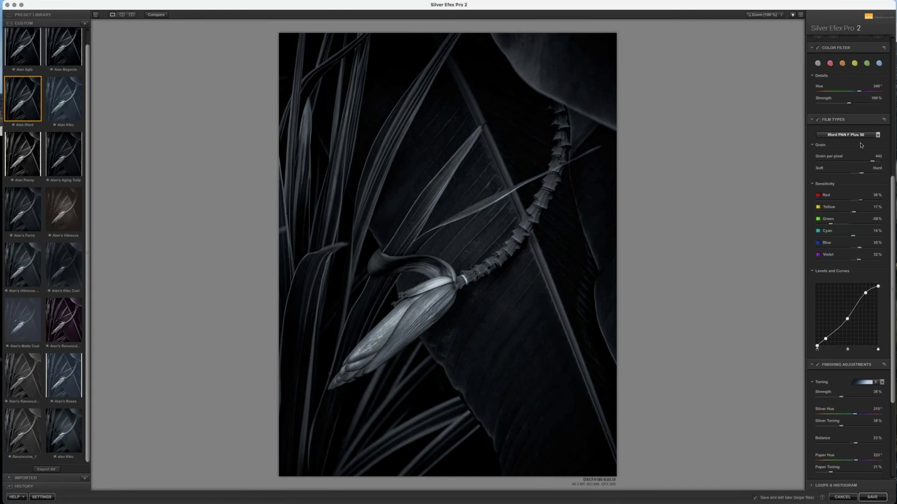
# Add a control point on the flower bud and raise its structure and fine structure
pyautogui.scroll(5, 860, 148)
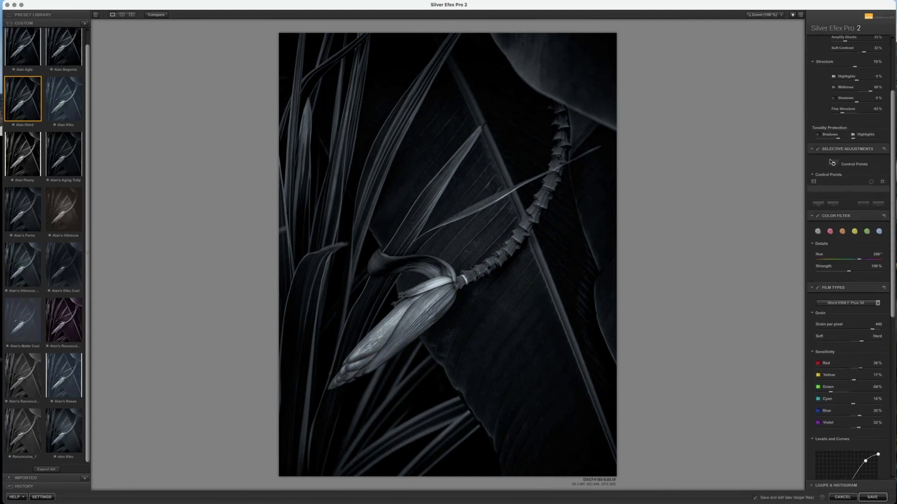
pyautogui.click(834, 164)
pyautogui.click(405, 322)
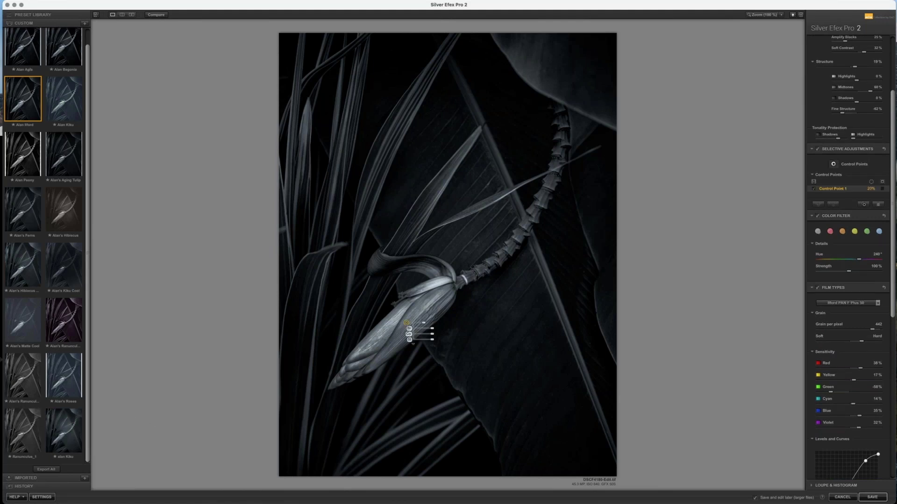
pyautogui.click(413, 344)
pyautogui.moveTo(432, 331); pyautogui.dragTo(439, 358)
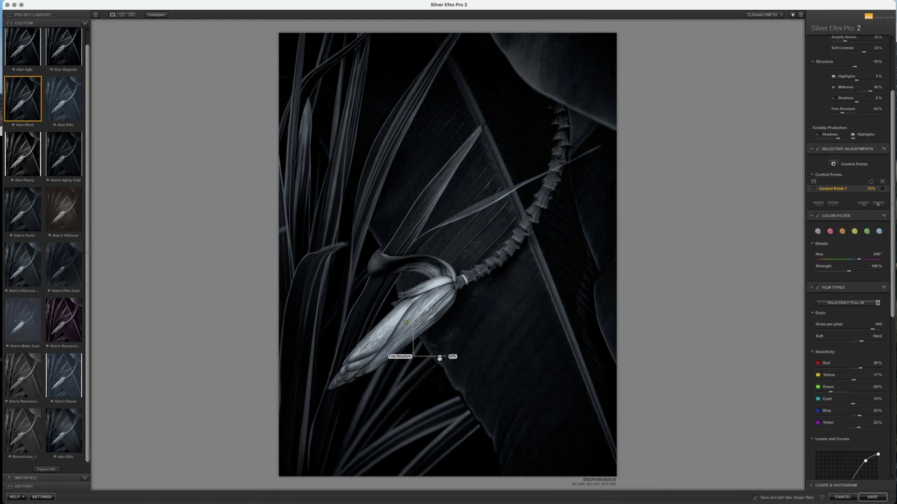
pyautogui.moveTo(438, 357); pyautogui.dragTo(440, 358)
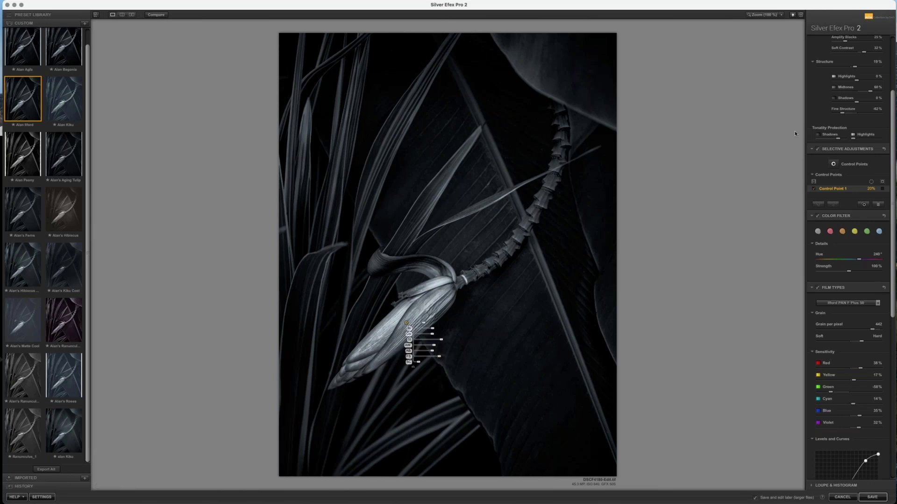
pyautogui.click(833, 165)
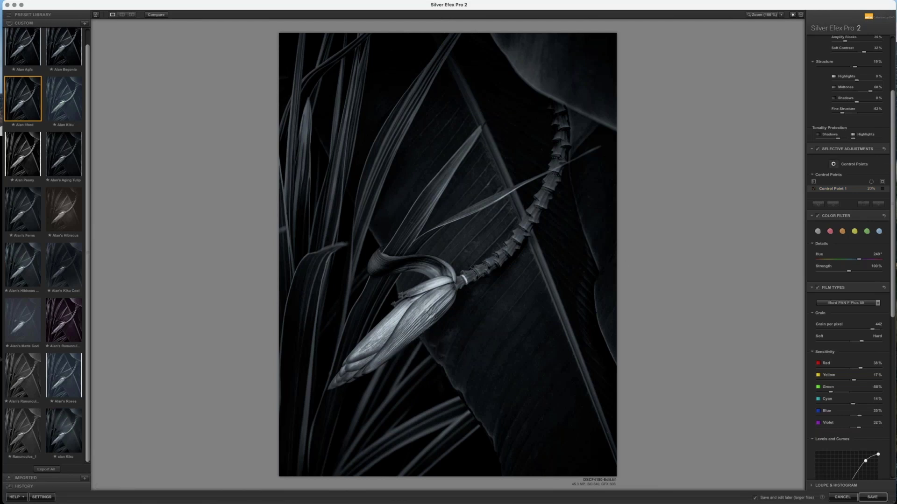
pyautogui.click(446, 340)
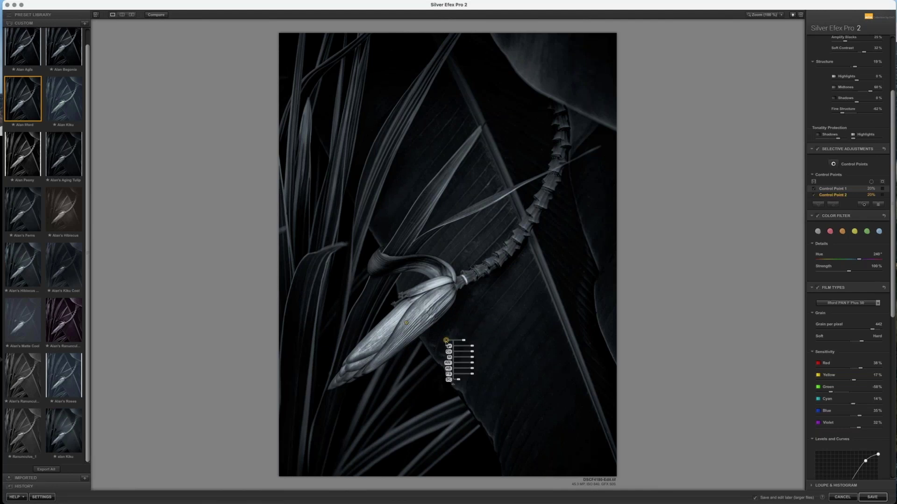
pyautogui.press('Delete')
# Add unadjusted control points on the dark areas on both sides of the flower bud
pyautogui.click(833, 164)
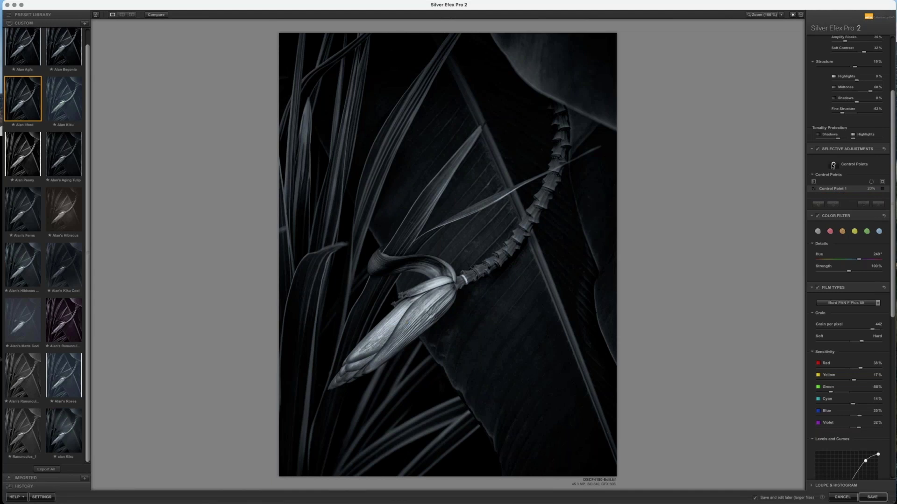
pyautogui.click(448, 343)
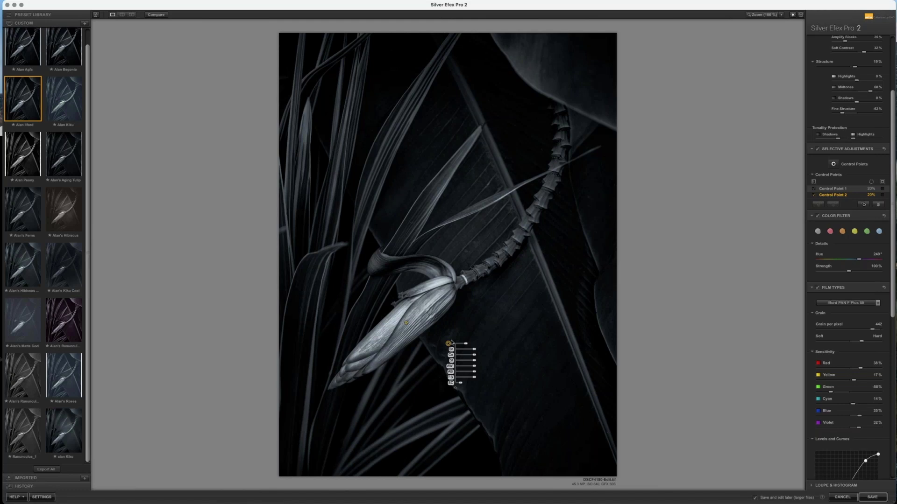
pyautogui.click(834, 165)
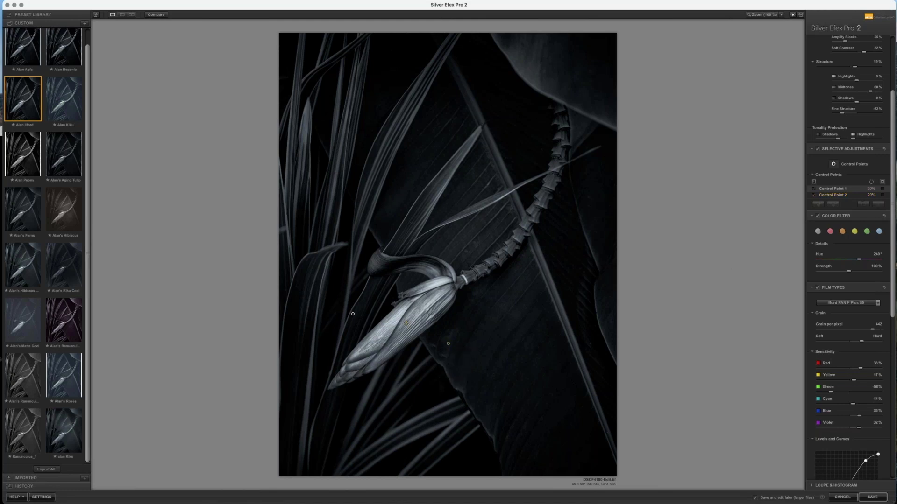
pyautogui.click(353, 314)
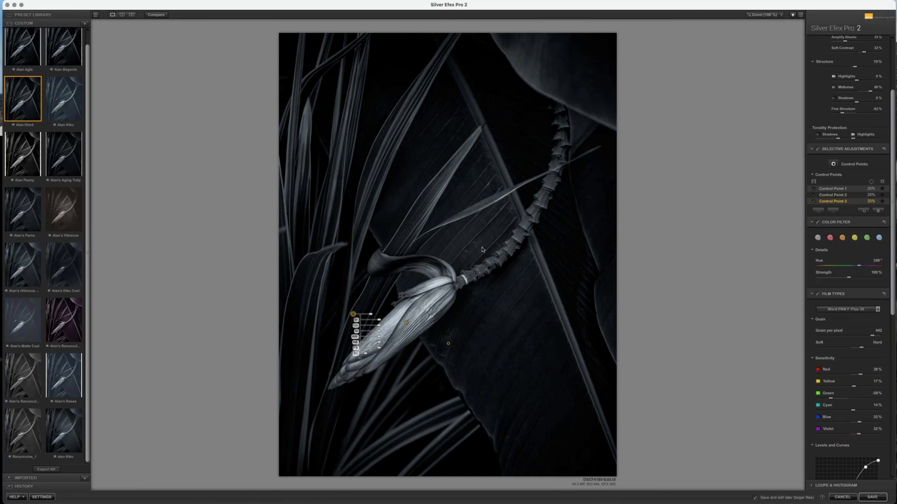
# Add two control points along the lower stem, adjust their tone and structure, and shrink the area of the one nearest the flower
pyautogui.click(834, 165)
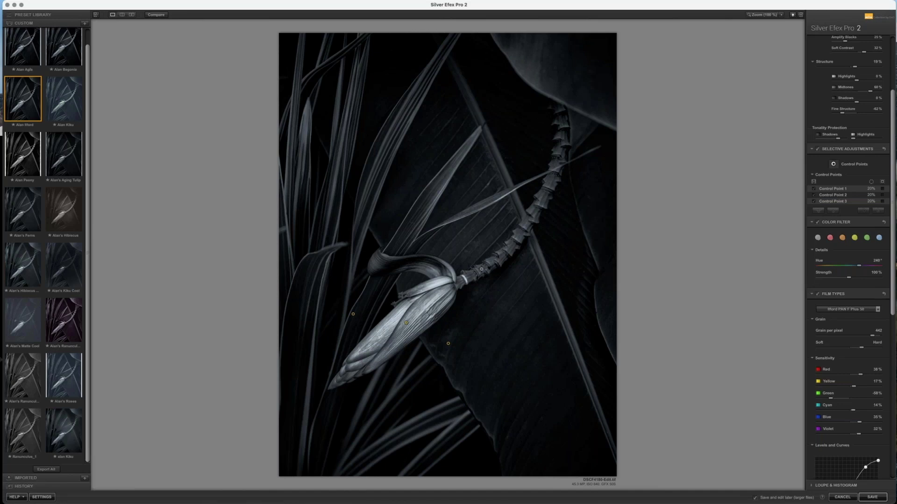
pyautogui.click(481, 269)
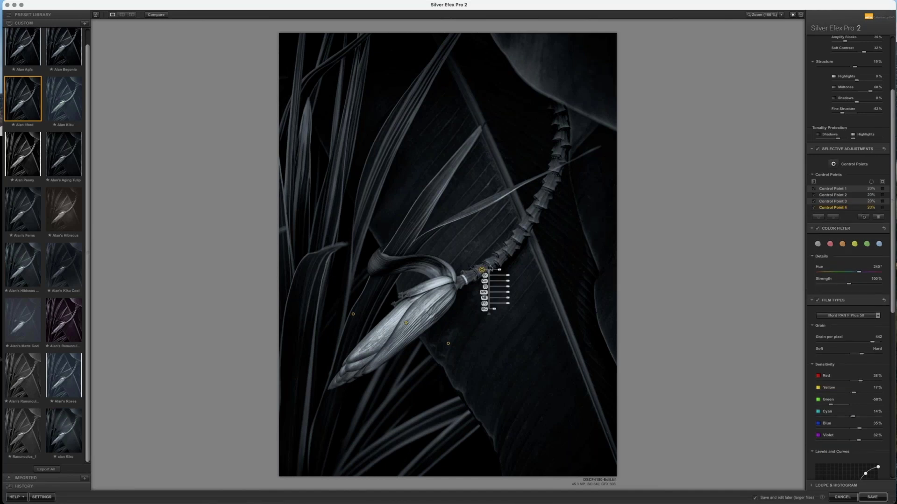
pyautogui.moveTo(508, 276)
pyautogui.mouseDown()
pyautogui.moveTo(511, 304)
pyautogui.moveTo(488, 267)
pyautogui.moveTo(512, 246)
pyautogui.moveTo(496, 272)
pyautogui.mouseUp()
pyautogui.click(481, 270)
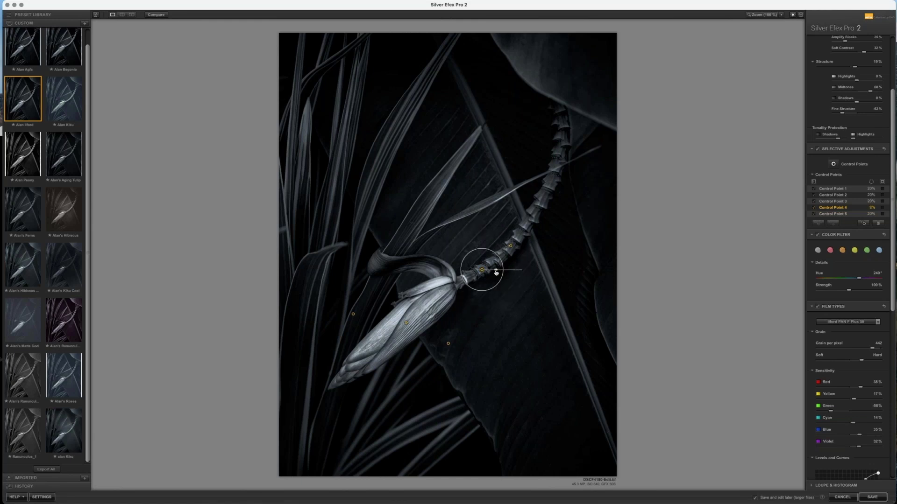
# Shrink the second stem control point to 4%, reposition it about midway along the stem, and save the conversion
pyautogui.click(510, 247)
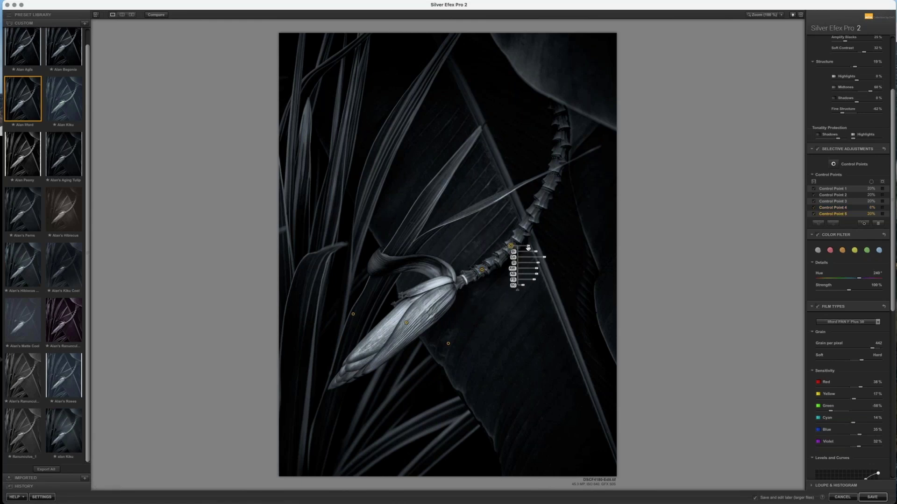
pyautogui.moveTo(527, 246); pyautogui.dragTo(507, 253)
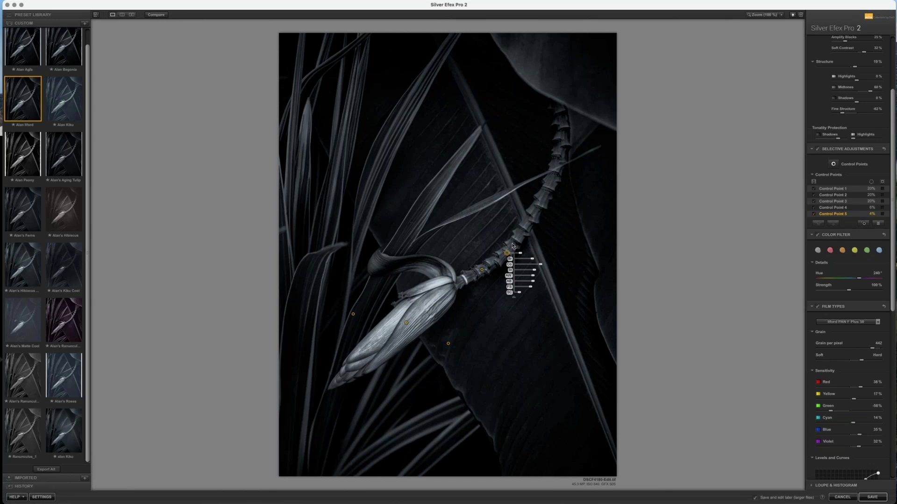
pyautogui.moveTo(506, 254); pyautogui.dragTo(548, 189)
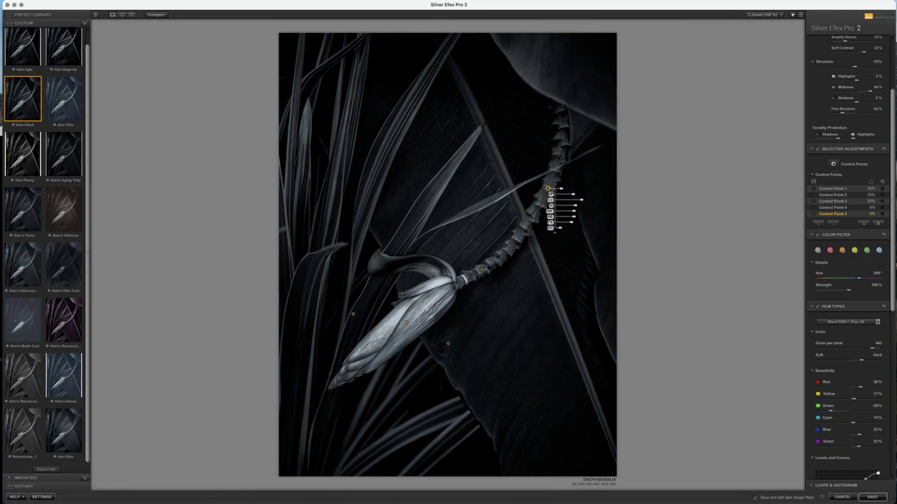
pyautogui.moveTo(548, 189); pyautogui.dragTo(519, 235)
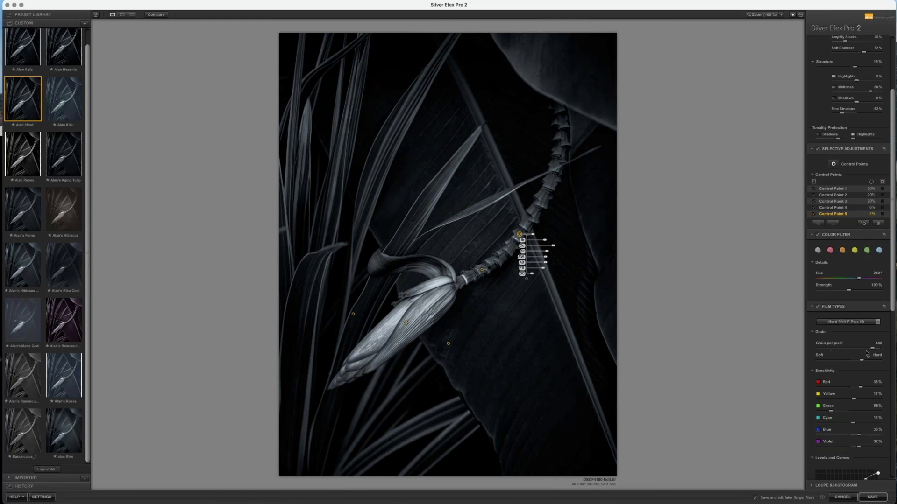
pyautogui.moveTo(519, 234)
pyautogui.mouseDown()
pyautogui.moveTo(524, 279)
pyautogui.moveTo(493, 250)
pyautogui.moveTo(517, 238)
pyautogui.mouseUp()
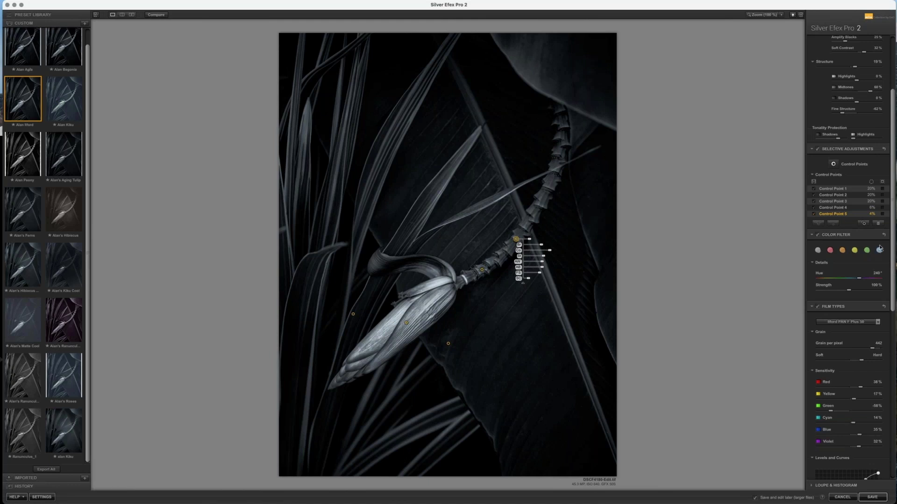
pyautogui.moveTo(516, 240); pyautogui.dragTo(516, 241)
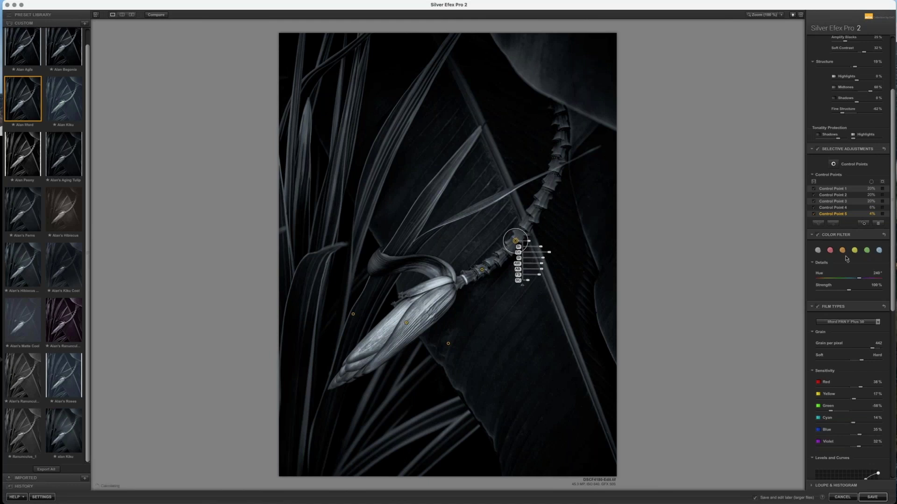
pyautogui.press('Return')
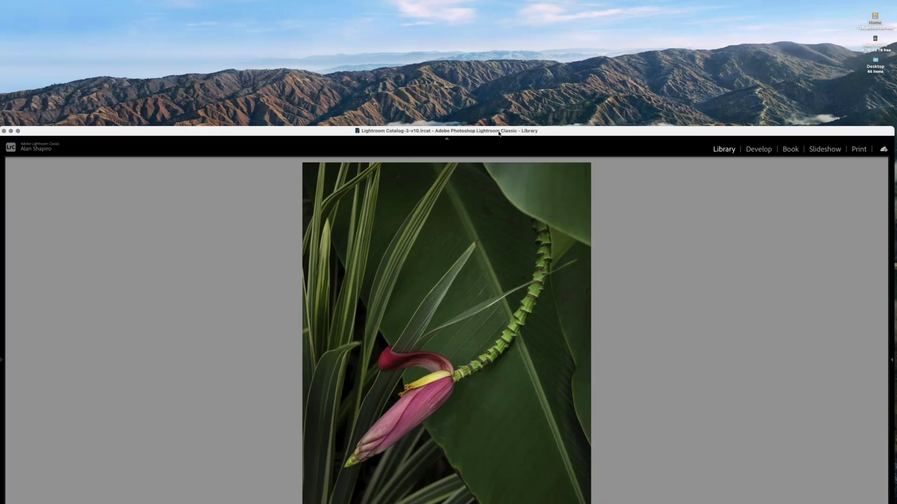
# Return the Lightroom Classic window to the top of the screen and view the finished black-and-white banana flower versions
pyautogui.moveTo(498, 134); pyautogui.dragTo(500, 18)
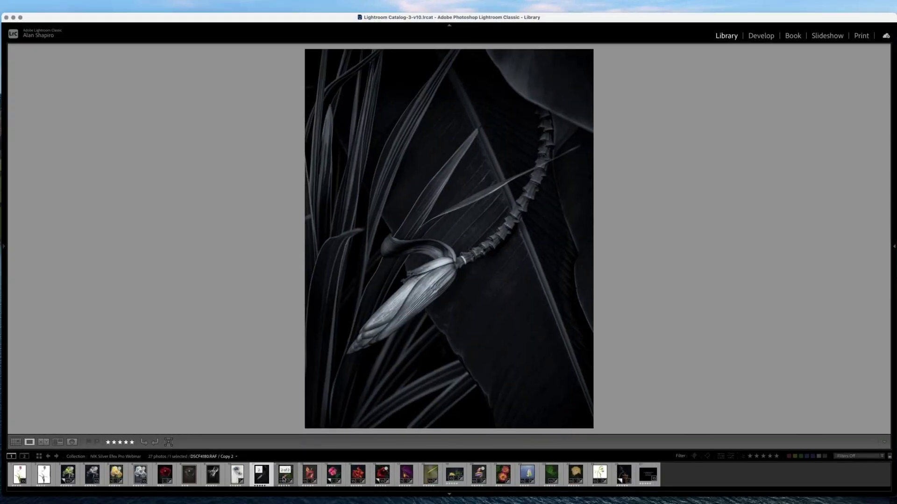
pyautogui.click(284, 479)
pyautogui.click(265, 480)
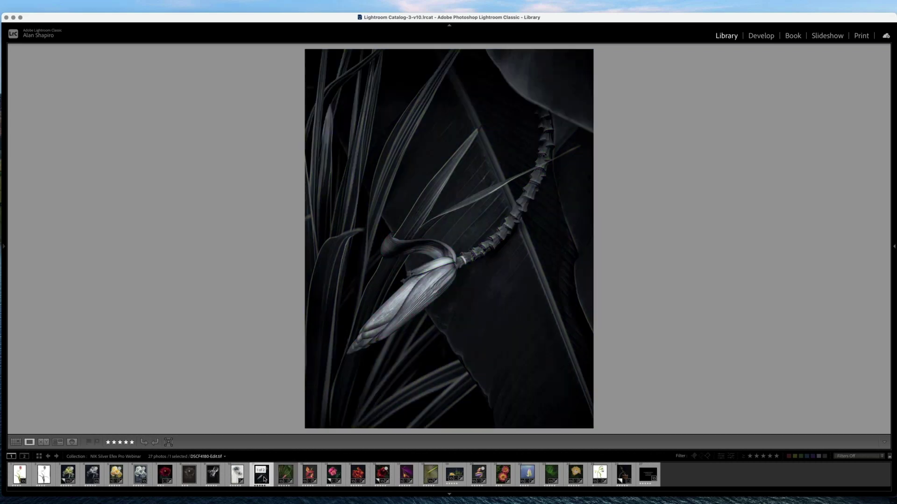
# Select the red orchid photo DSCF1956.RAF and open it for editing in Silver Efex Pro 2
pyautogui.click(310, 476)
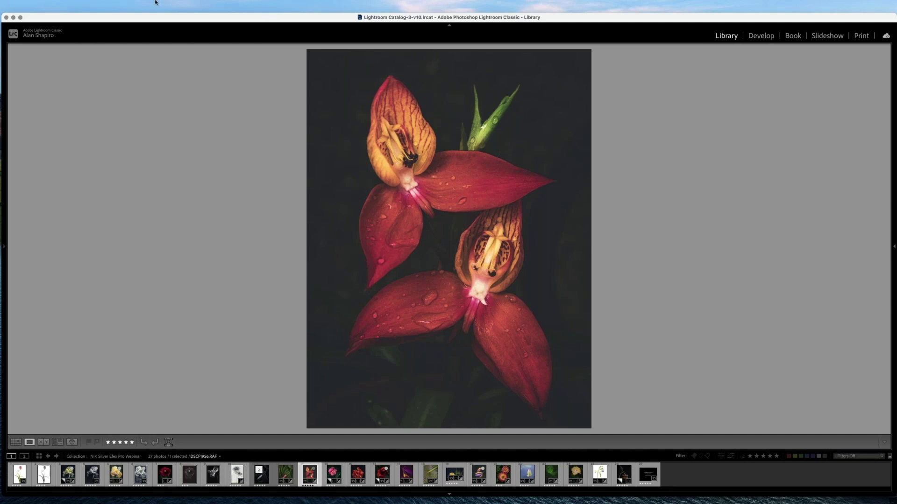
pyautogui.moveTo(155, 1)
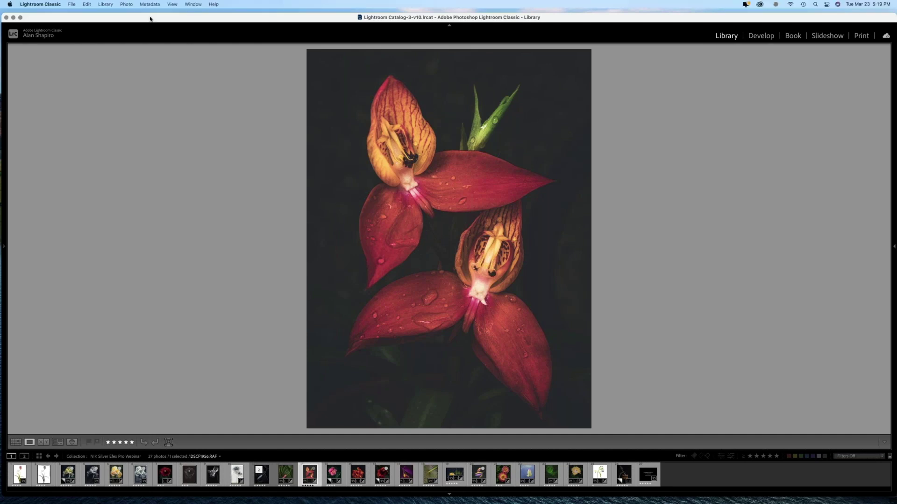
pyautogui.click(126, 5)
pyautogui.moveTo(169, 72)
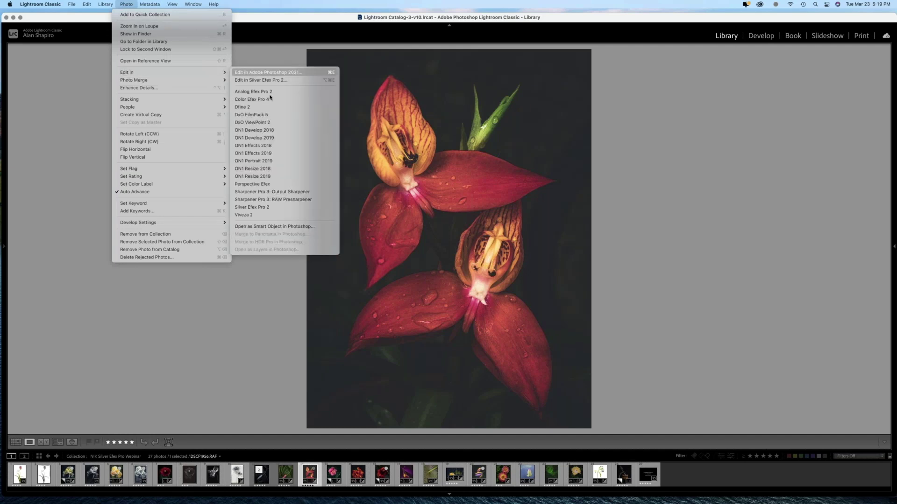
pyautogui.click(269, 80)
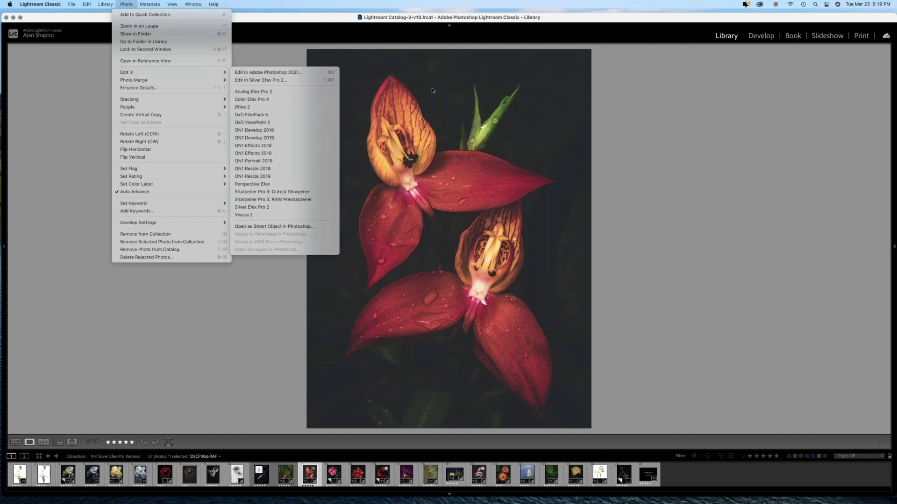
pyautogui.click(495, 264)
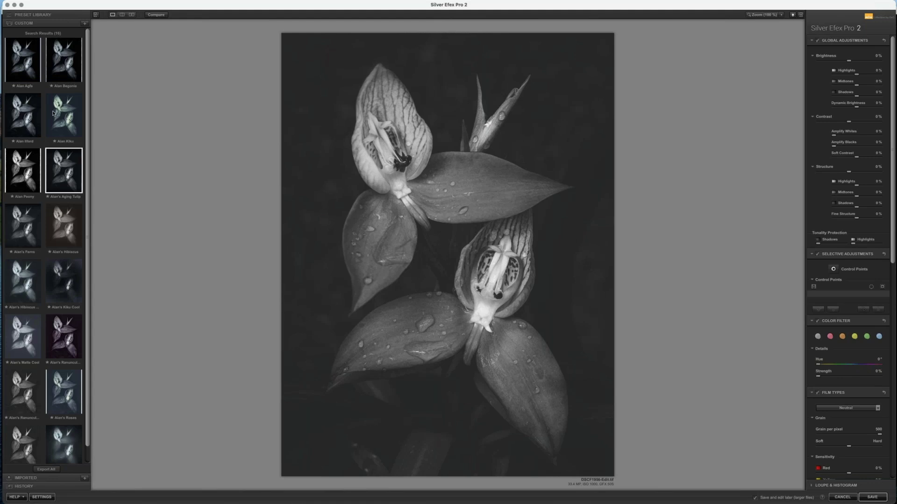
# Browse all library presets, try 001 Underexposed and 005 High Structure, and apply the 011 Push Process preset
pyautogui.click(23, 16)
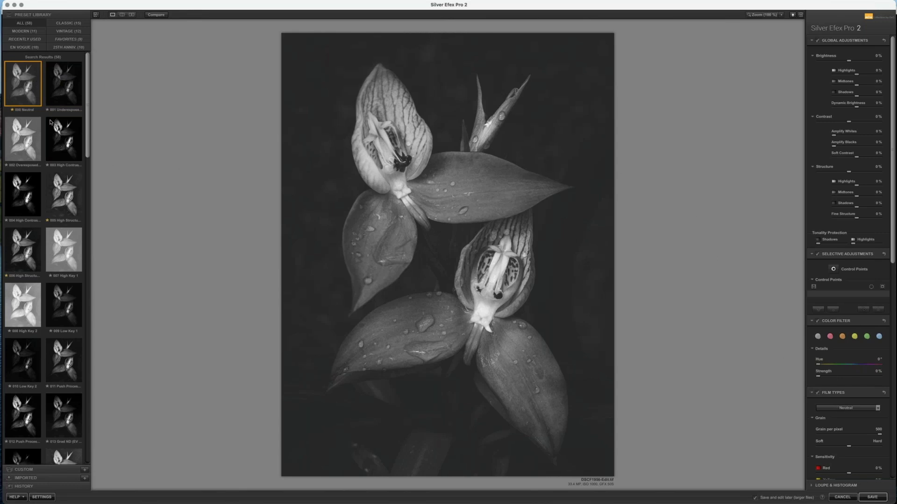
pyautogui.click(69, 86)
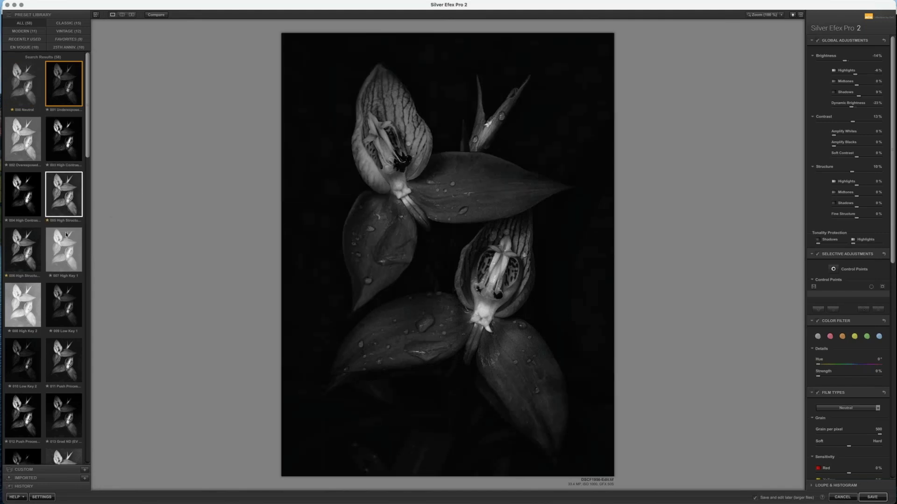
pyautogui.click(66, 191)
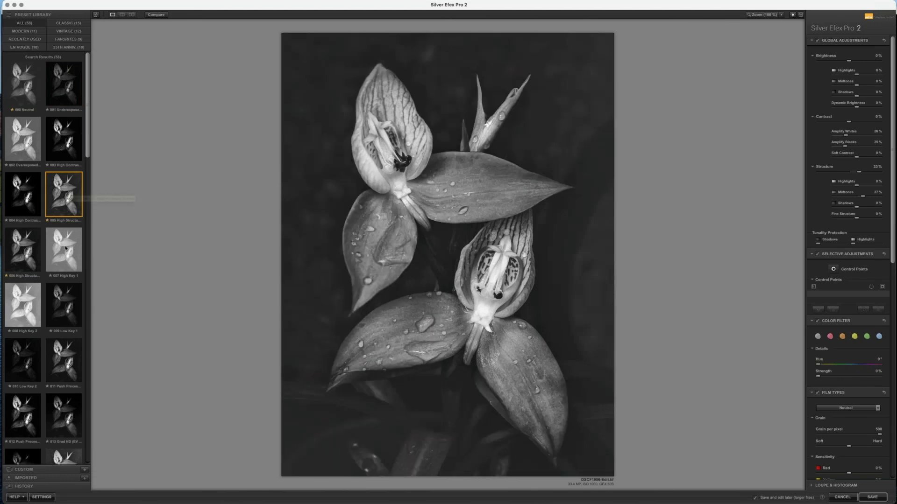
pyautogui.scroll(-2, 58, 359)
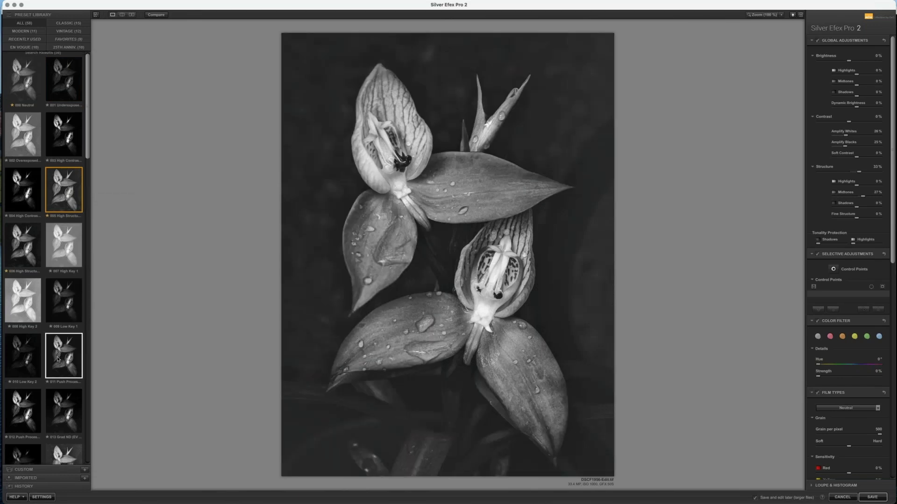
pyautogui.click(62, 338)
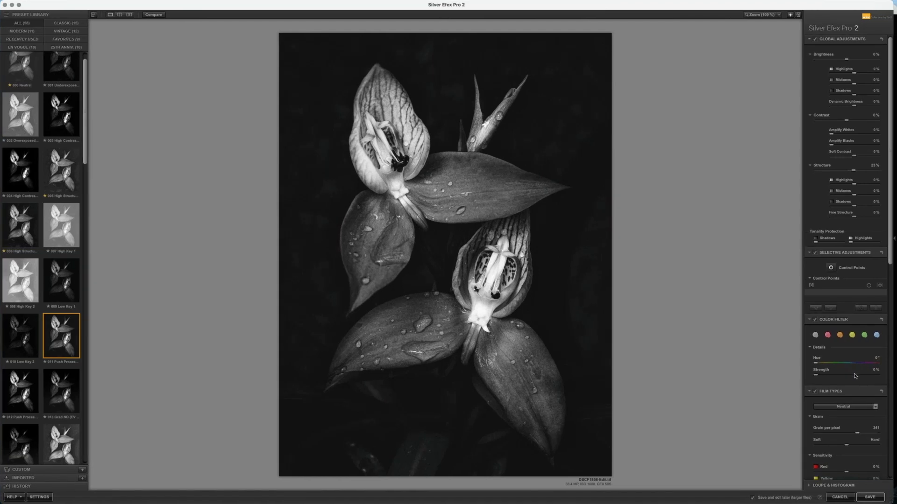
# Apply the Agfa Scala 200x film type to the orchid photo
pyautogui.scroll(-2, 857, 376)
pyautogui.scroll(-10, 855, 376)
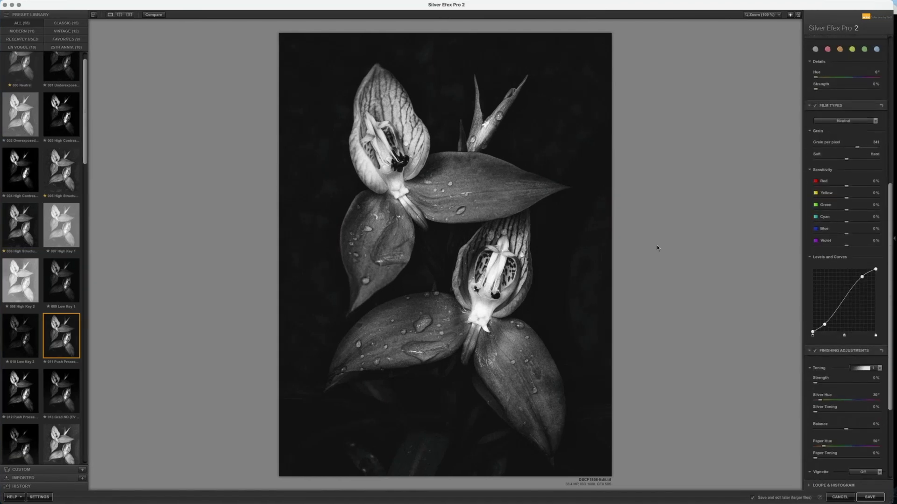
pyautogui.click(837, 121)
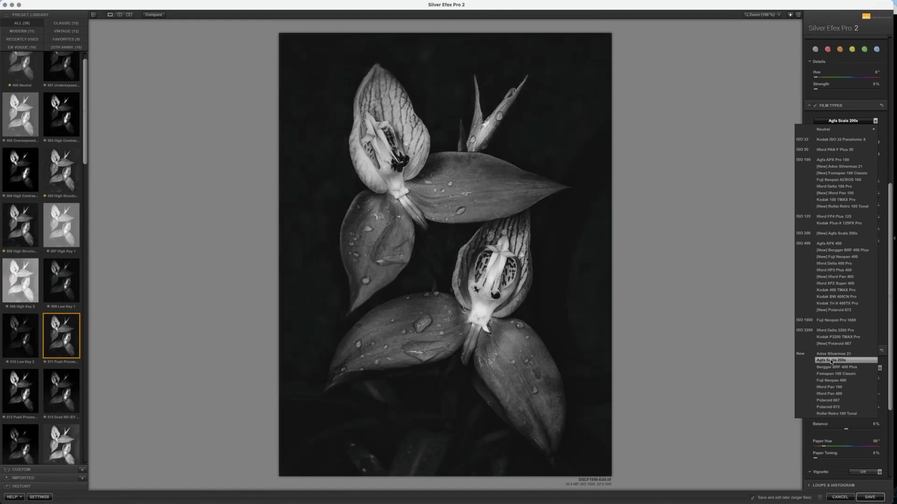
pyautogui.click(831, 362)
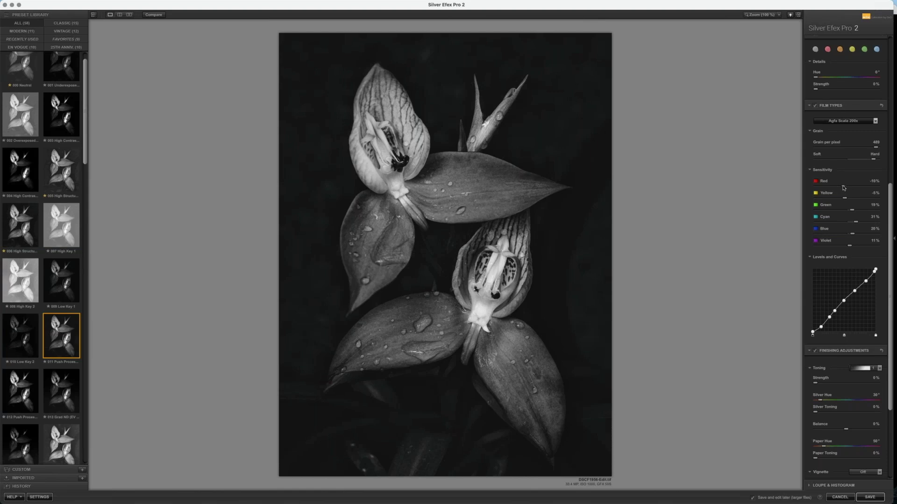
# Set the film's colour sensitivity to about -29% red, -49% yellow and 100% green
pyautogui.moveTo(843, 188)
pyautogui.mouseDown()
pyautogui.moveTo(851, 189)
pyautogui.moveTo(838, 192)
pyautogui.mouseUp()
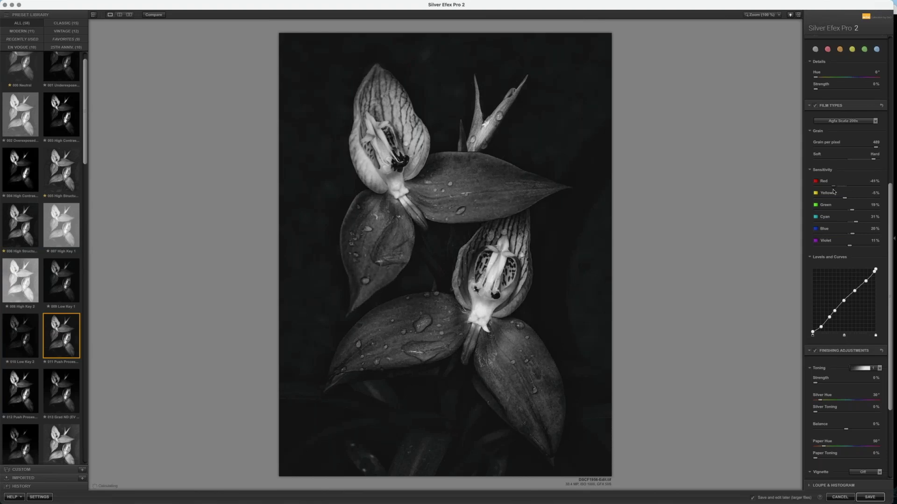
pyautogui.moveTo(832, 191); pyautogui.dragTo(838, 191)
pyautogui.moveTo(852, 199); pyautogui.dragTo(841, 201)
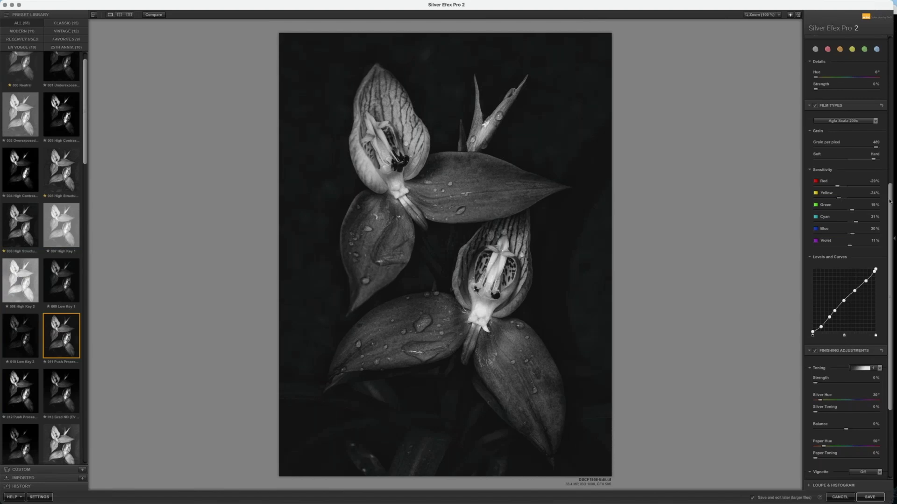
pyautogui.scroll(6, 887, 141)
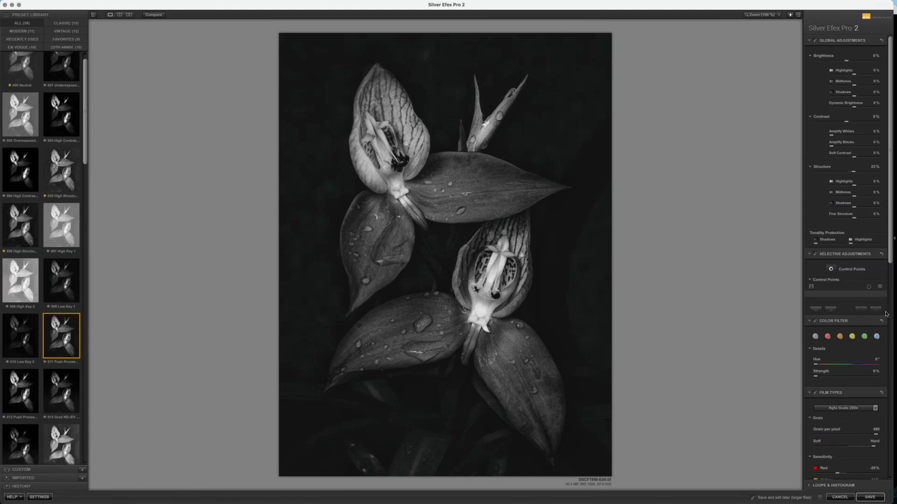
pyautogui.scroll(-5, 848, 350)
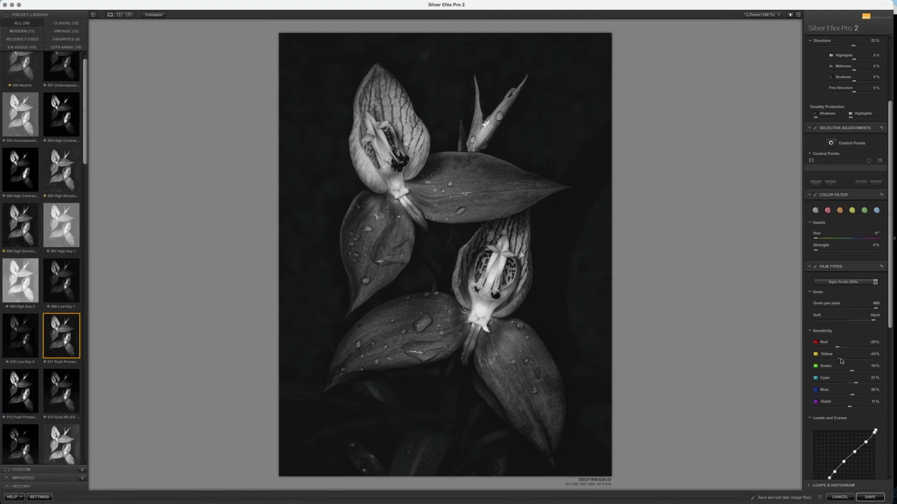
pyautogui.moveTo(841, 361); pyautogui.dragTo(834, 362)
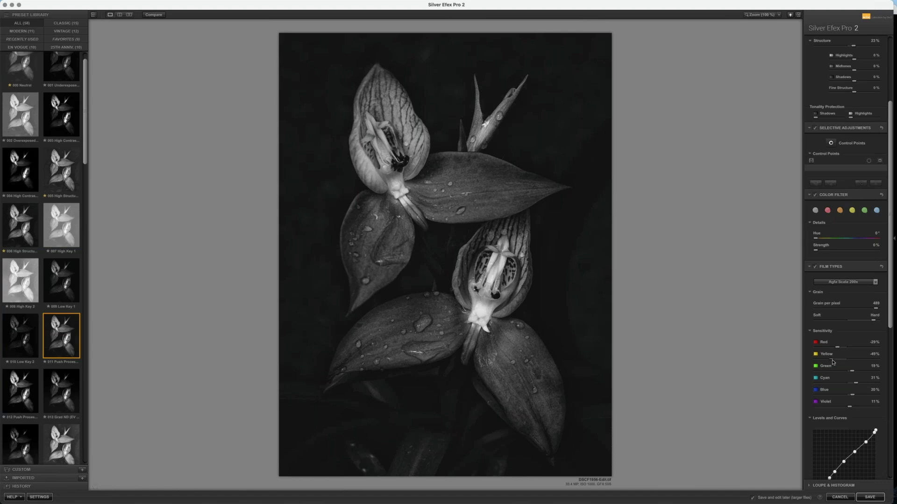
pyautogui.moveTo(854, 371); pyautogui.dragTo(884, 370)
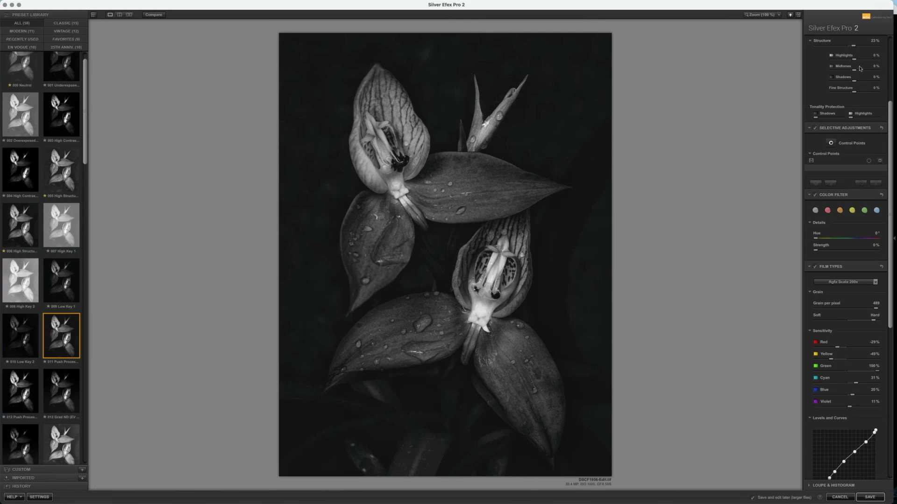
# Set the global shadows brightness to about -3%
pyautogui.scroll(2, 860, 68)
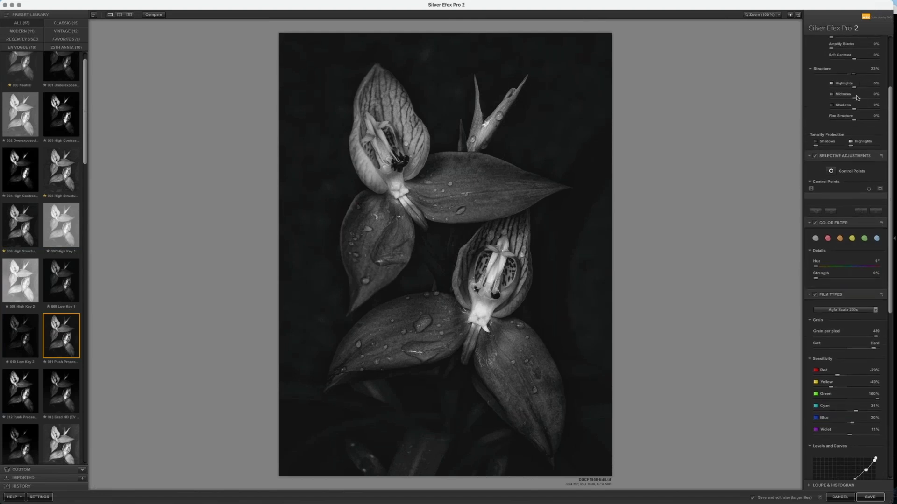
pyautogui.scroll(6, 858, 98)
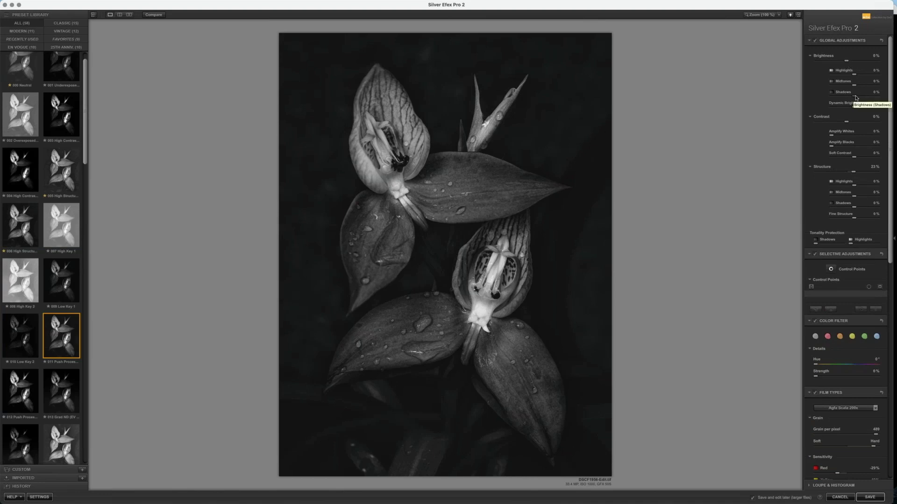
pyautogui.moveTo(858, 97)
pyautogui.mouseDown()
pyautogui.moveTo(869, 97)
pyautogui.moveTo(857, 97)
pyautogui.mouseUp()
pyautogui.moveTo(853, 98); pyautogui.dragTo(854, 98)
pyautogui.moveTo(853, 98); pyautogui.dragTo(852, 98)
# Add a control point on the dark background beside the small bud, move it onto the bottom leaves and lower its contrast
pyautogui.click(831, 269)
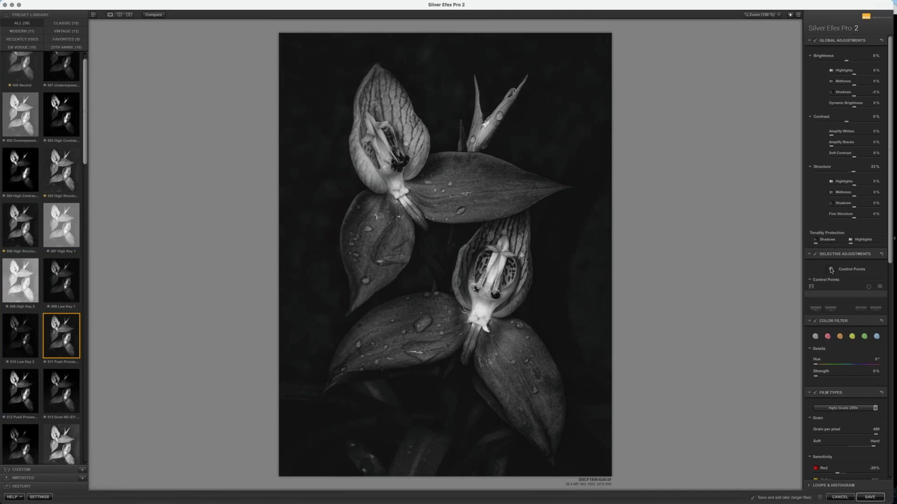
pyautogui.click(547, 120)
pyautogui.moveTo(565, 122); pyautogui.dragTo(567, 121)
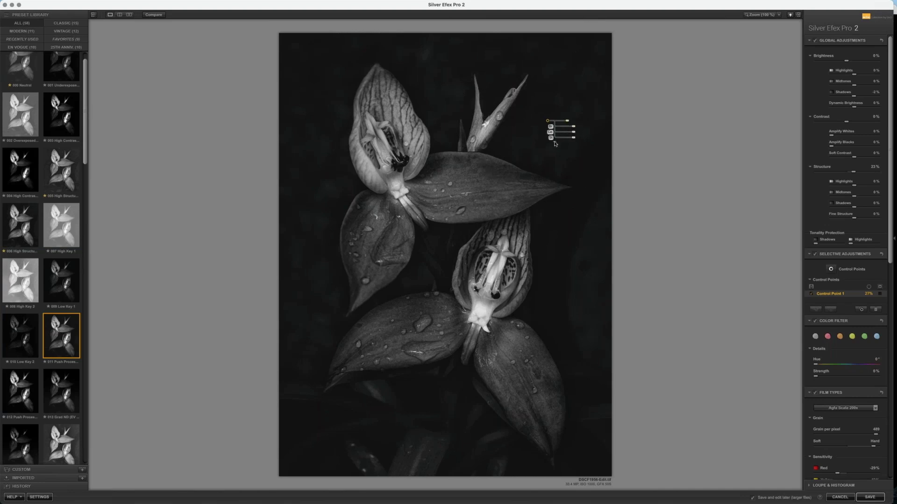
pyautogui.click(555, 142)
pyautogui.moveTo(574, 132); pyautogui.dragTo(438, 437)
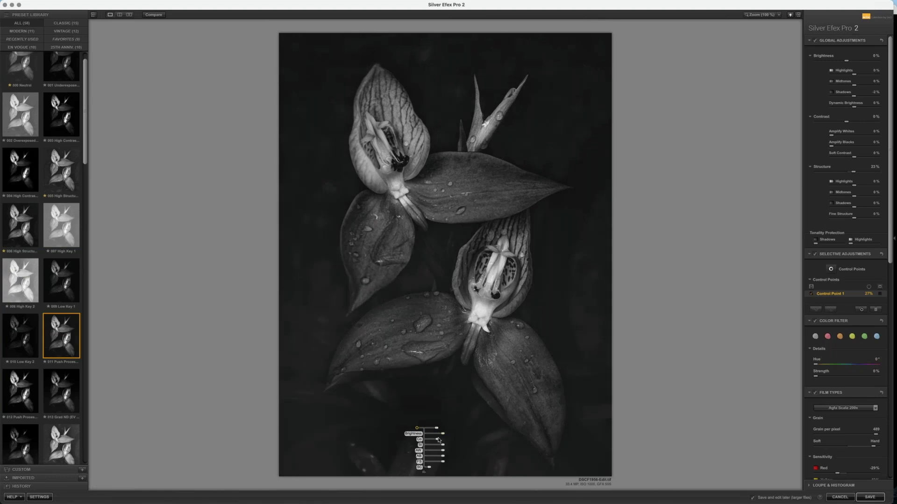
# Shrink the bottom control point to 16%, raise its structure and fine structure, and duplicate it near the photo's lower-left edge
pyautogui.click(440, 442)
pyautogui.click(418, 429)
pyautogui.moveTo(442, 453)
pyautogui.mouseDown()
pyautogui.moveTo(437, 430)
pyautogui.moveTo(418, 430)
pyautogui.moveTo(423, 454)
pyautogui.moveTo(430, 447)
pyautogui.mouseUp()
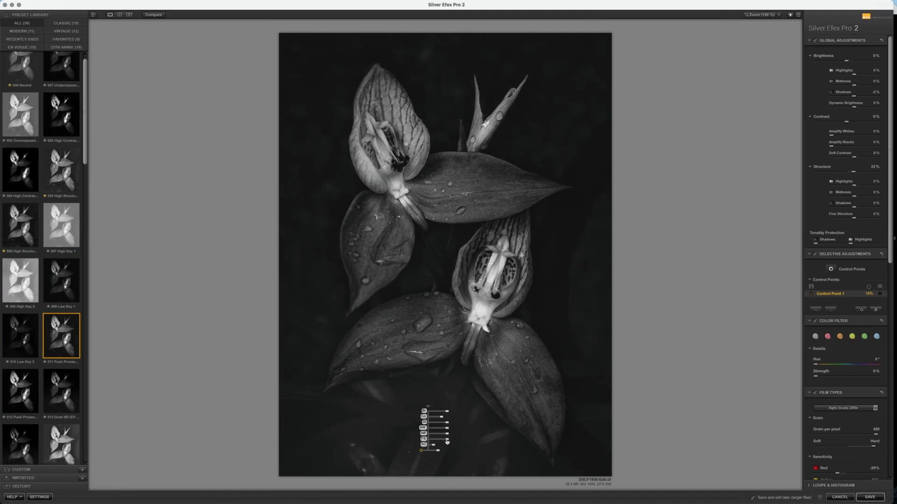
pyautogui.moveTo(448, 439); pyautogui.dragTo(453, 425)
pyautogui.moveTo(422, 452); pyautogui.dragTo(291, 400)
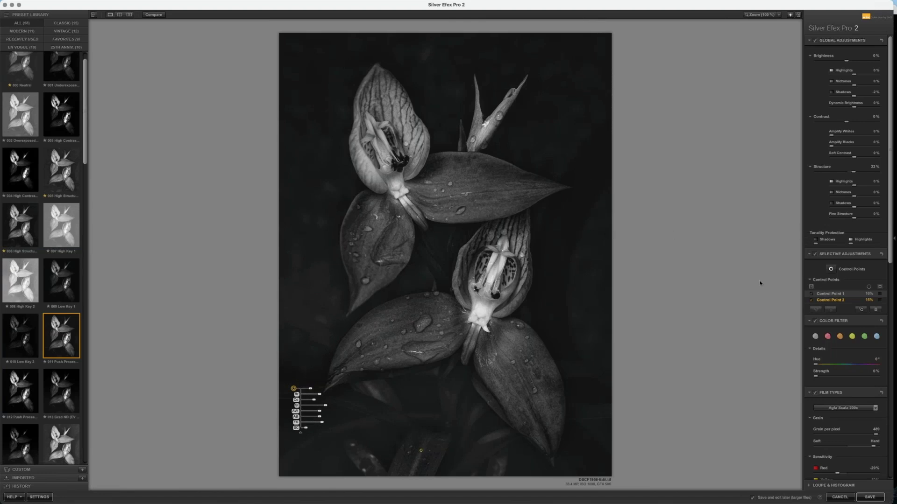
# Add a control point at the center of the lower orchid and another at the center of the upper orchid
pyautogui.click(831, 270)
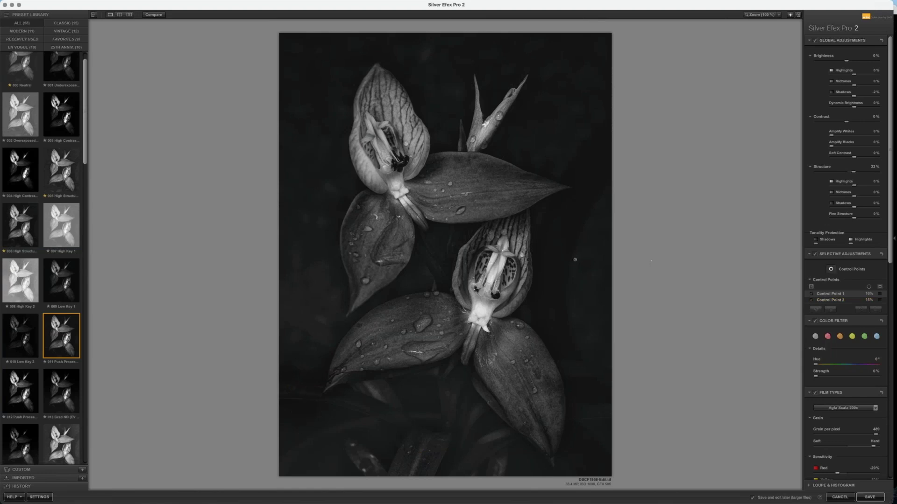
pyautogui.click(491, 282)
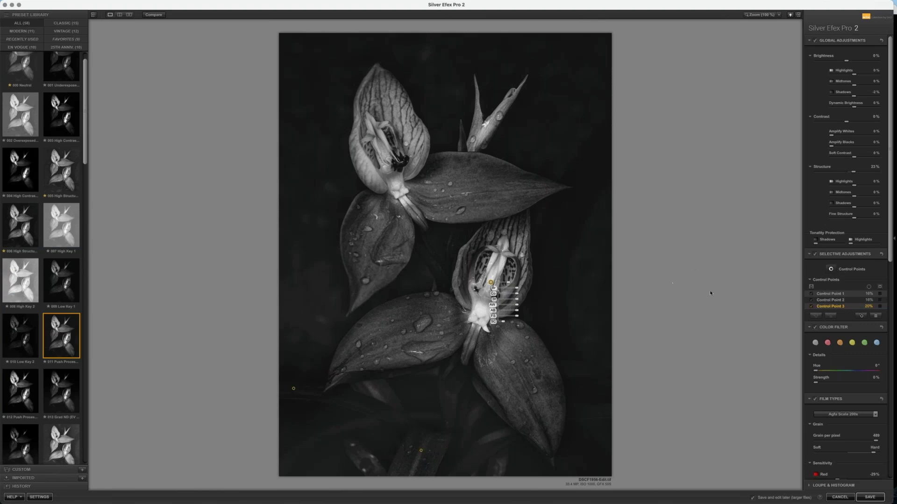
pyautogui.click(718, 268)
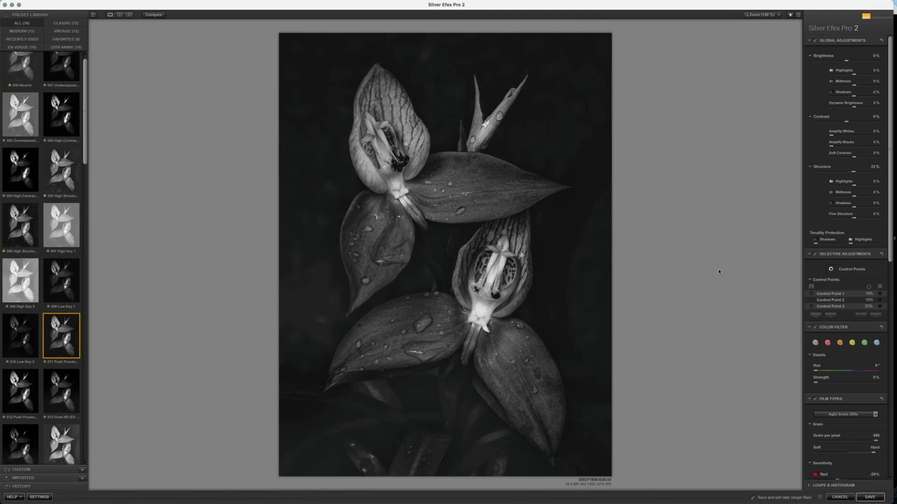
pyautogui.click(386, 155)
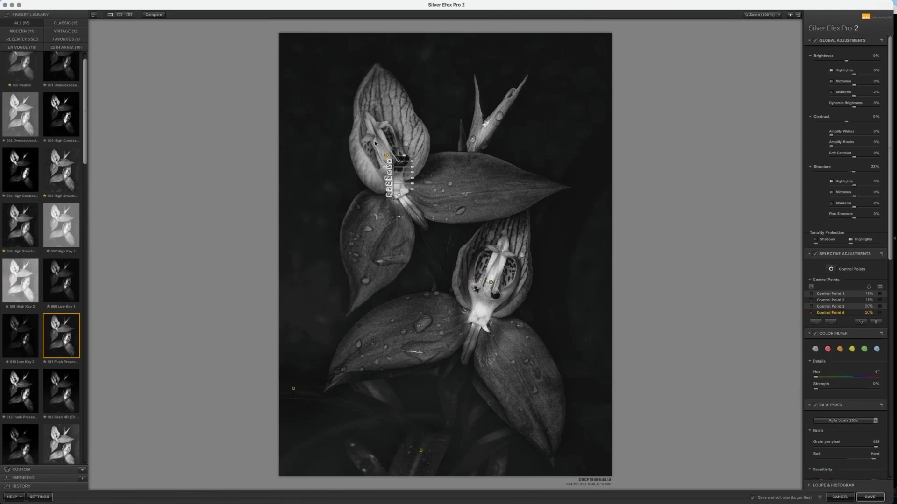
# Group the two orchid-center control points, reduce their area, and raise the group's tone and structure
pyautogui.moveTo(374, 141); pyautogui.dragTo(519, 327)
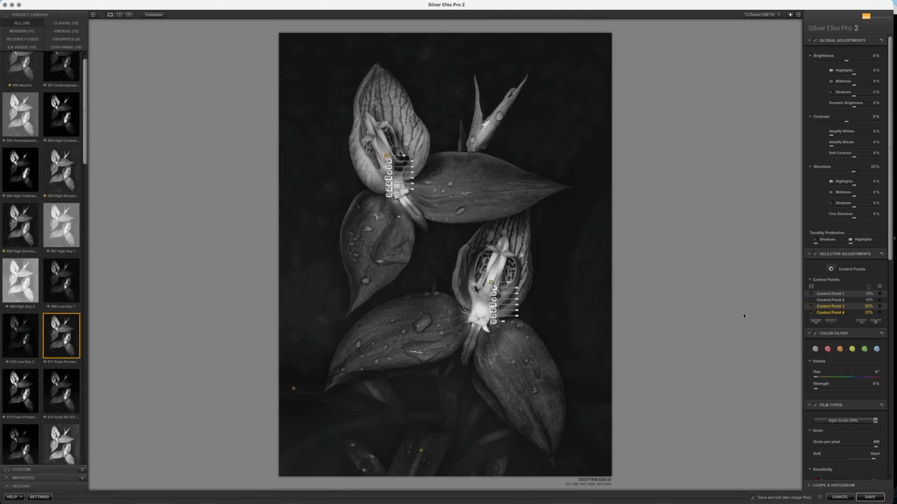
pyautogui.click(815, 322)
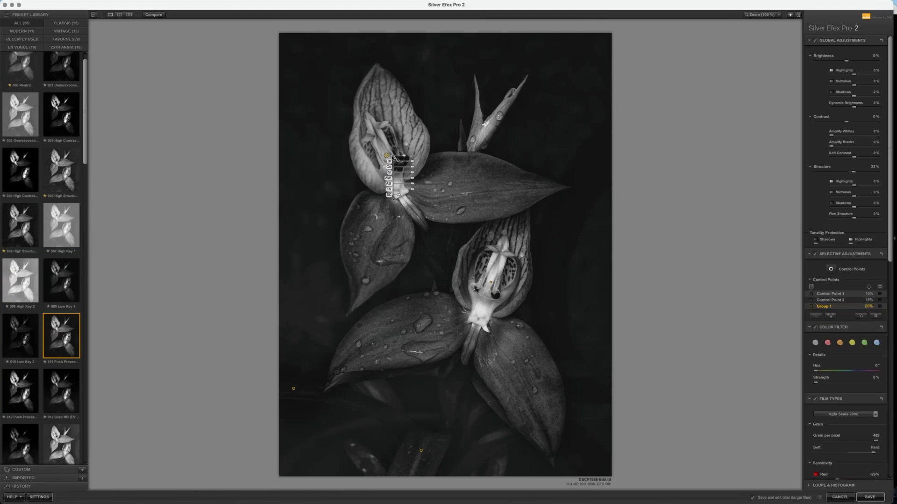
pyautogui.moveTo(412, 163)
pyautogui.mouseDown()
pyautogui.moveTo(403, 155)
pyautogui.moveTo(419, 169)
pyautogui.moveTo(416, 180)
pyautogui.mouseUp()
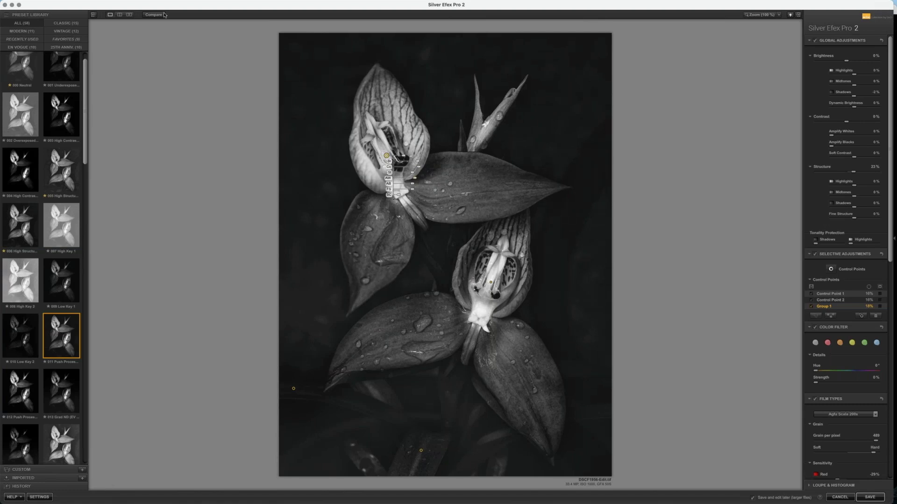
# Apply Ambrotype toning 23 to the orchid photo in the finishing adjustments
pyautogui.click(162, 16)
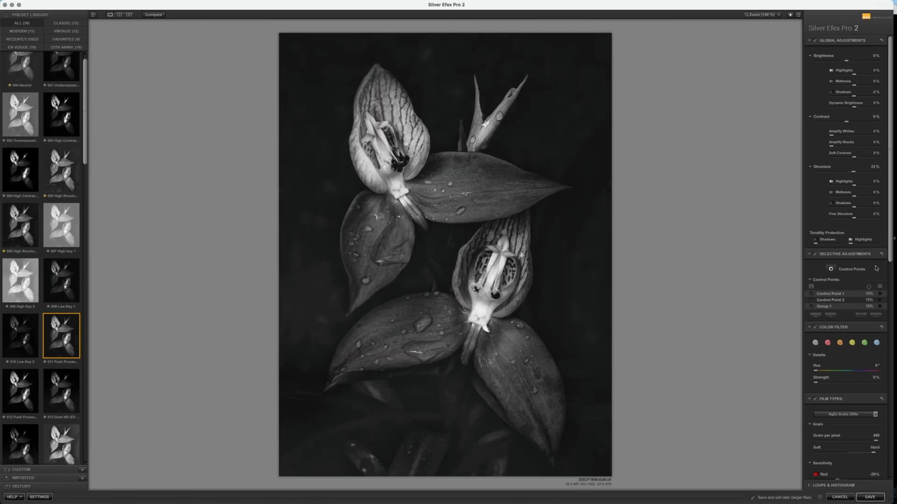
pyautogui.scroll(-2, 891, 261)
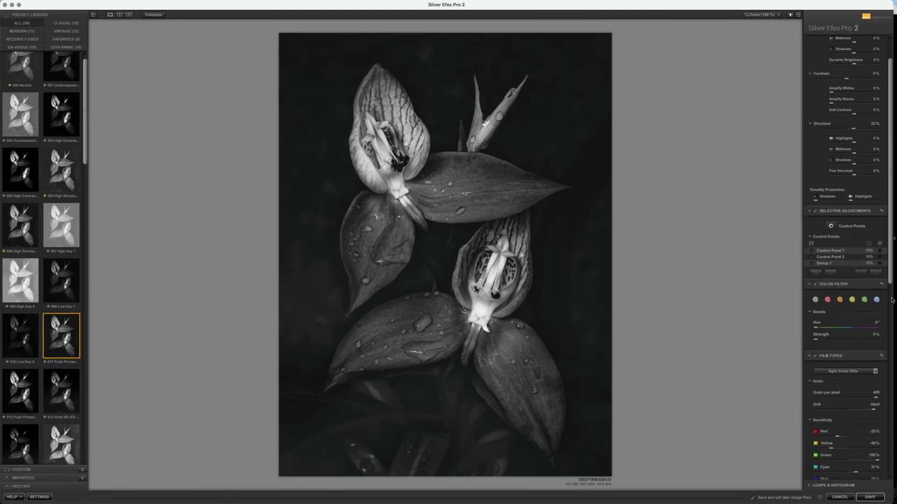
pyautogui.scroll(-10, 892, 300)
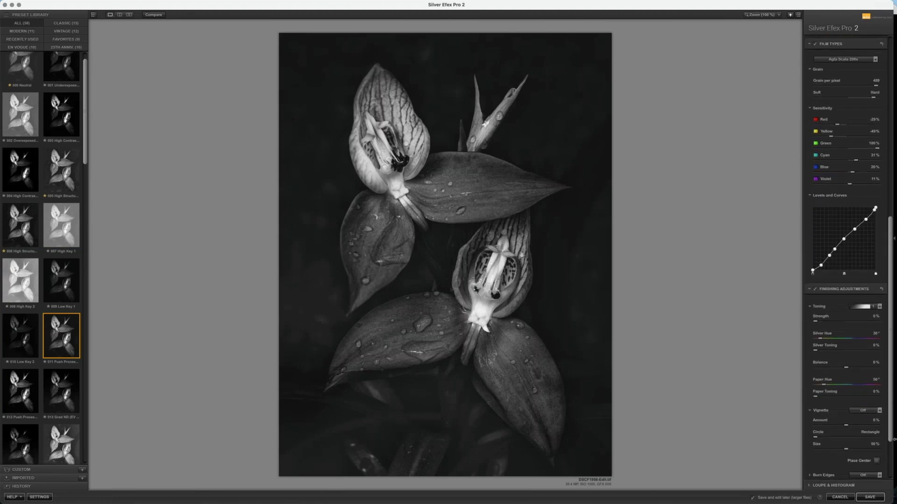
pyautogui.scroll(-3, 894, 440)
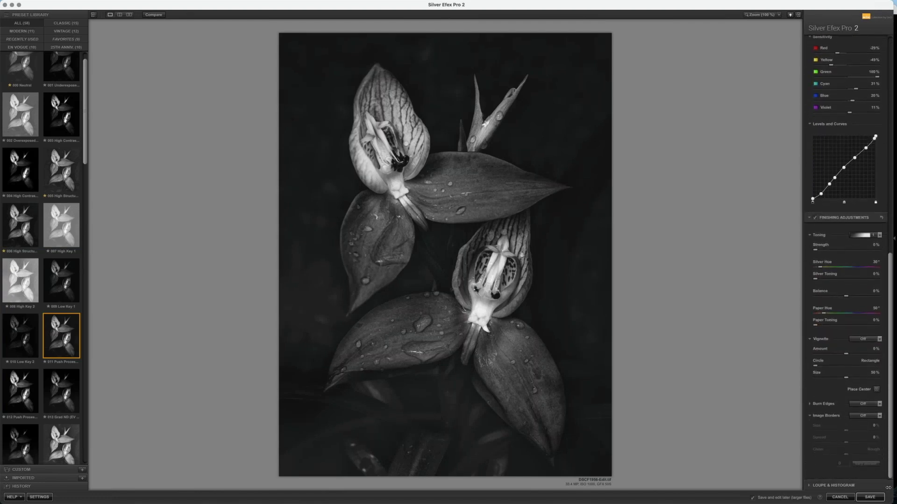
pyautogui.click(880, 235)
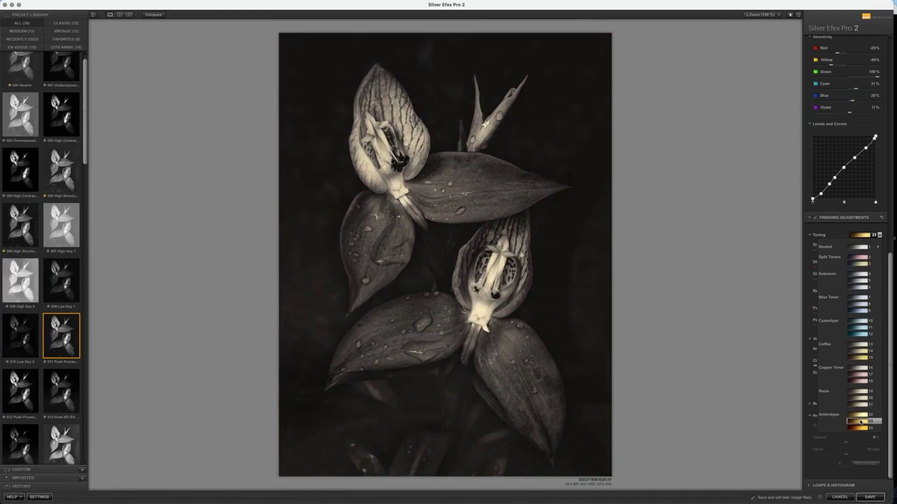
pyautogui.click(859, 423)
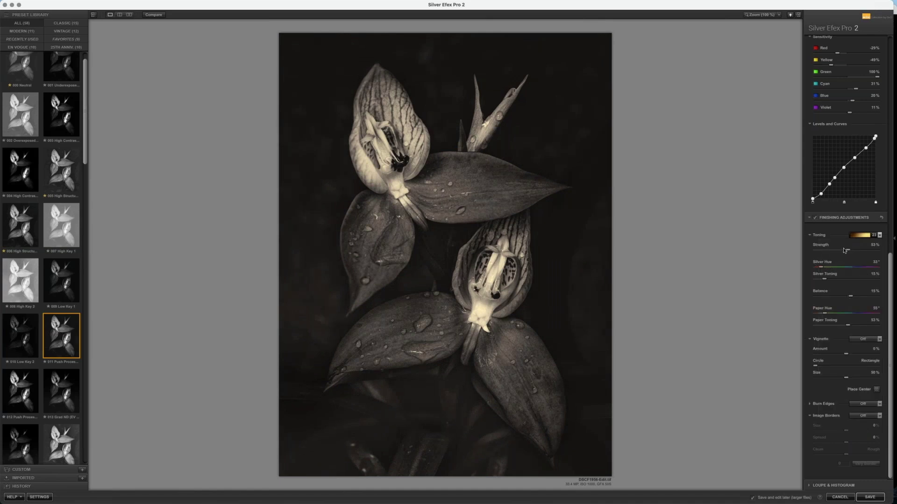
# Set the toning strength to about 41%, paper hue to 215°, balance to 47% and silver hue to 229°
pyautogui.moveTo(849, 252); pyautogui.dragTo(852, 253)
pyautogui.moveTo(826, 314); pyautogui.dragTo(841, 326)
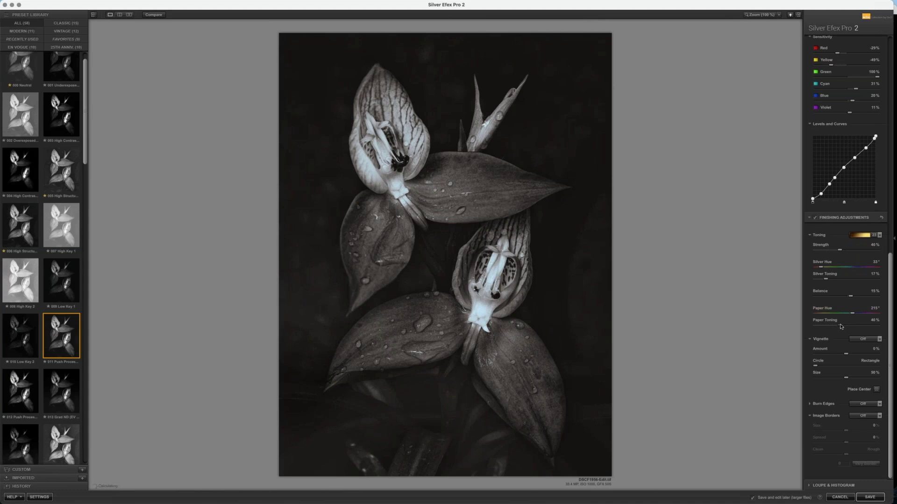
pyautogui.moveTo(852, 297); pyautogui.dragTo(862, 298)
pyautogui.moveTo(821, 267); pyautogui.dragTo(855, 272)
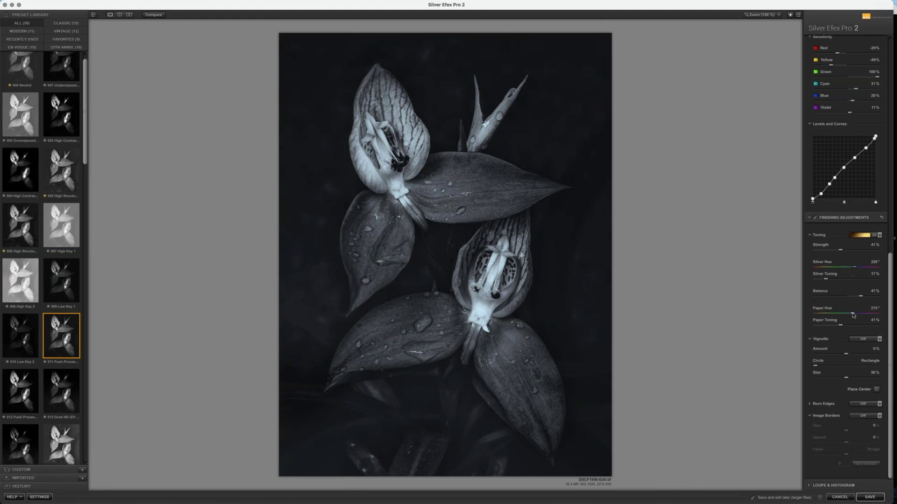
# Warm the paper hue to 43°, set silver hue to 228° and silver toning to 34%, and raise strength and paper toning to 53%
pyautogui.moveTo(852, 314); pyautogui.dragTo(822, 316)
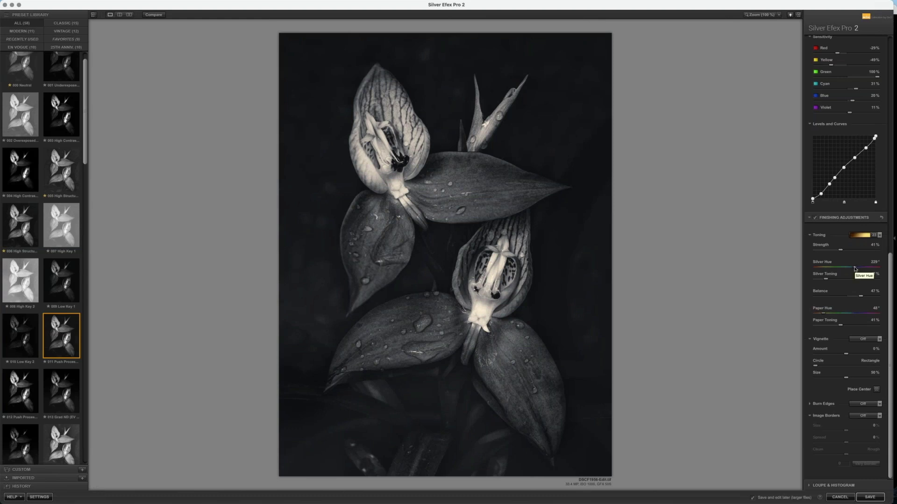
pyautogui.click(854, 268)
pyautogui.moveTo(826, 279); pyautogui.dragTo(837, 280)
pyautogui.moveTo(823, 313); pyautogui.dragTo(848, 324)
# Add a Type 8 image border, reduce its size, set its spread to 34% and make its edges rougher
pyautogui.click(879, 415)
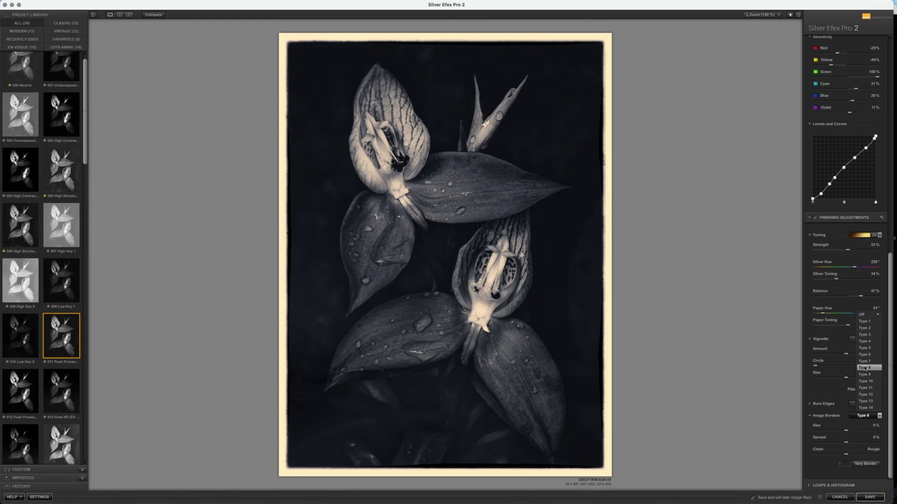
pyautogui.click(865, 368)
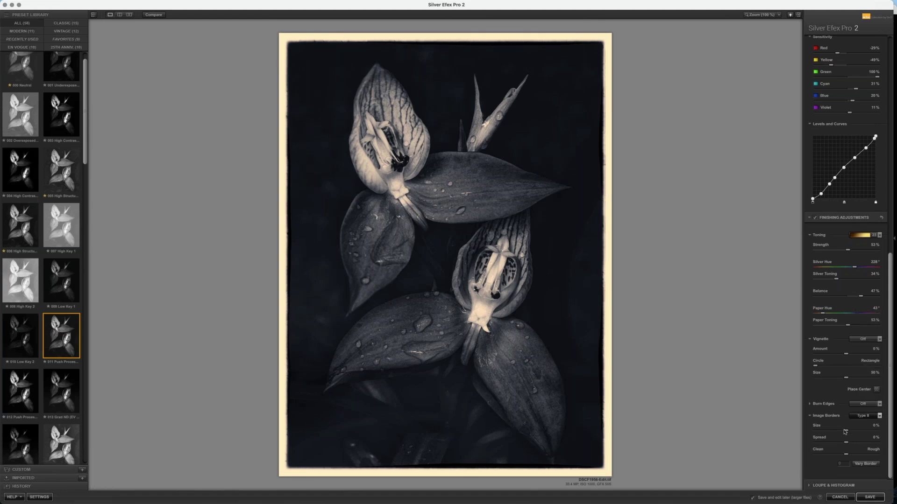
pyautogui.moveTo(844, 432)
pyautogui.mouseDown()
pyautogui.moveTo(835, 434)
pyautogui.moveTo(873, 443)
pyautogui.moveTo(843, 444)
pyautogui.moveTo(855, 444)
pyautogui.mouseUp()
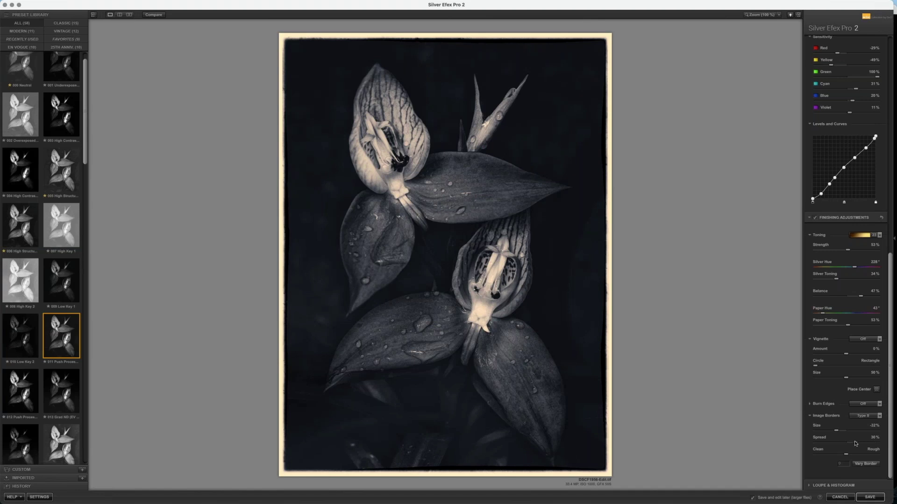
pyautogui.moveTo(856, 443); pyautogui.dragTo(870, 454)
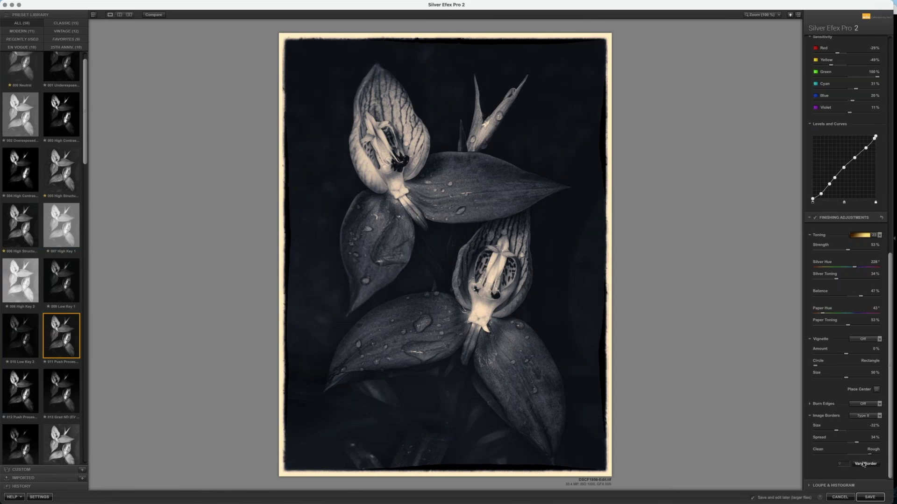
# Vary the border pattern three times, and set paper hue to 46° and toning strength and paper toning to 39%
pyautogui.click(864, 465)
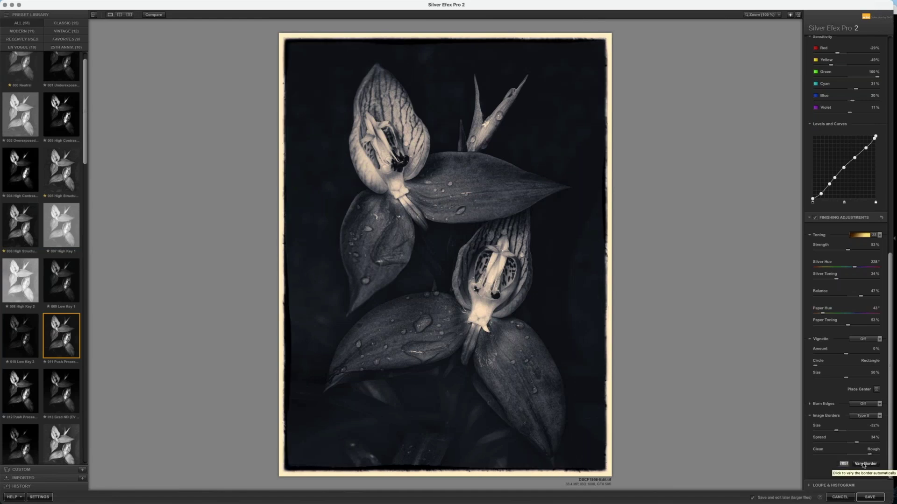
pyautogui.click(863, 465)
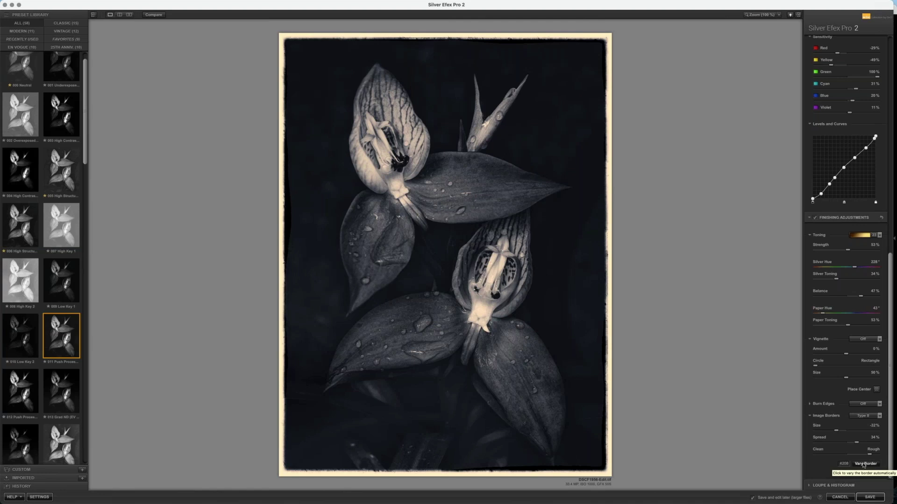
pyautogui.click(864, 465)
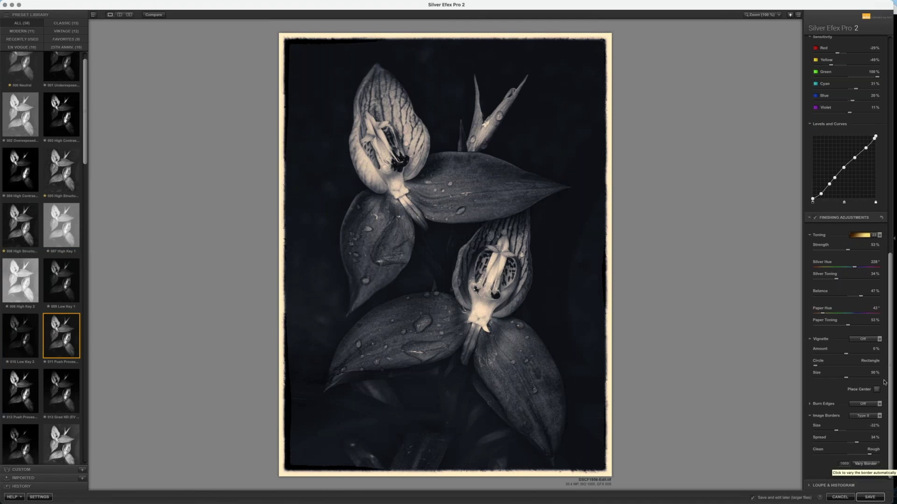
pyautogui.moveTo(823, 313); pyautogui.dragTo(842, 327)
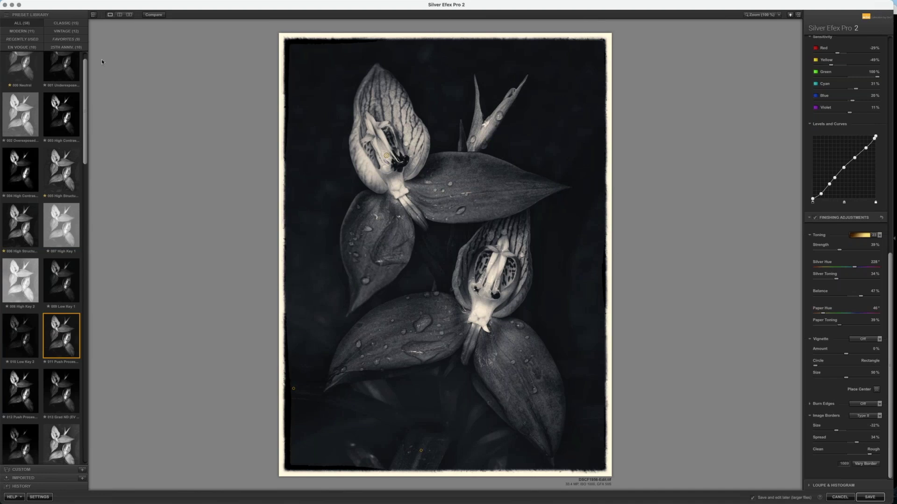
# Save the current settings as a custom preset named "orchids for" followed by the recipient's first name
pyautogui.click(82, 470)
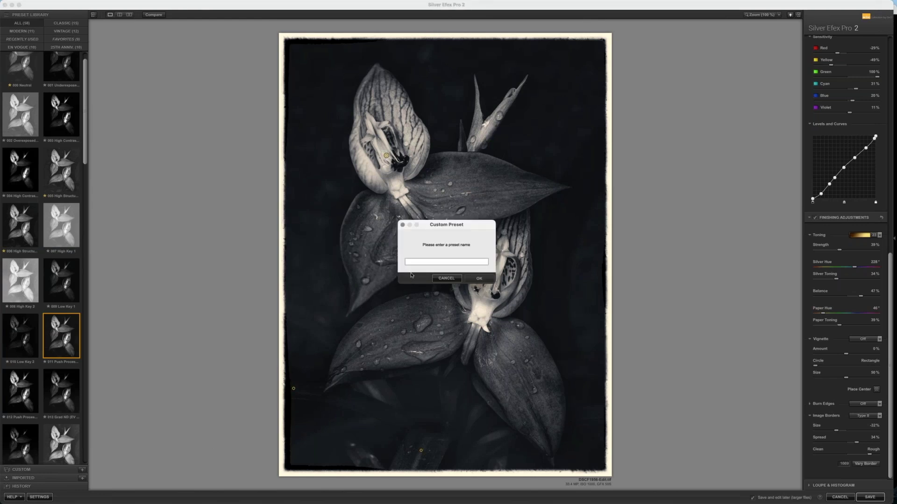
pyautogui.write('orchids for Laurie')
pyautogui.click(479, 278)
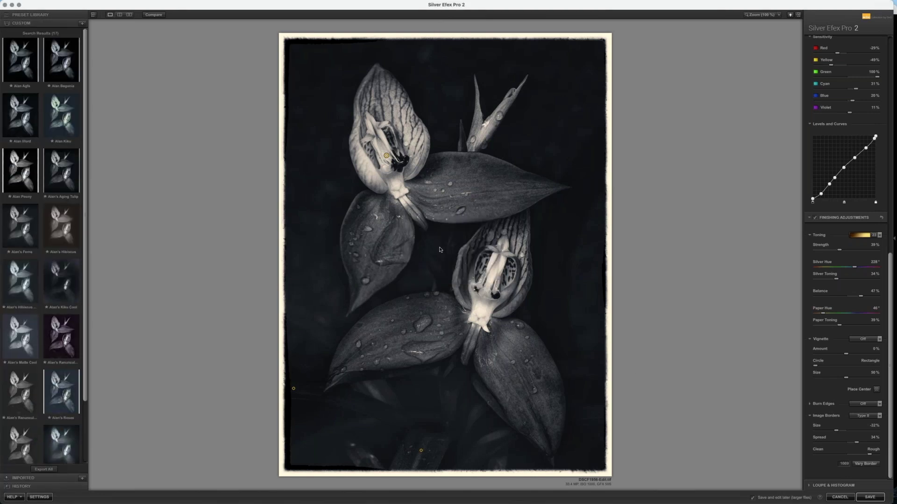
# Save the finished orchid conversion back to Lightroom Classic and show it with all the surrounding panels hidden
pyautogui.click(870, 496)
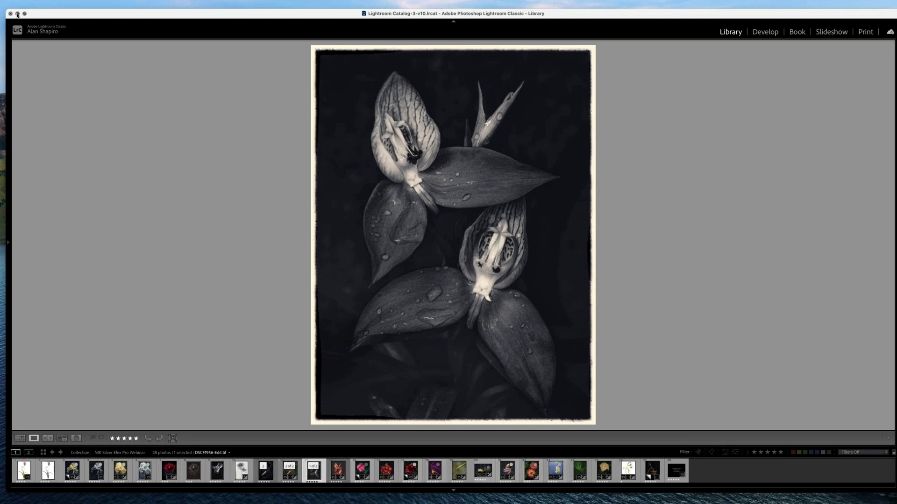
pyautogui.hotkey('shift', 'Tab')
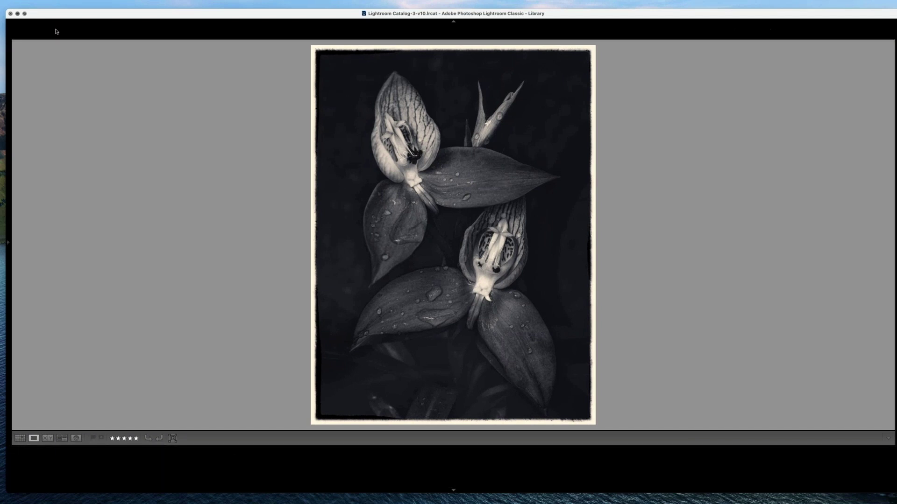